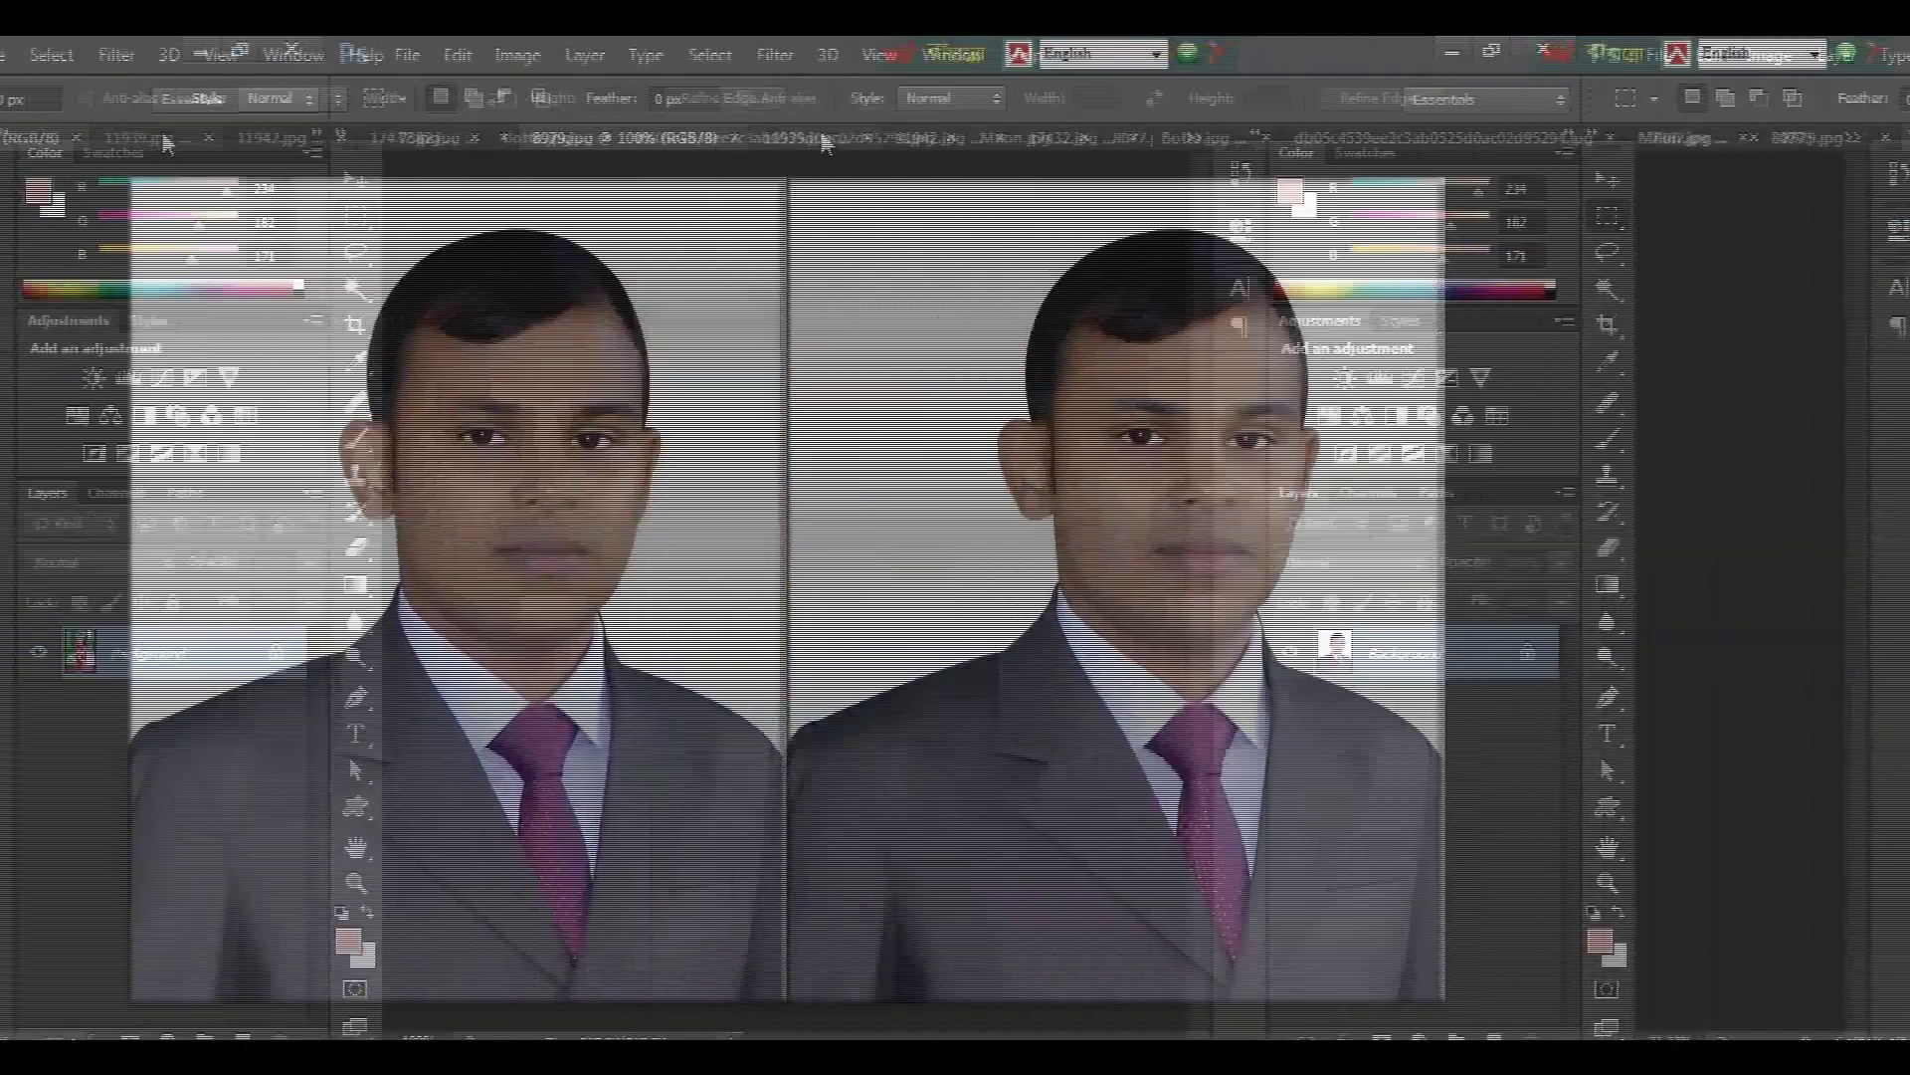
Step: Glance at the 11939.jpg saree photo, return to 8979.jpg, and start a new document
left_click(468, 139)
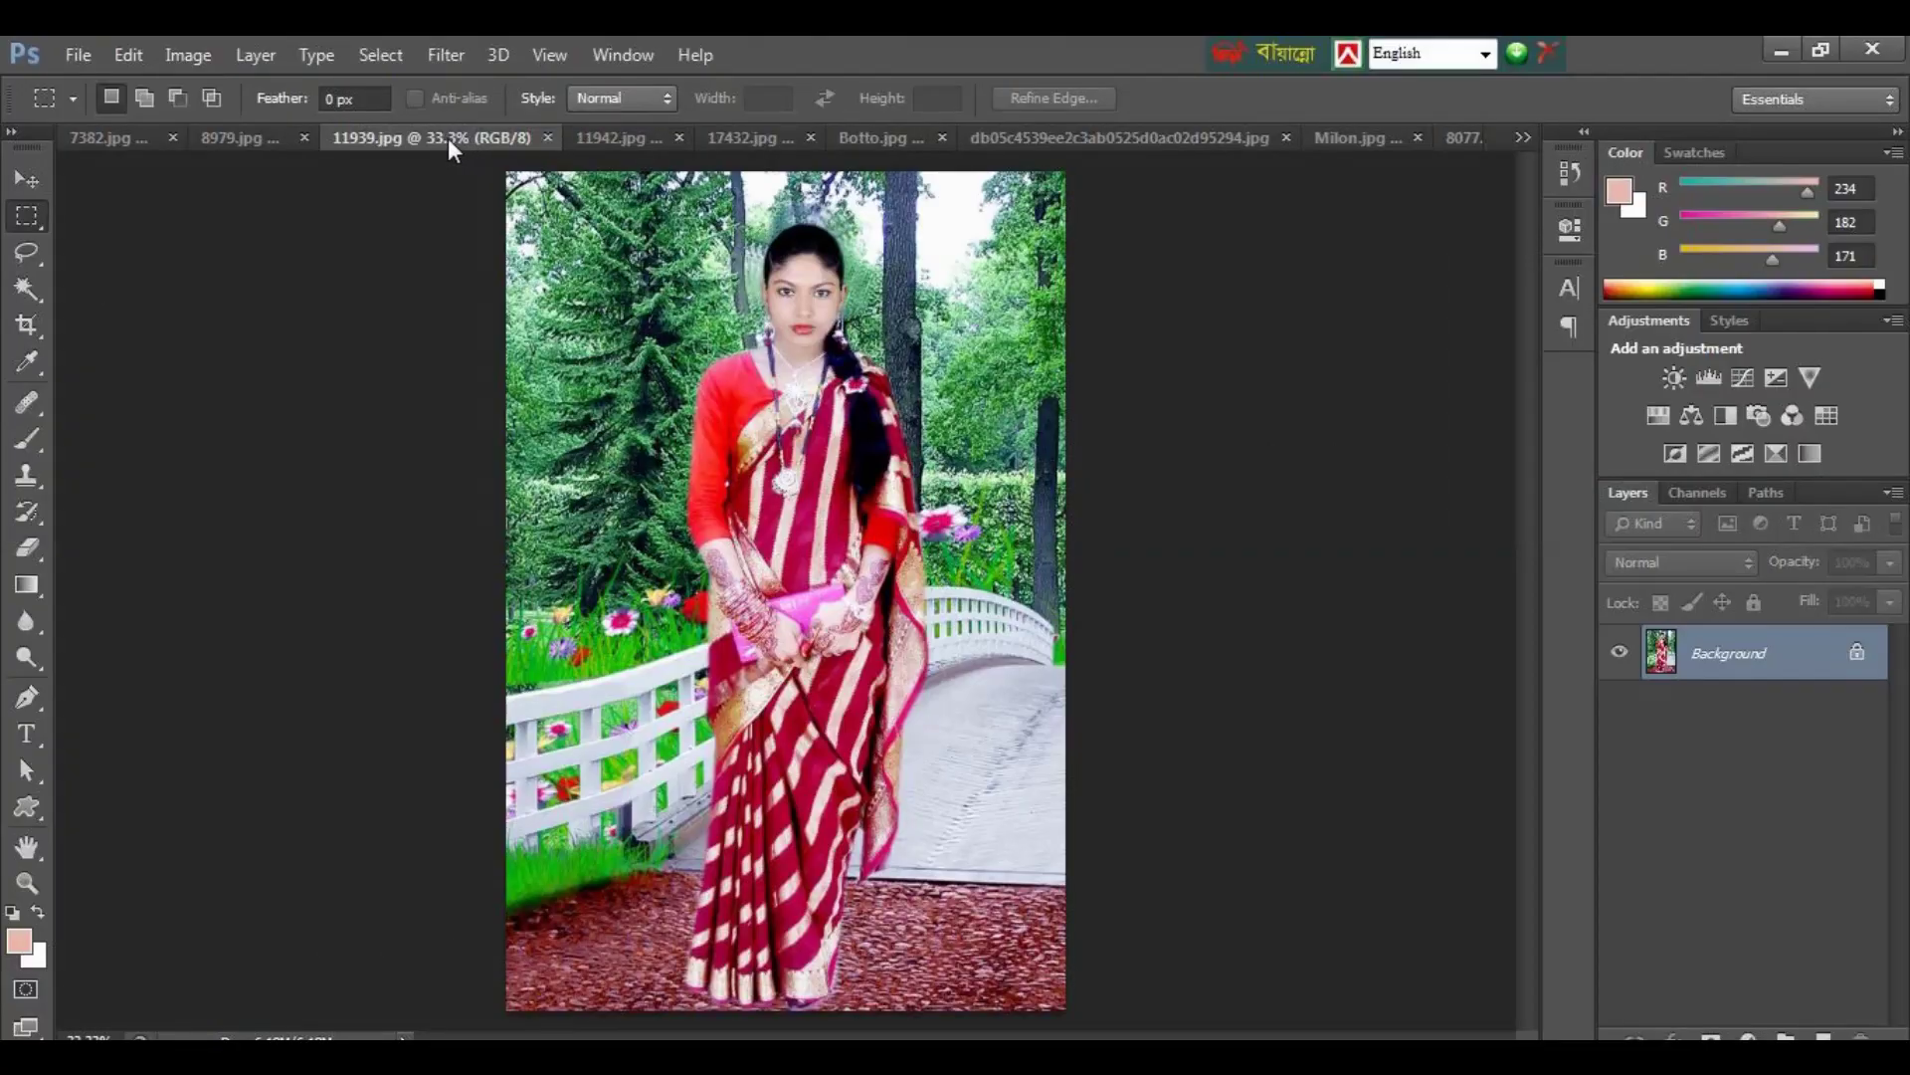
left_click(249, 145)
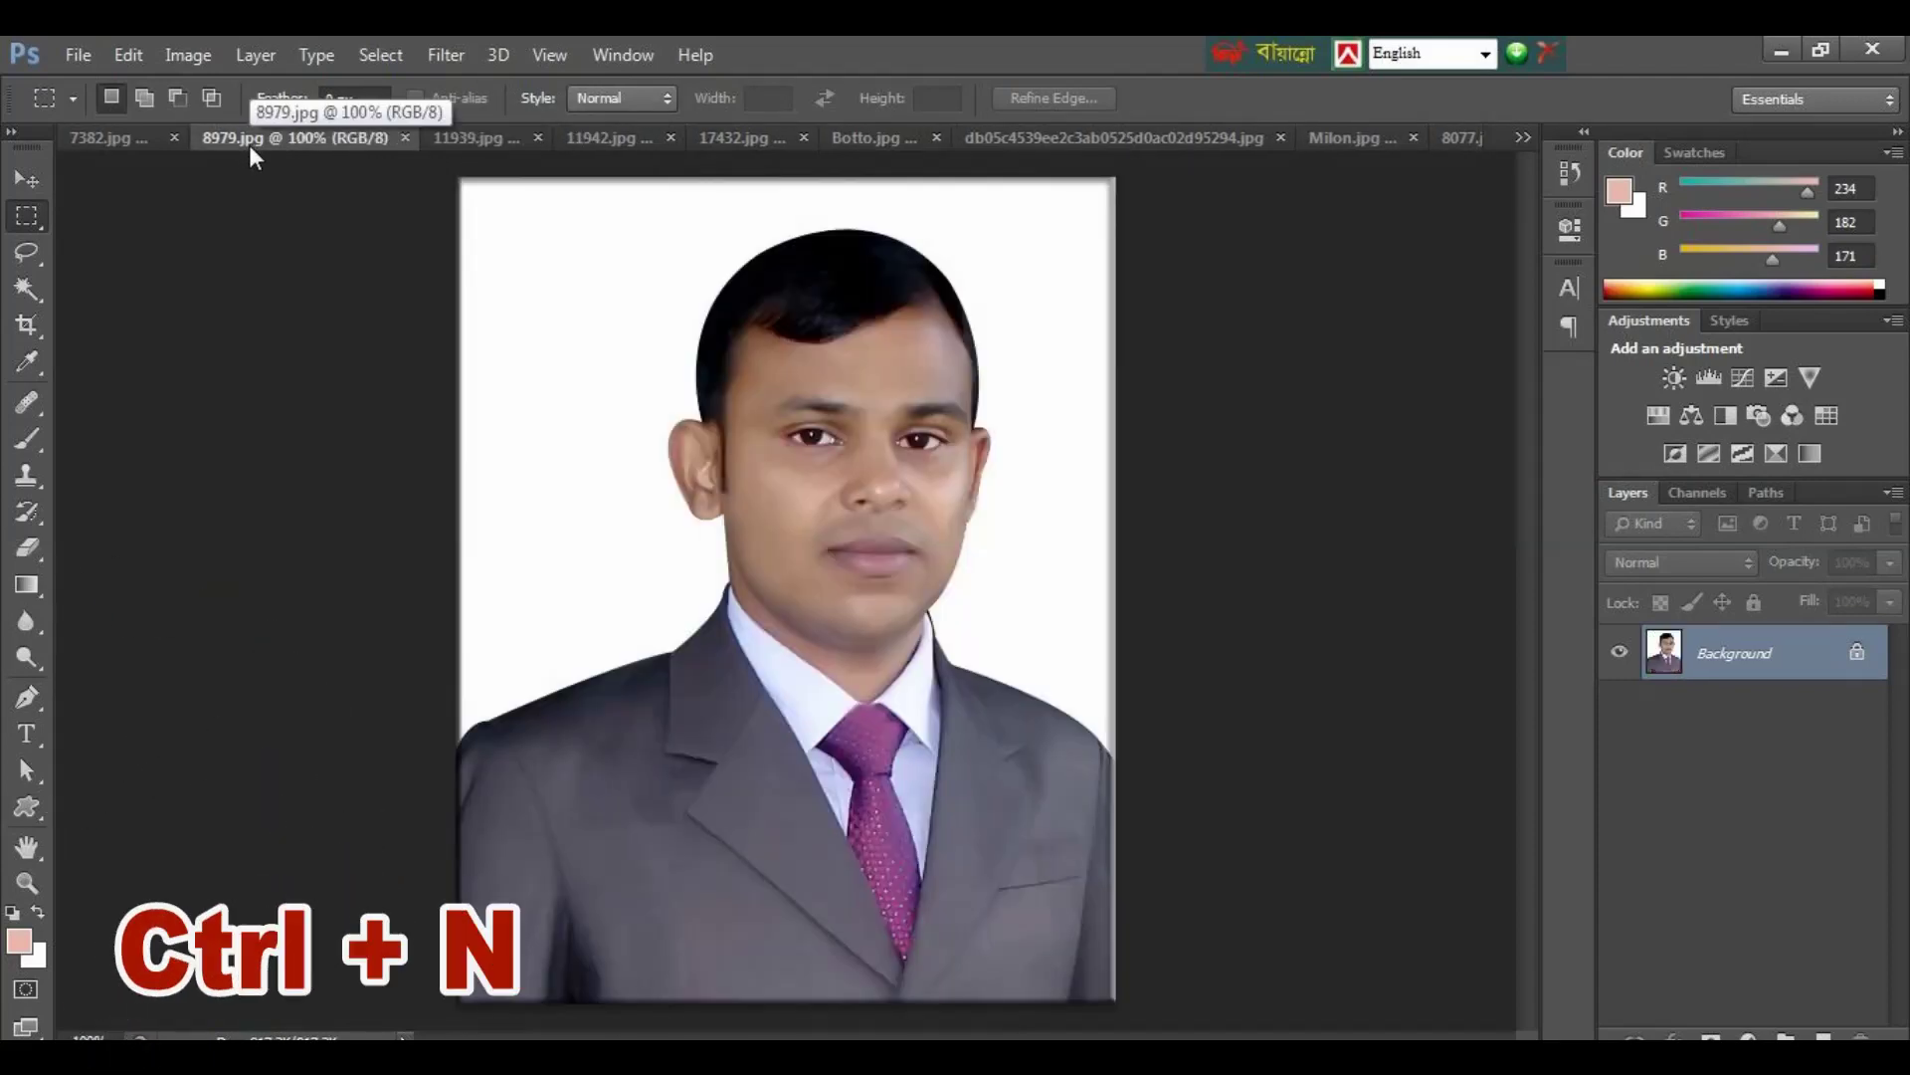
key("ctrl+n")
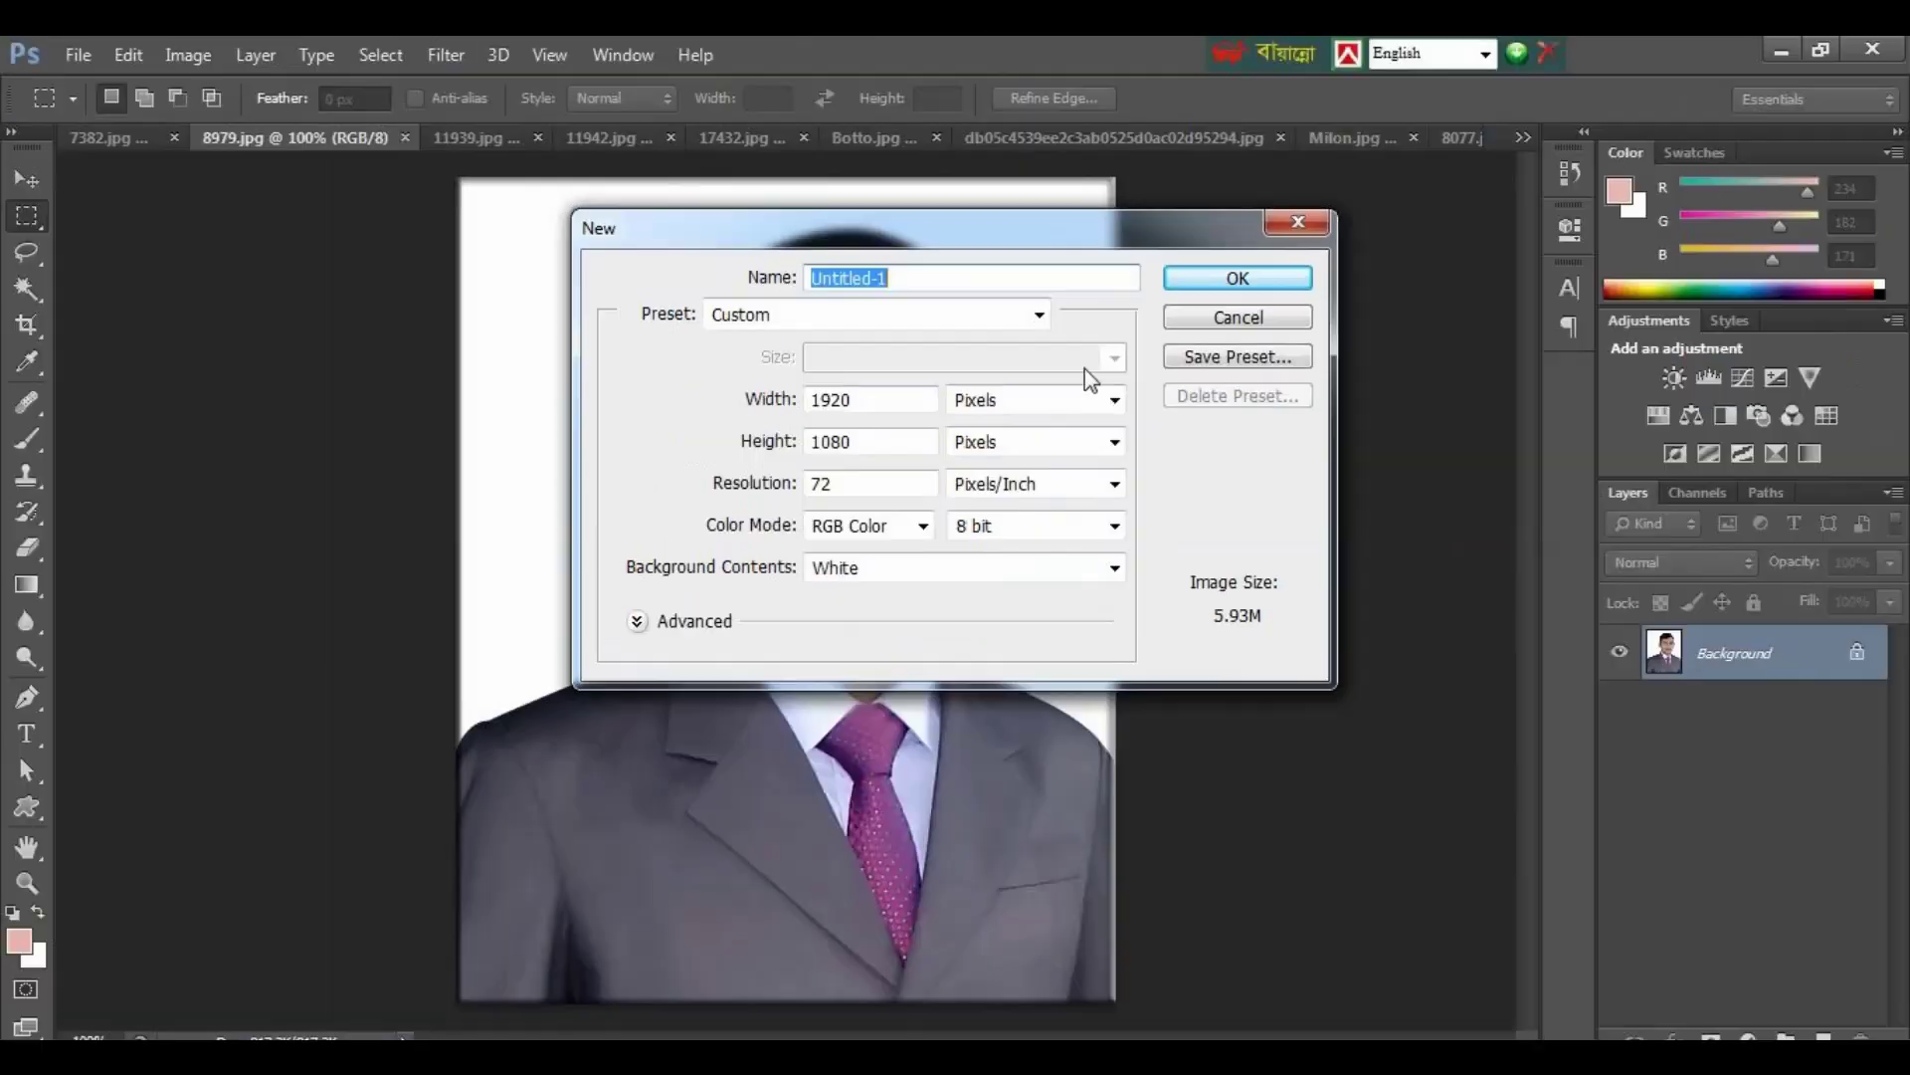
Step: Create a blank International Paper A4 document (210×297 mm, 300 ppi), then return to 8979.jpg
left_click(1115, 401)
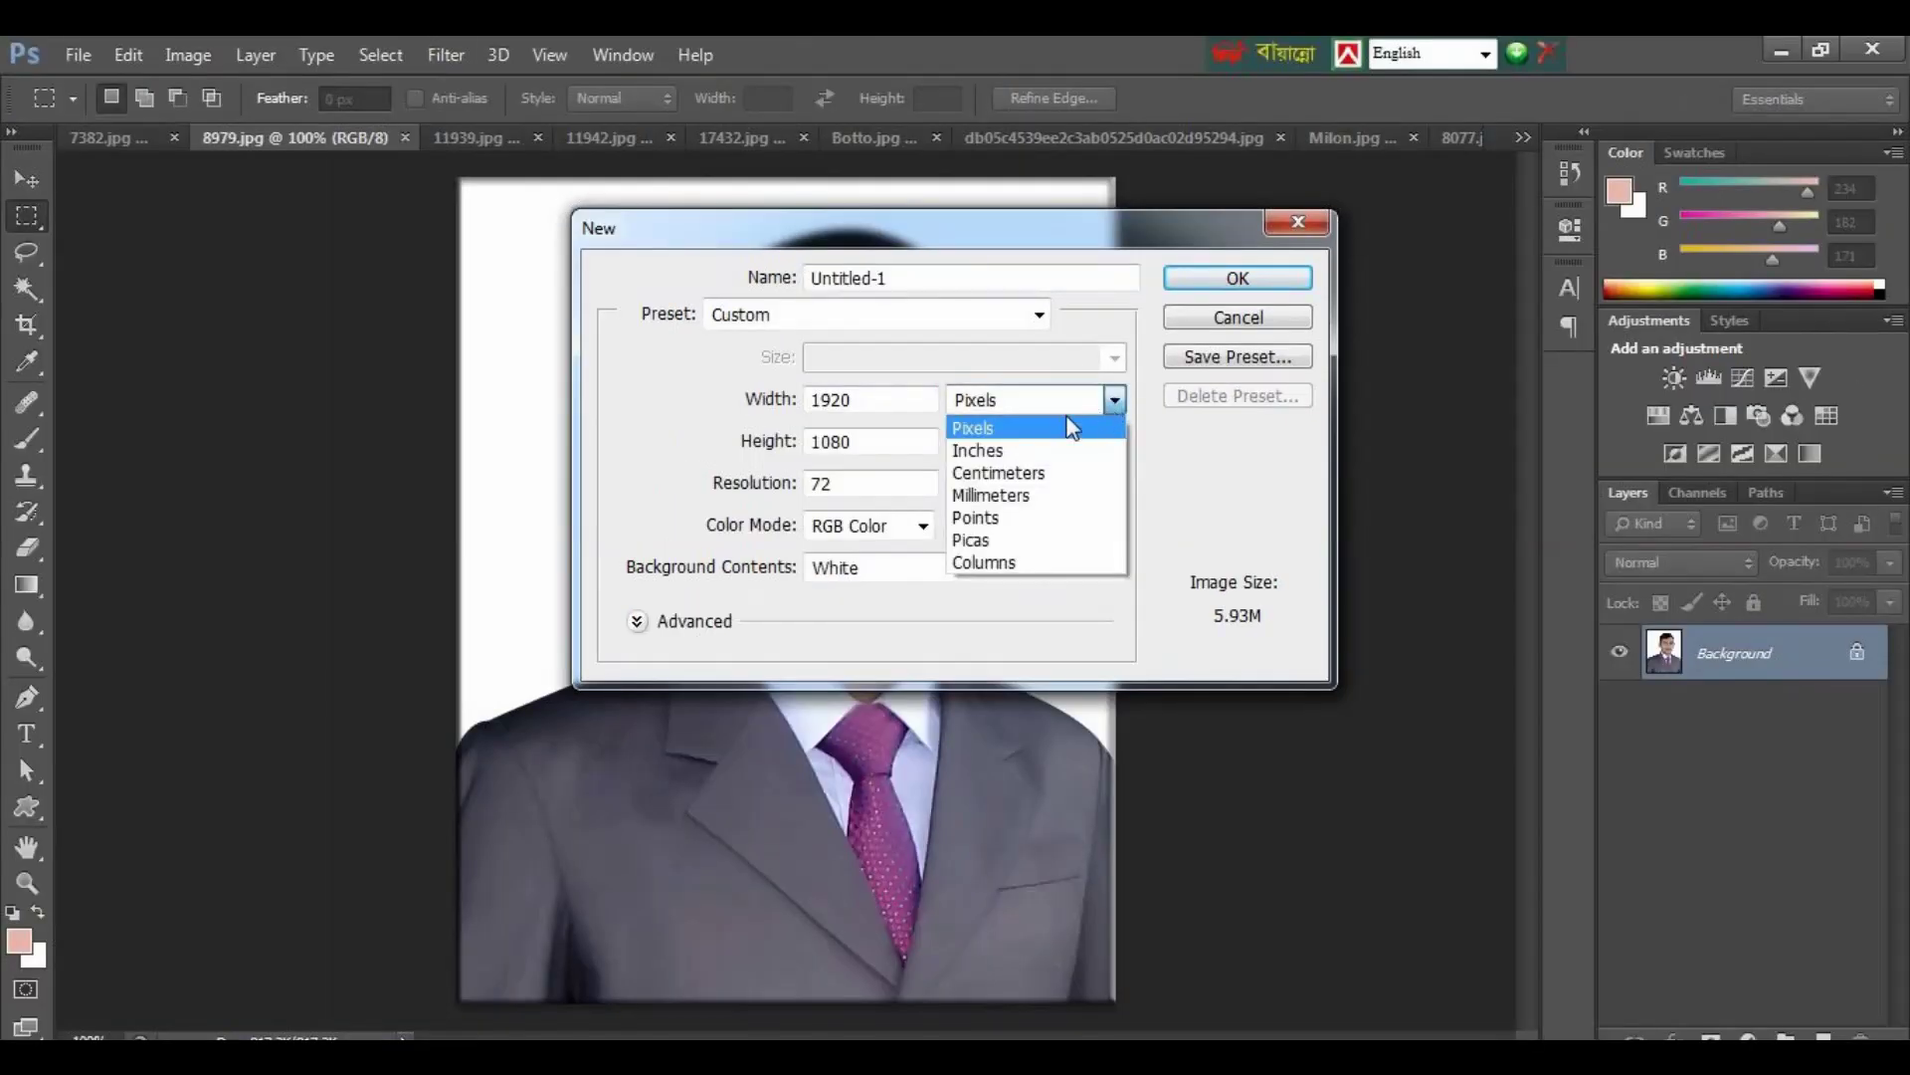
left_click(1005, 453)
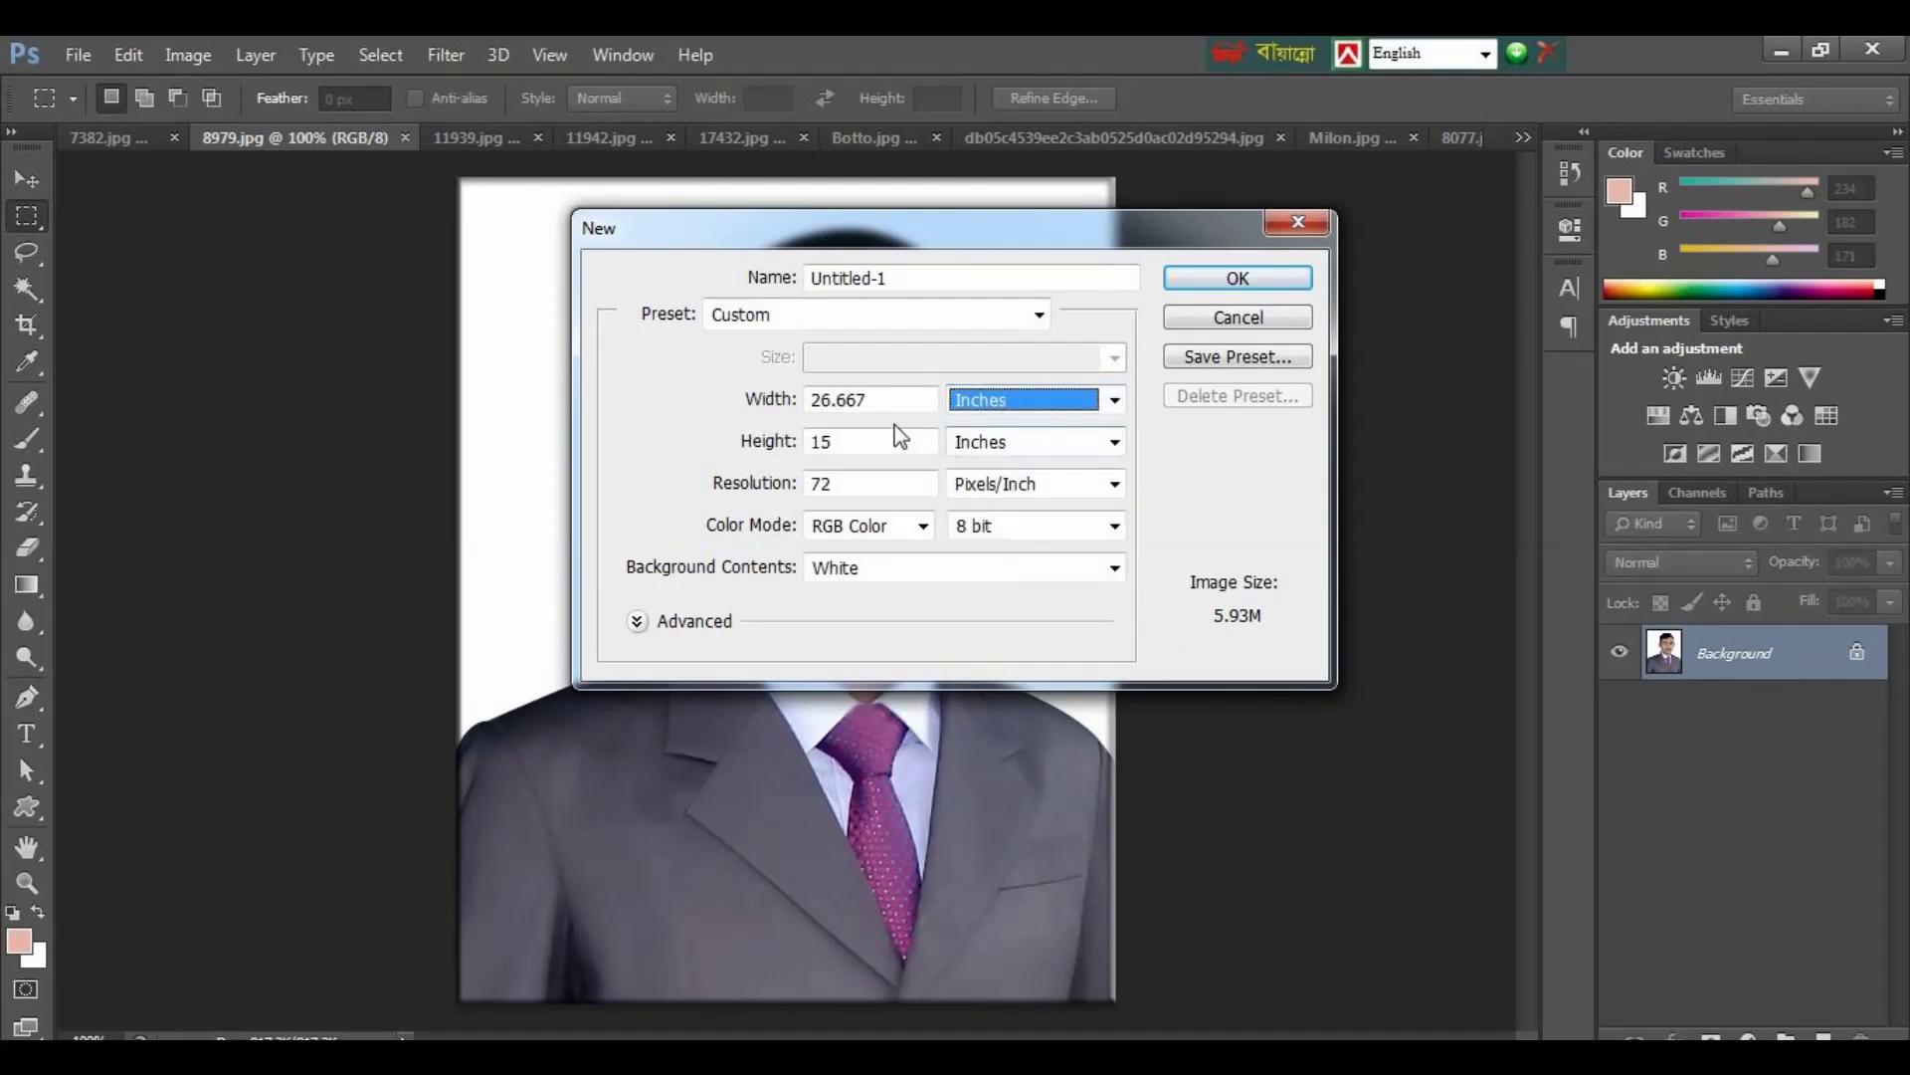
left_click(932, 314)
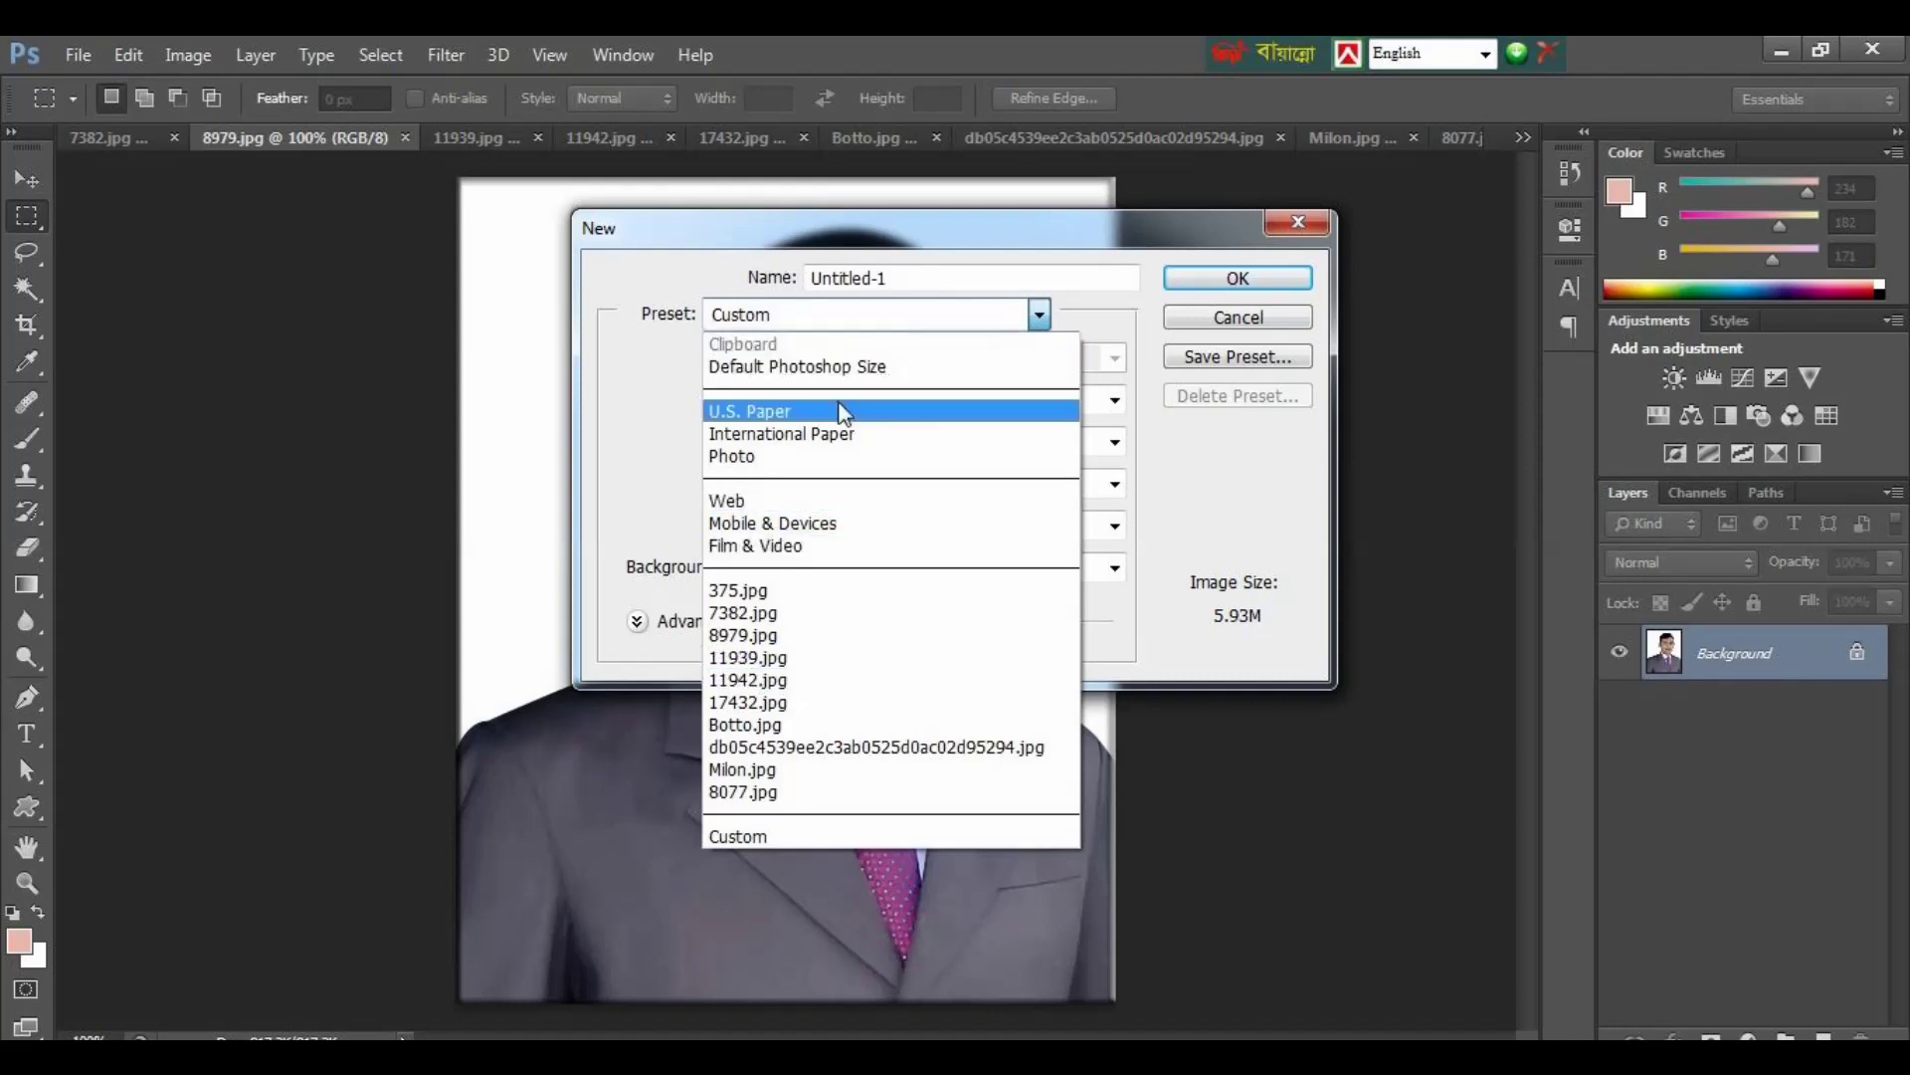
left_click(811, 434)
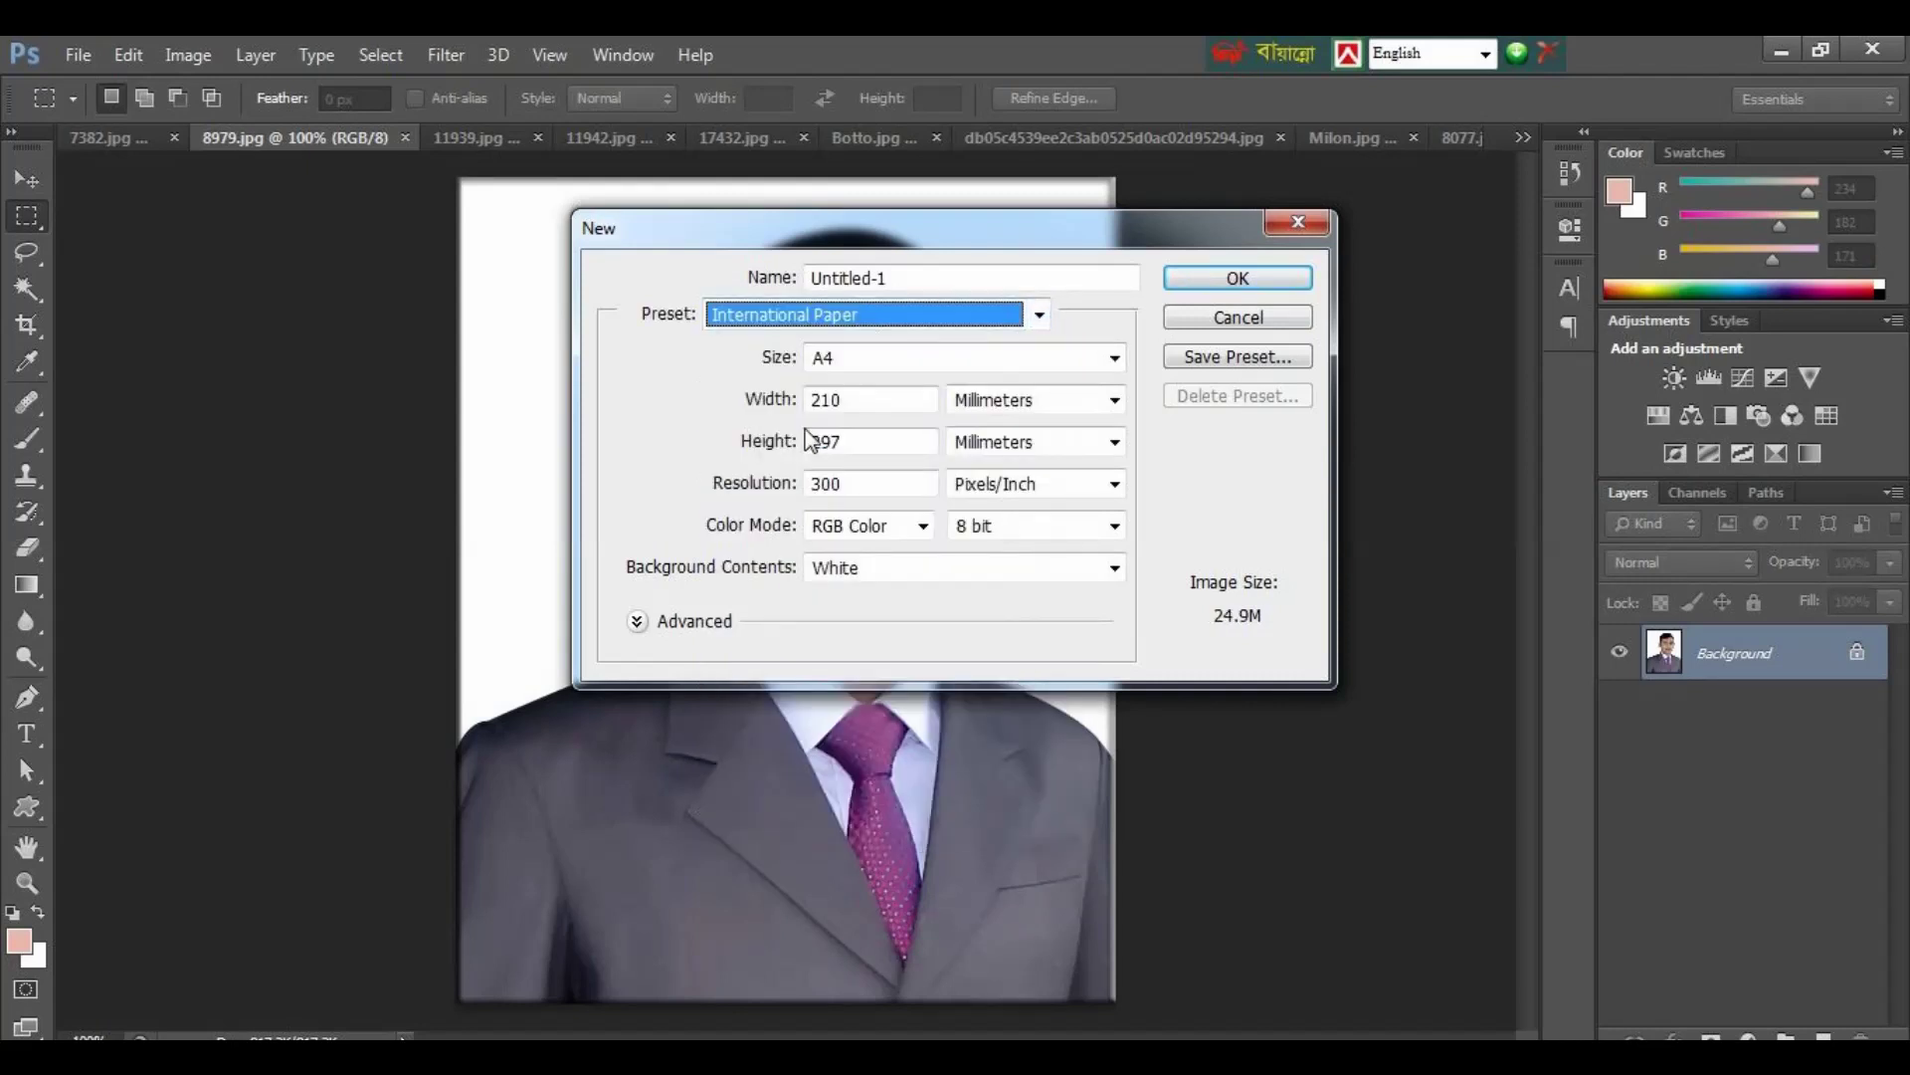
left_click(1260, 284)
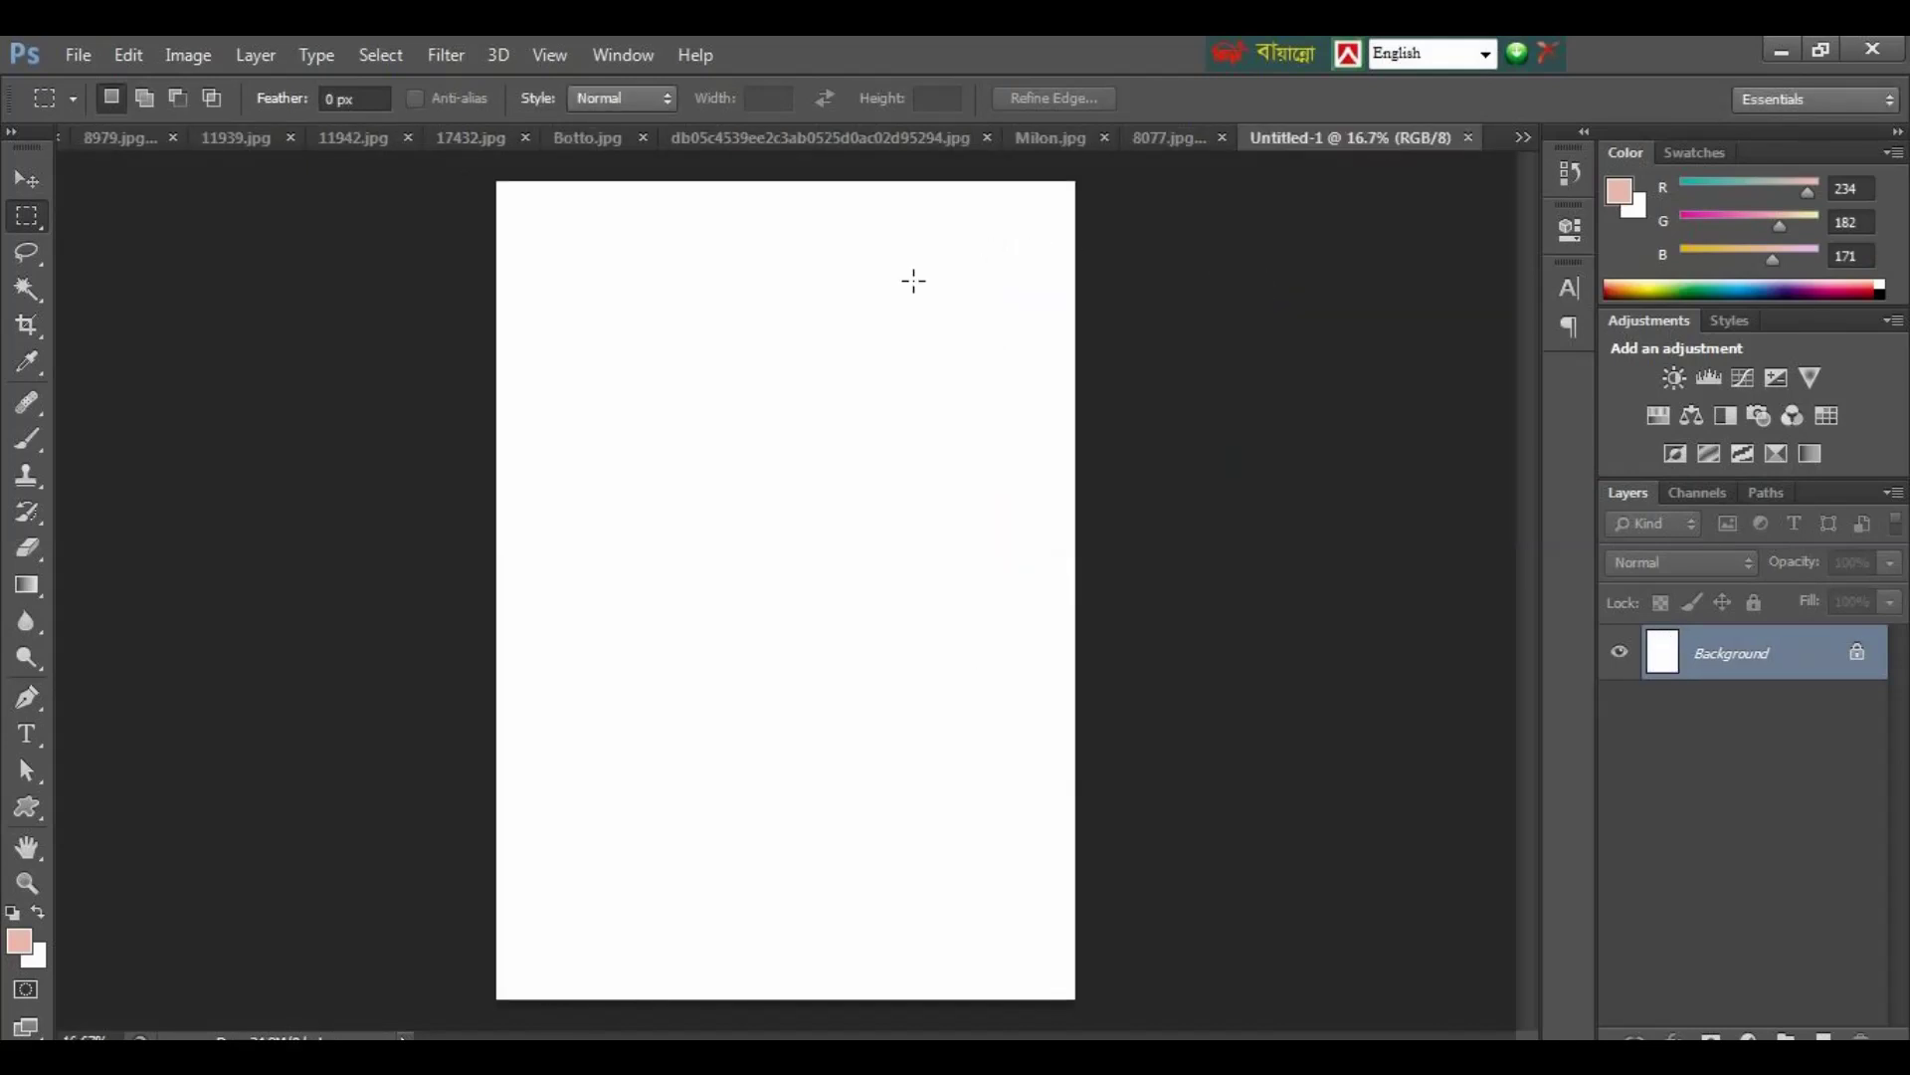
left_click(110, 139)
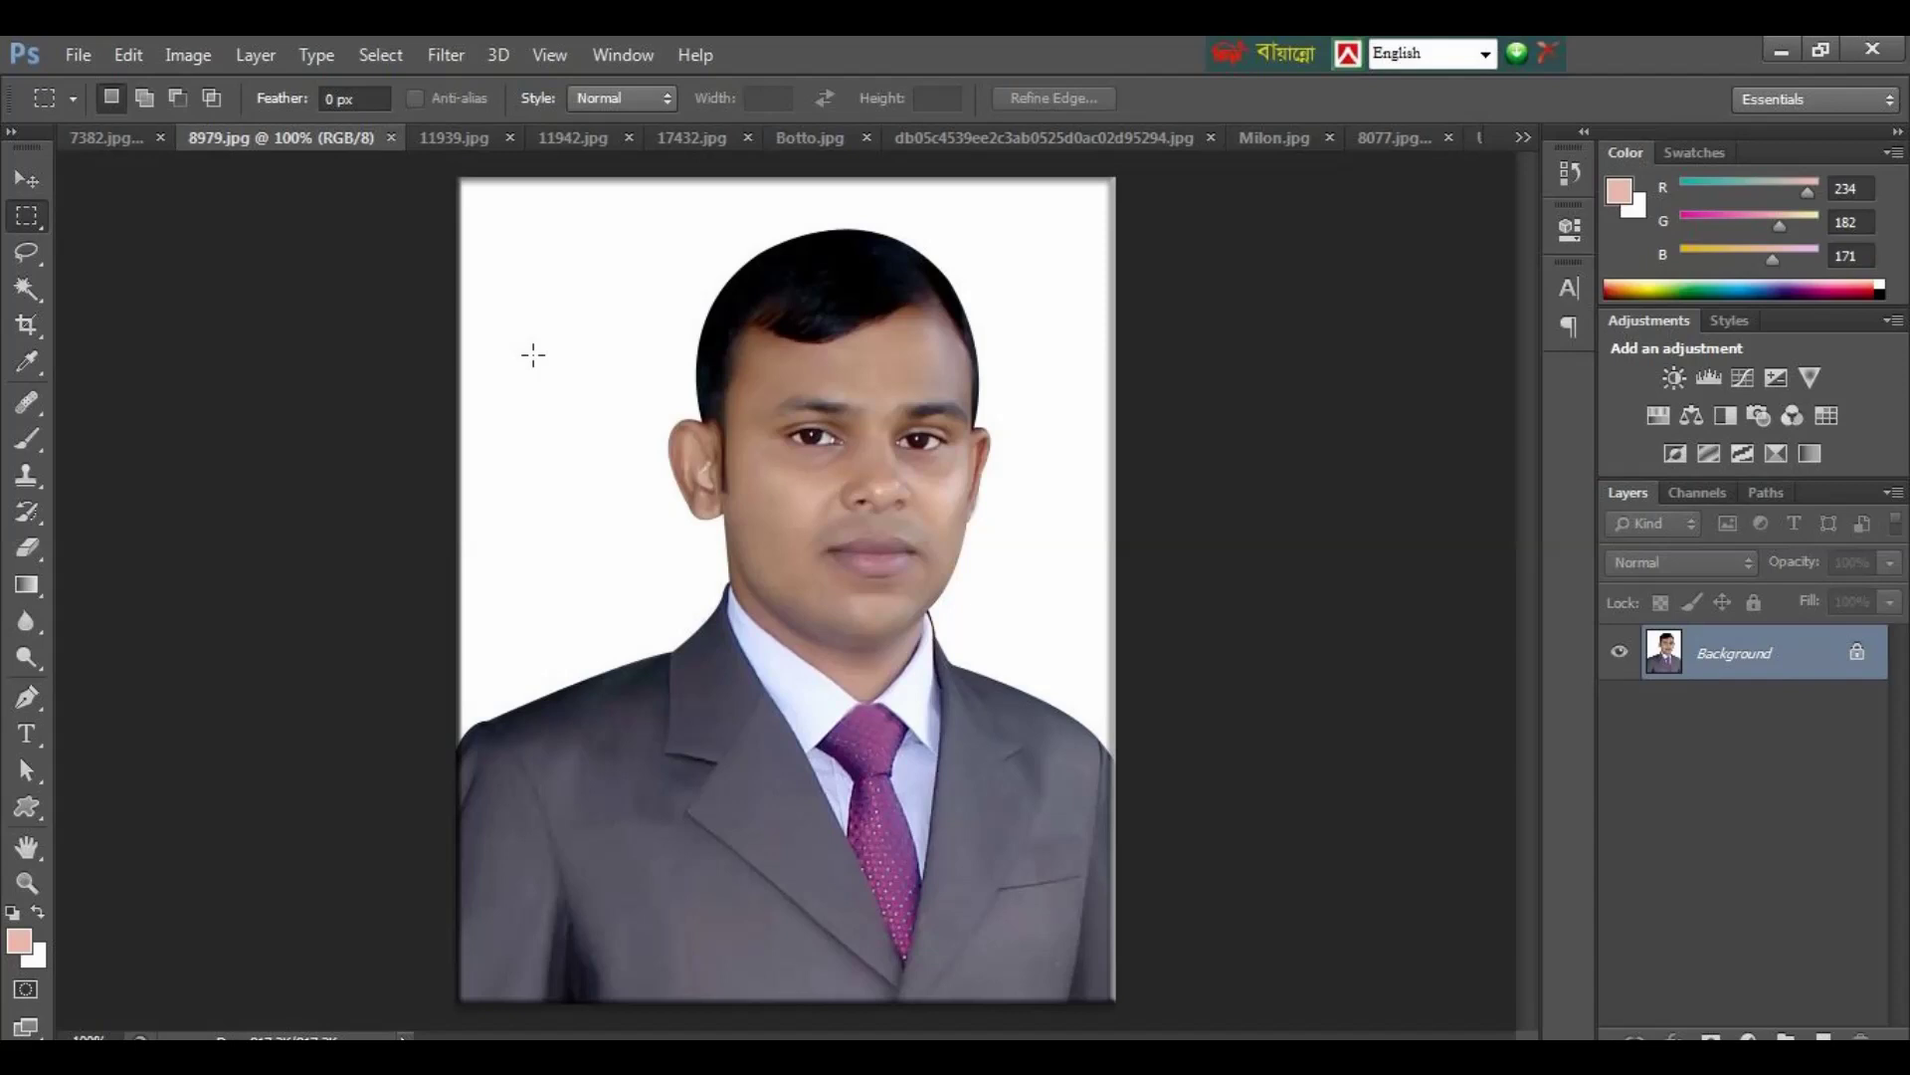
Step: Zoom to 200% and pen-trace the suit from the left shoulder up to the neck
key("ctrl+plus")
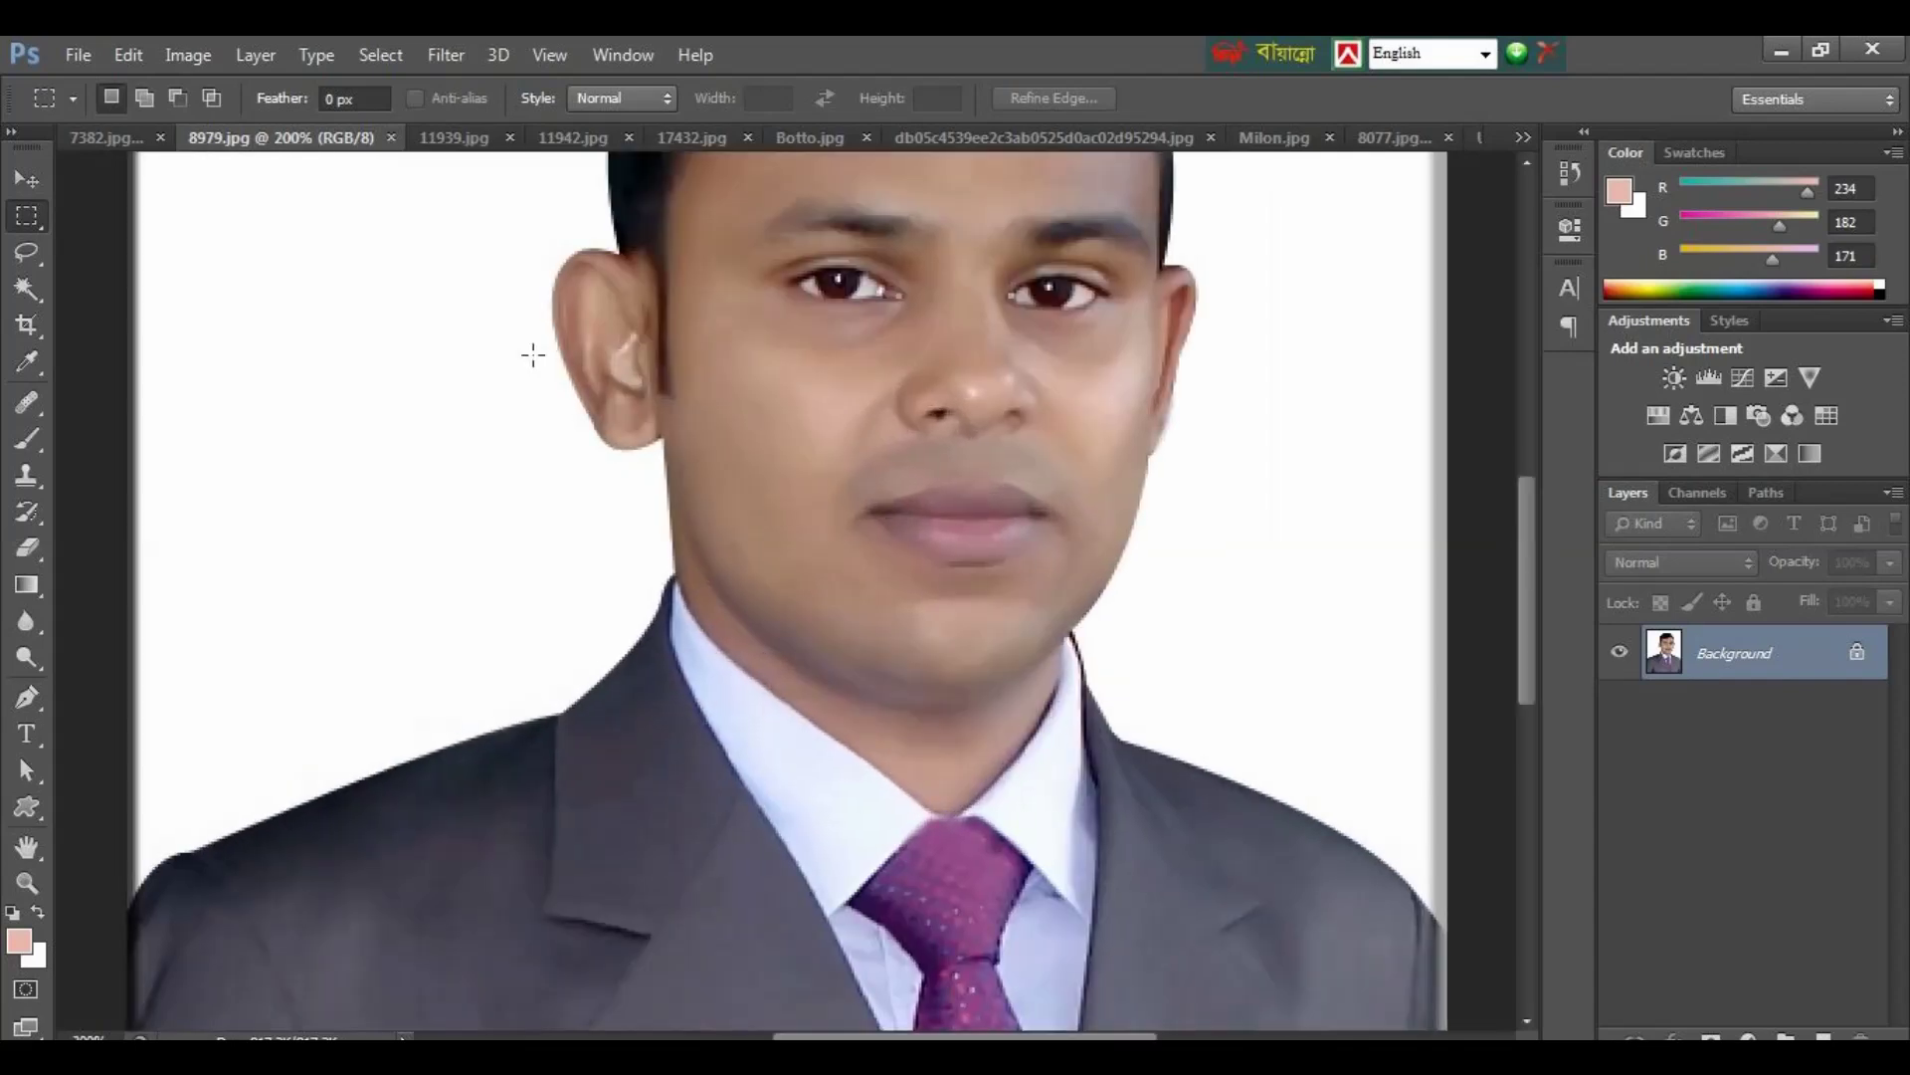
scroll(865, 502, "down", 3)
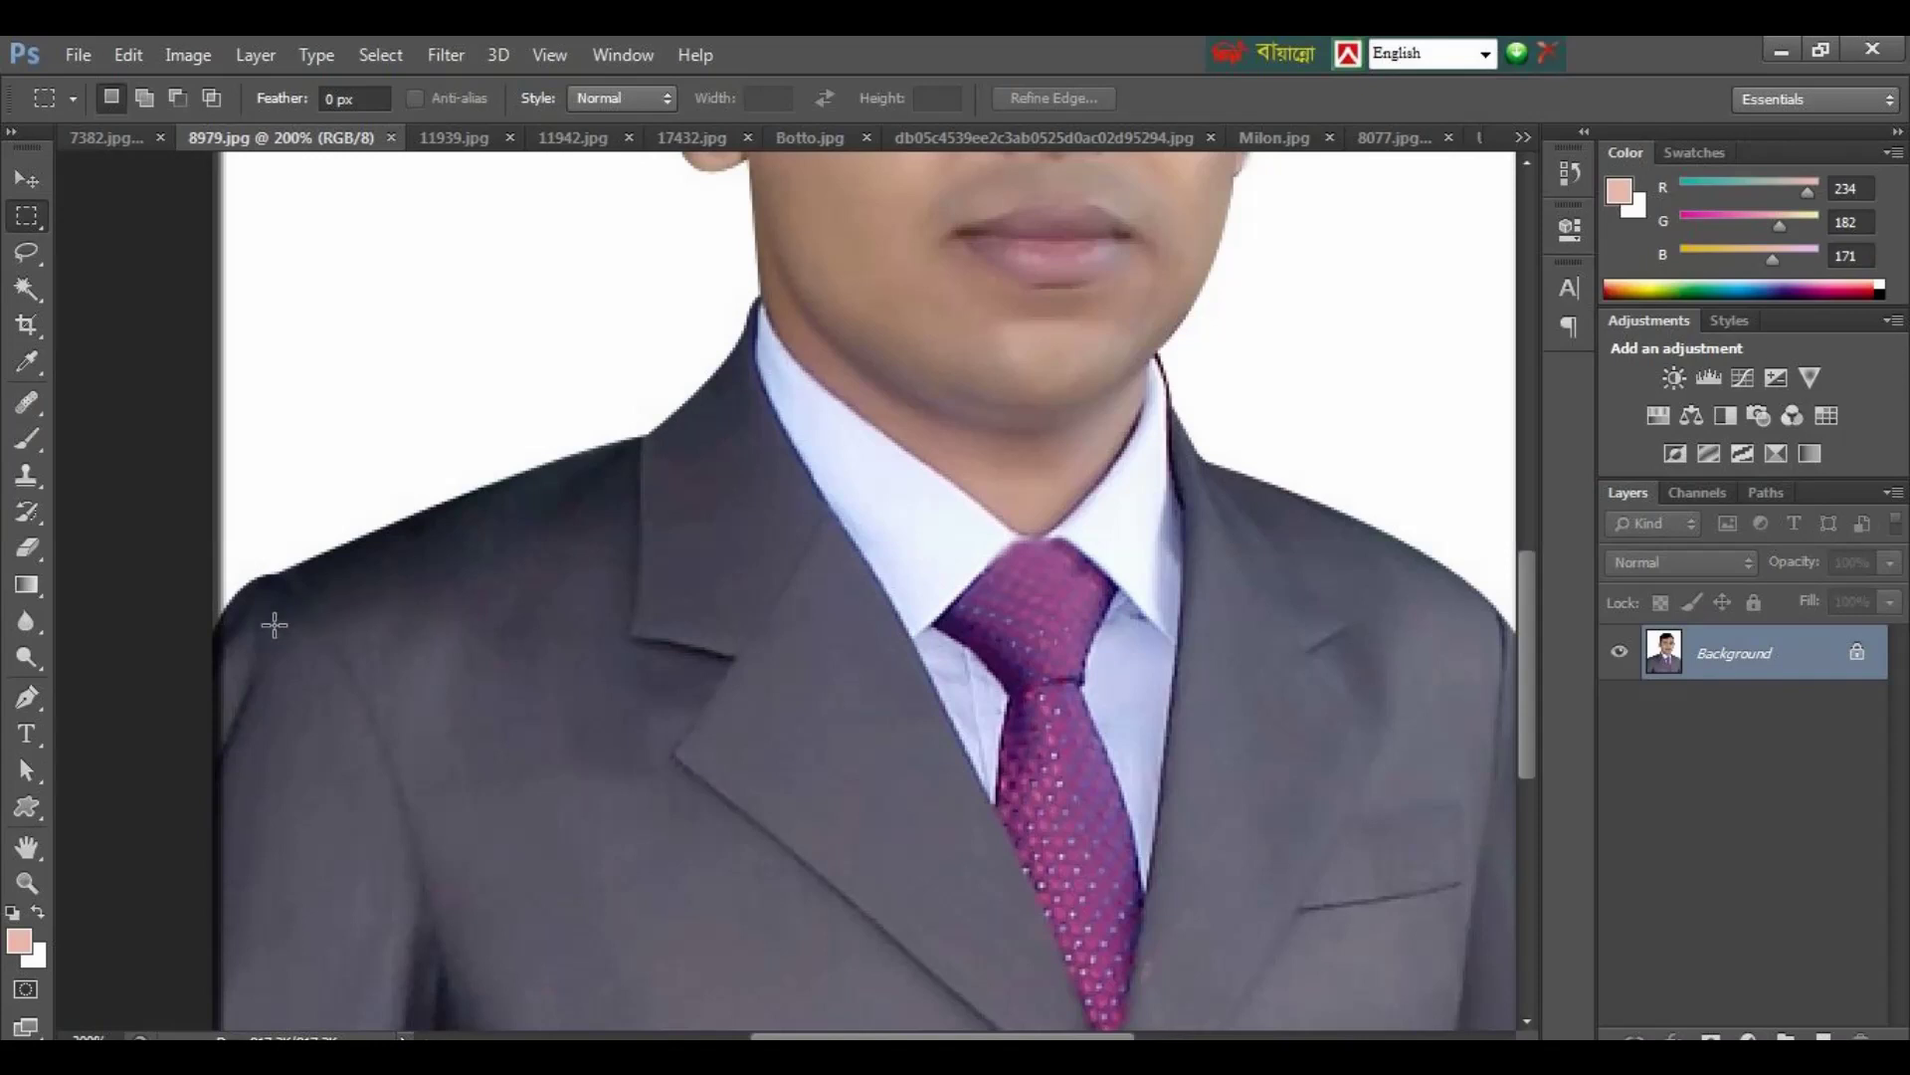
key("p")
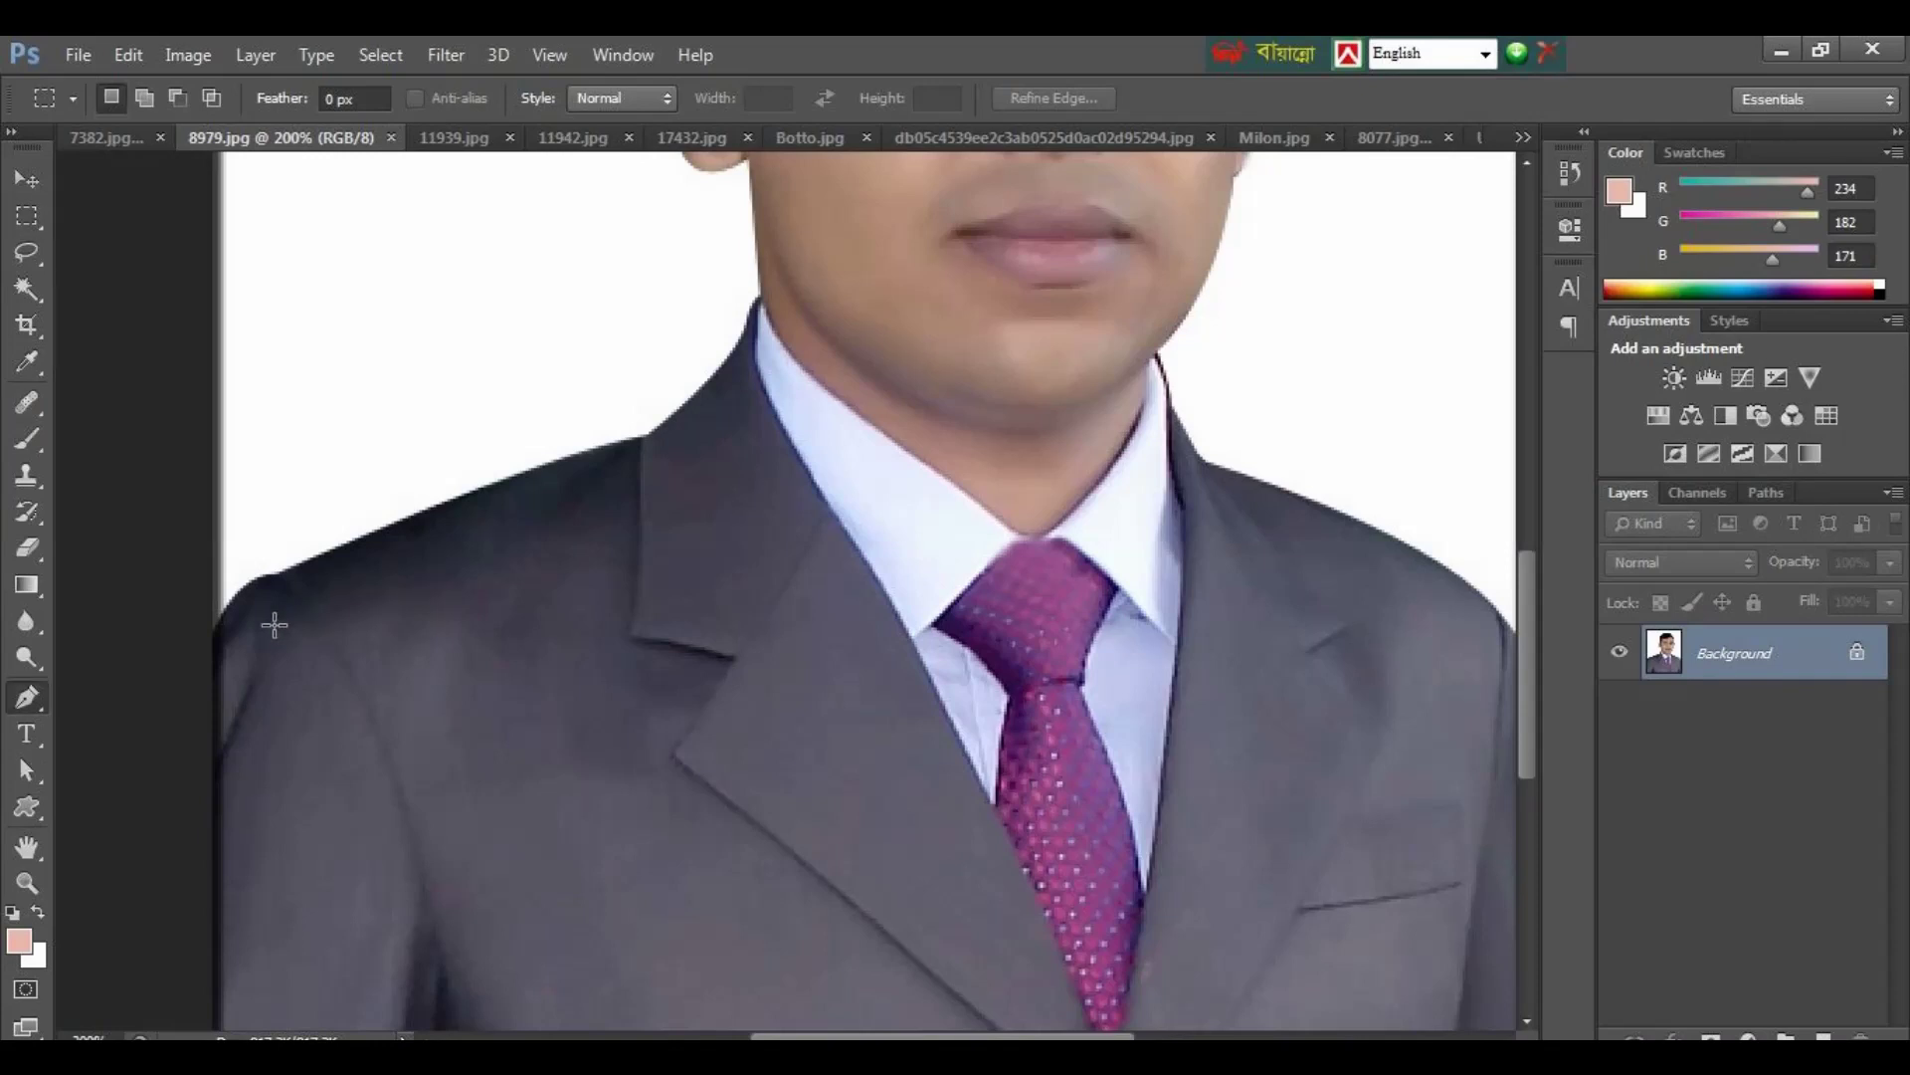
left_click(210, 642)
left_click_drag(279, 579, 330, 568)
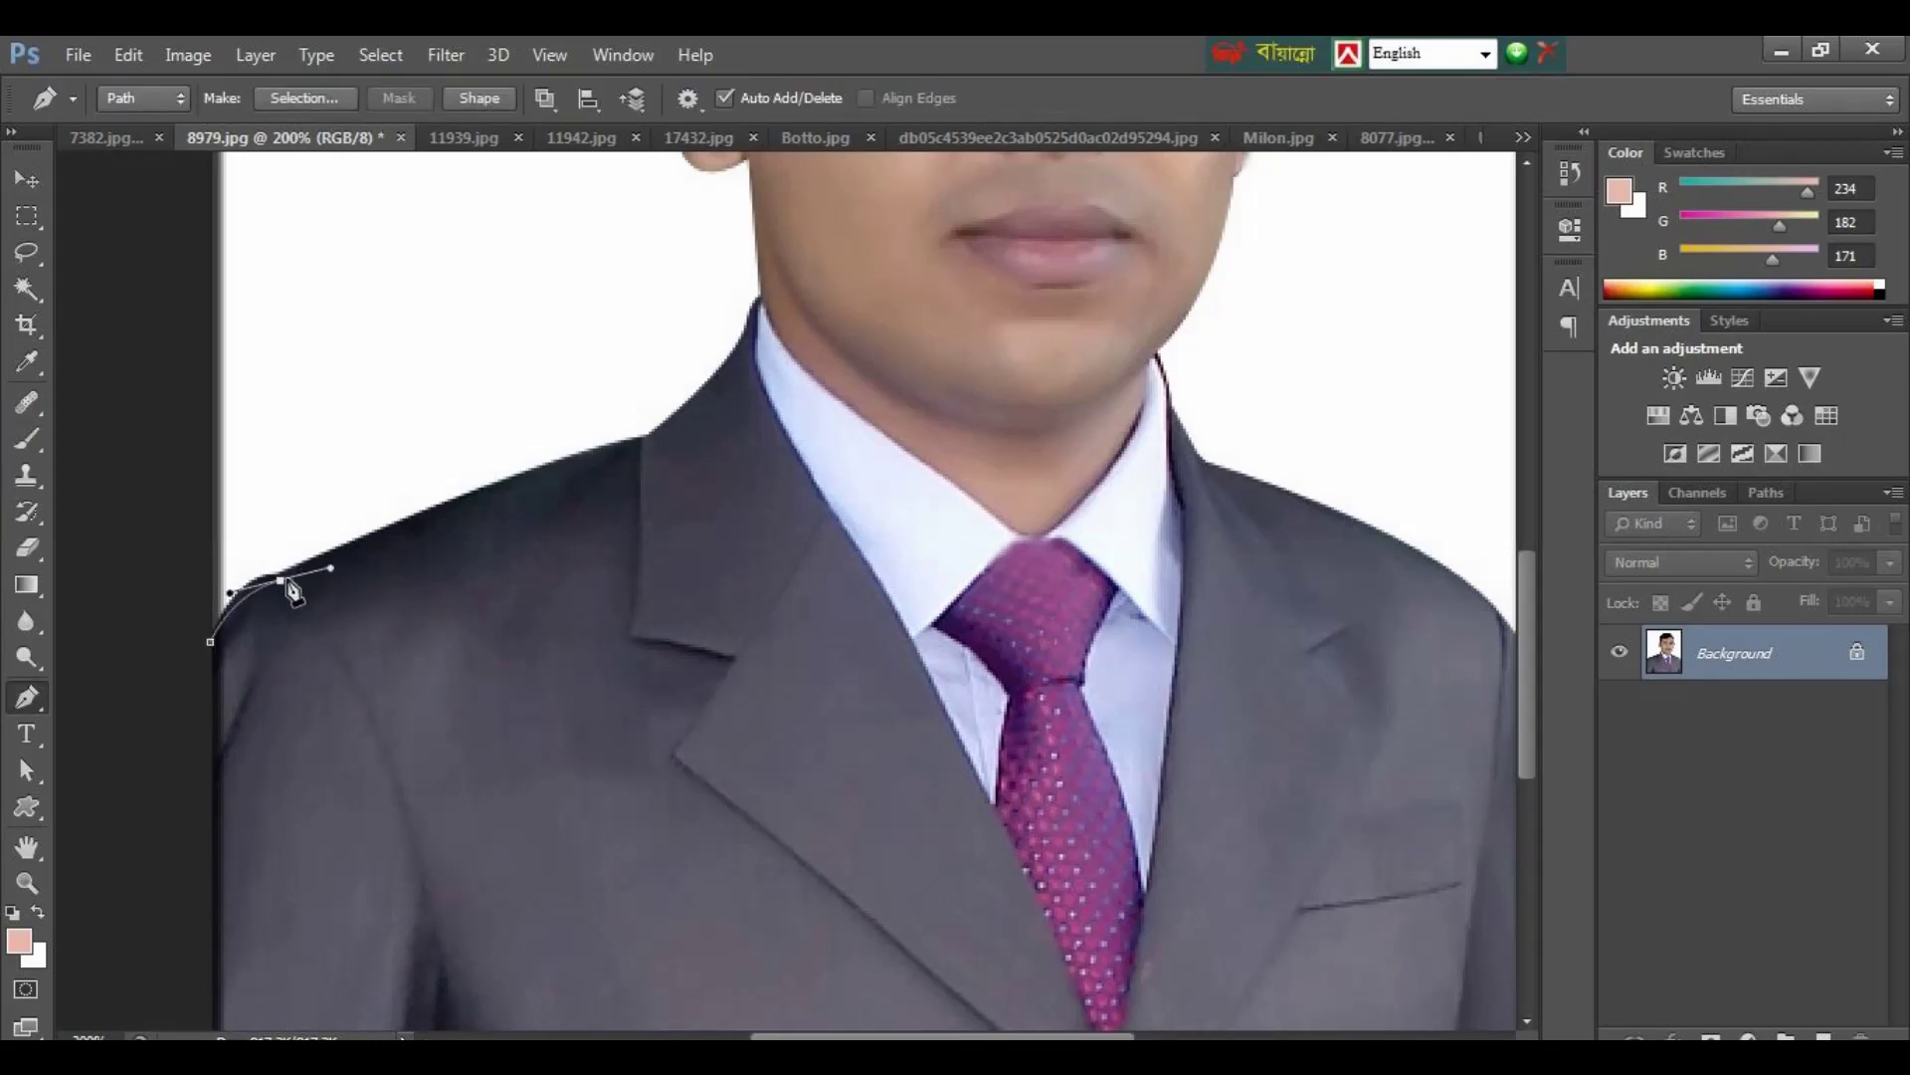
left_click(282, 582, "alt")
left_click_drag(647, 443, 713, 453)
left_click_drag(760, 300, 768, 247)
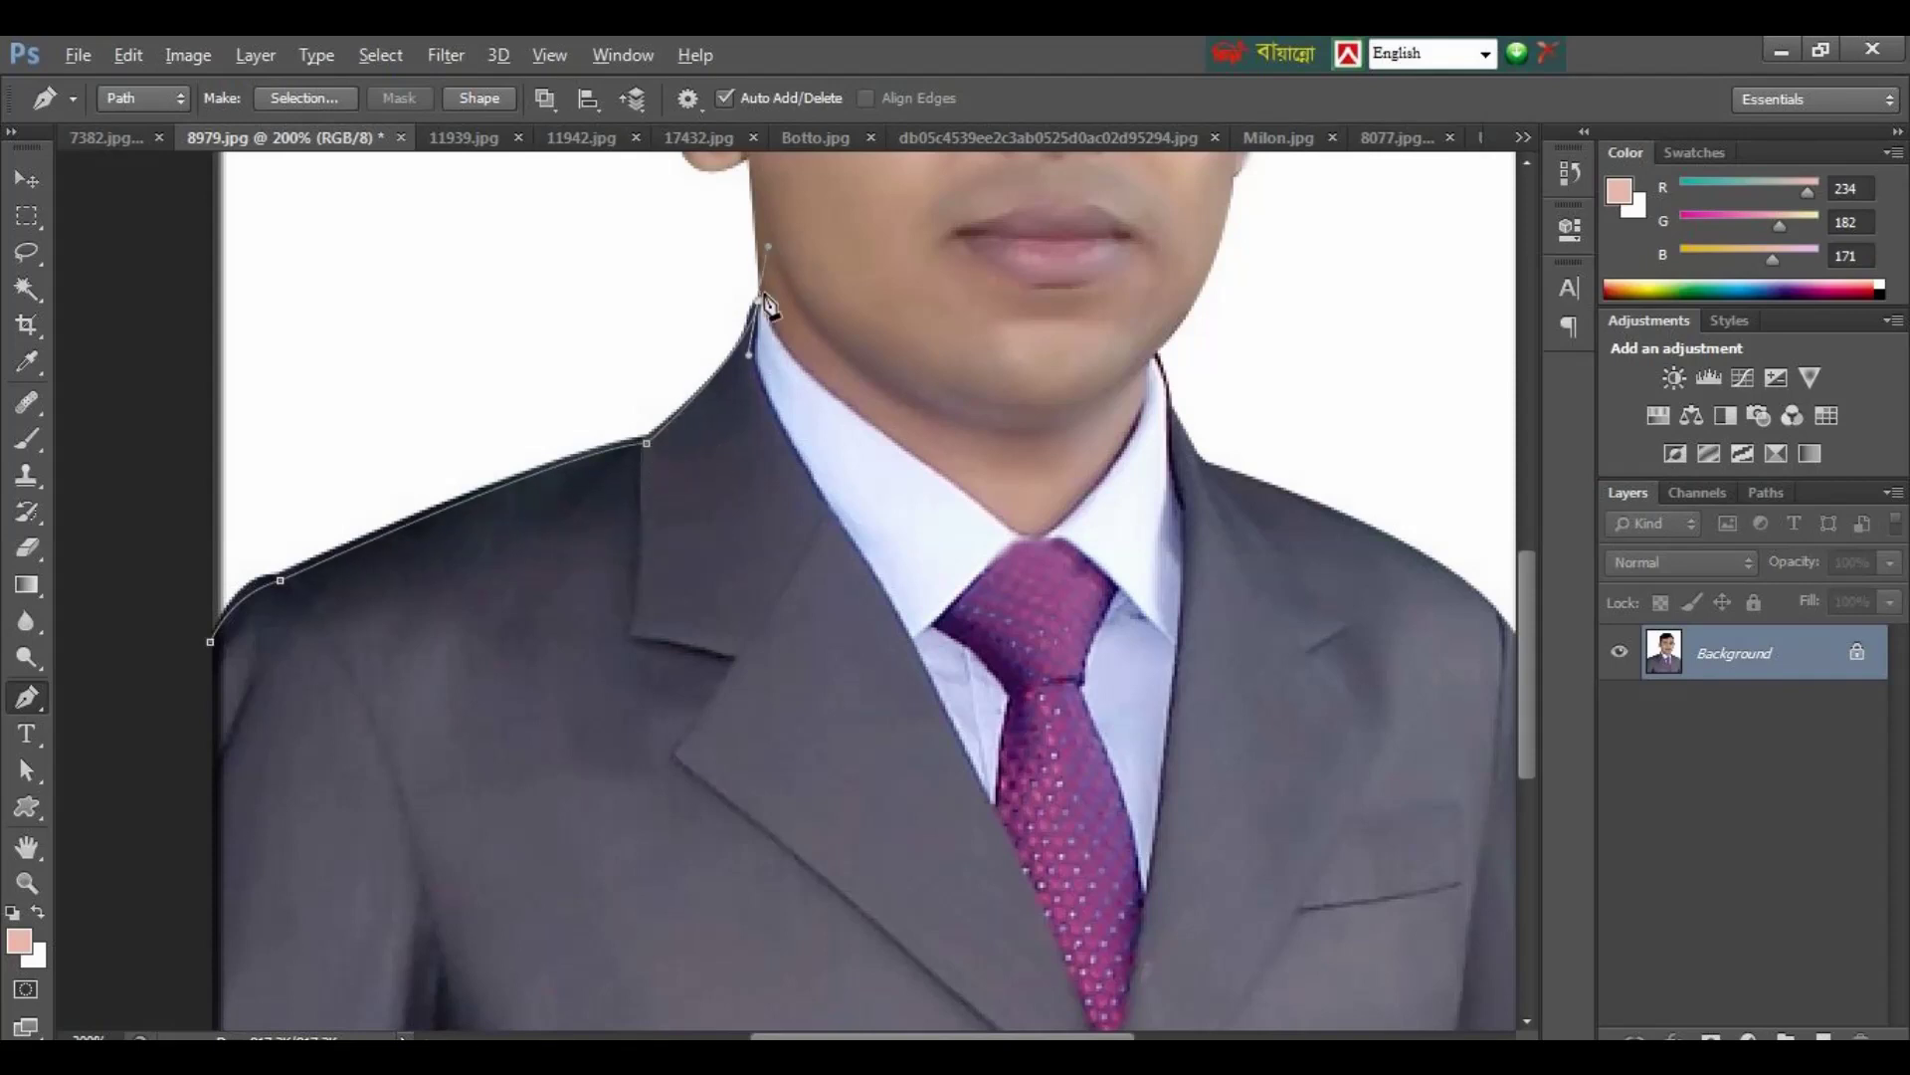
Step: Continue the pen path around the collar and down to the photo's right edge
left_click(772, 373)
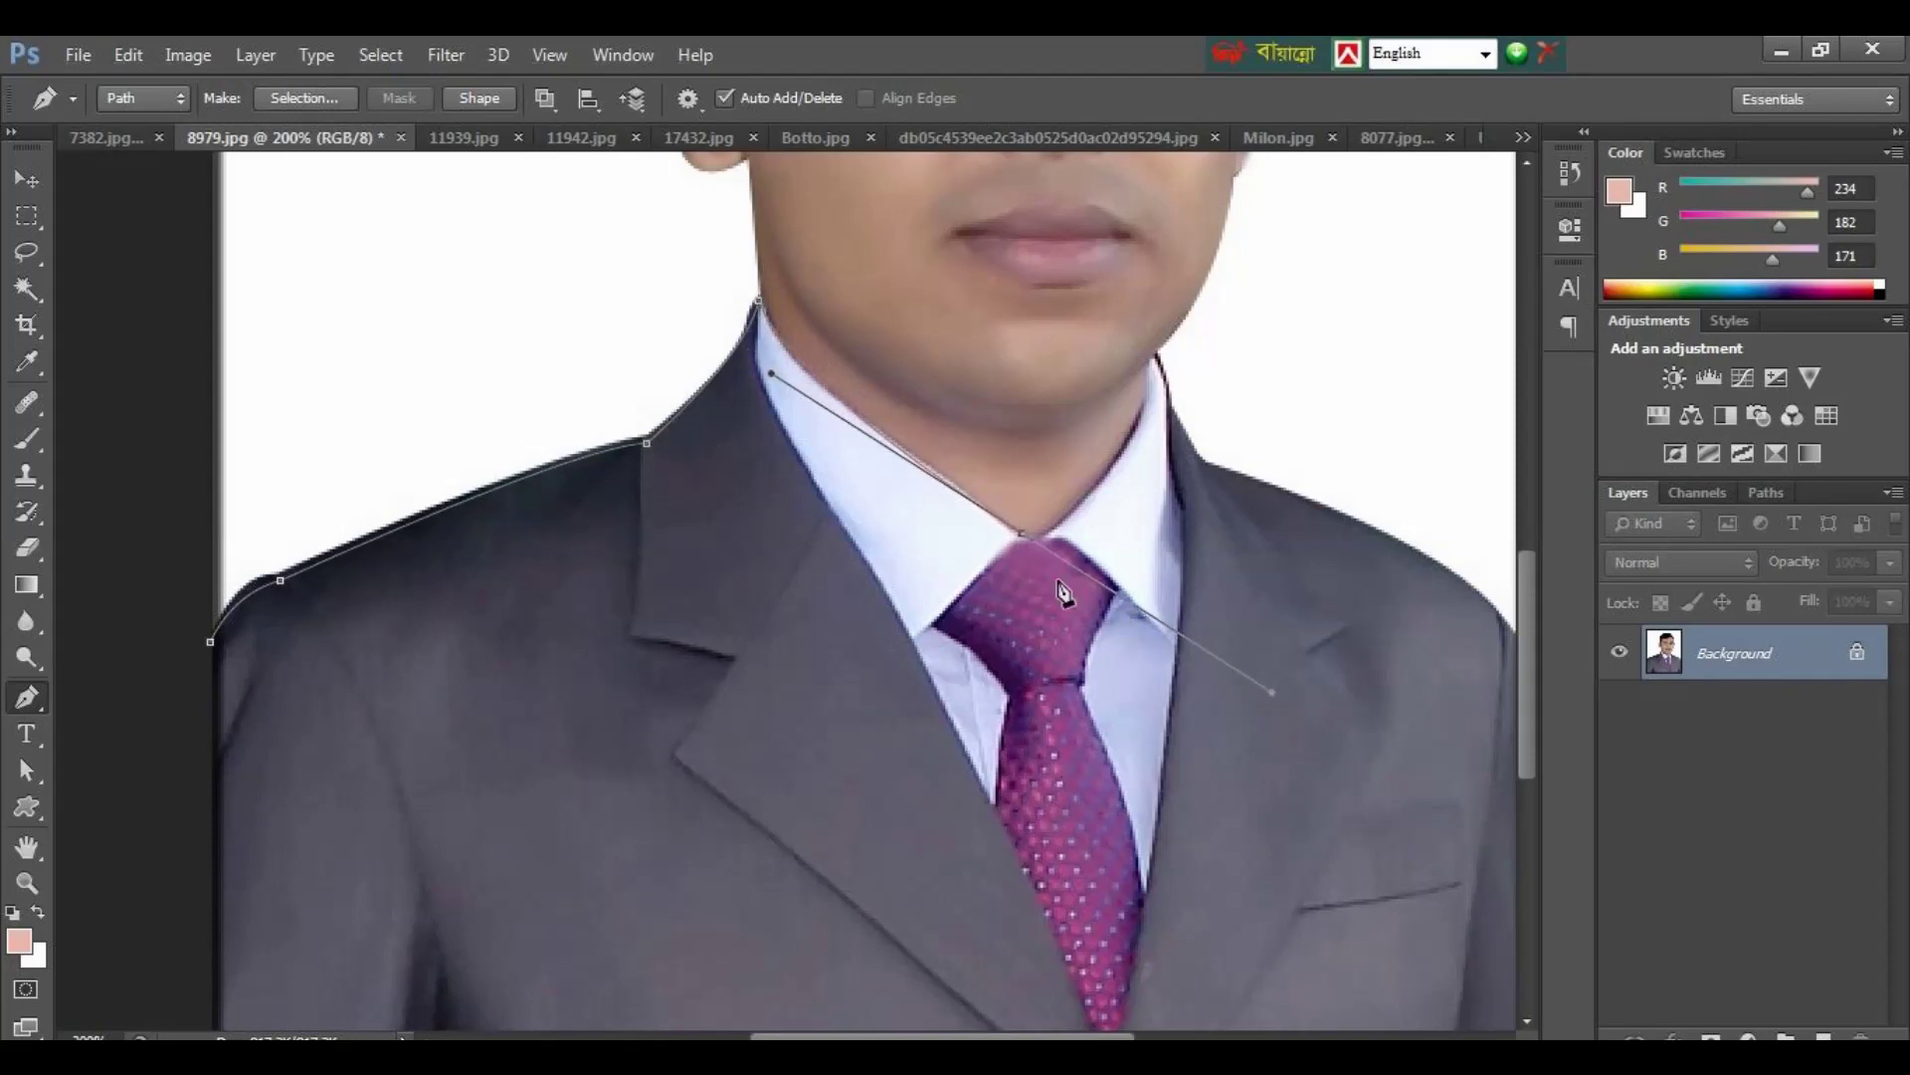
mouse_move(1024, 536)
left_mouse_down()
mouse_move(1110, 476)
mouse_move(1154, 413)
left_mouse_up()
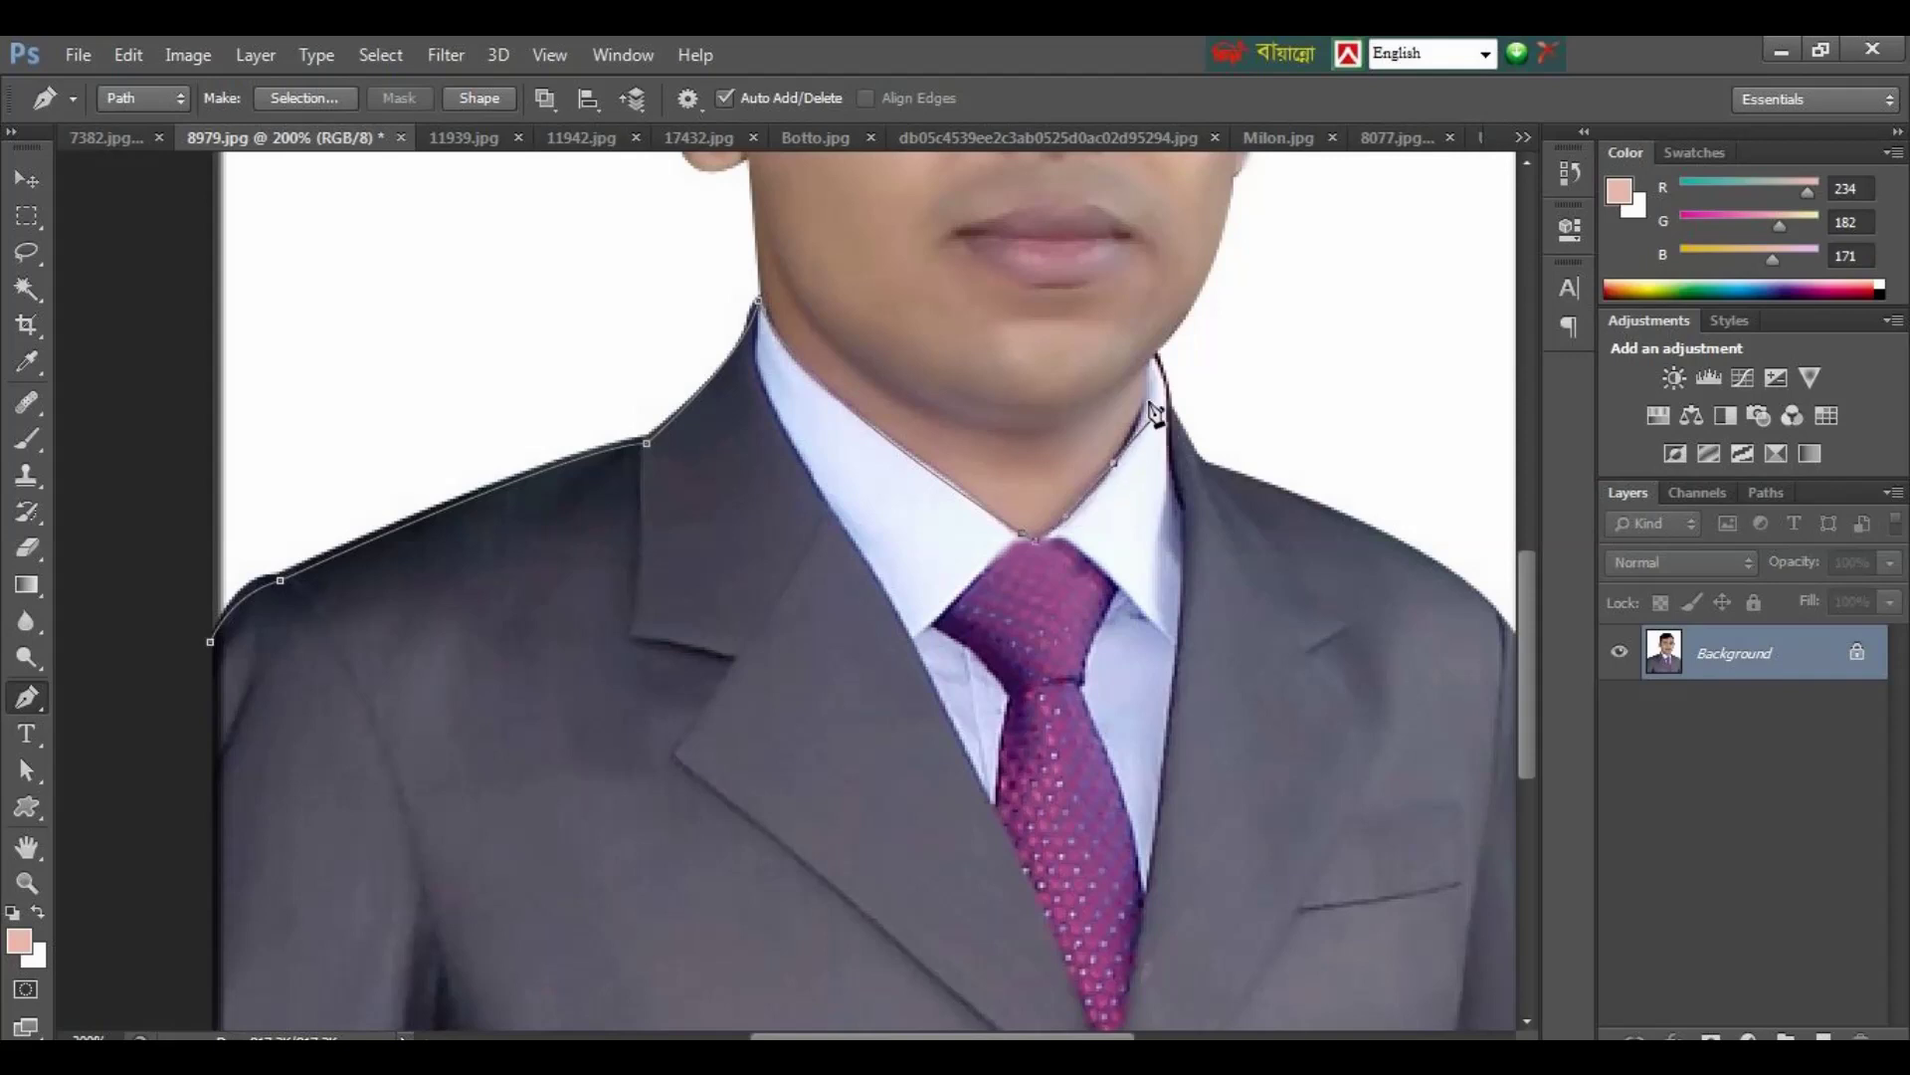
left_click(1182, 418)
left_click(1208, 464)
key("ctrl+minus")
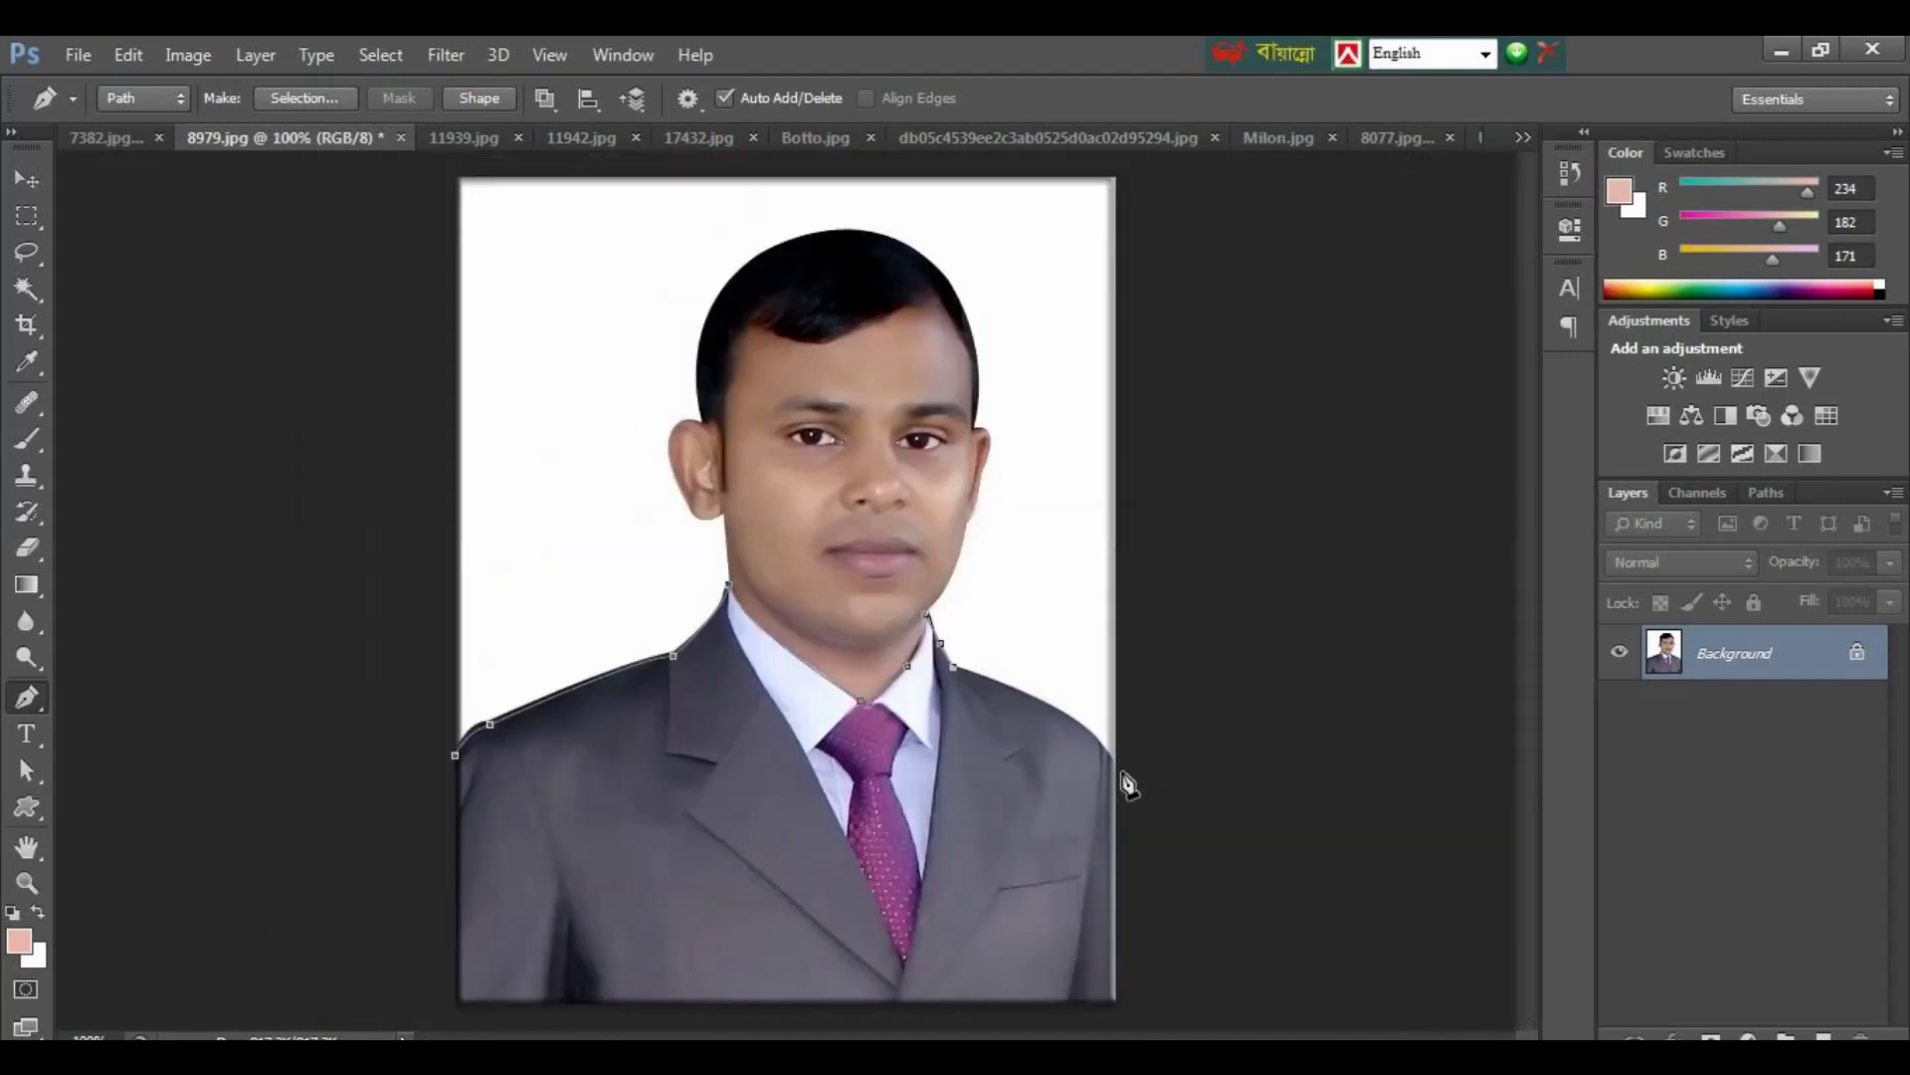
left_click(1122, 771)
Step: Close the suit path below the photo and convert it into a selection
key("ctrl+minus")
left_click(1074, 916)
left_click(820, 967)
left_click(538, 931)
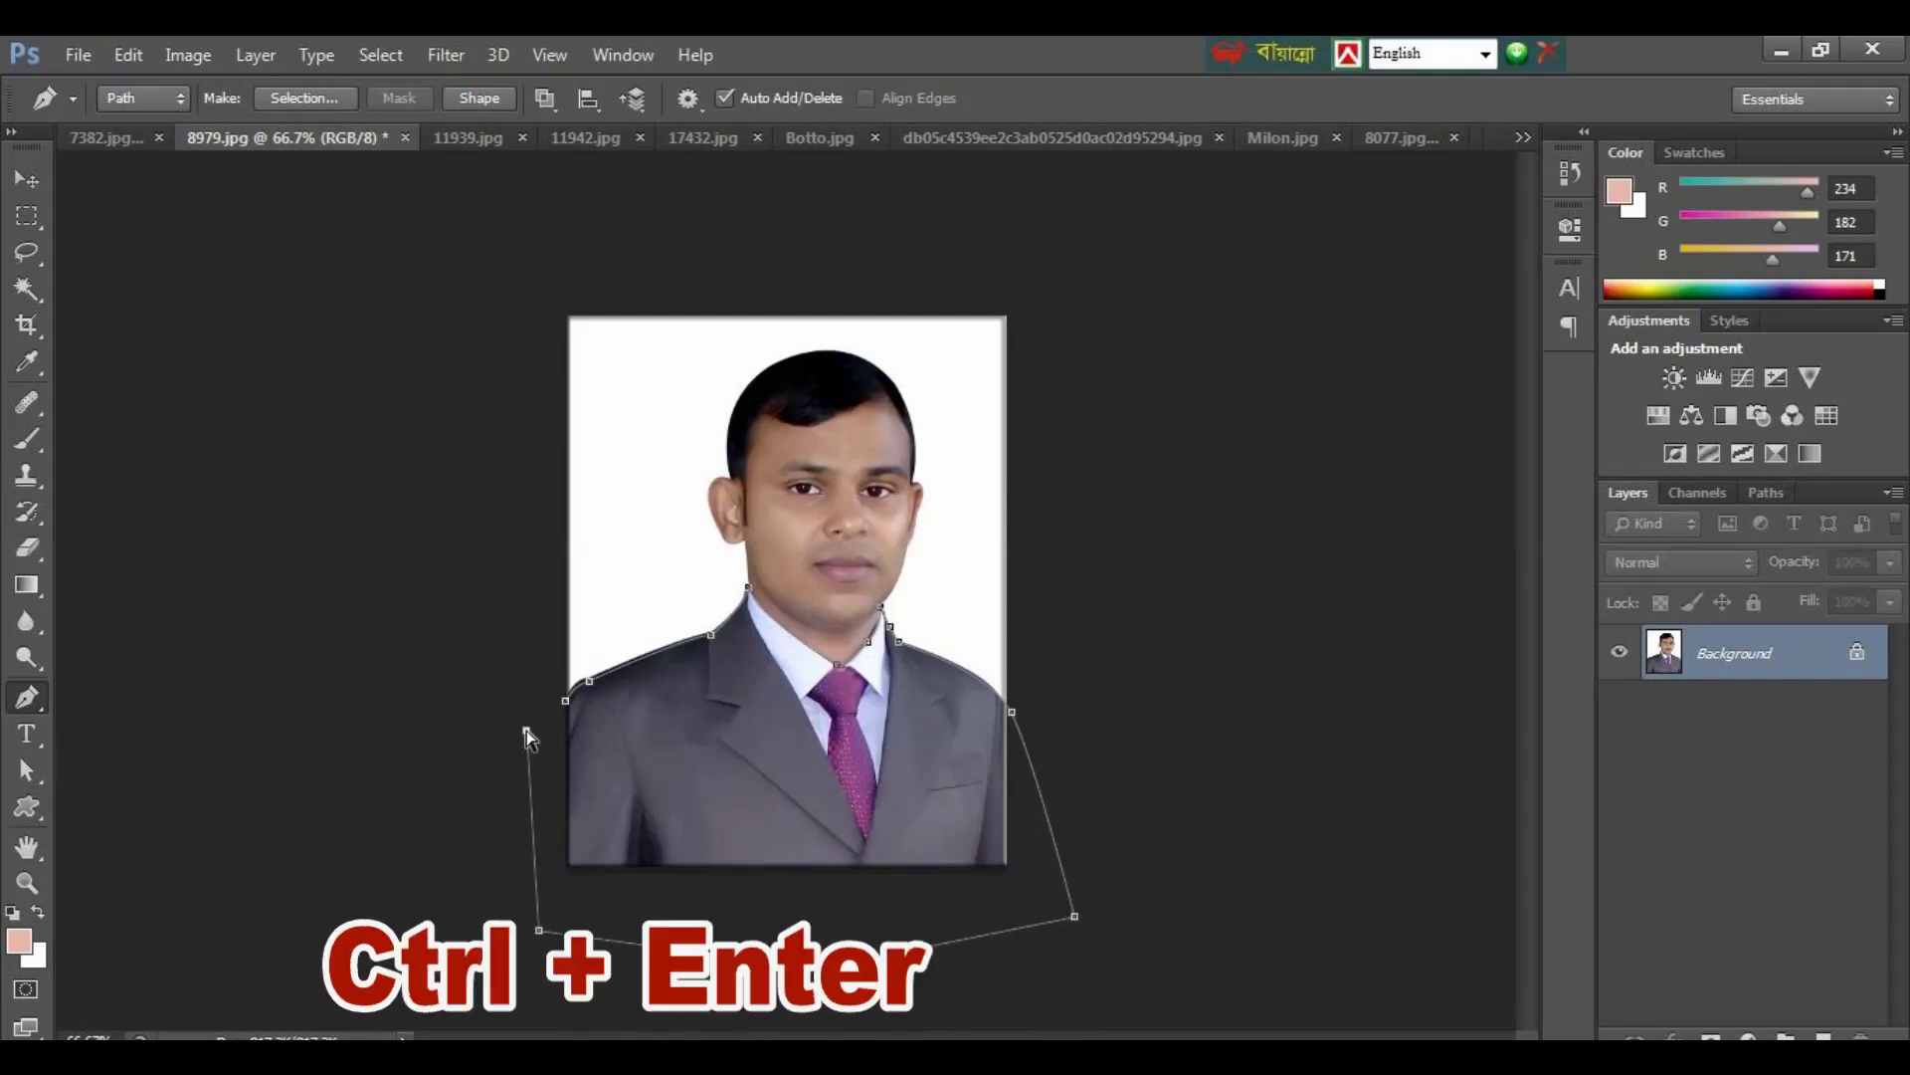
key("ctrl+Return")
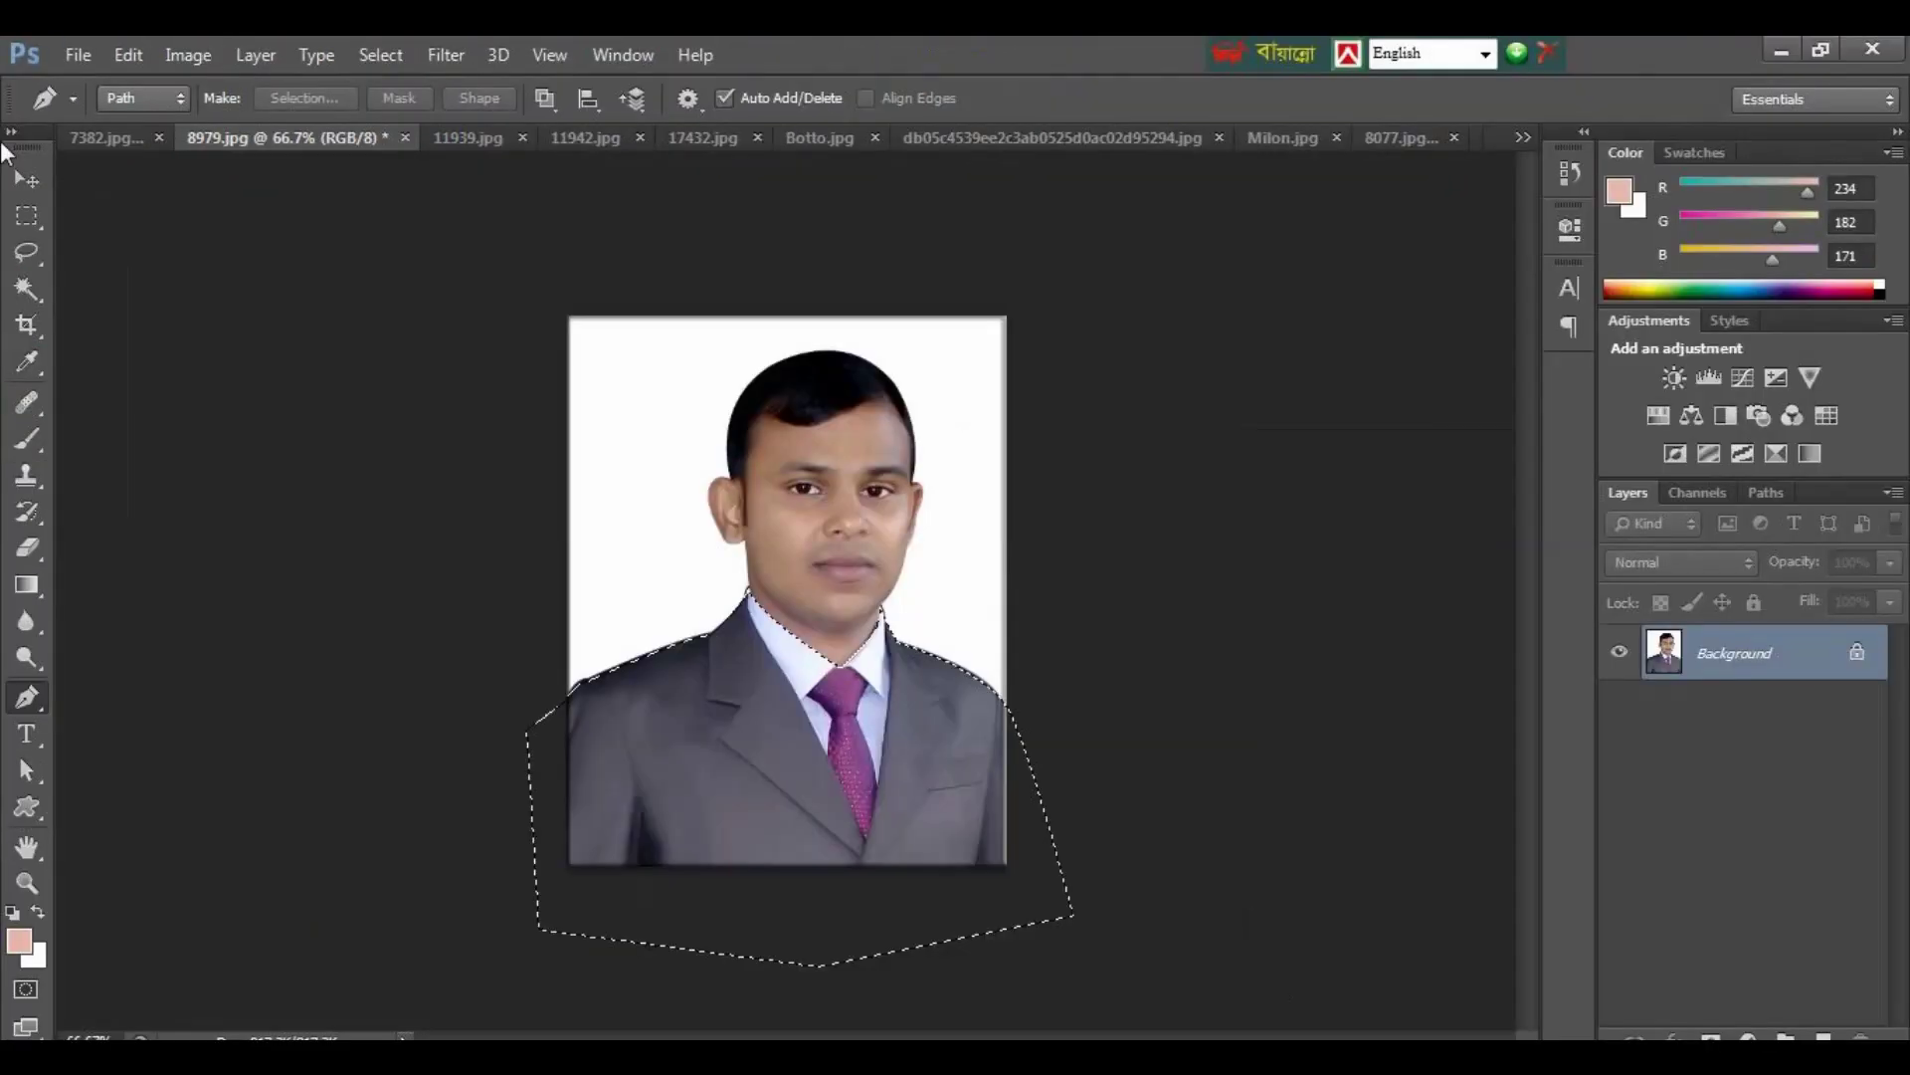
Step: Feather the suit selection by 2 pixels
left_click(27, 289)
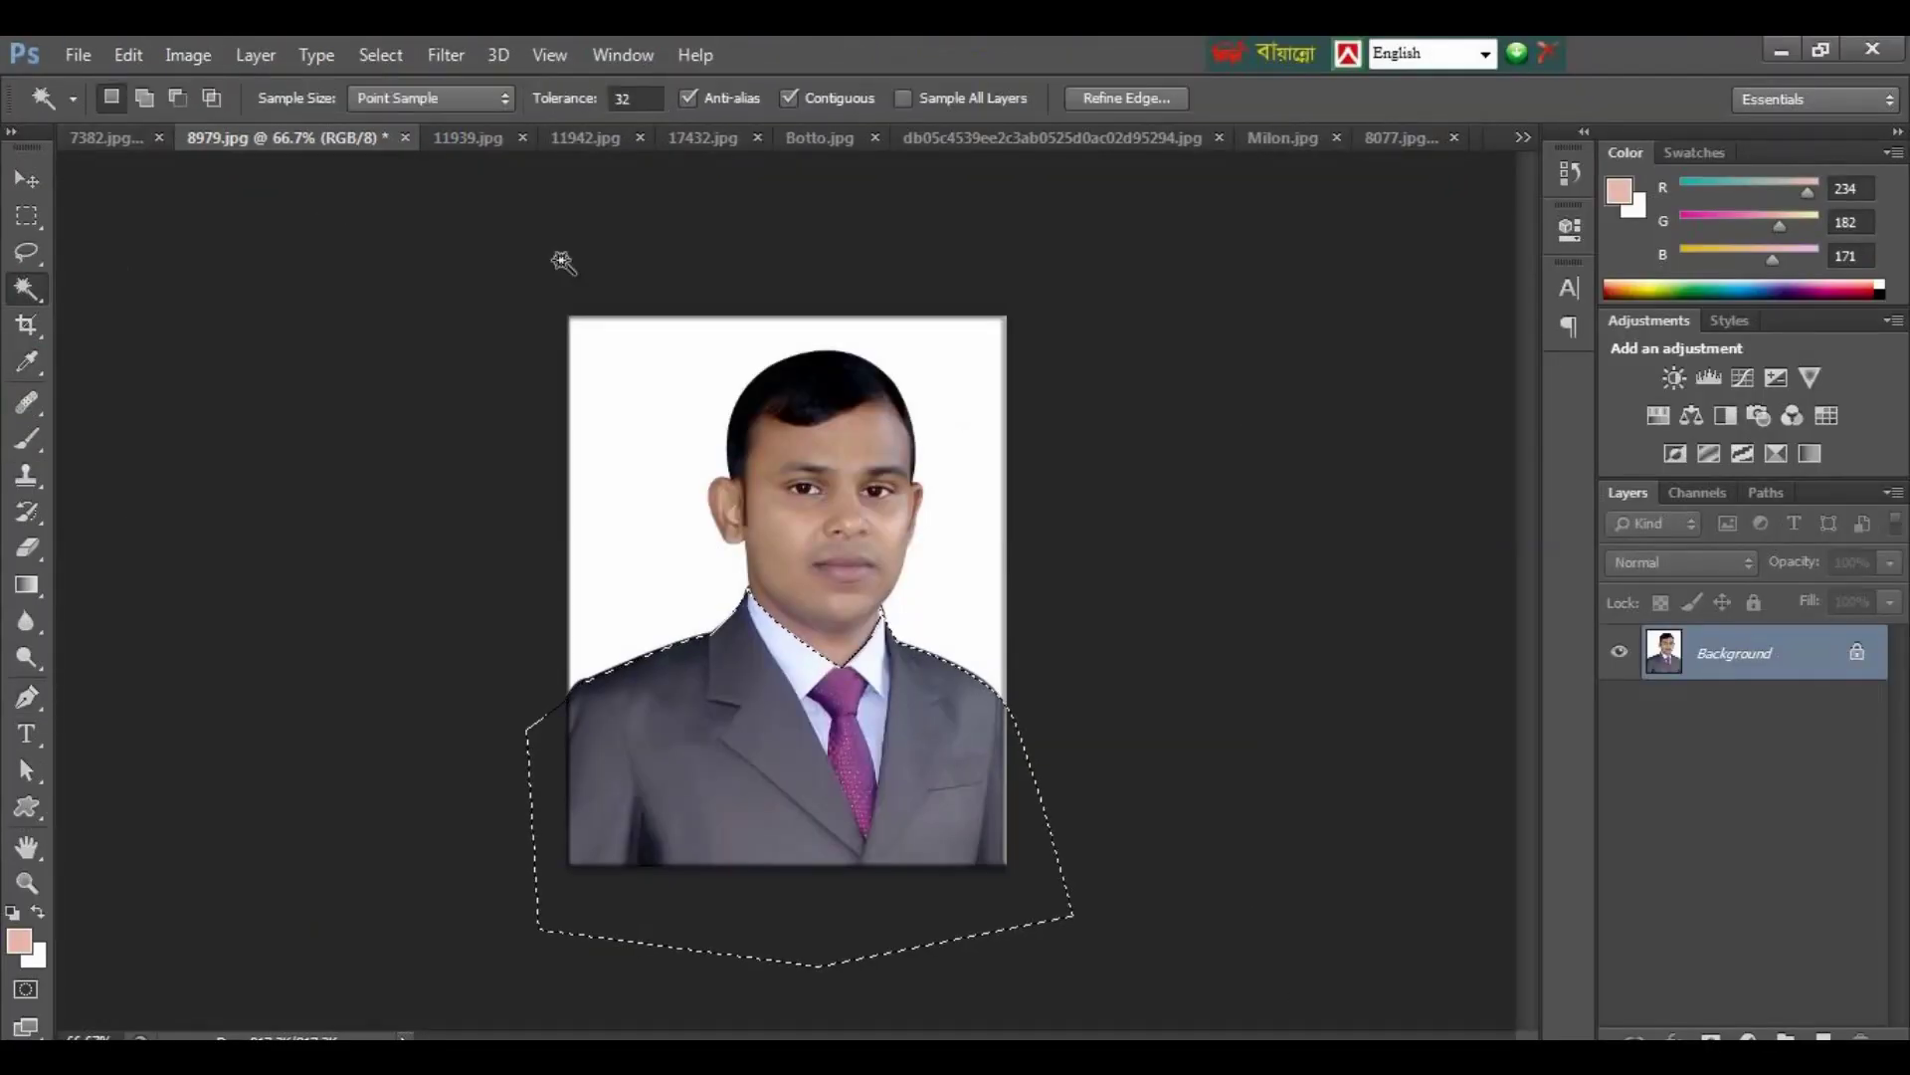
right_click(699, 736)
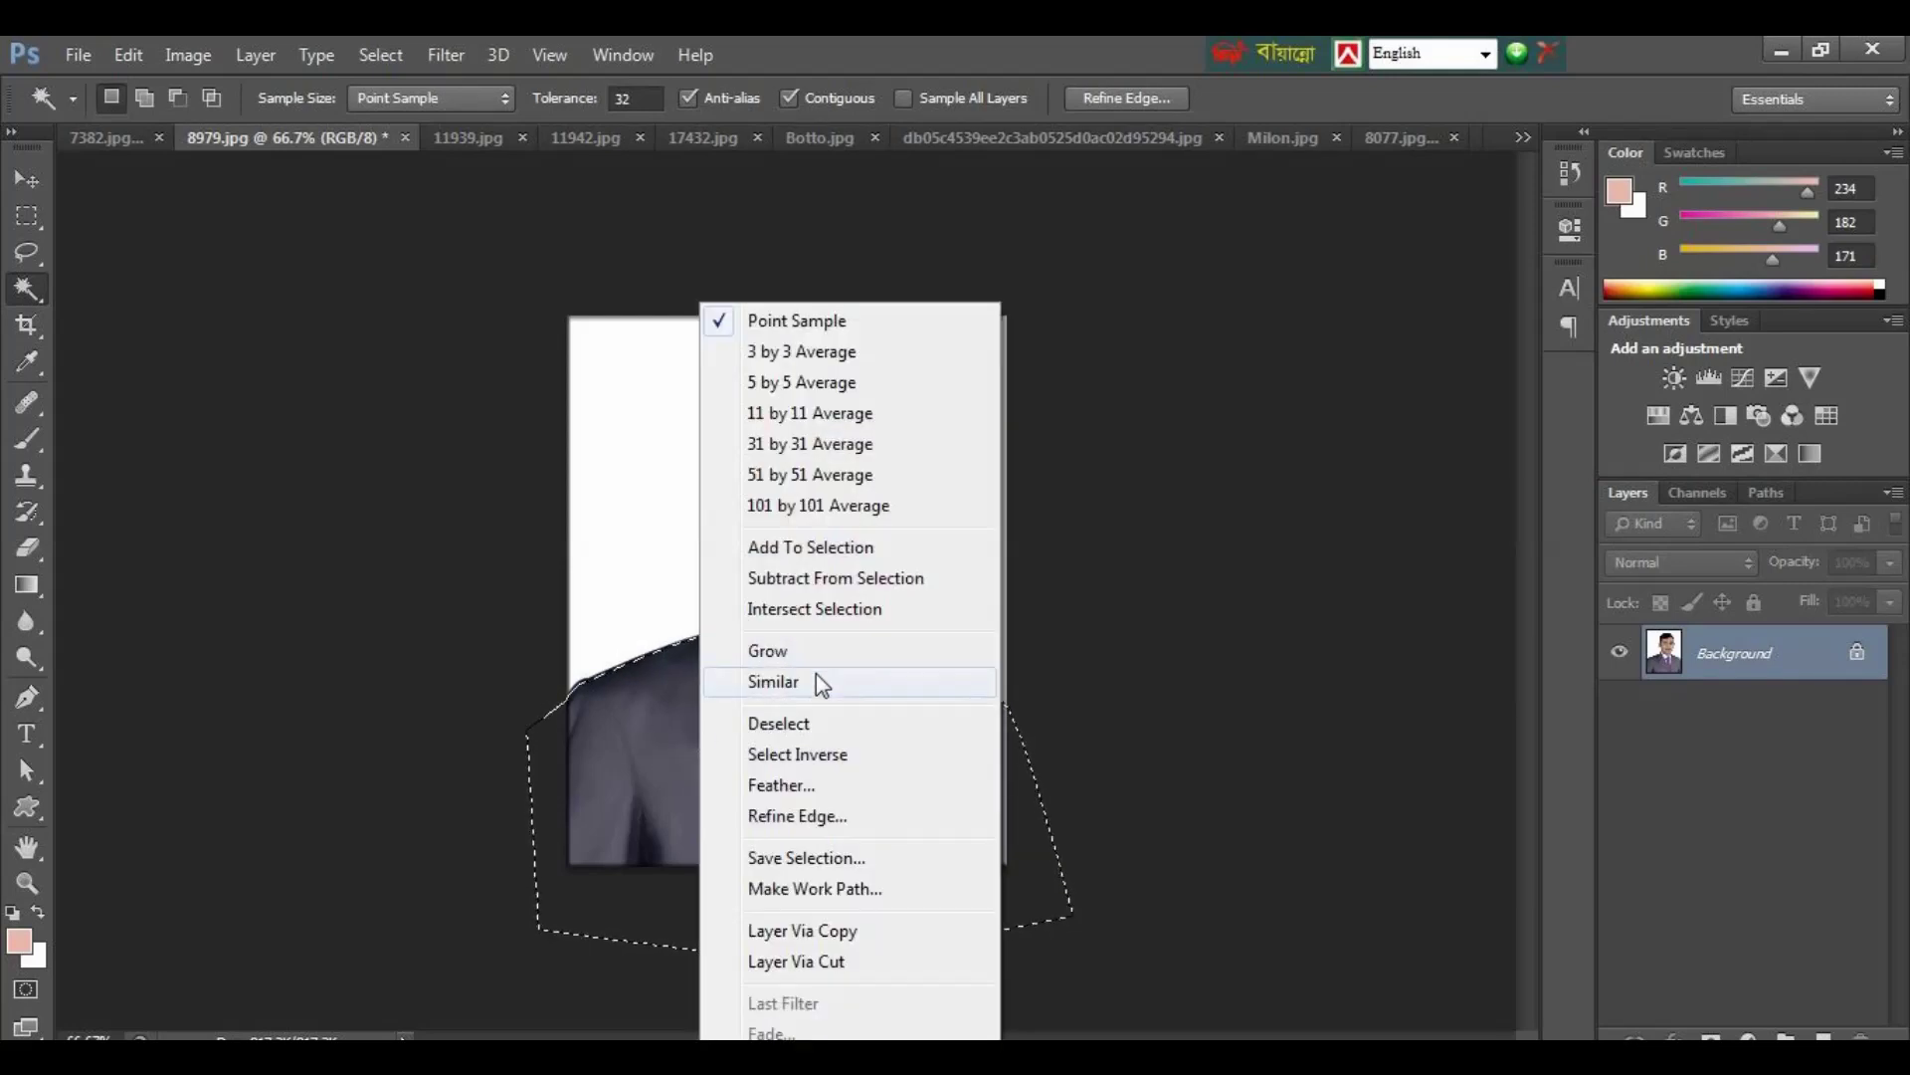
left_click(773, 786)
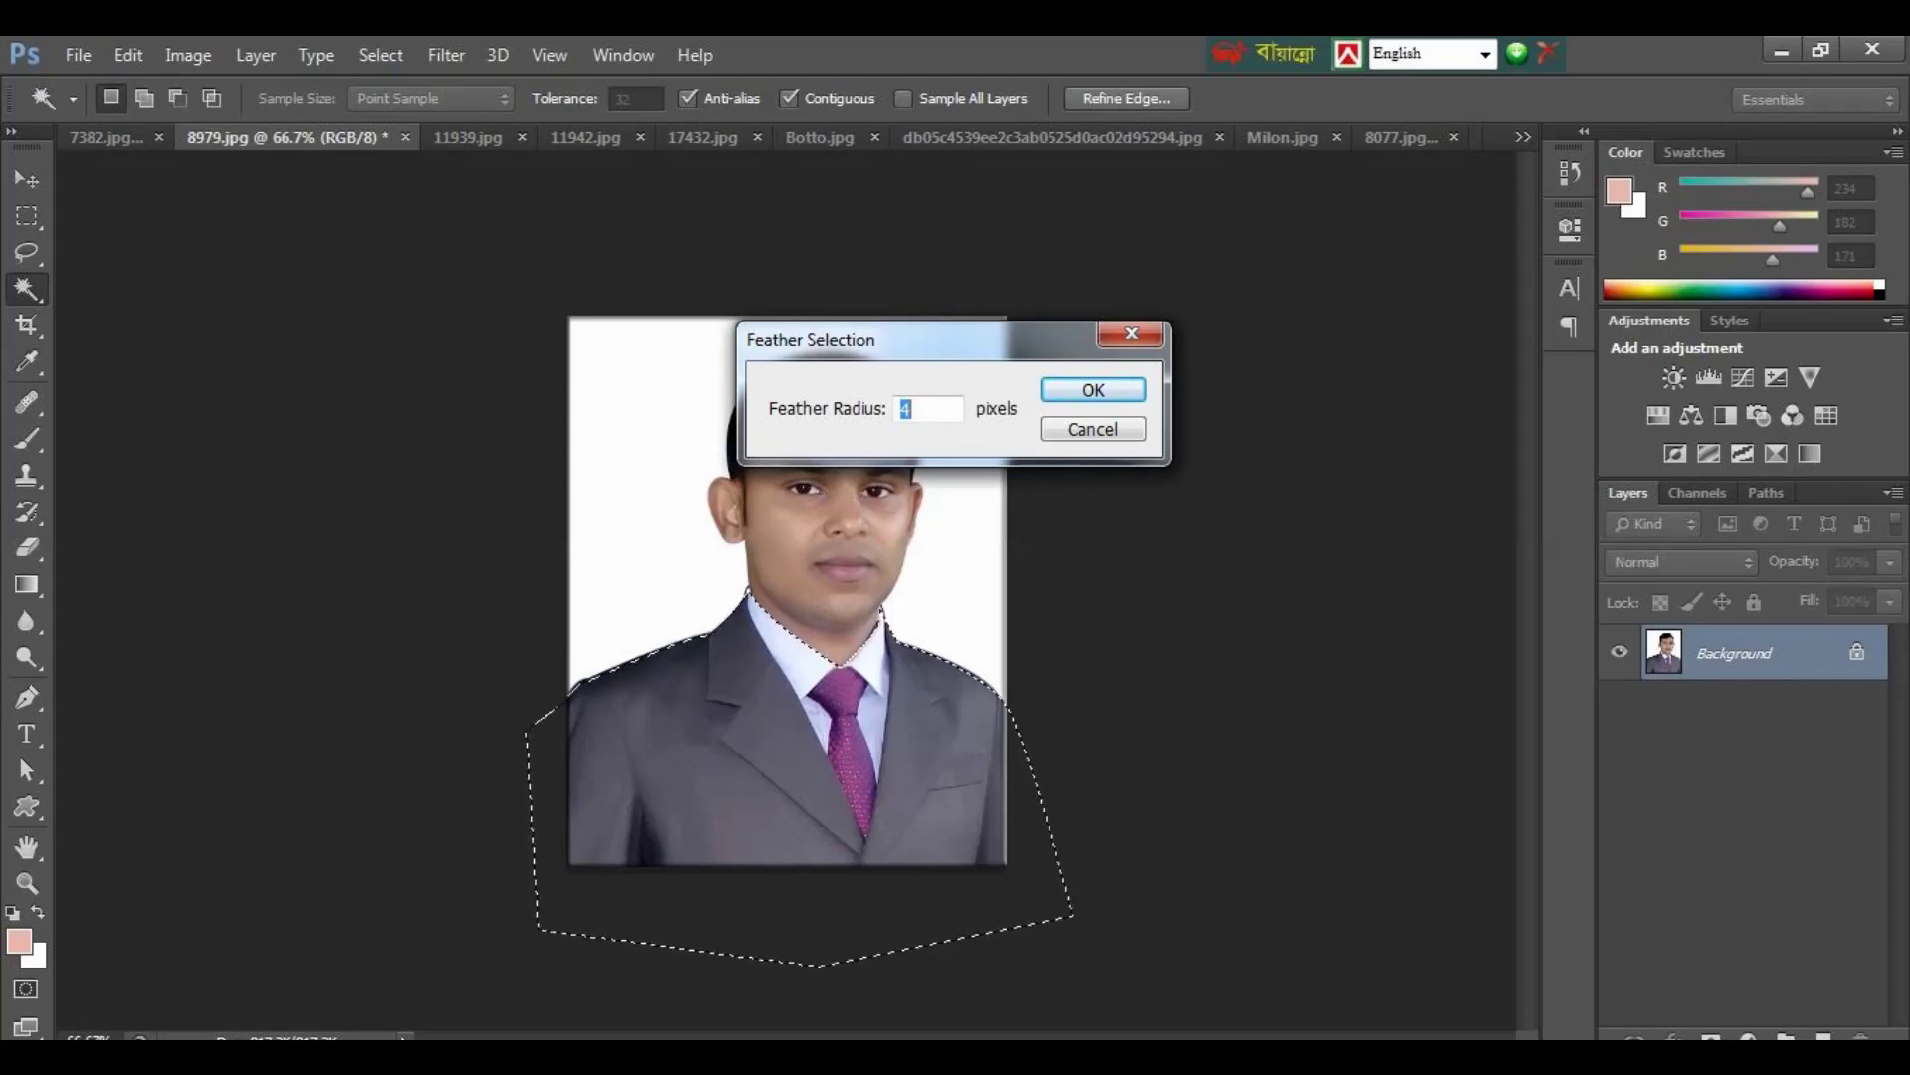
type("2")
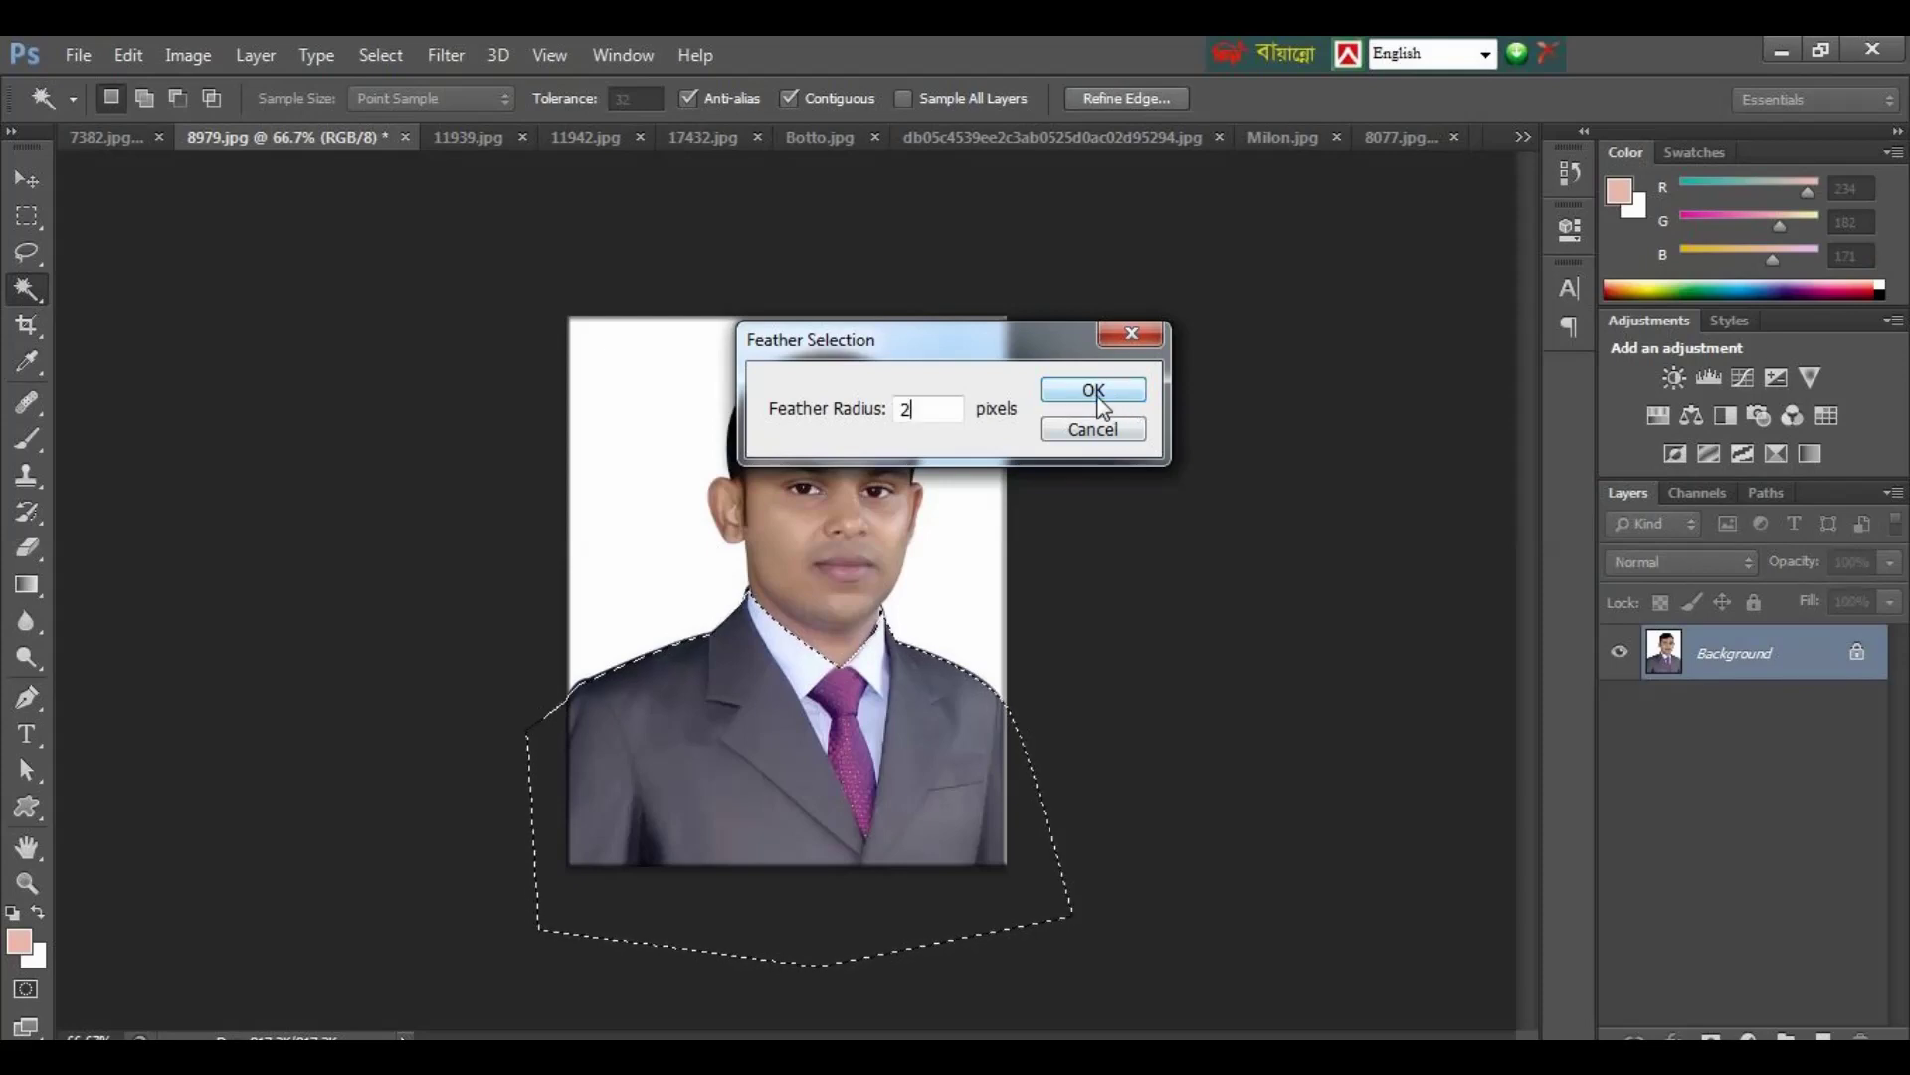
left_click(1099, 403)
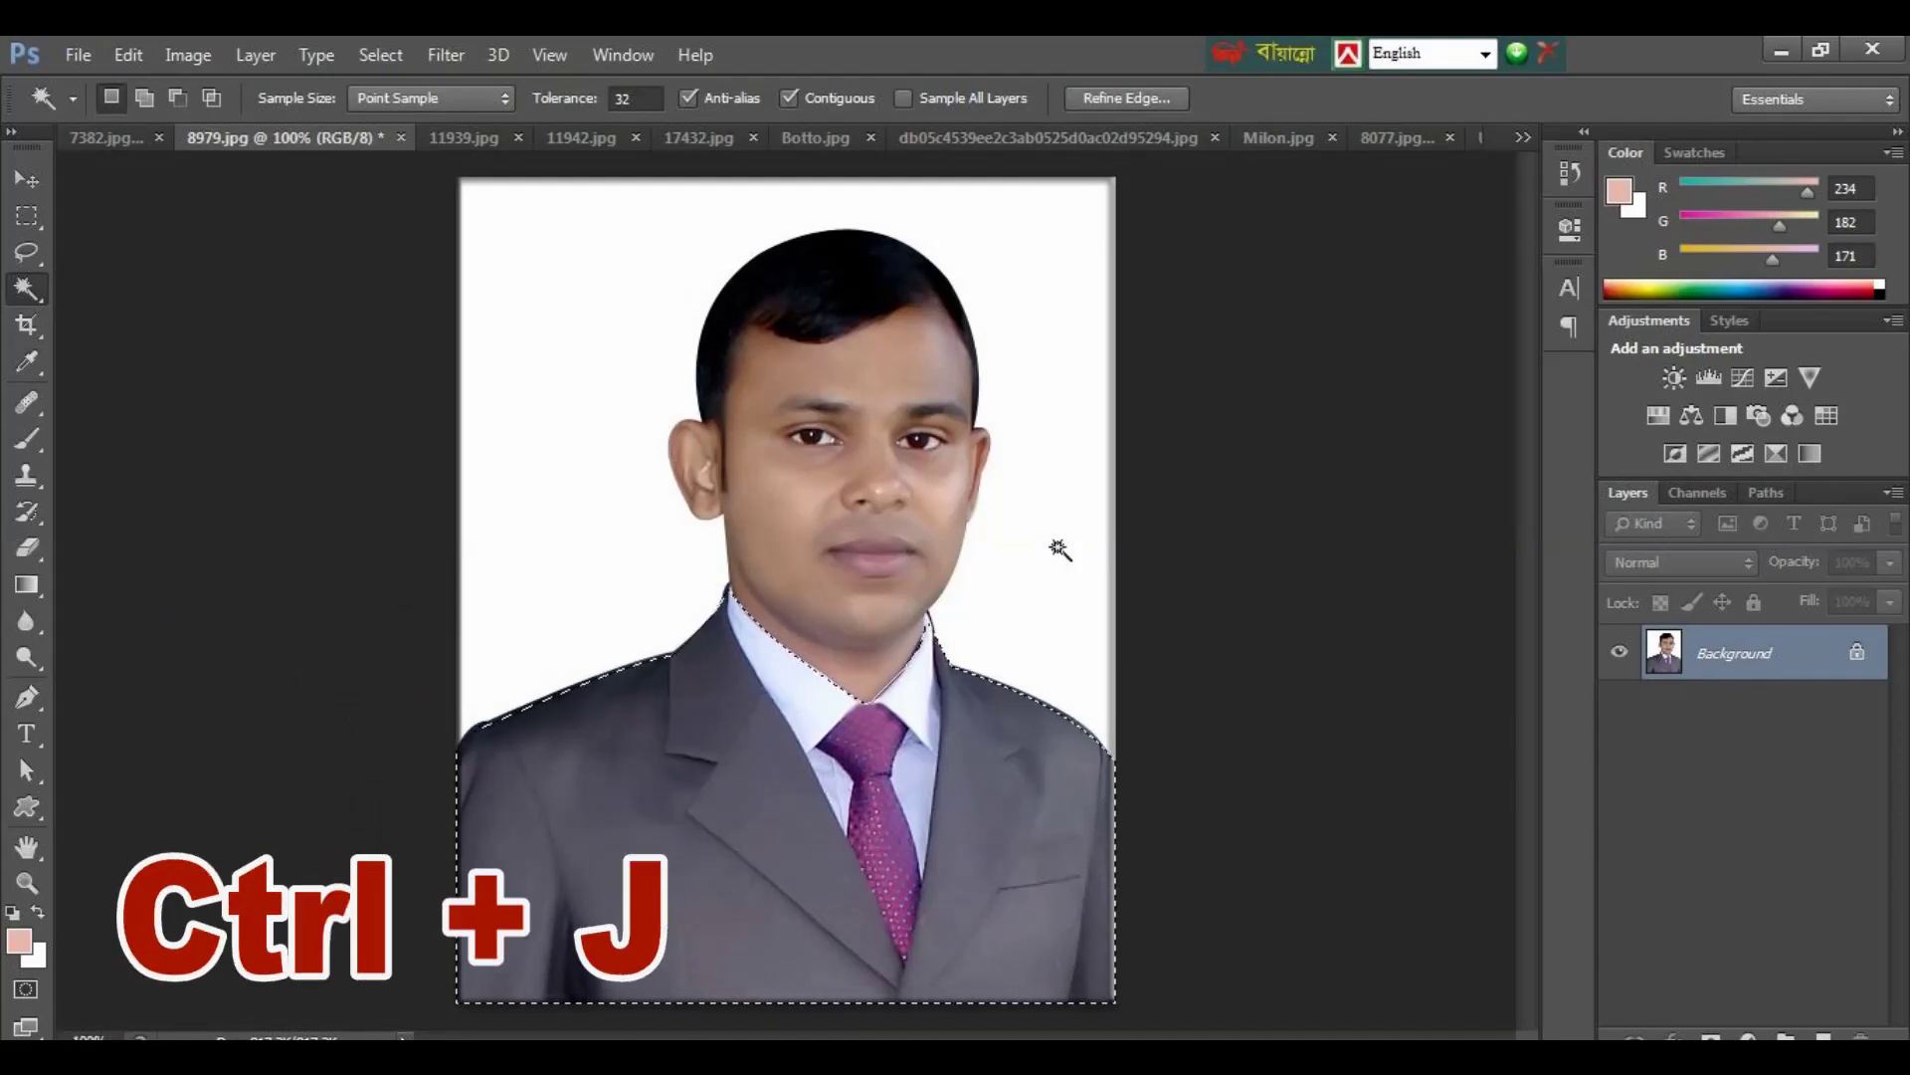
Step: Copy the suit to Layer 1, drag it onto the Untitled-1 page, then show 375.jpg
key("ctrl+j")
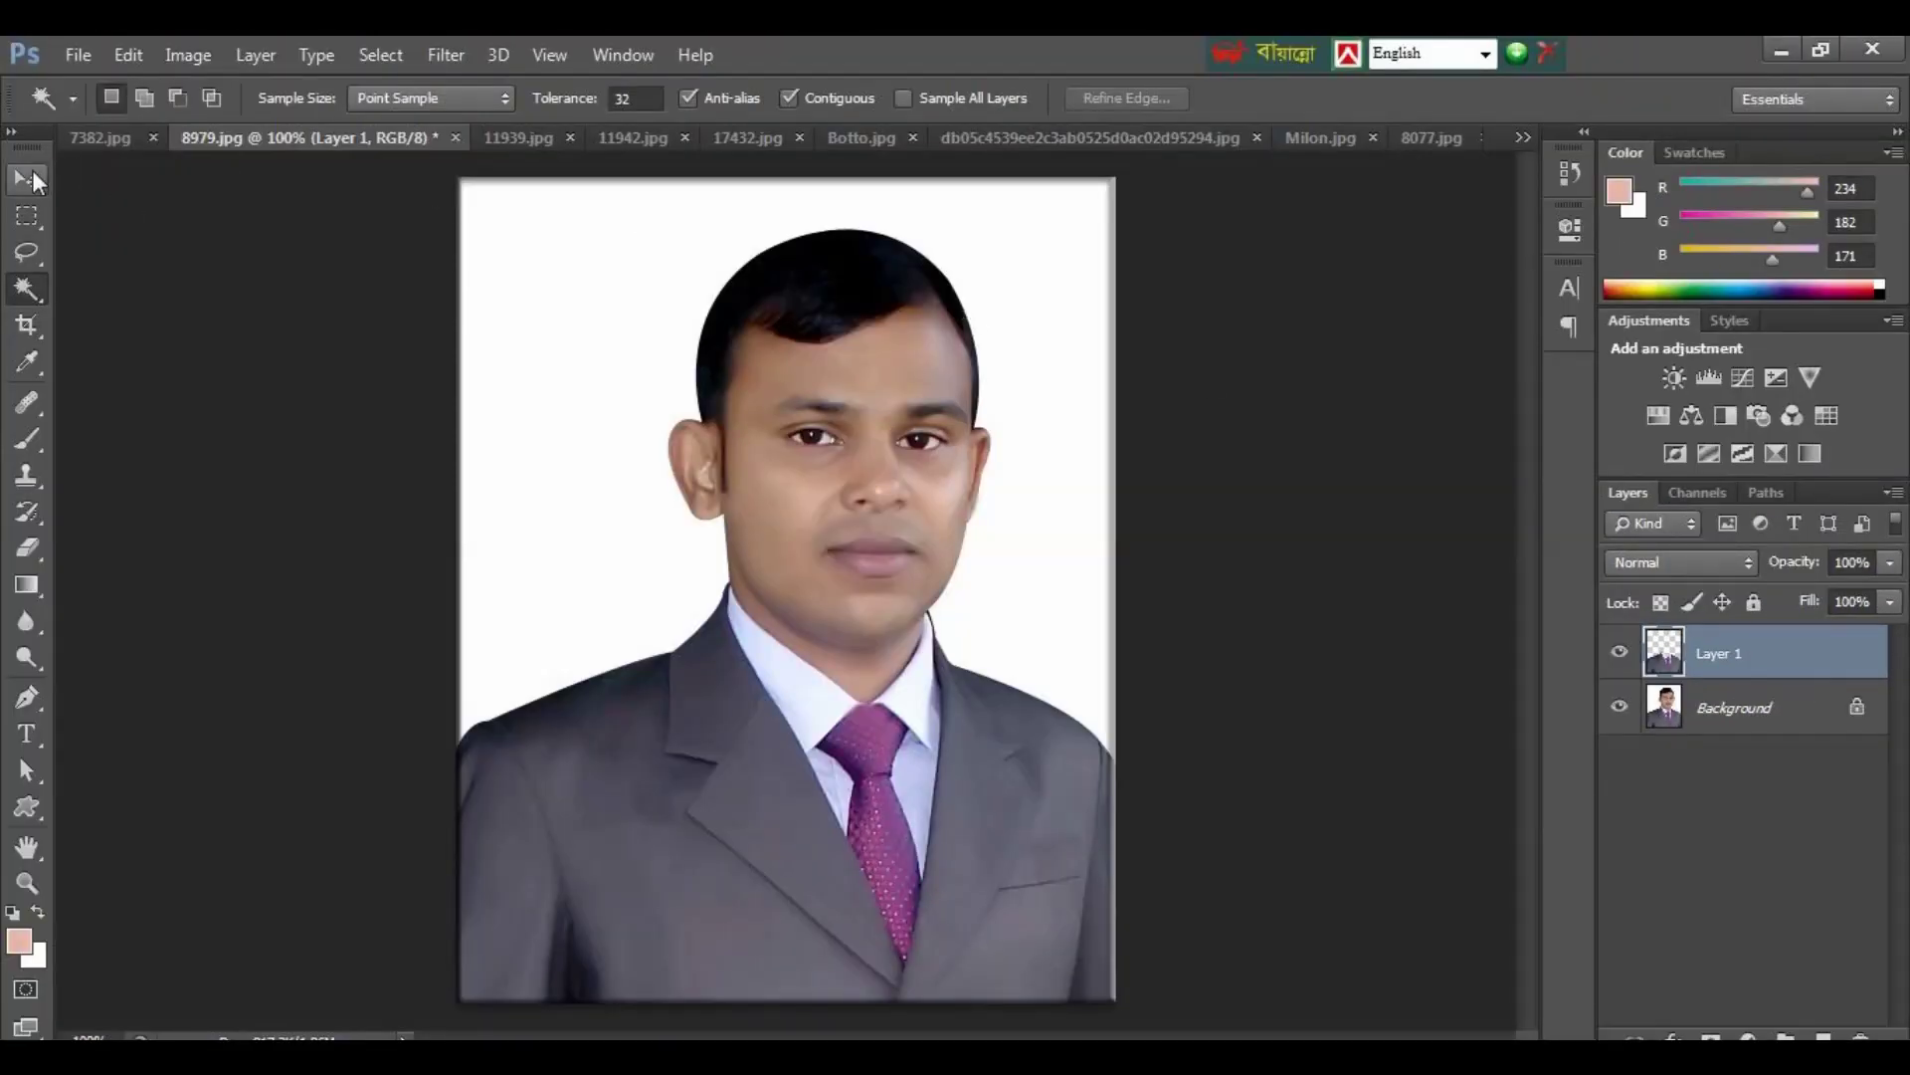
left_click(27, 182)
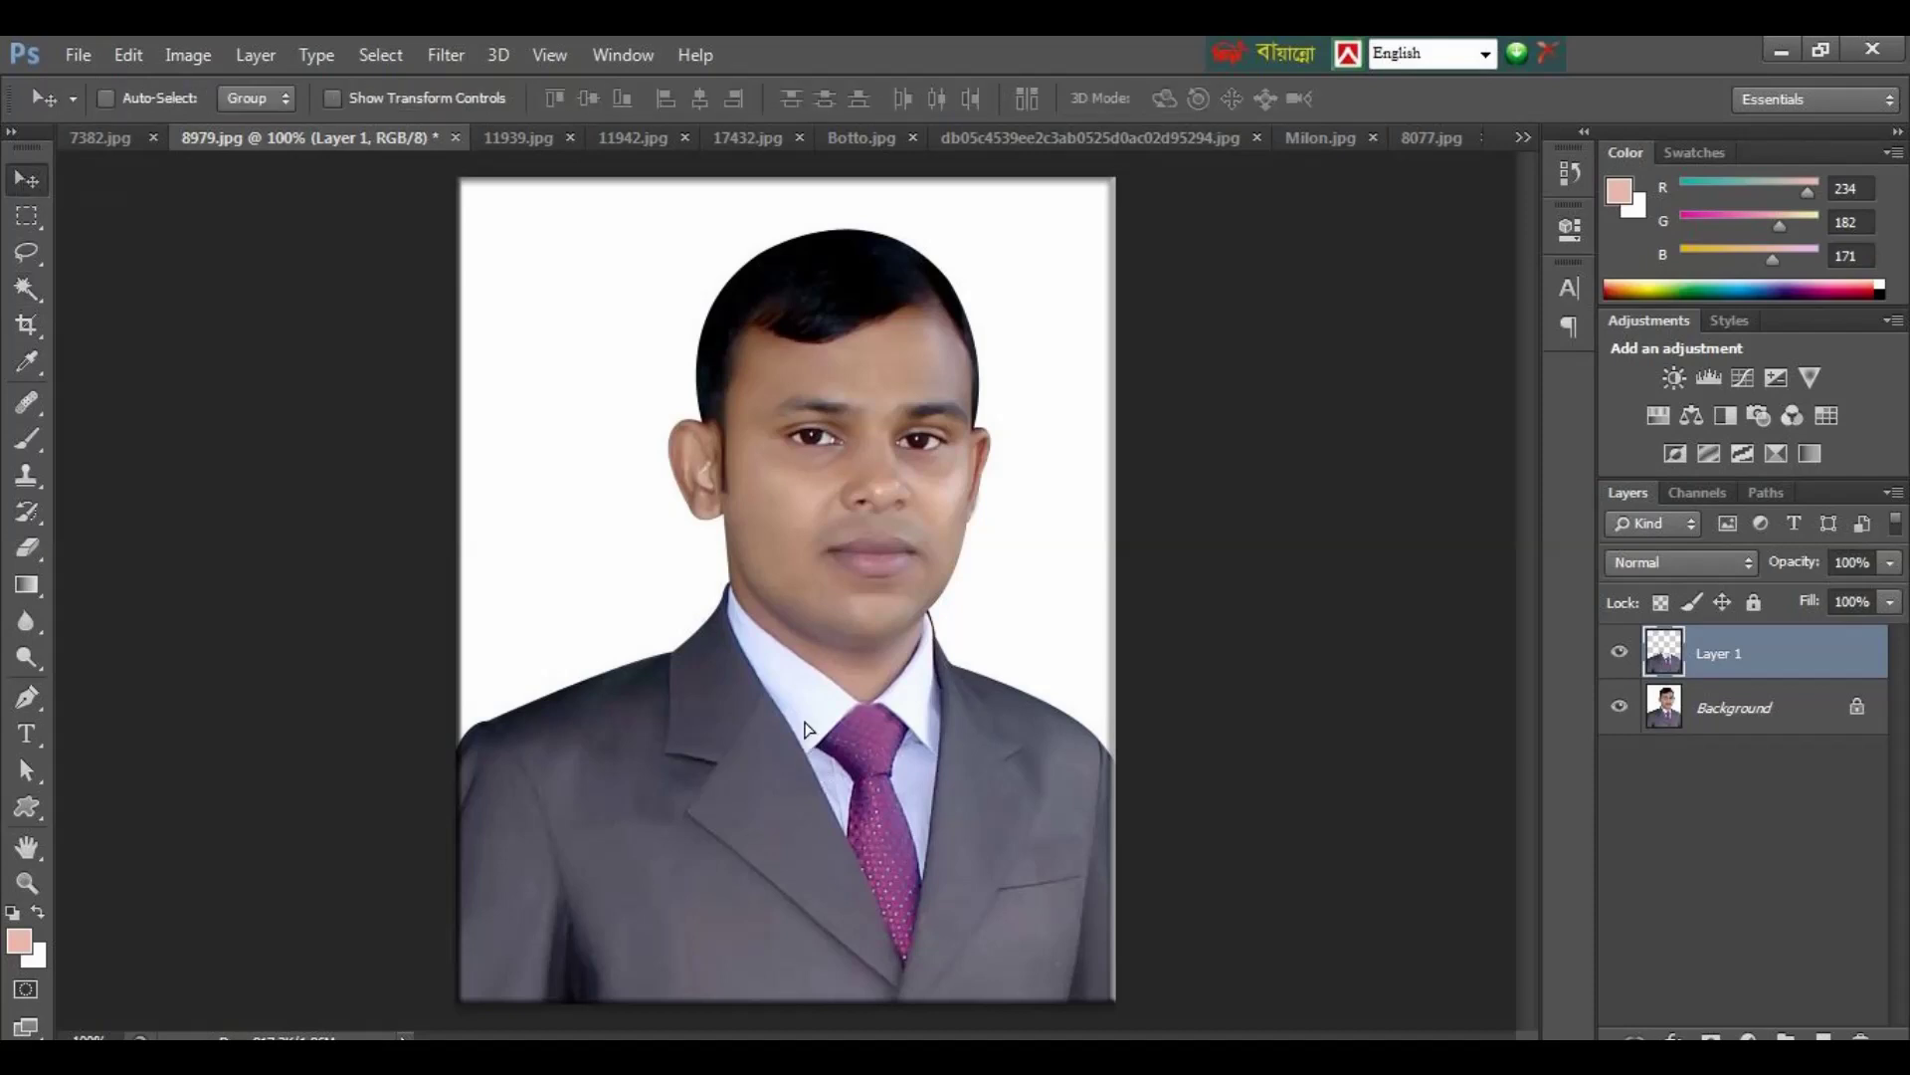
left_click_drag(806, 729, 814, 702)
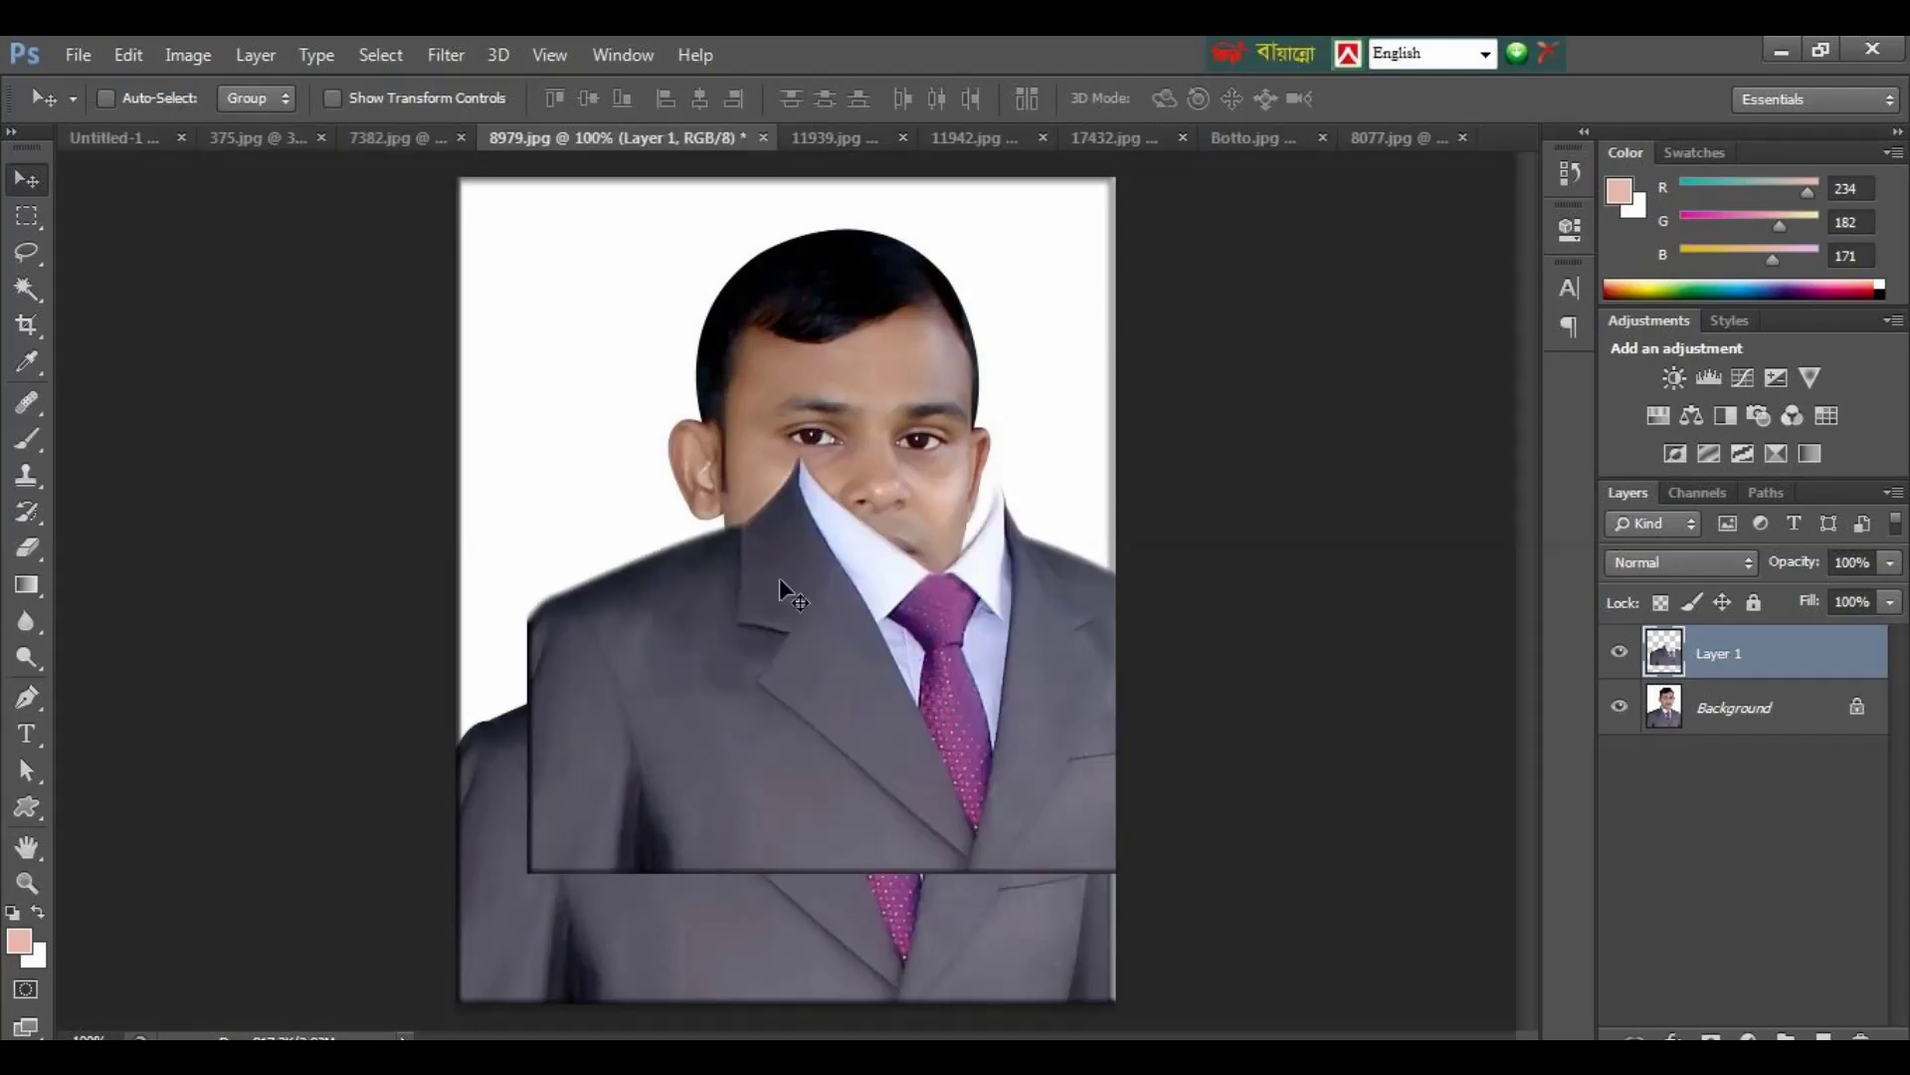
left_click_drag(786, 594, 128, 159)
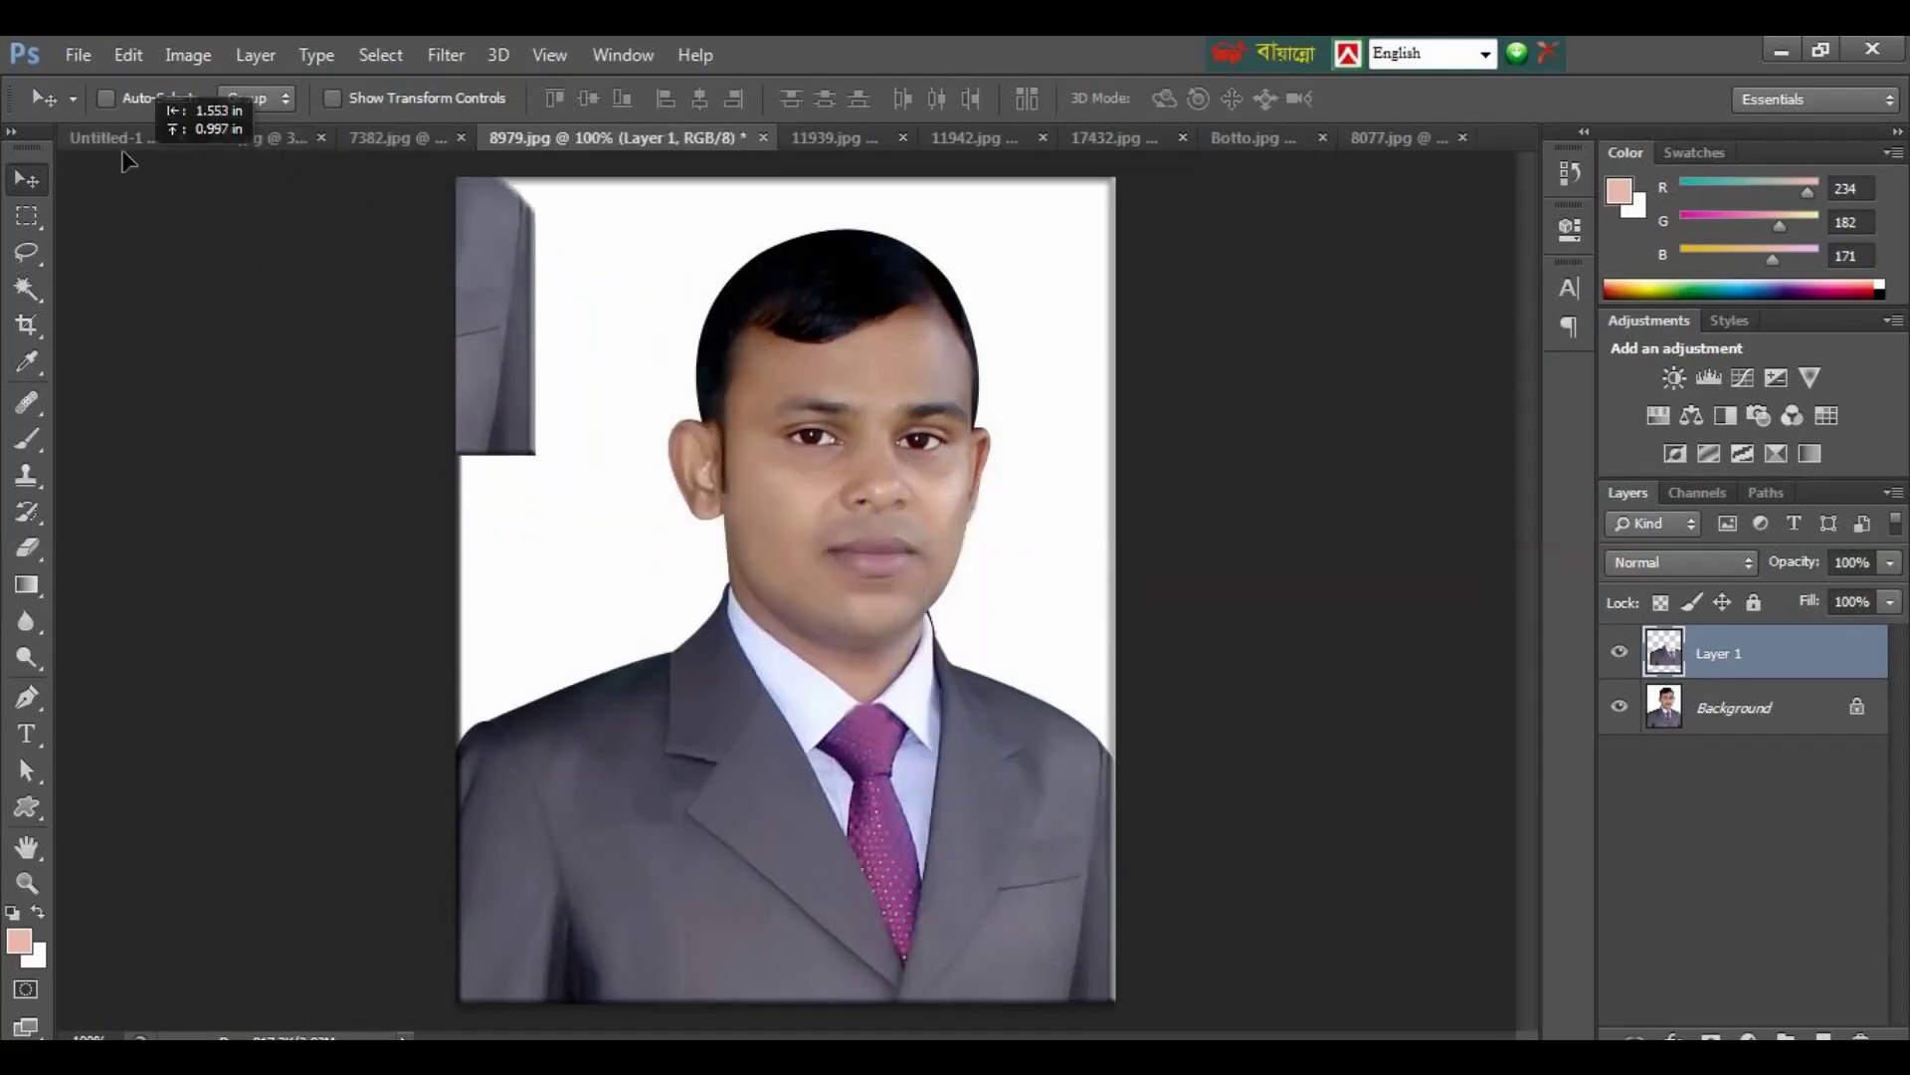
mouse_move(127, 159)
left_mouse_down()
mouse_move(595, 403)
mouse_move(574, 273)
left_mouse_up()
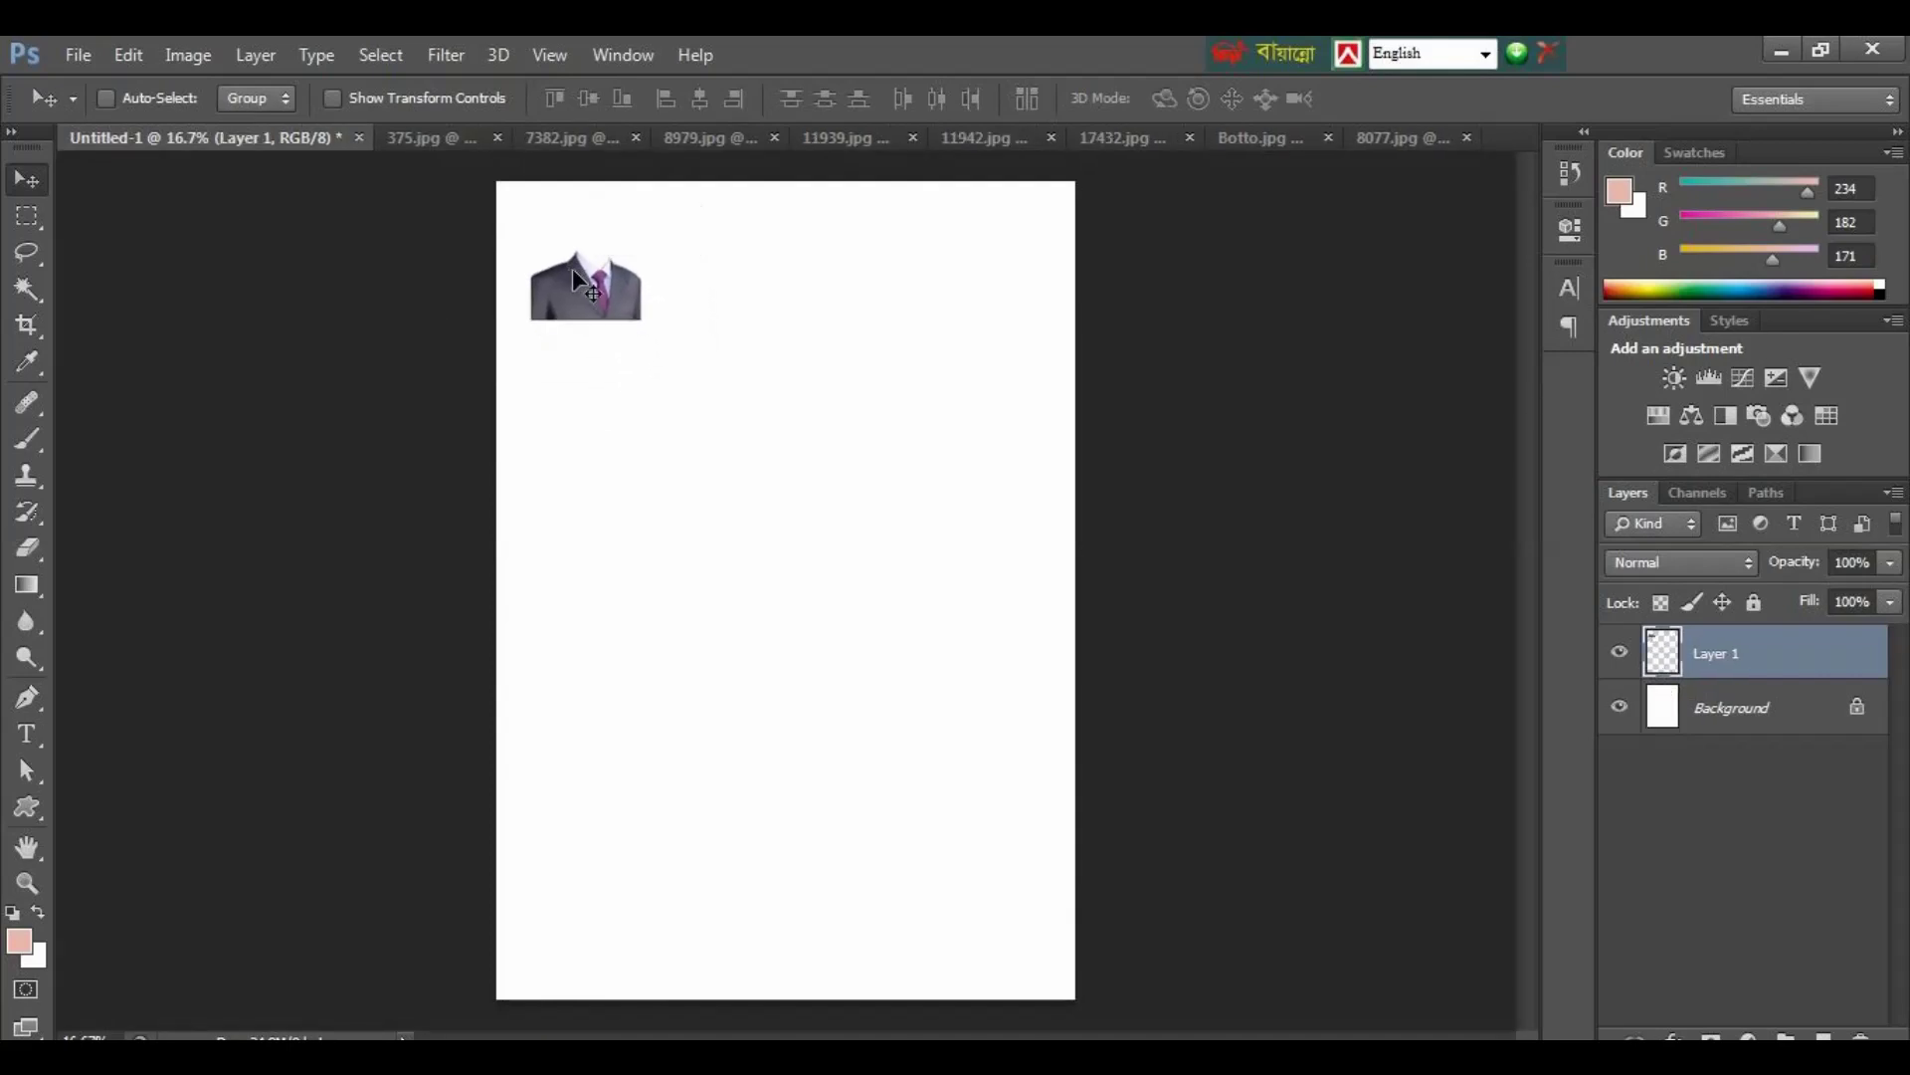
left_click(450, 144)
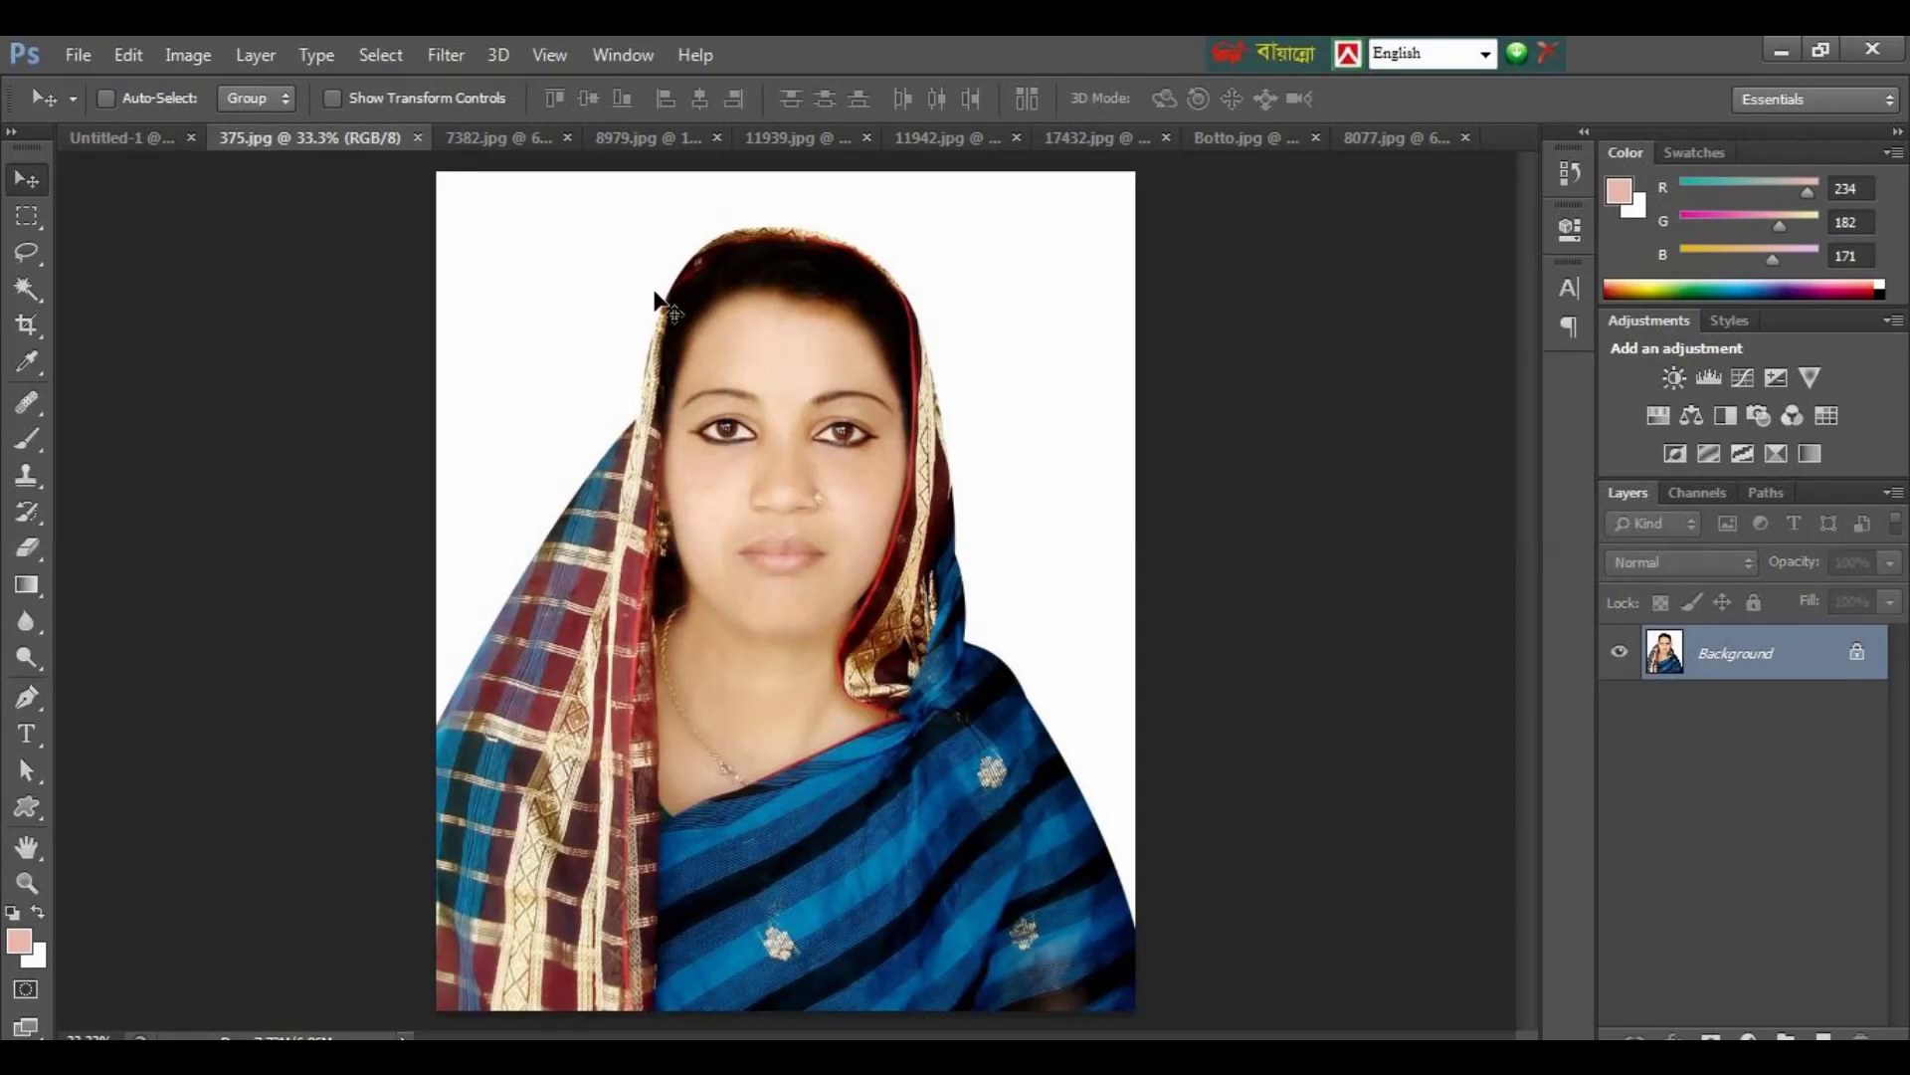
Step: Switch to the 7382.jpg red-hijab photo
left_click(511, 147)
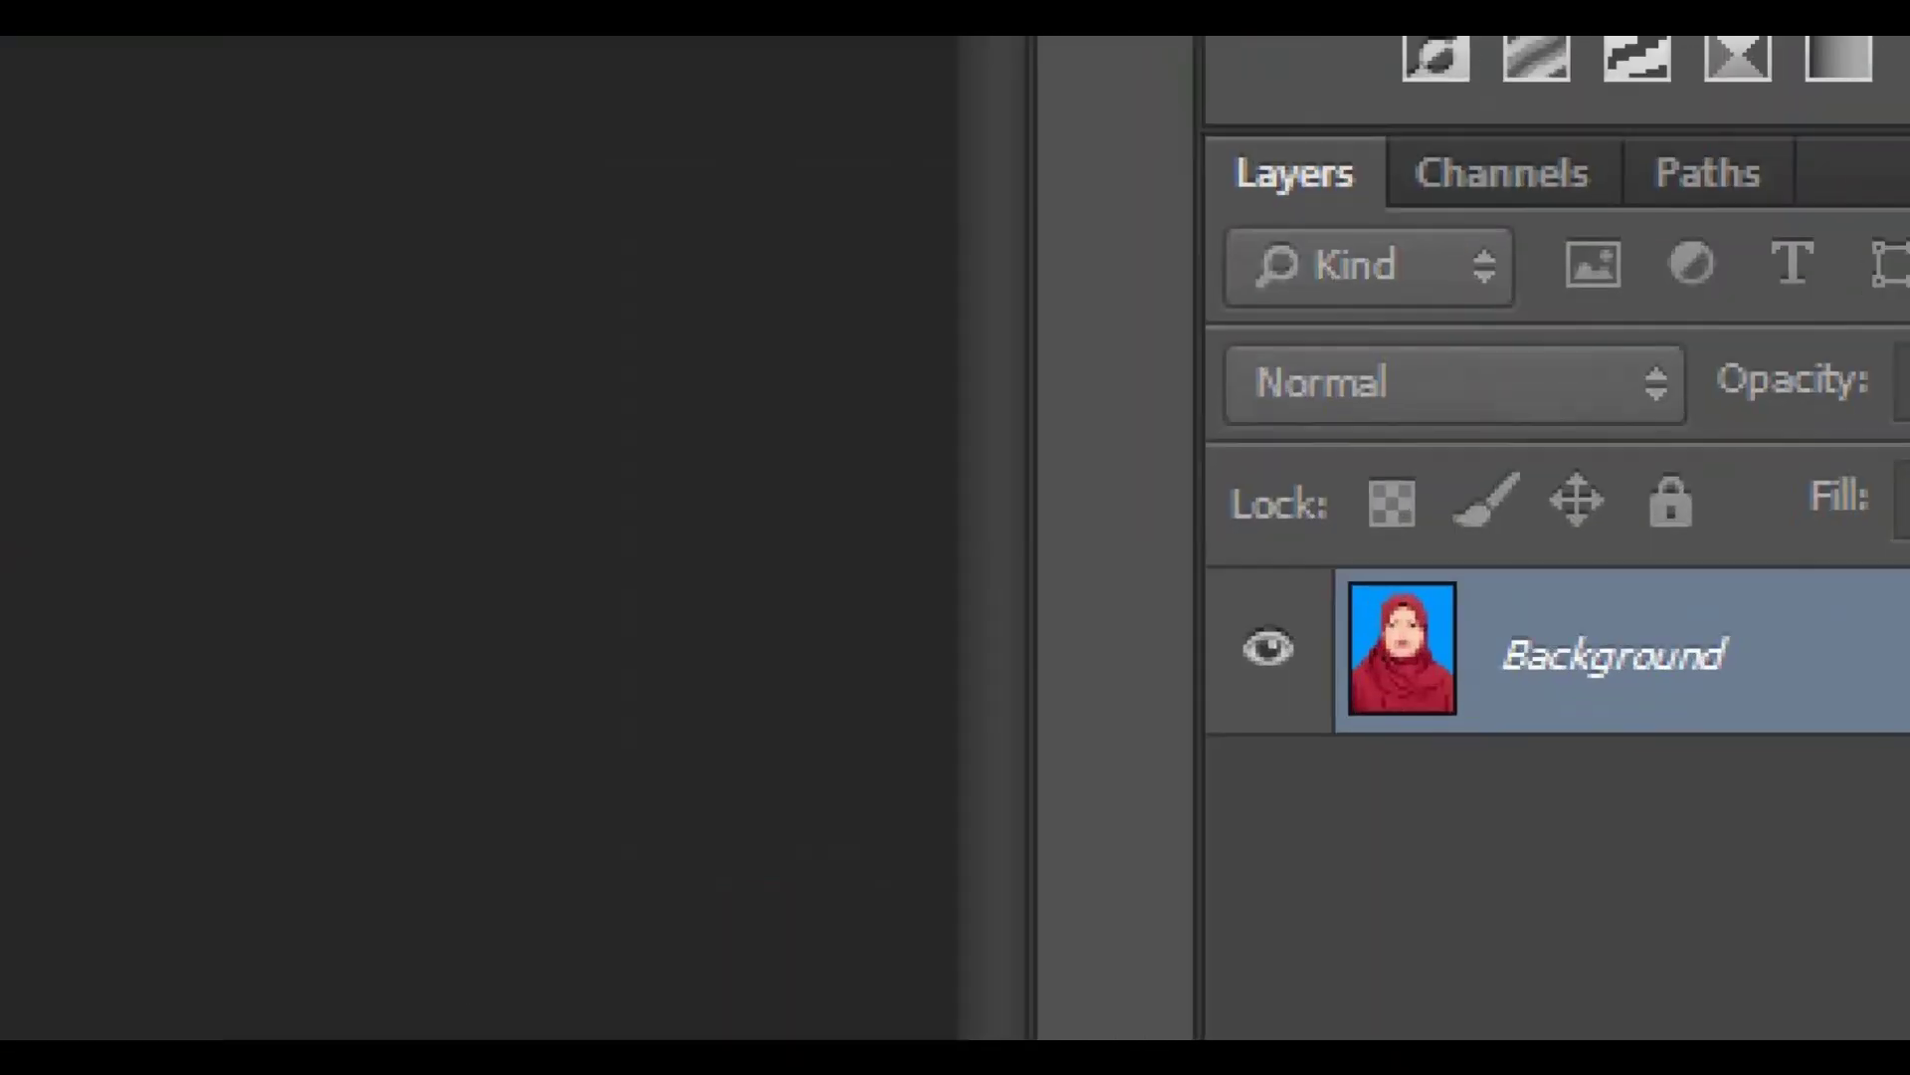
Step: Convert the hijab photo's Background into editable Layer 0 and zoom in on the face
double_click(1757, 653)
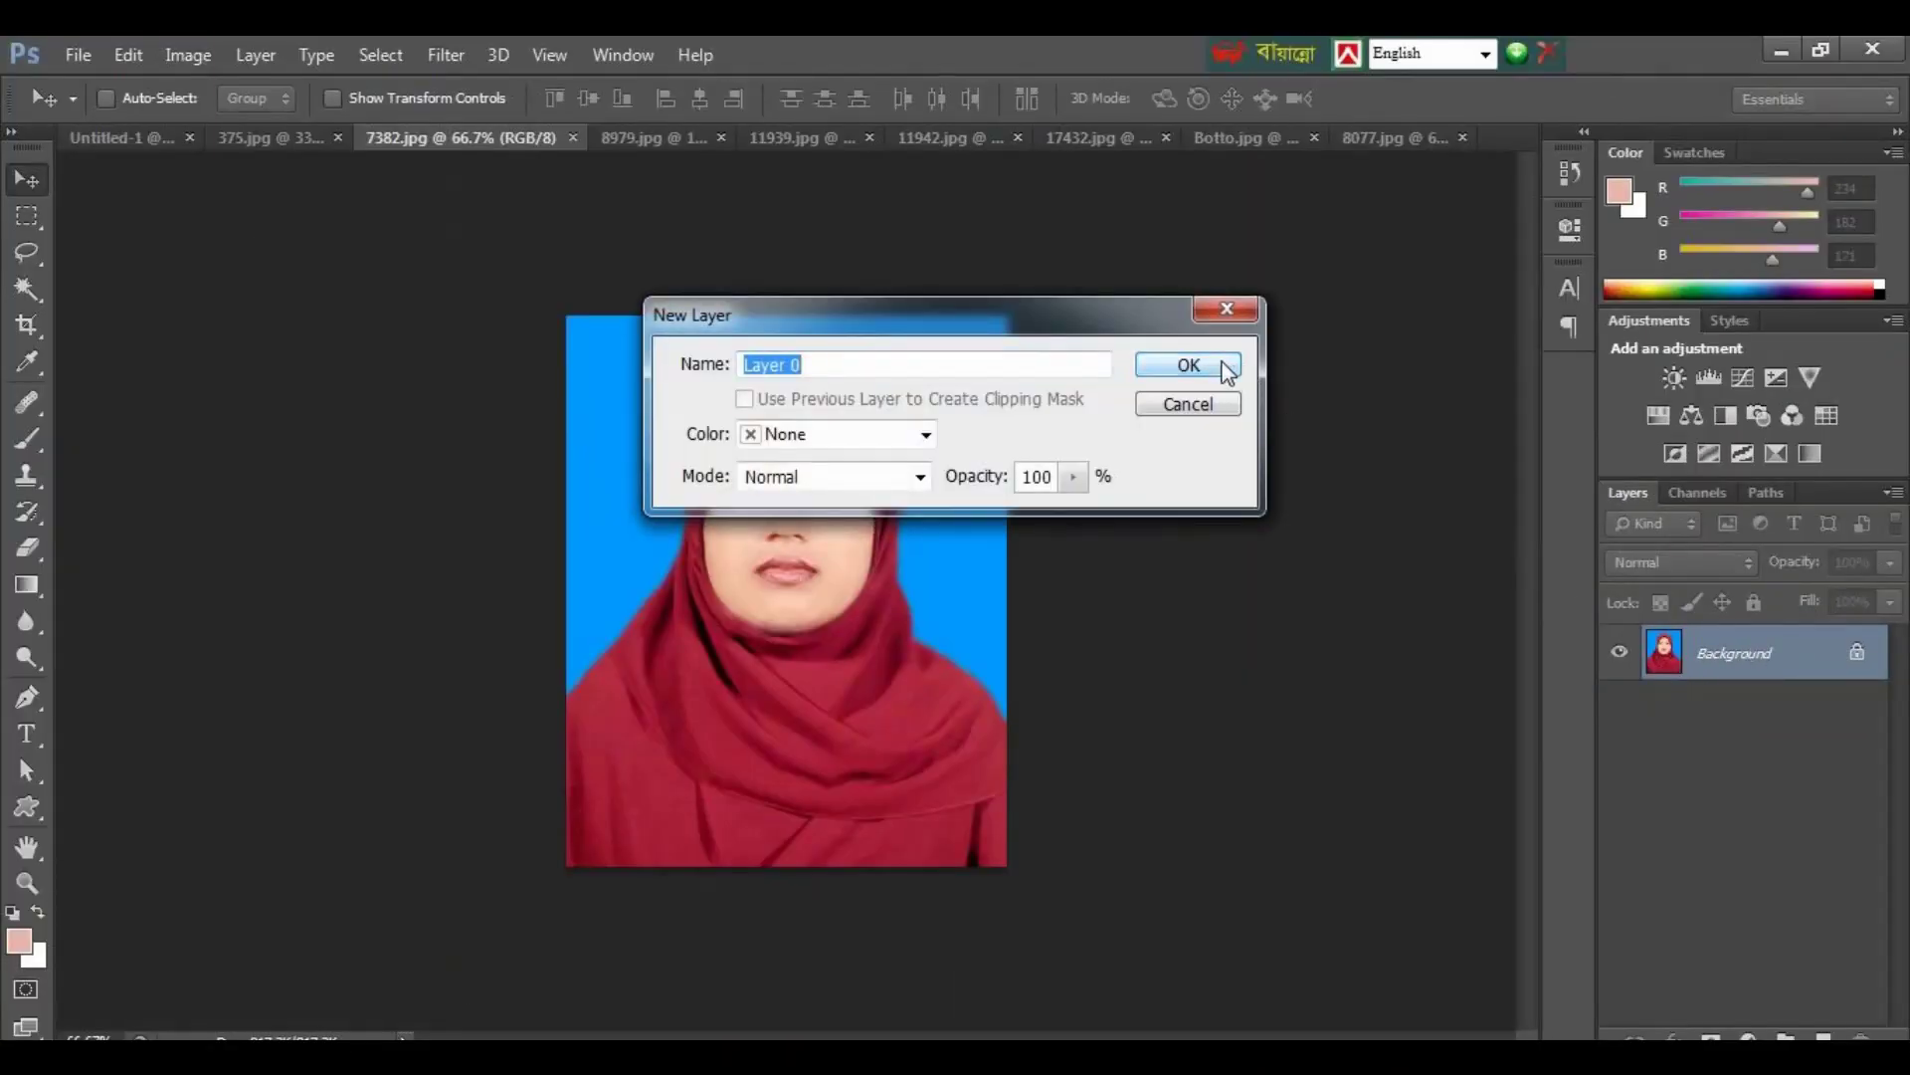
left_click(1224, 365)
key("ctrl+plus")
key("ctrl+plus")
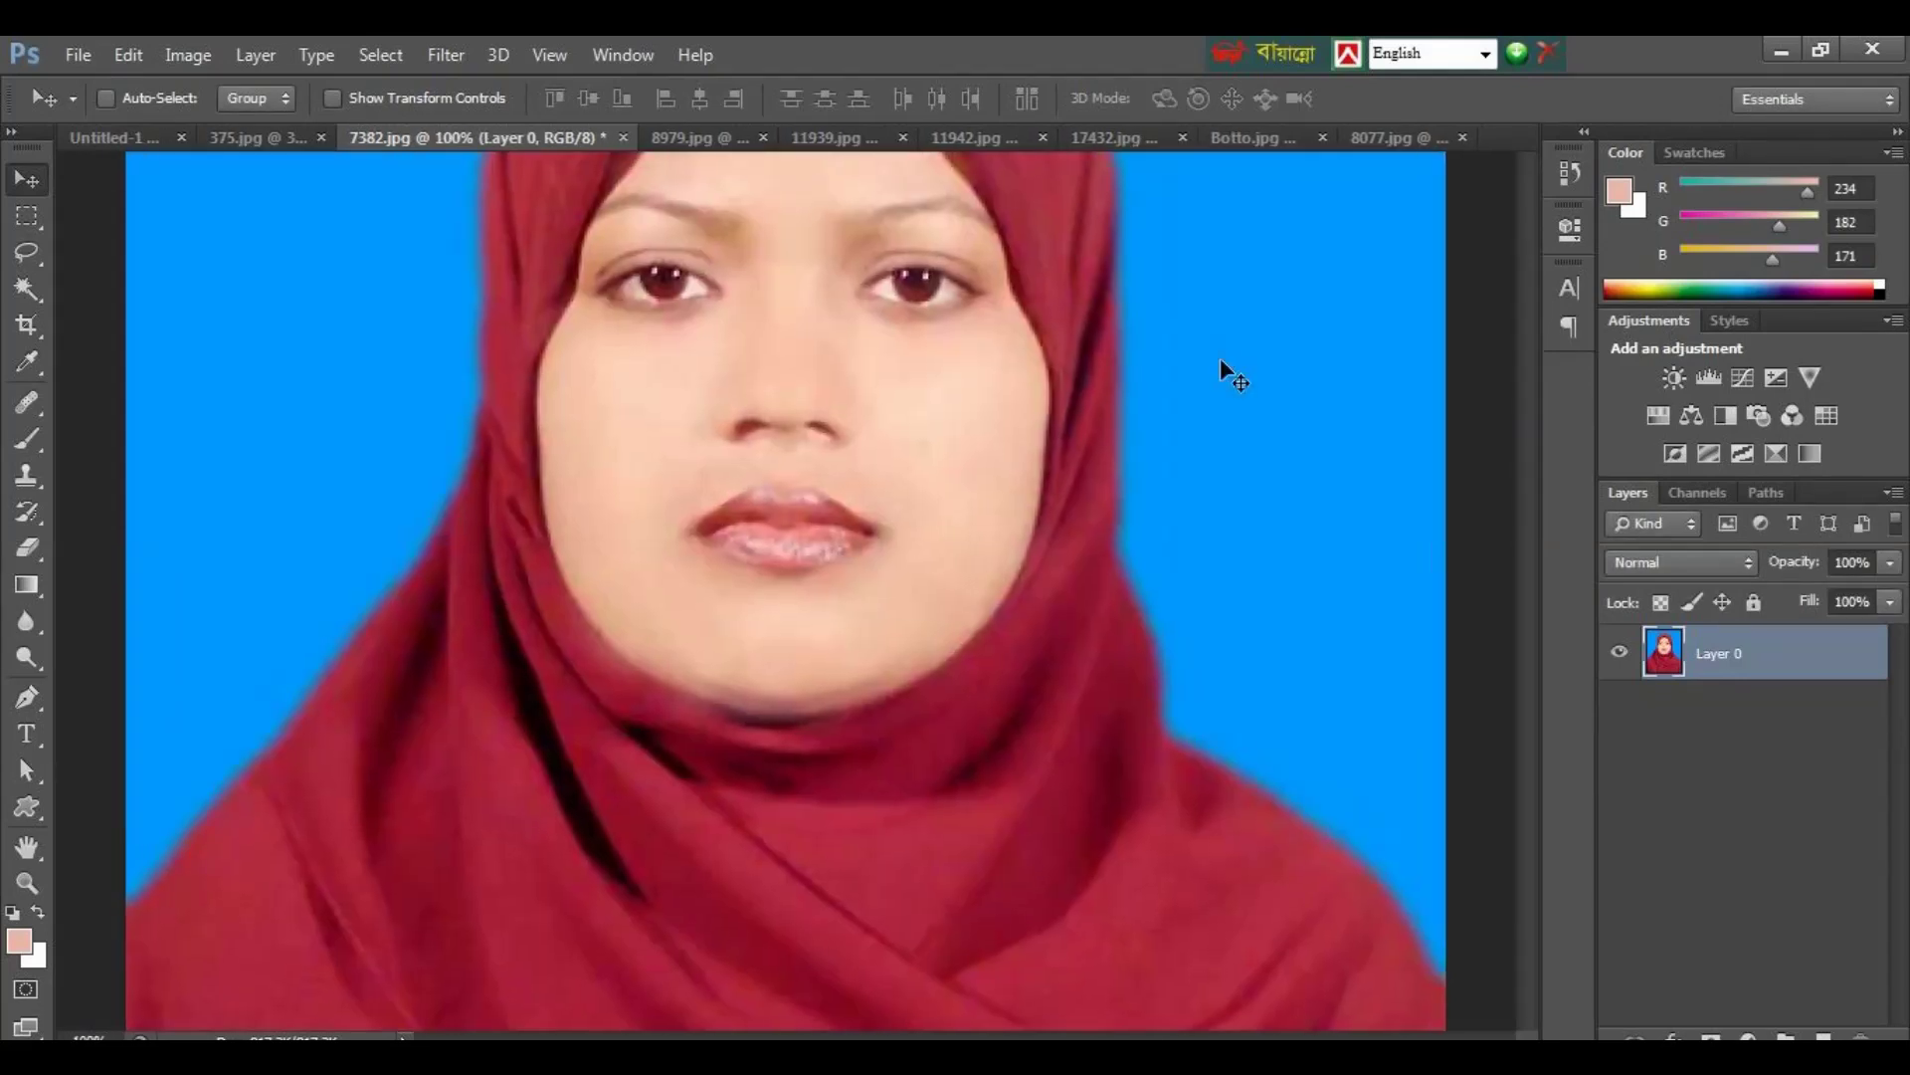
left_click_drag(1027, 465, 1072, 766)
key("p")
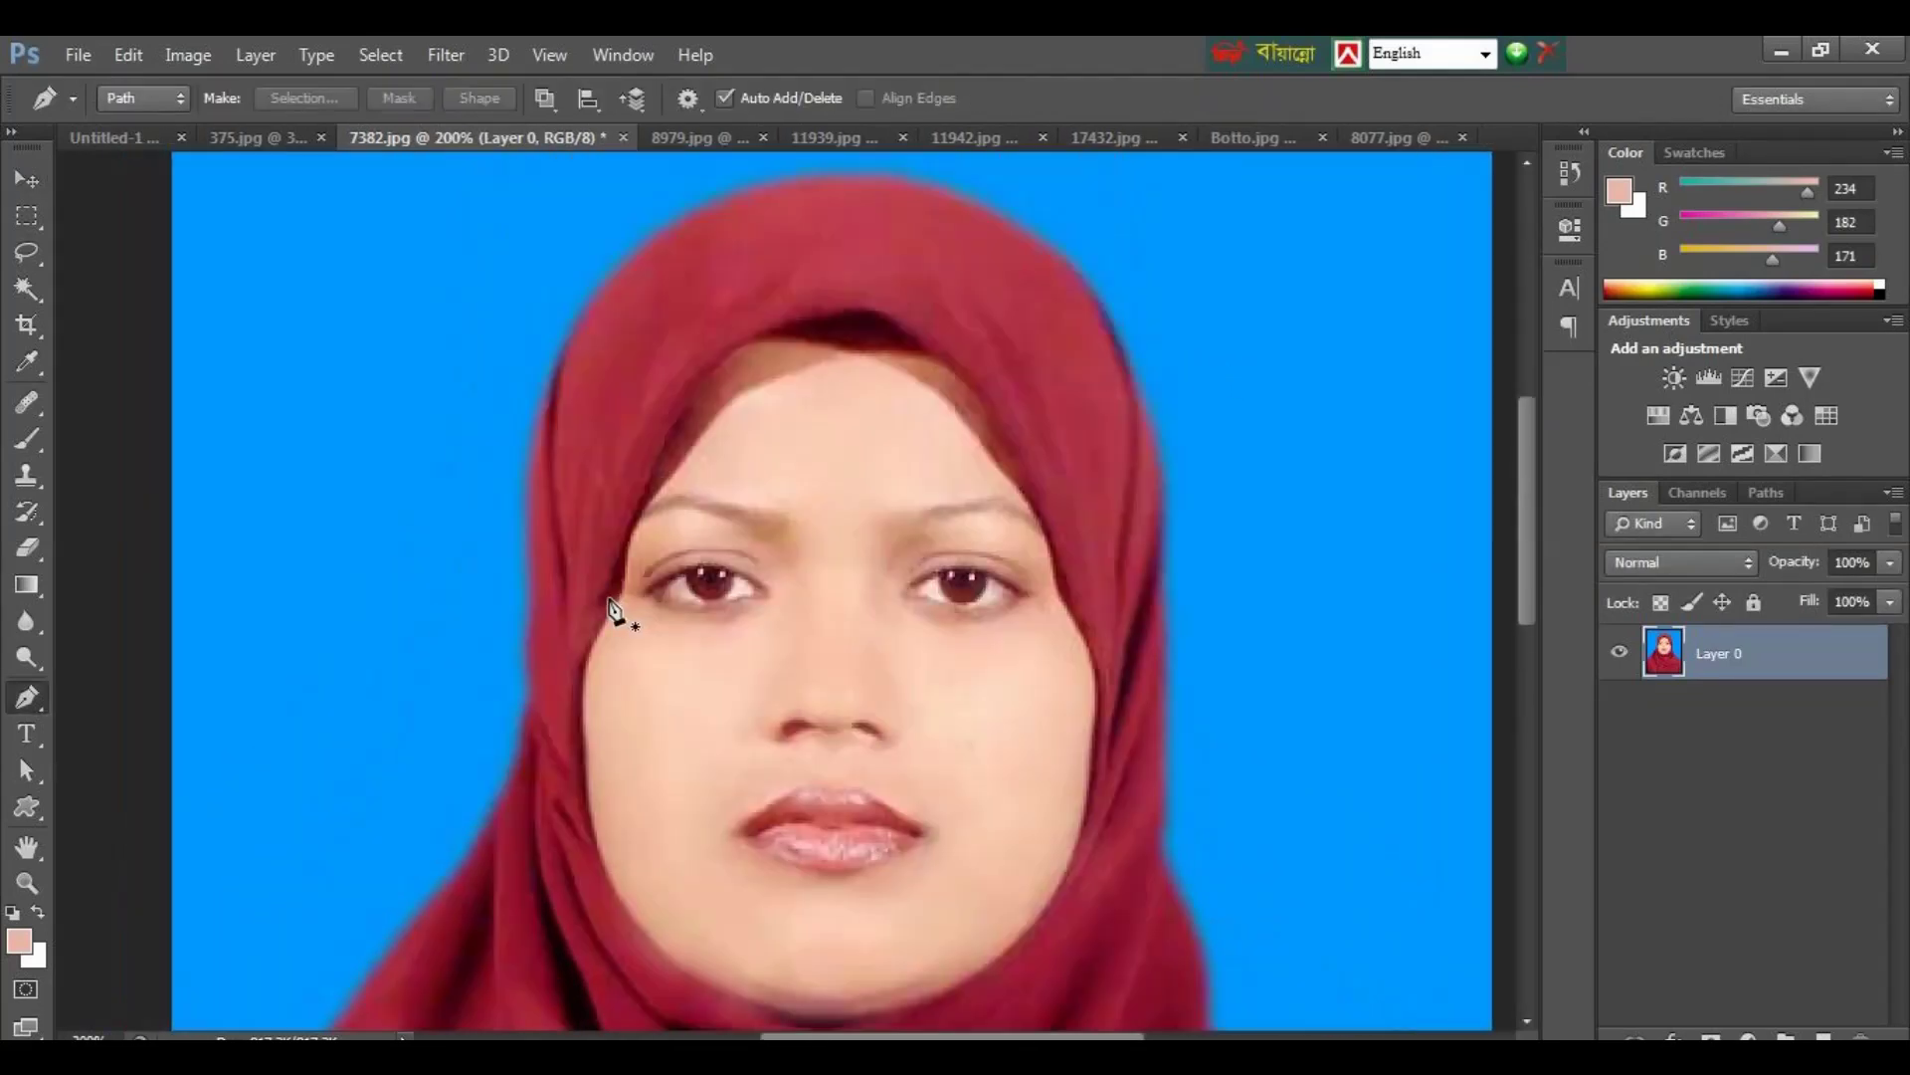
Step: Pen-trace the face along the hijab's inner edge and turn the path into a selection
left_click(609, 597)
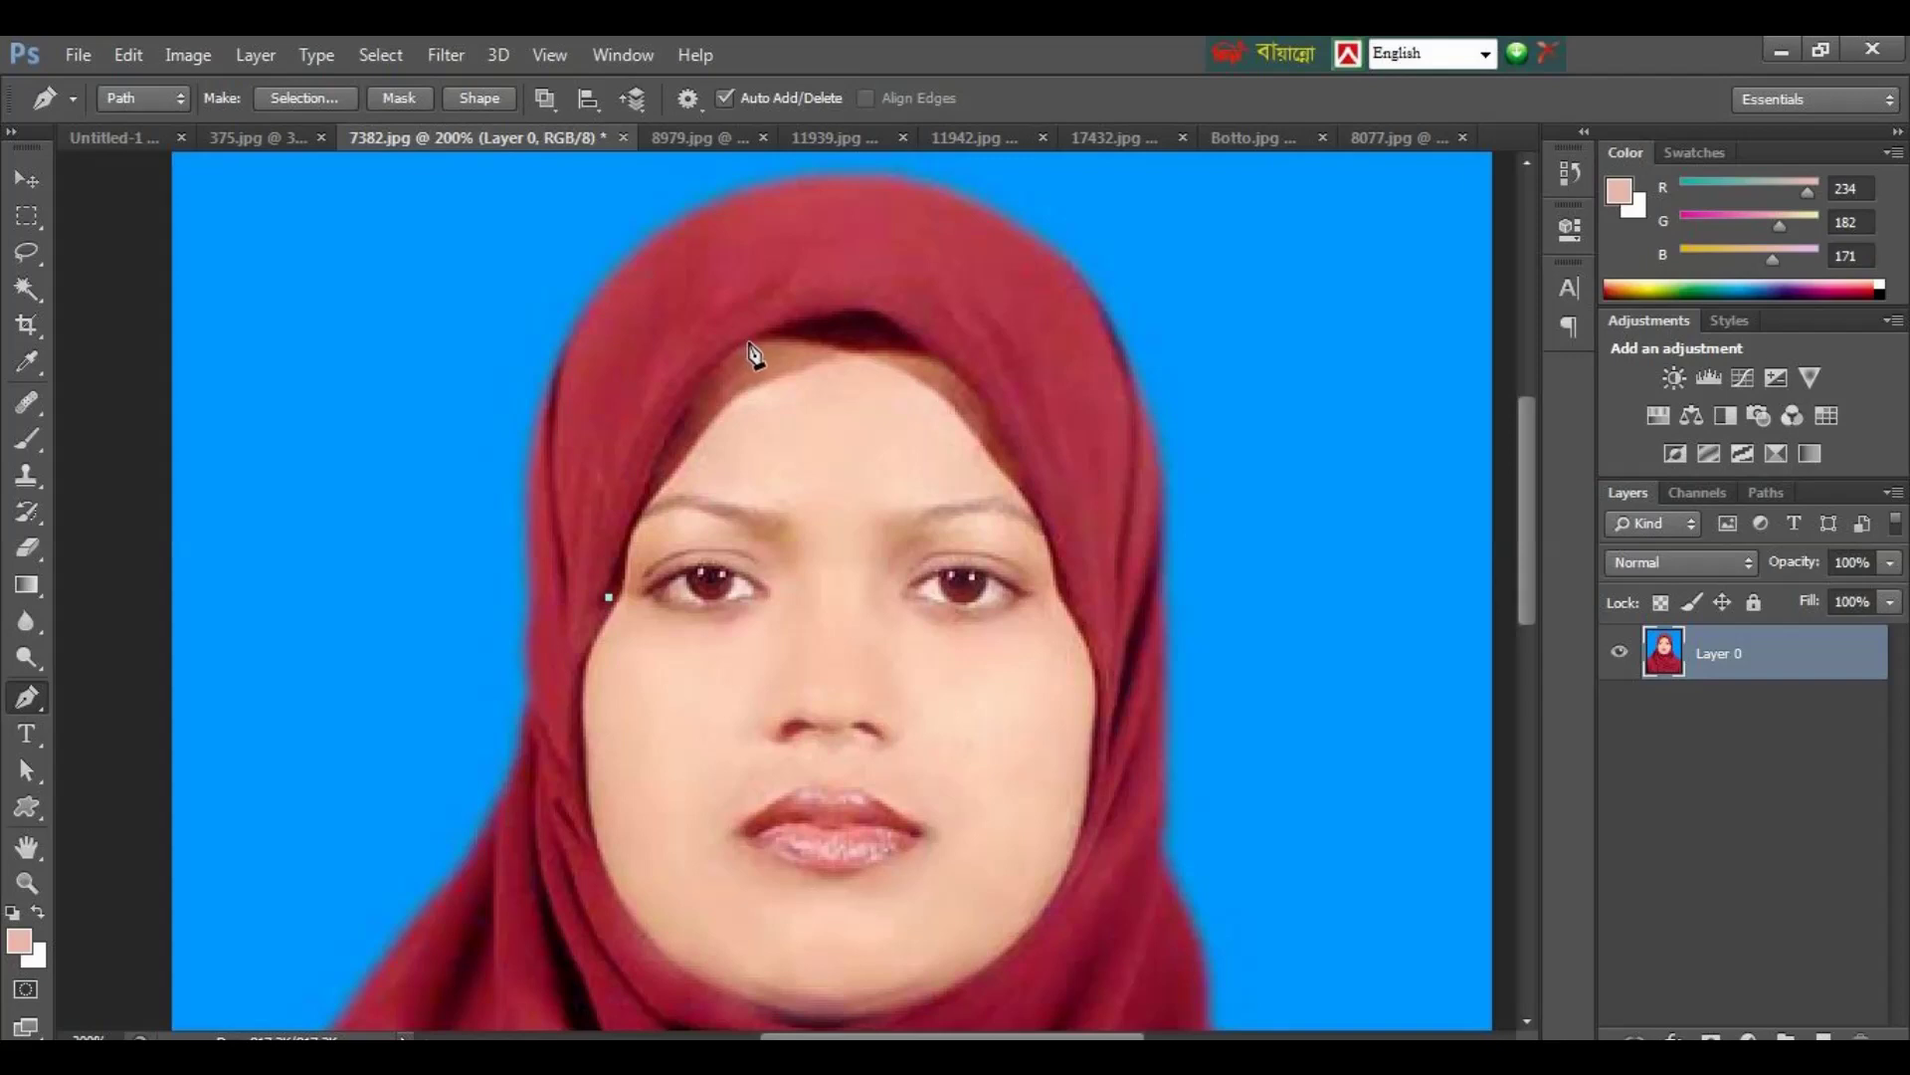
left_click_drag(751, 344, 840, 312)
left_click_drag(1094, 667, 1101, 587)
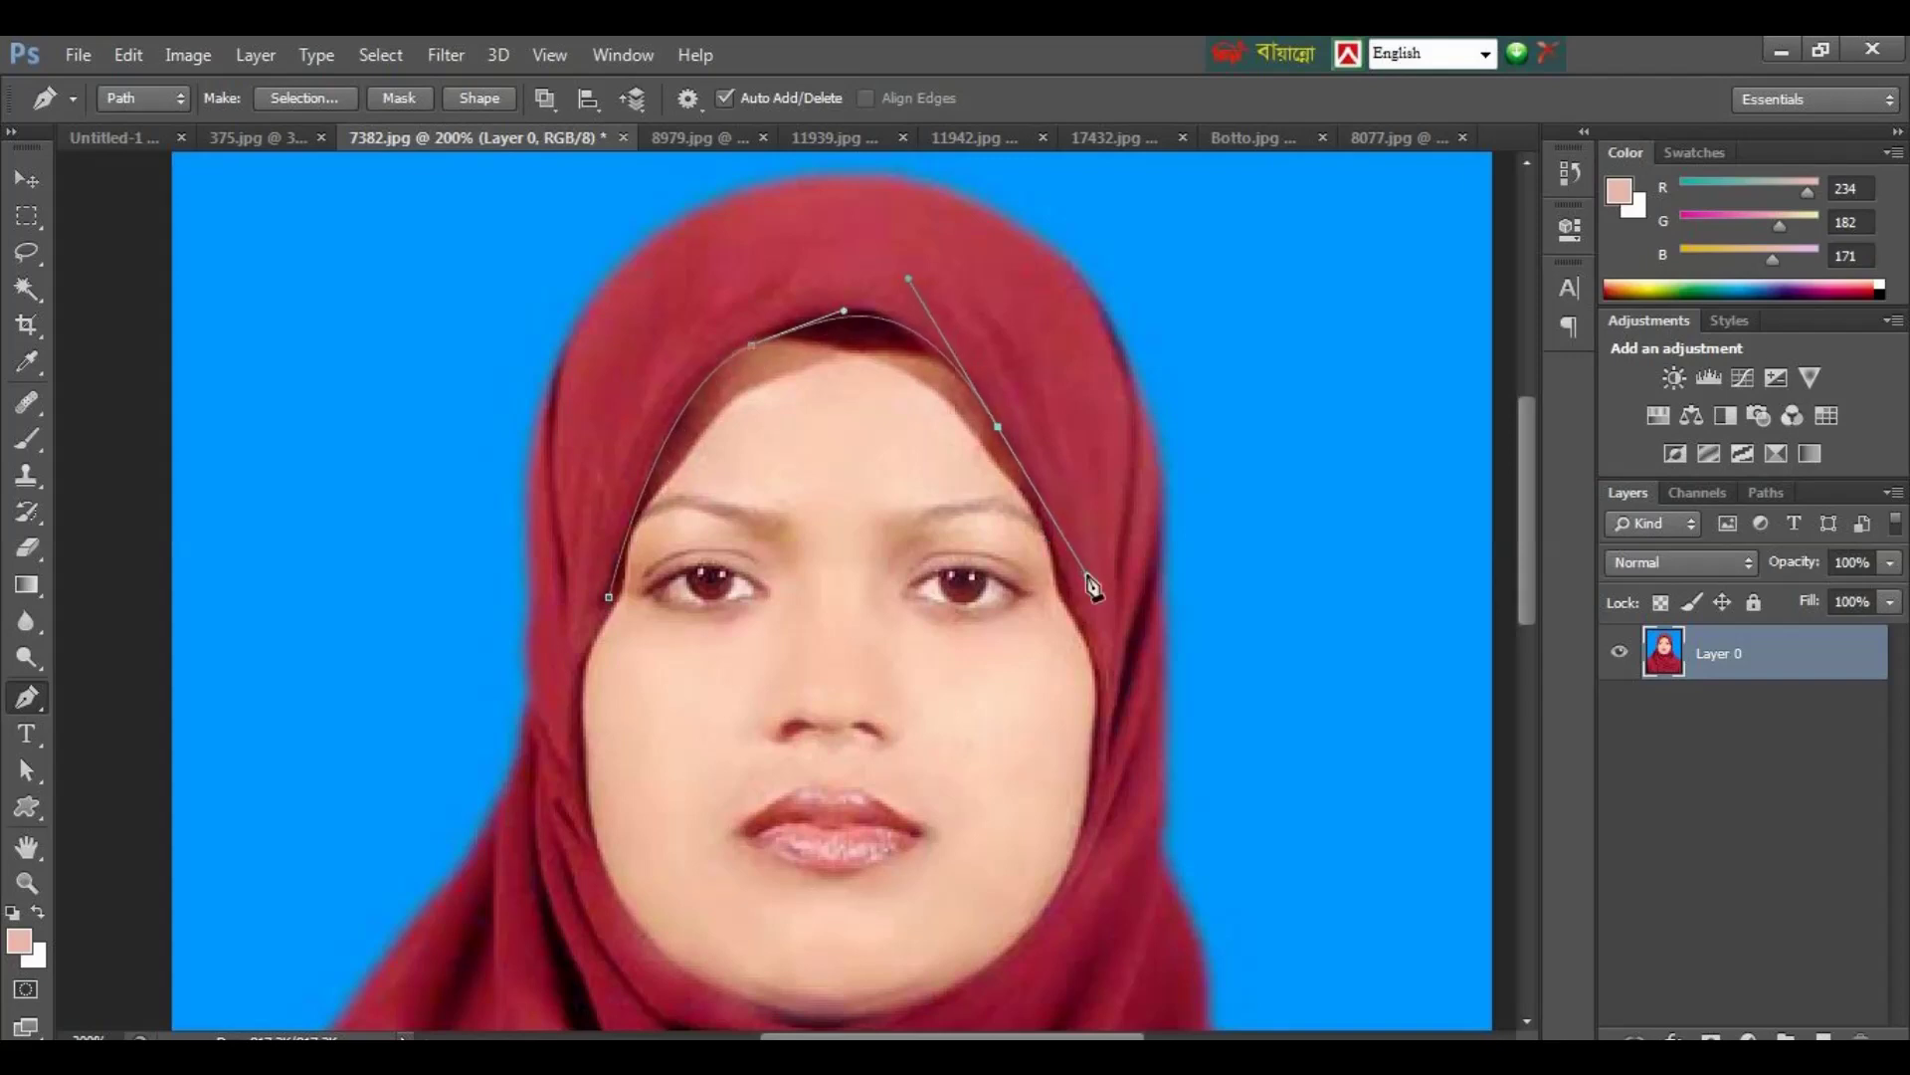
left_click_drag(963, 938, 1004, 519)
left_click_drag(908, 600, 637, 655)
left_click_drag(700, 519, 734, 430)
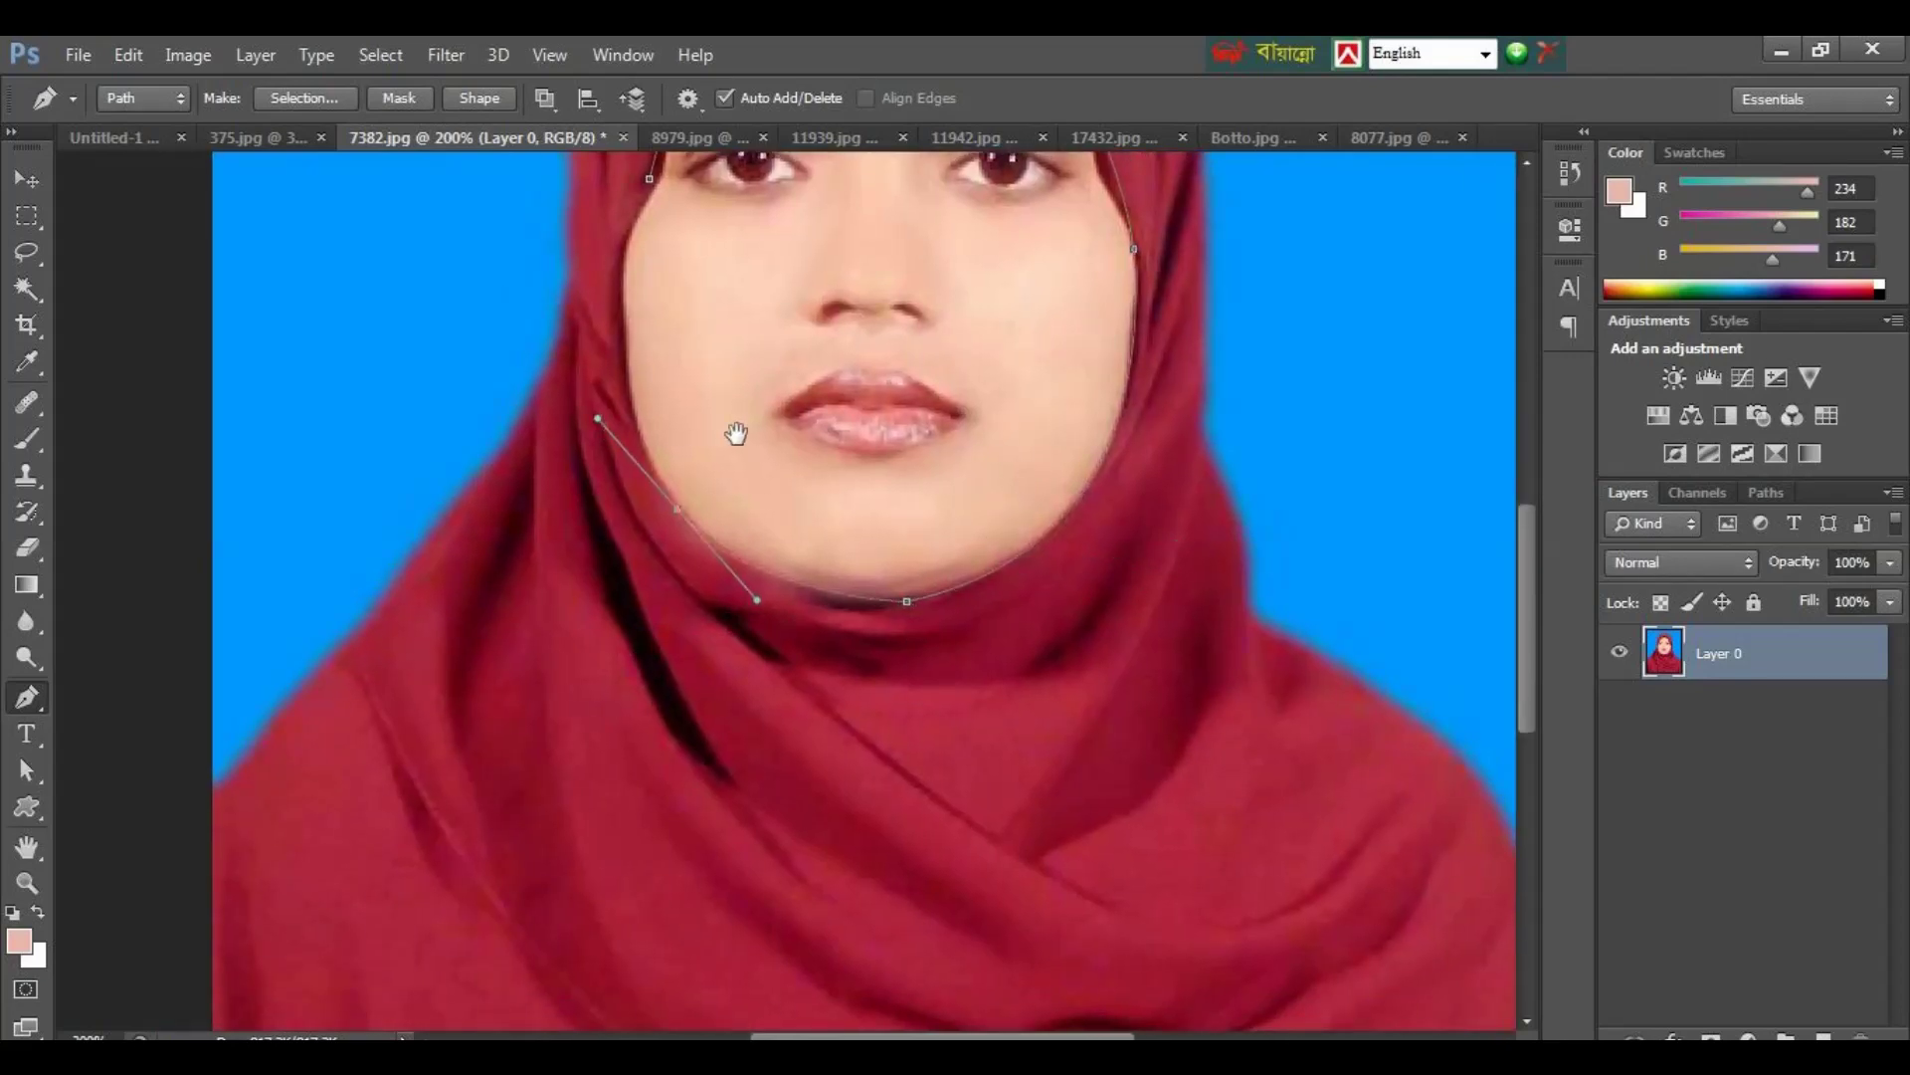
key("ctrl+minus")
key("ctrl+minus")
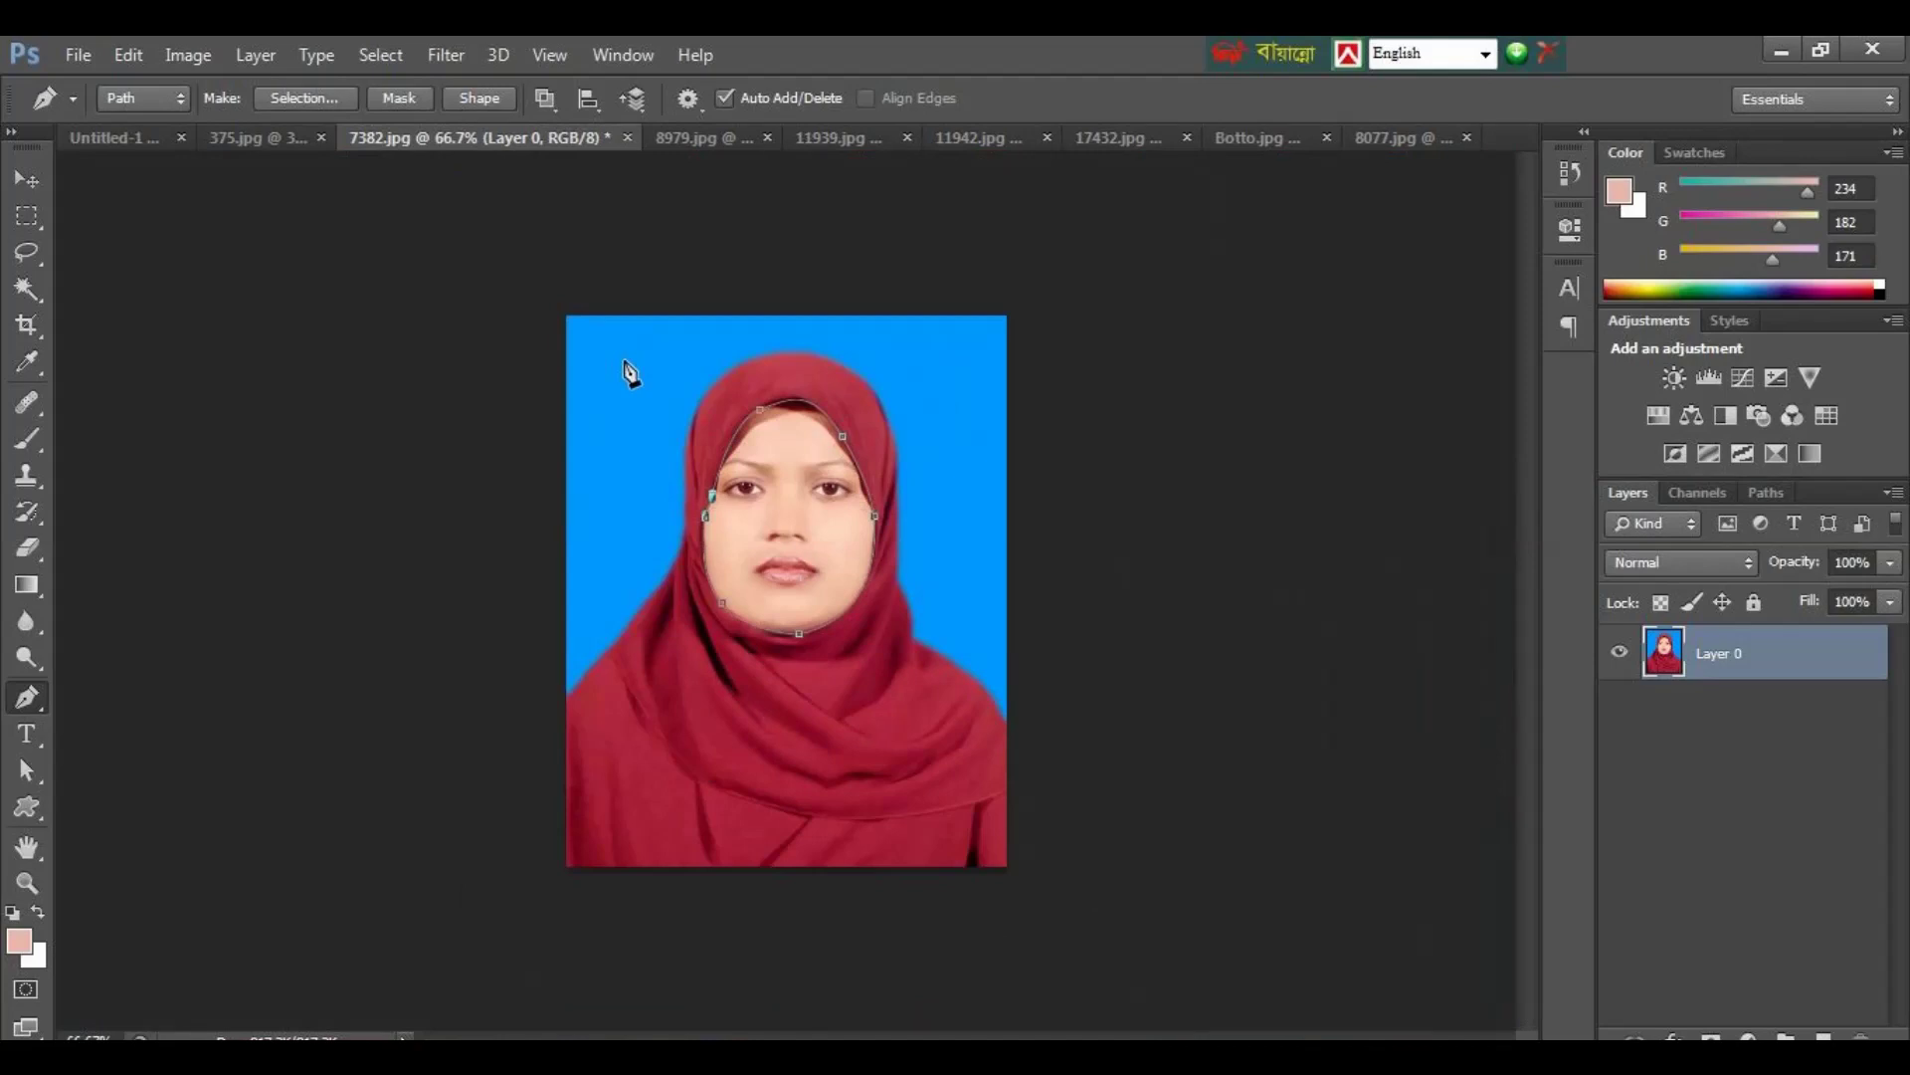
key("ctrl+Return")
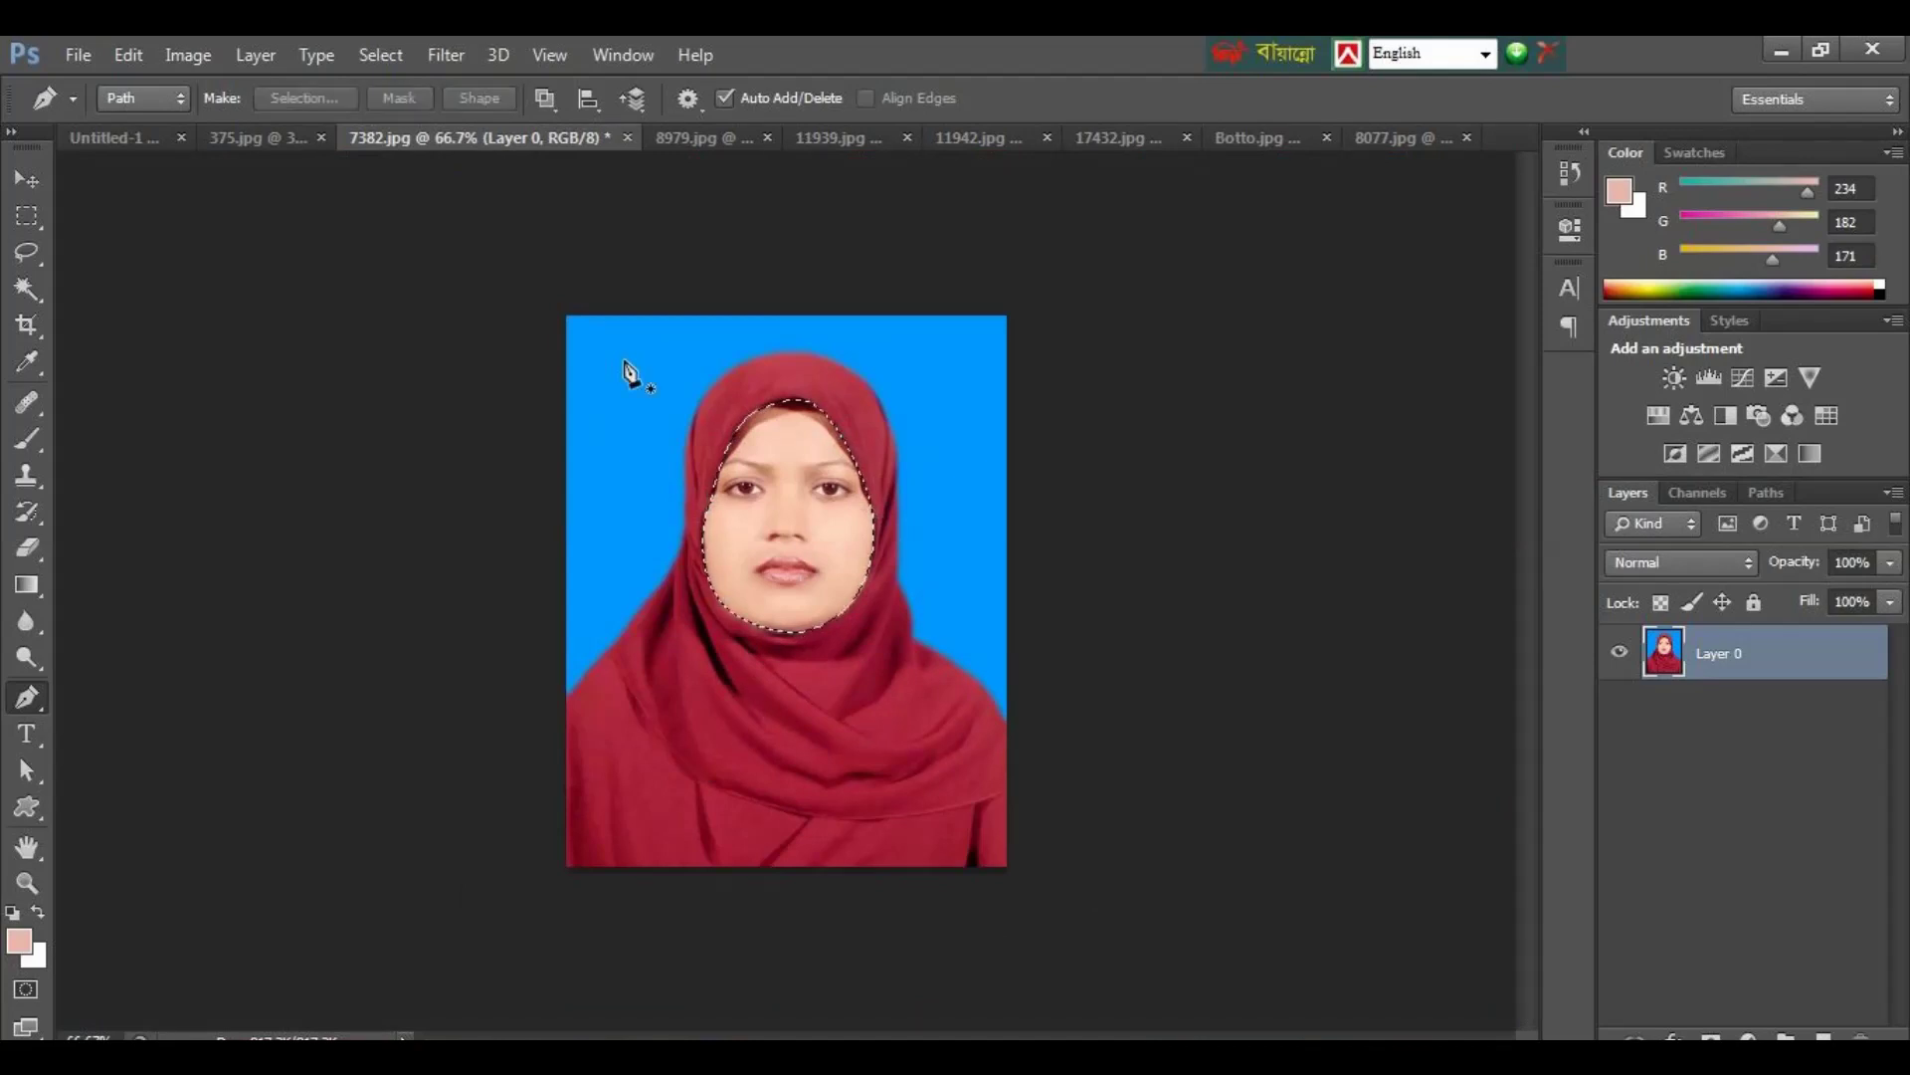
Step: Feather the face selection by 2 pixels, delete the face, and deselect
left_click(22, 293)
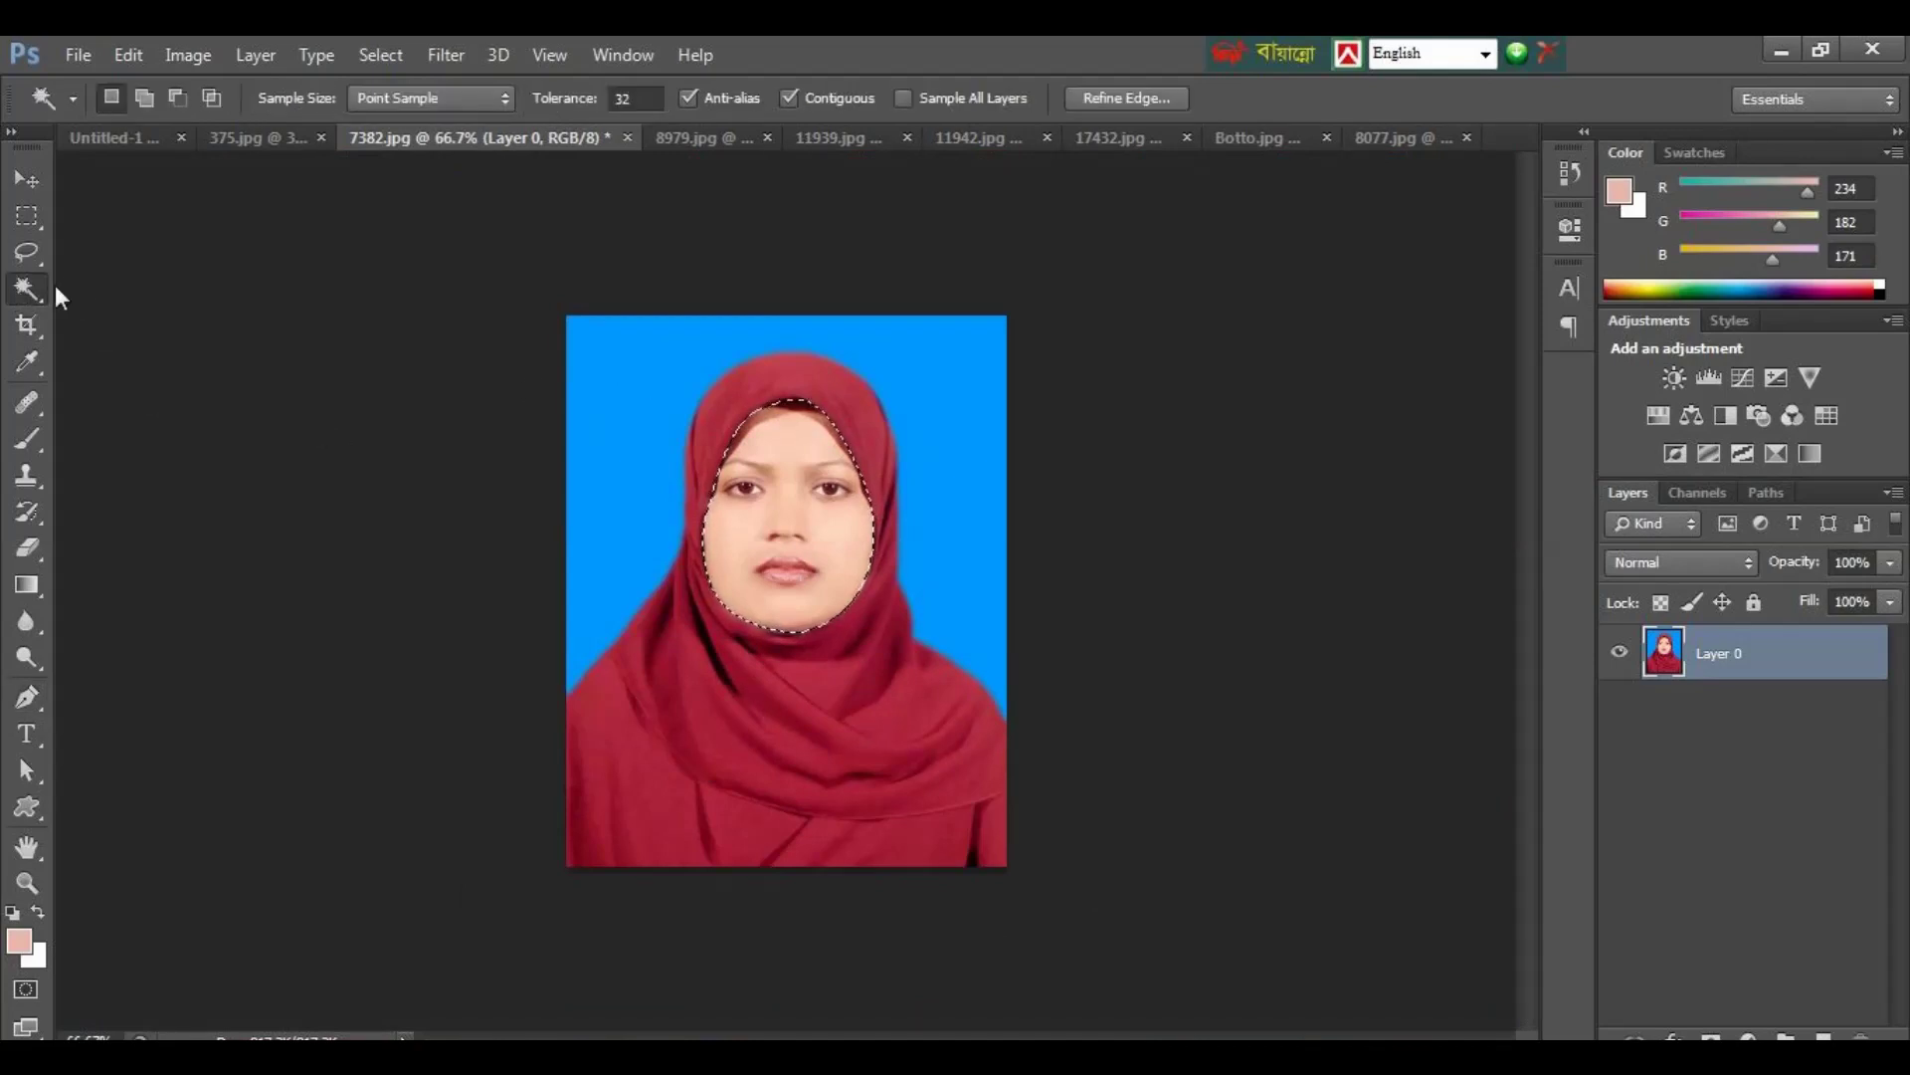
right_click(769, 504)
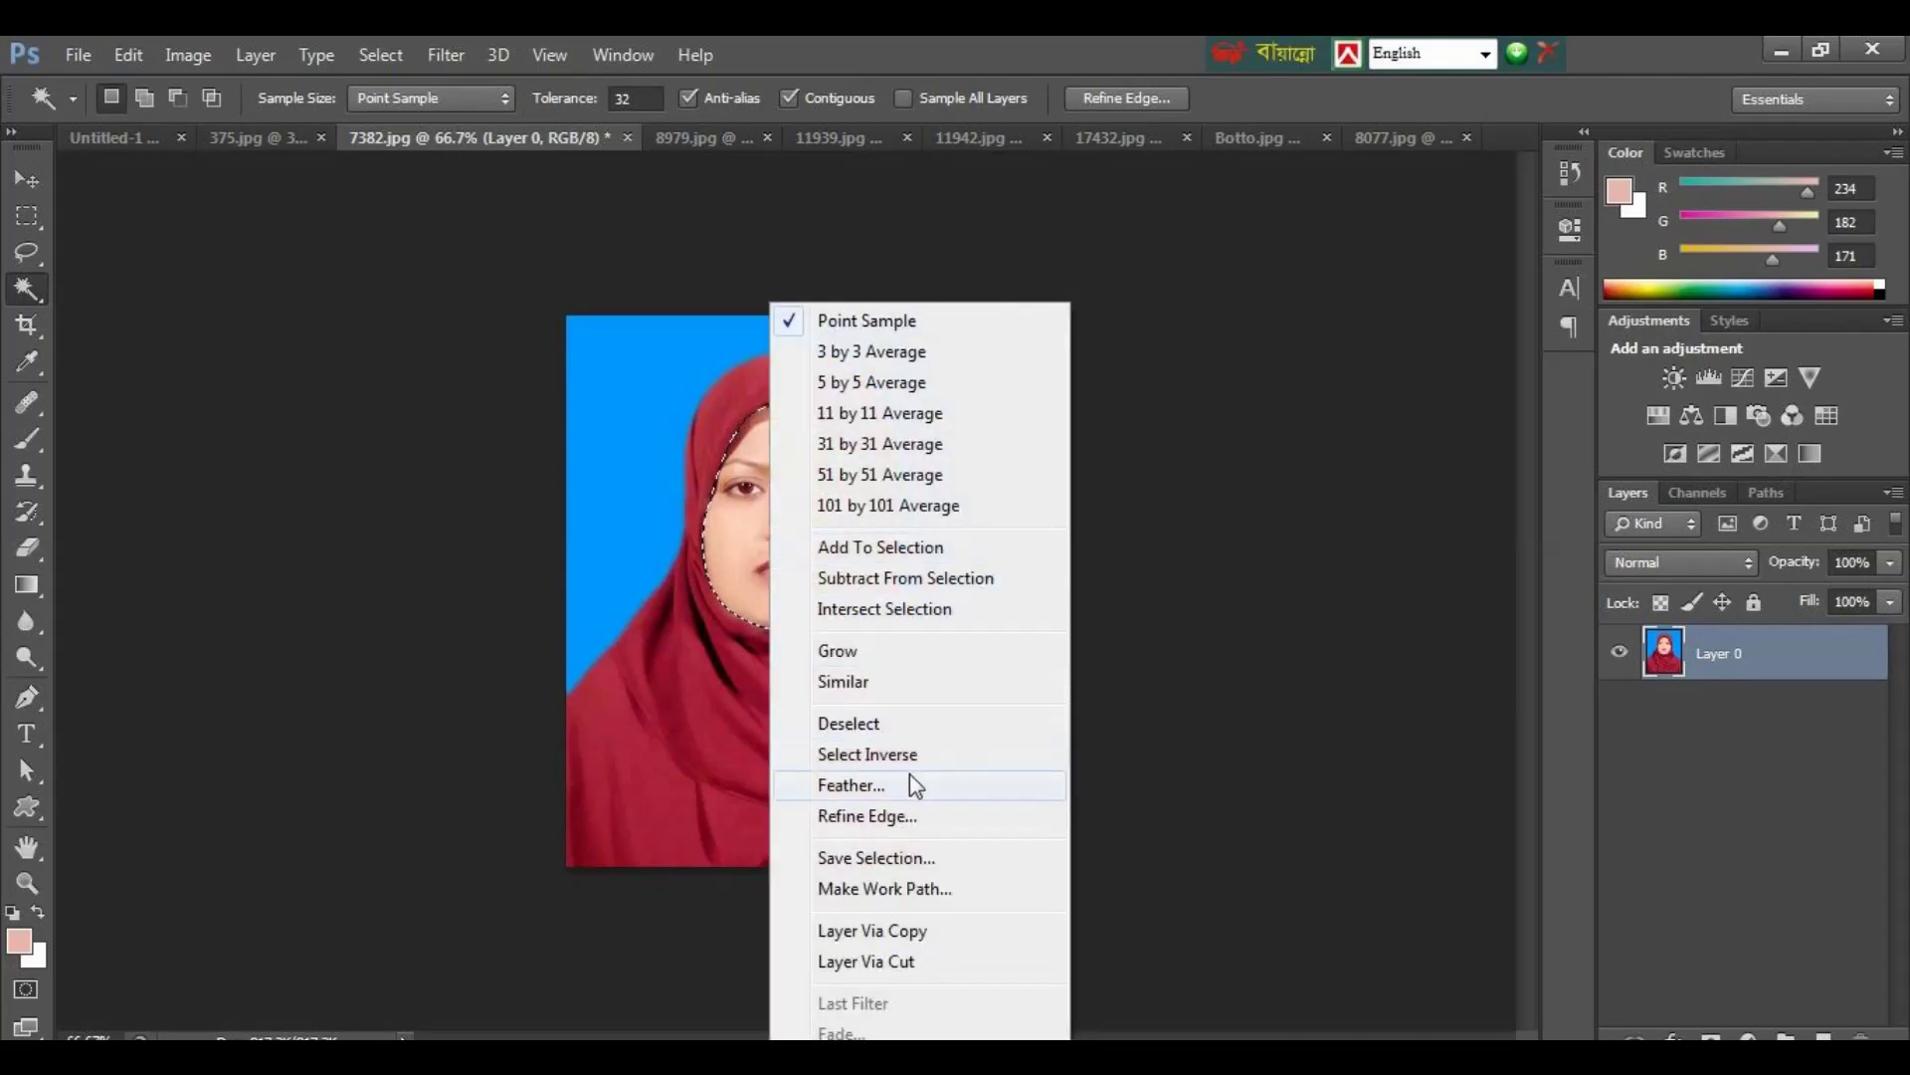
left_click(866, 786)
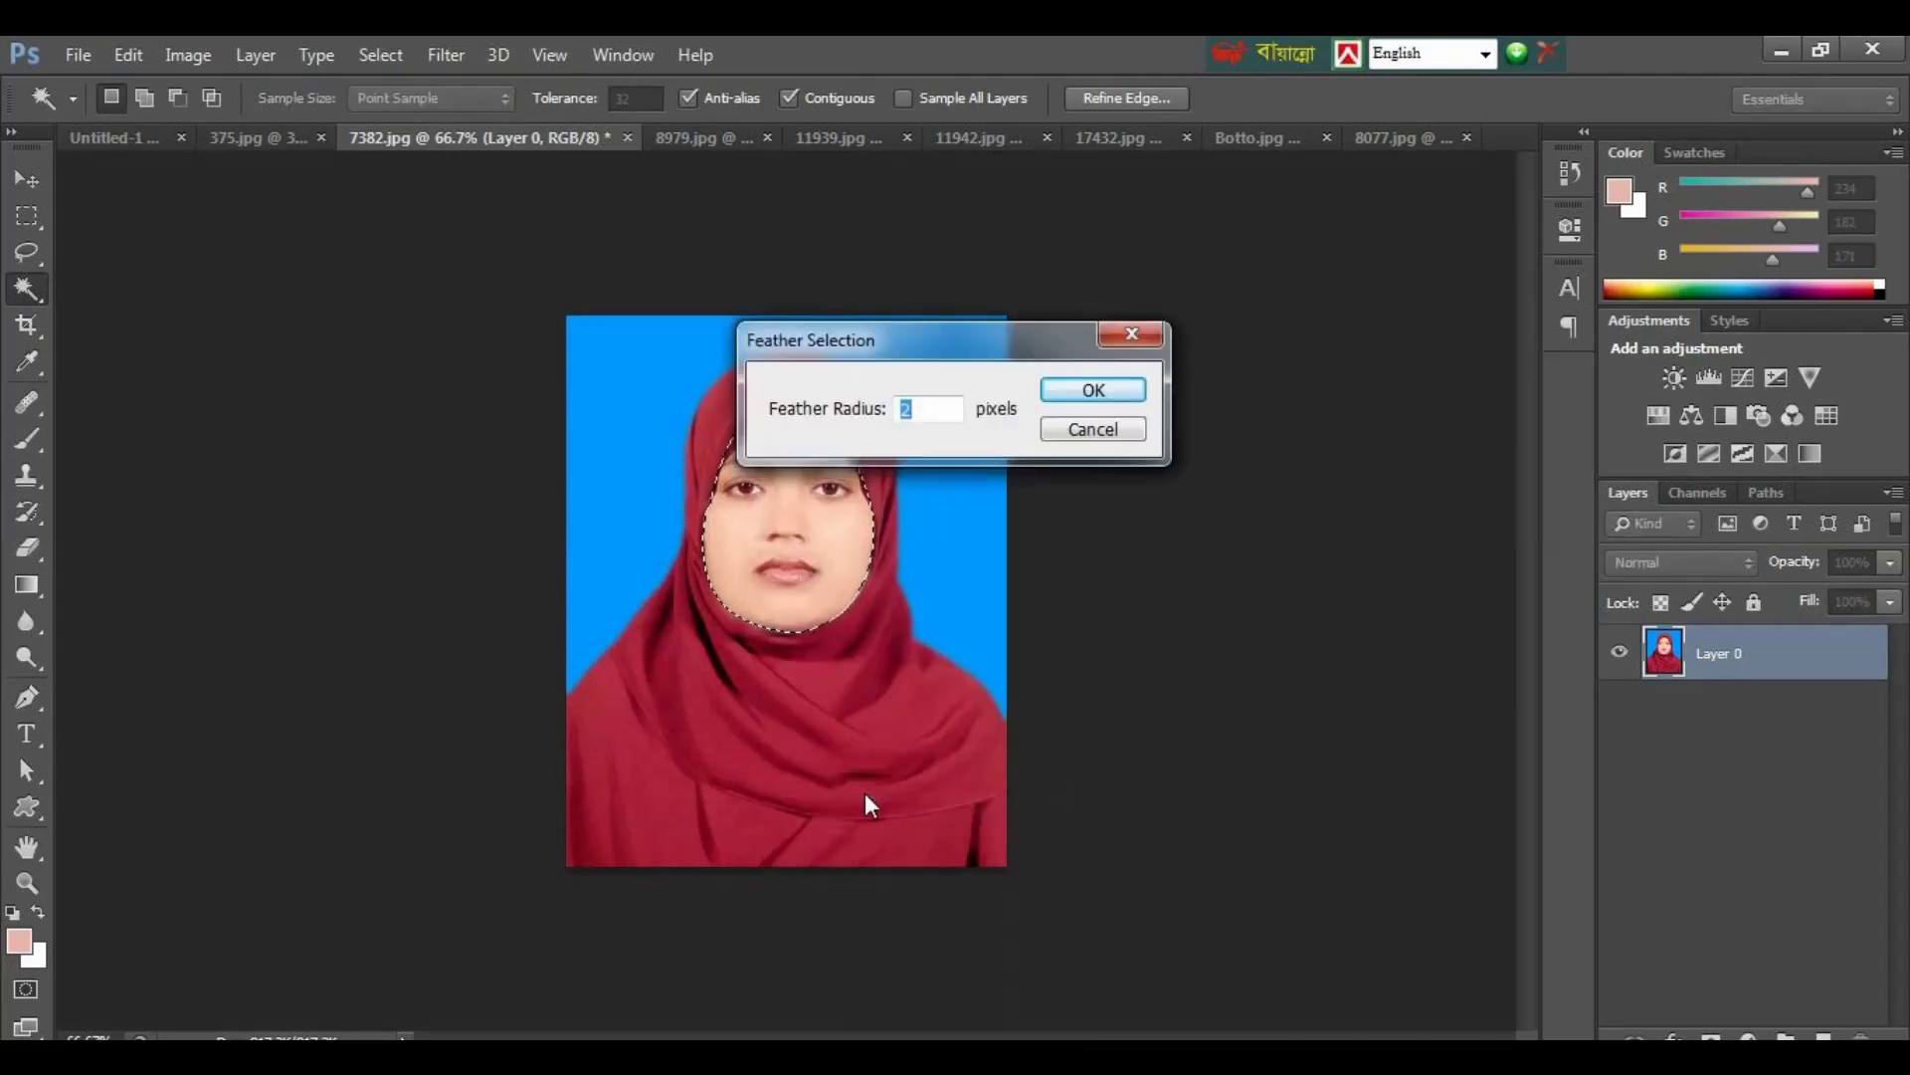
key("Return")
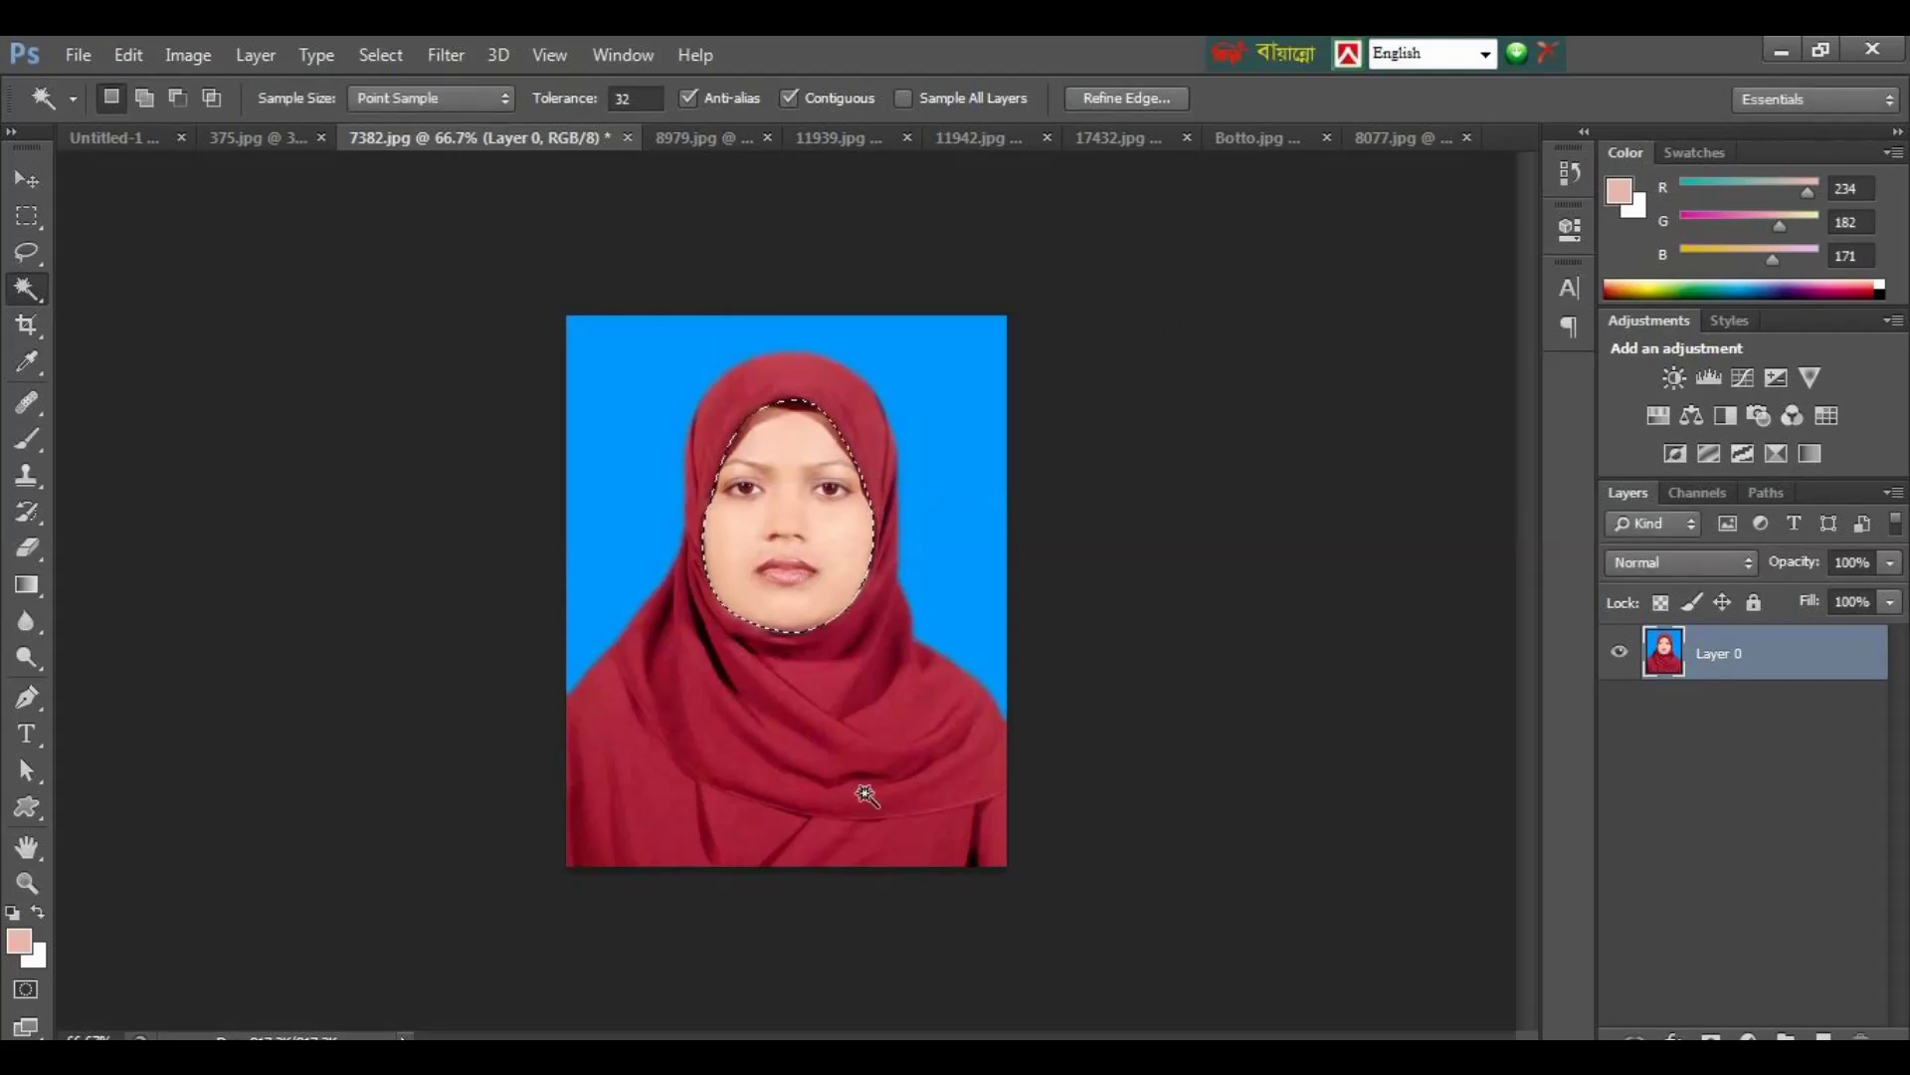
key("Delete")
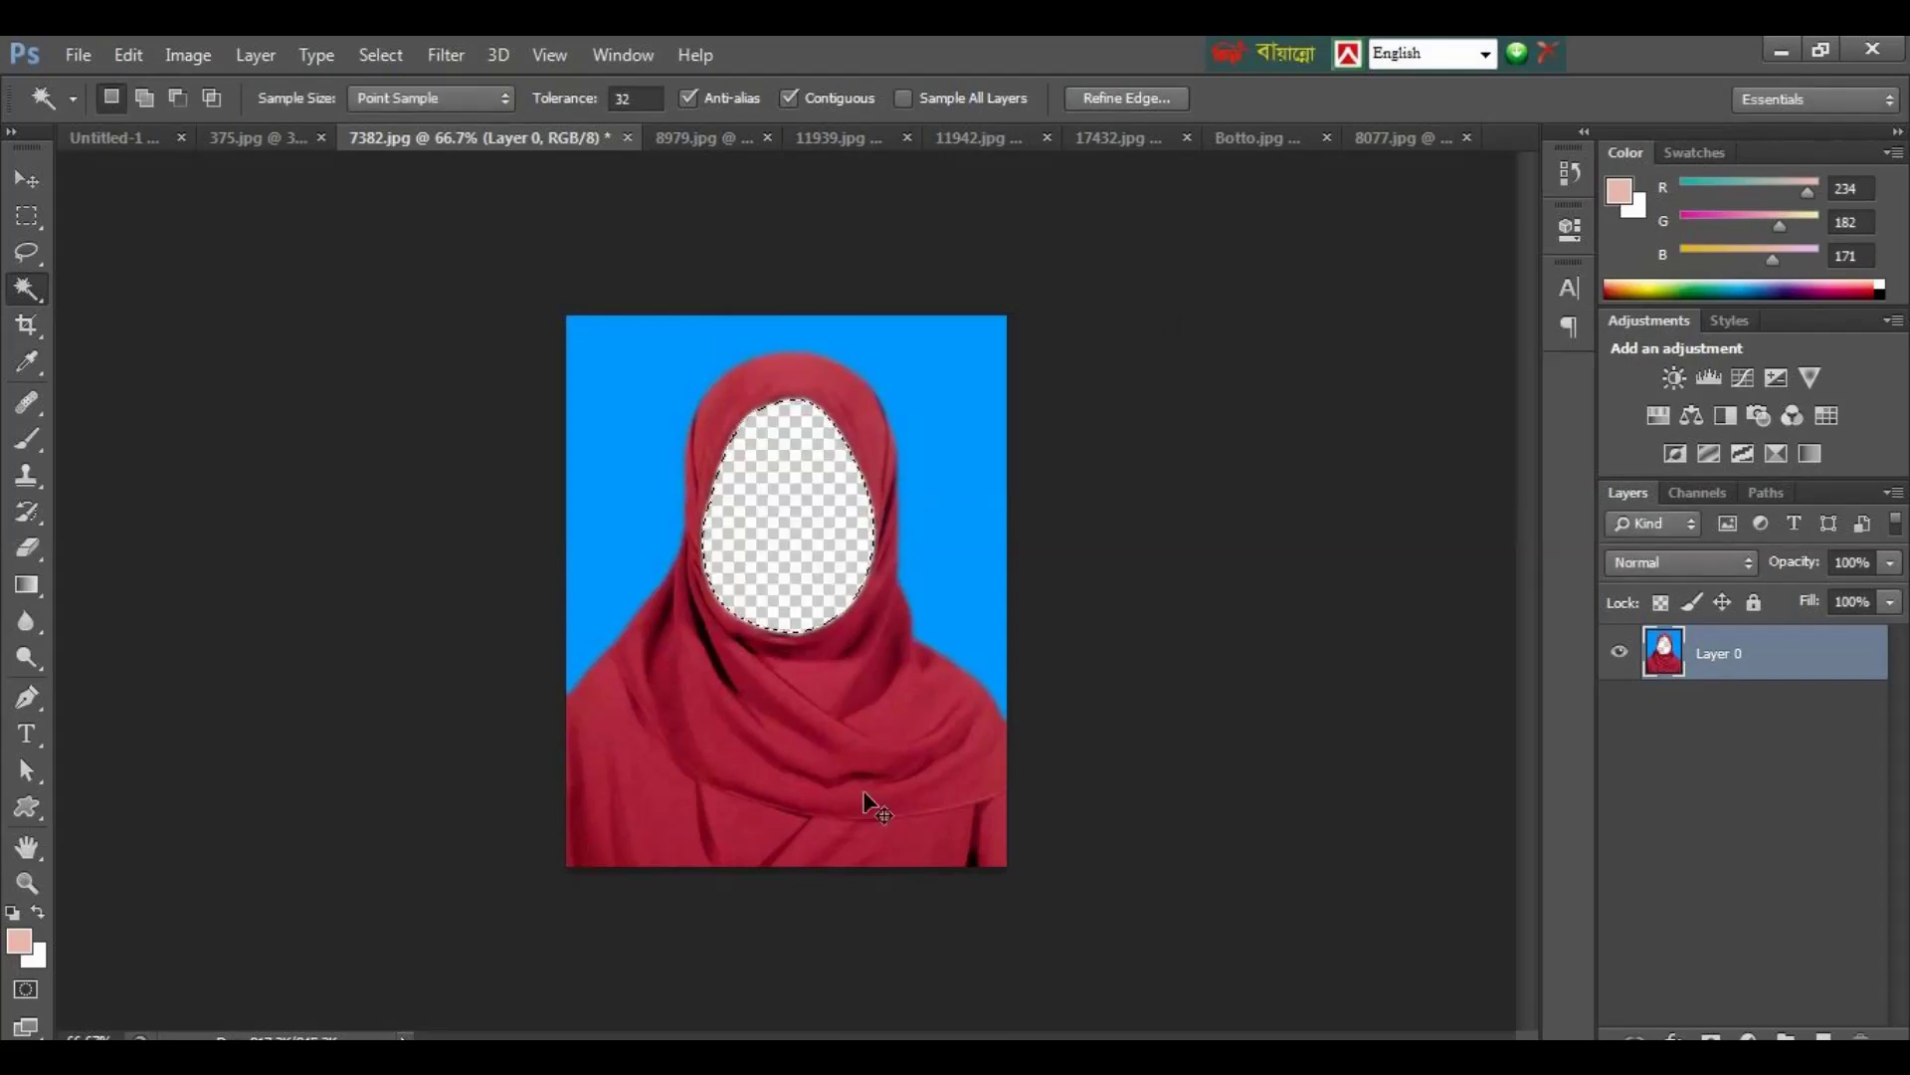
key("ctrl+d")
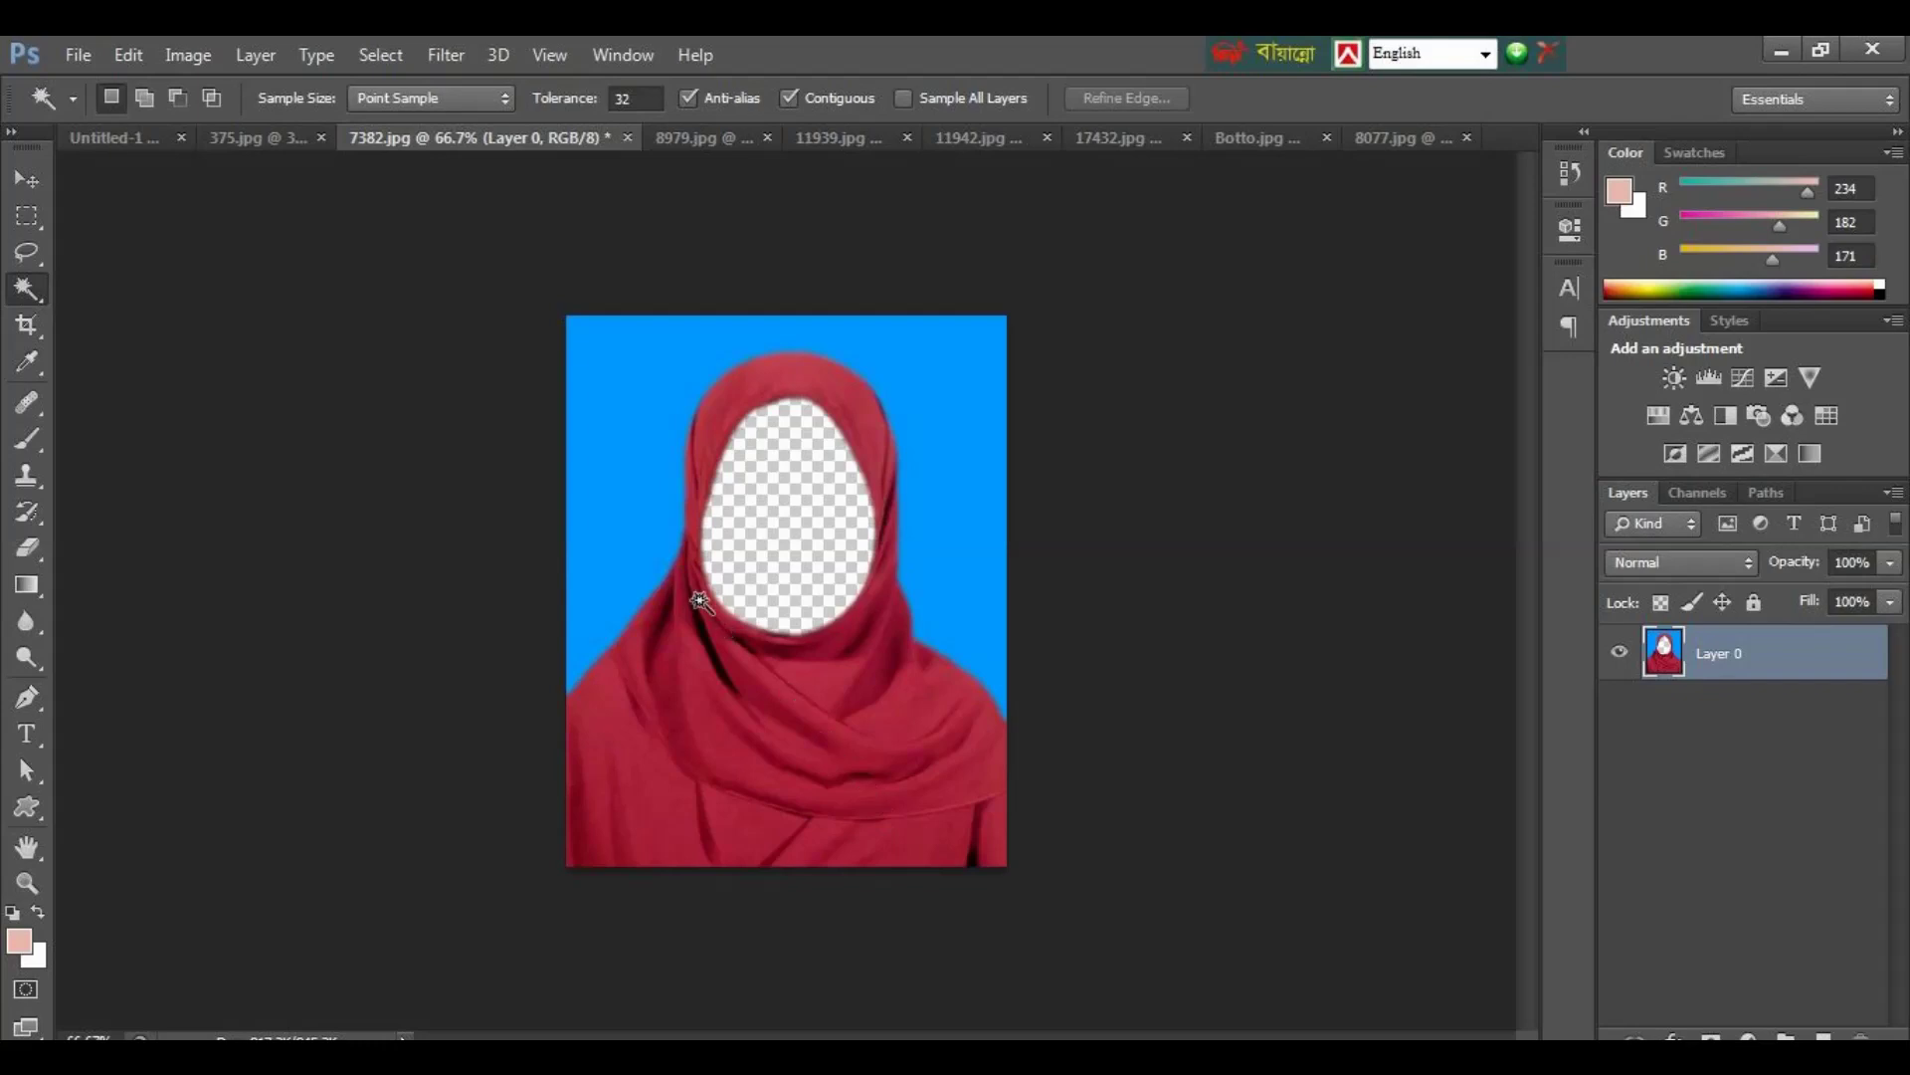
Step: Magic Wand the blue backdrop, feather it 2 pixels, delete it, and deselect
left_click(675, 420)
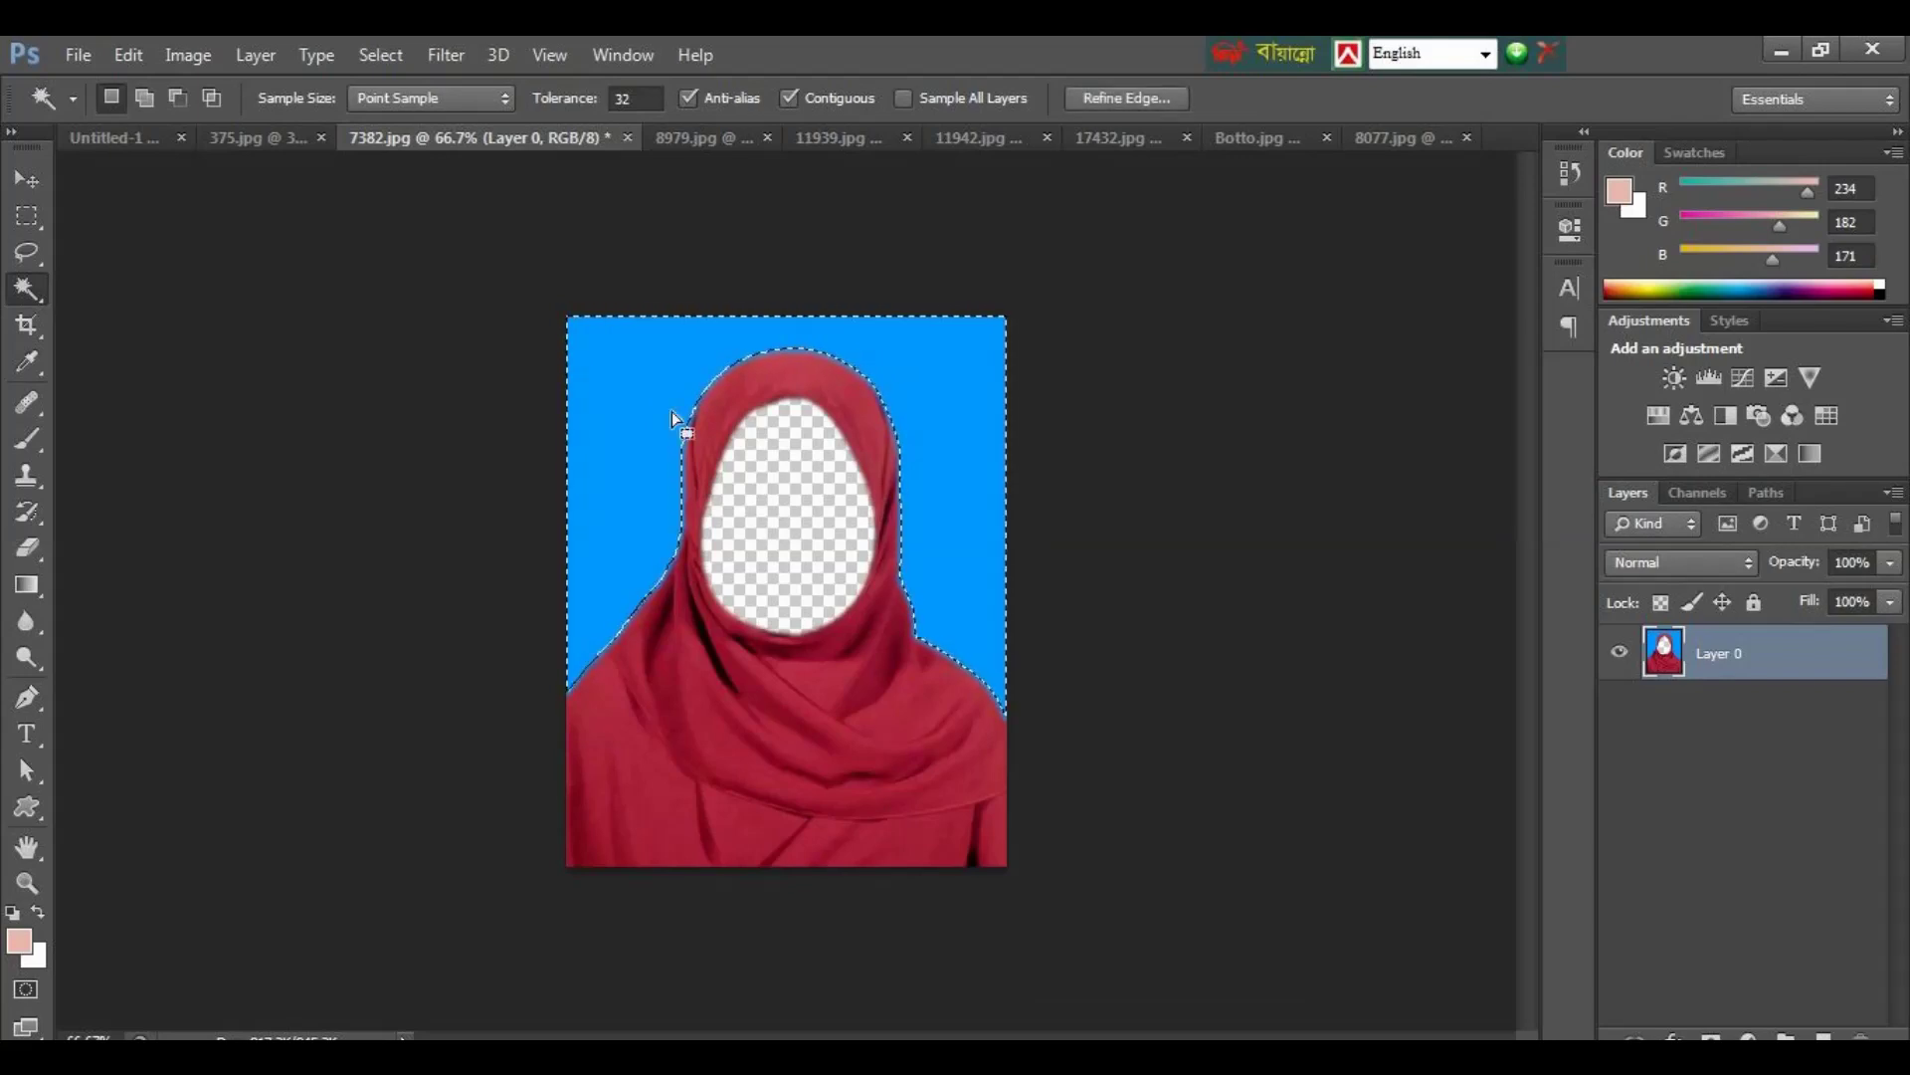
right_click(673, 413)
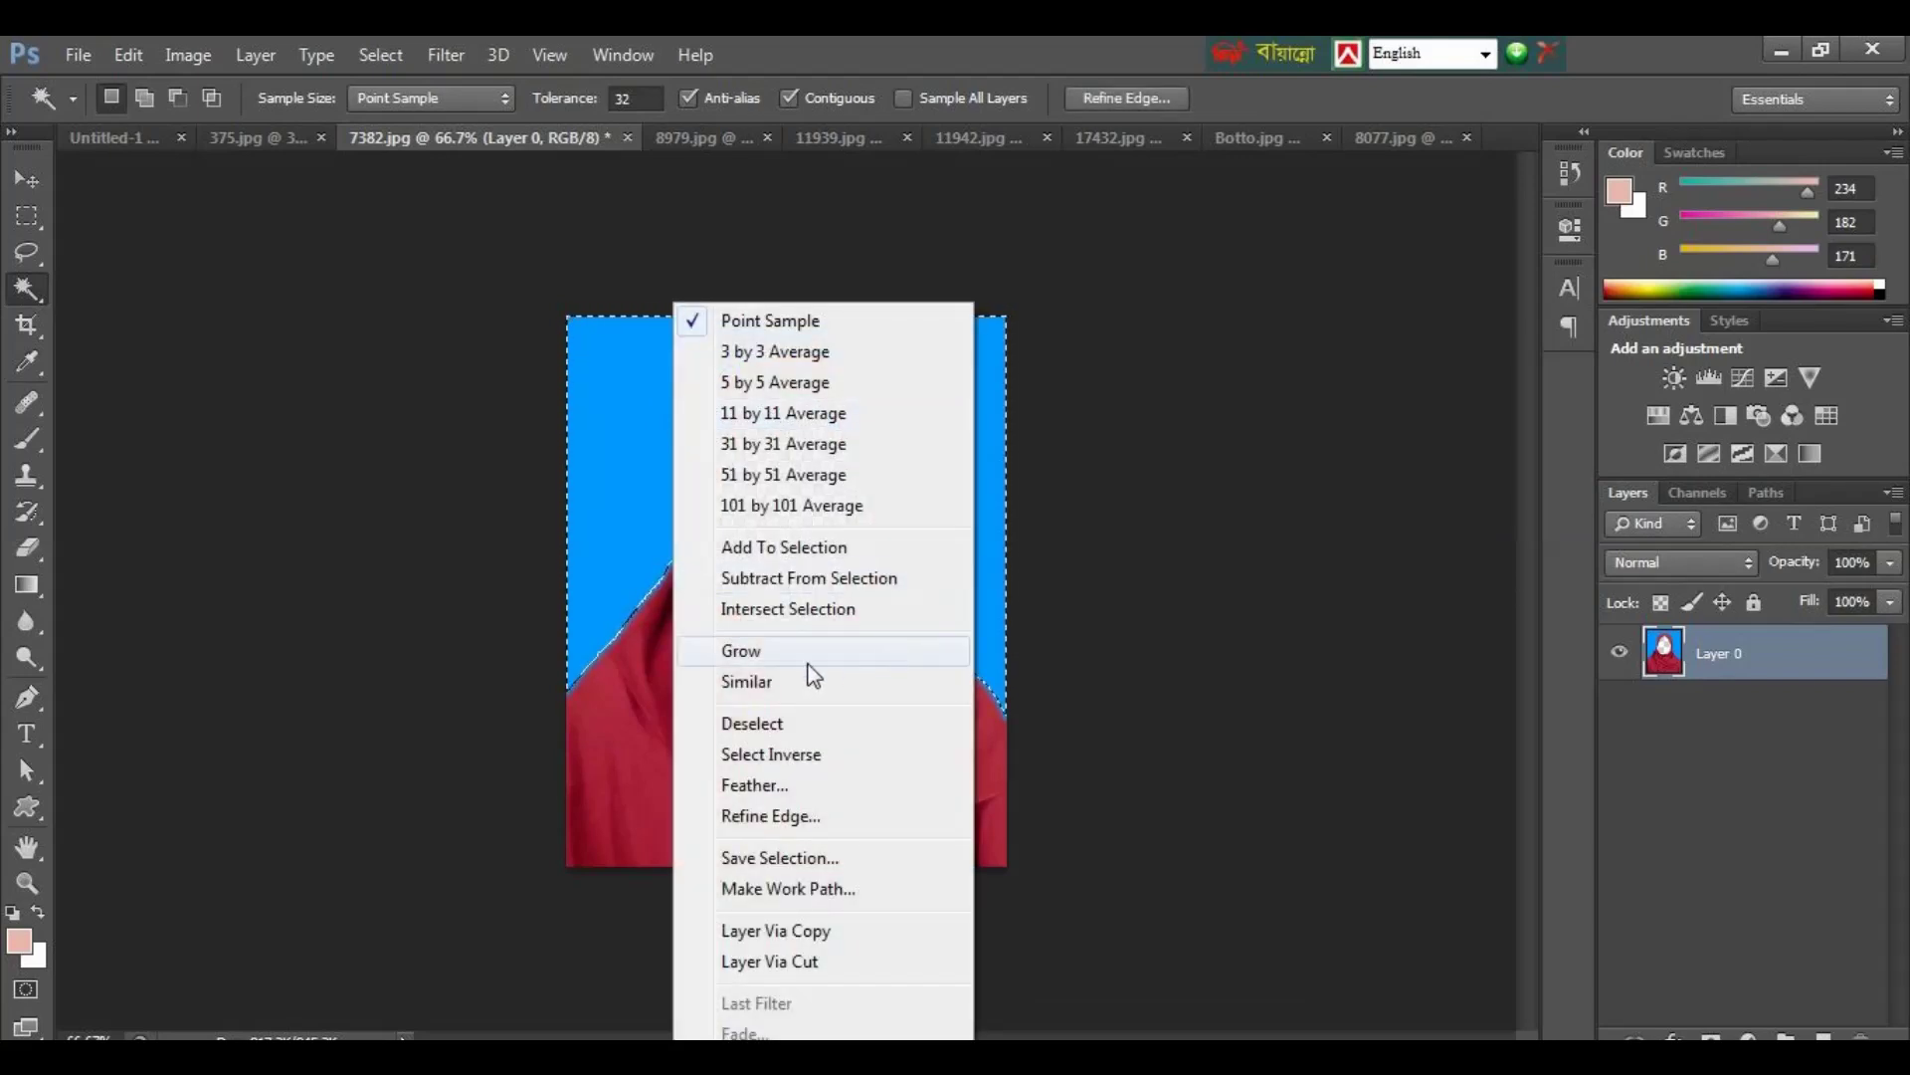
left_click(756, 786)
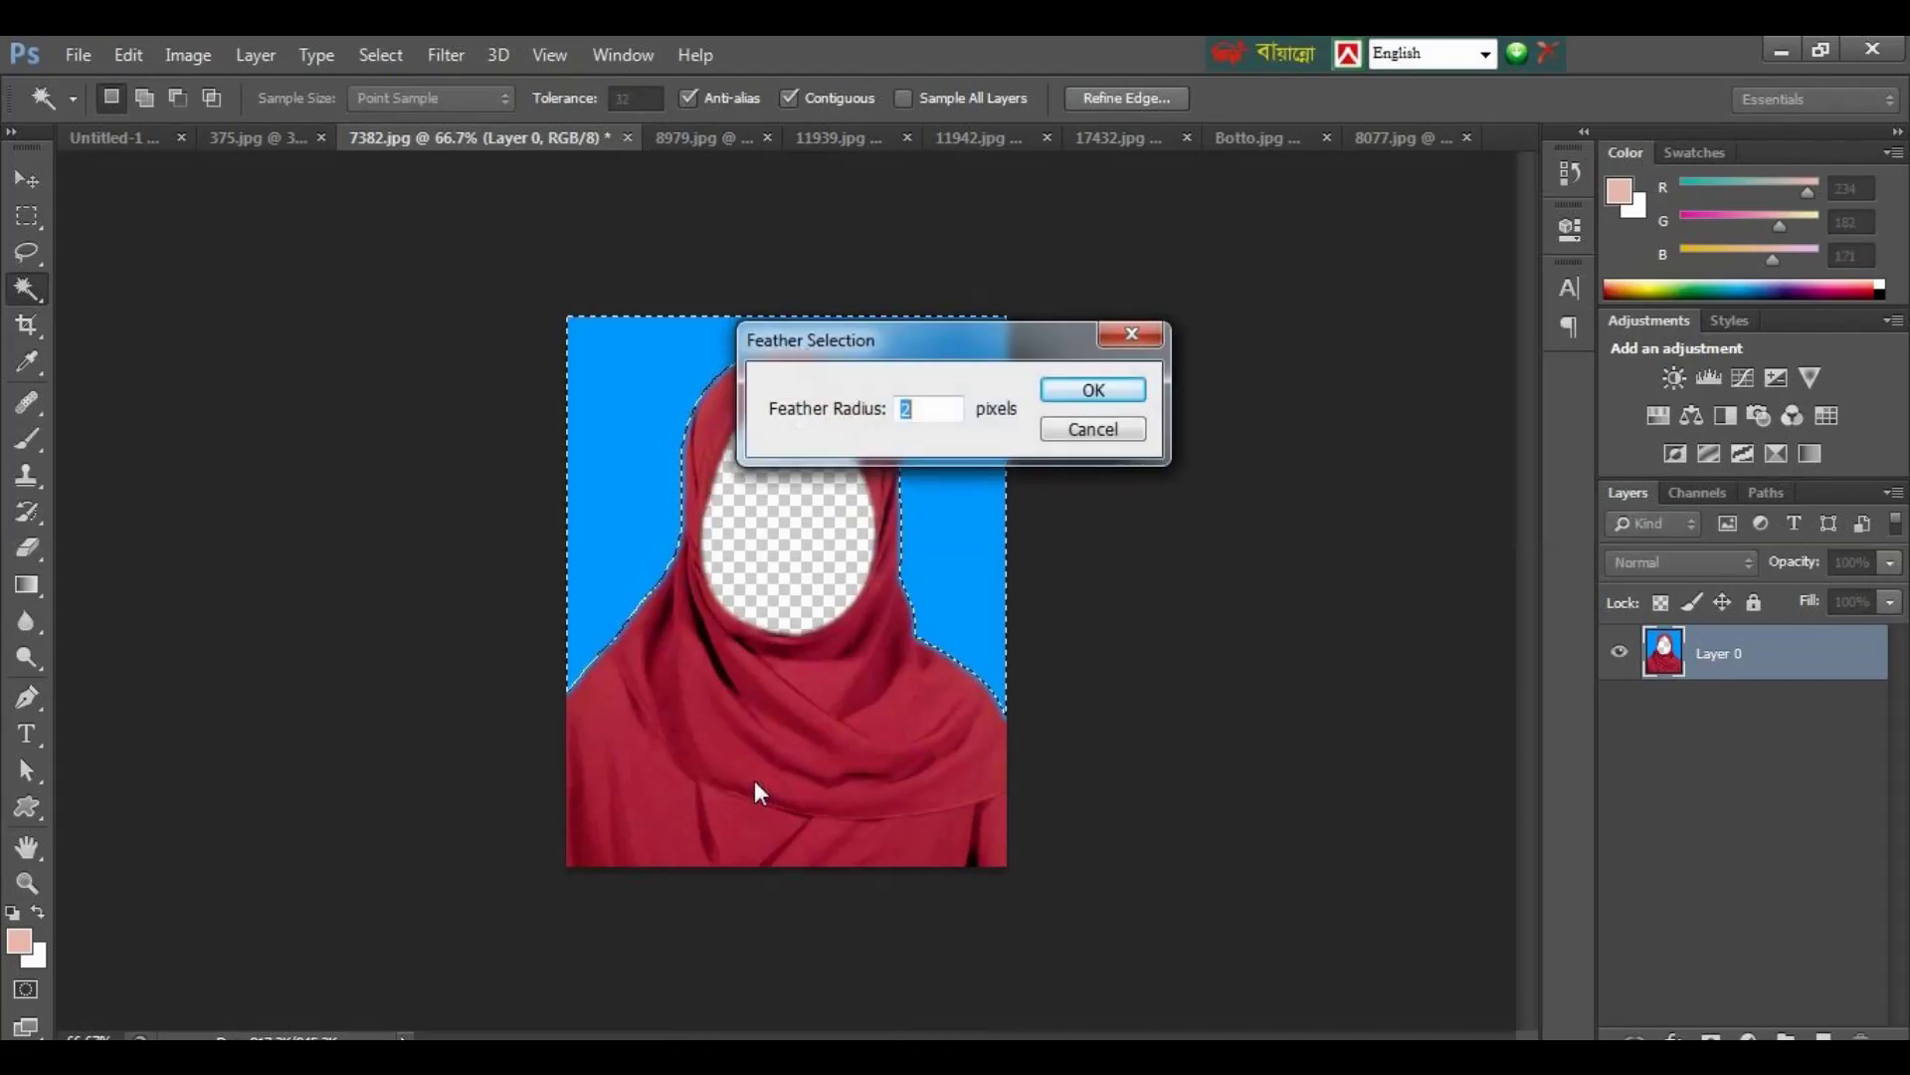
left_click(1091, 389)
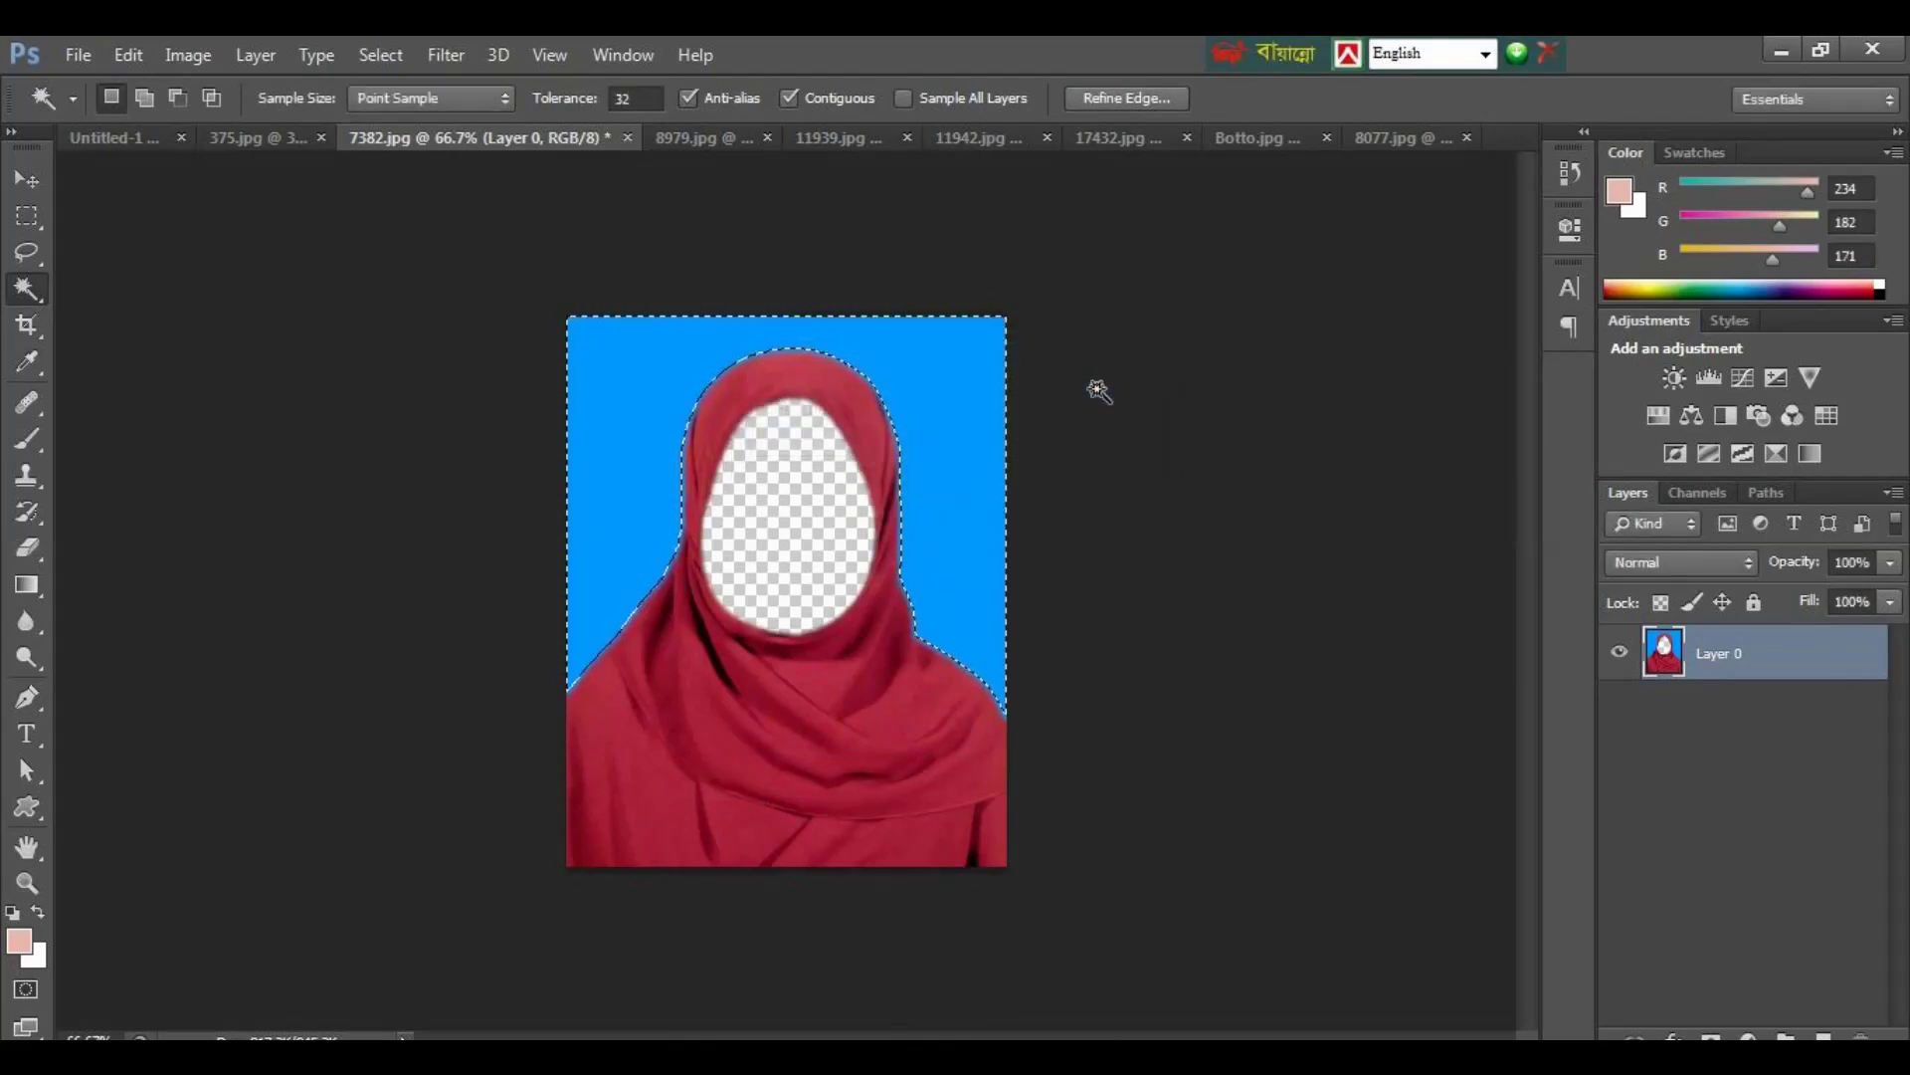
key("Delete")
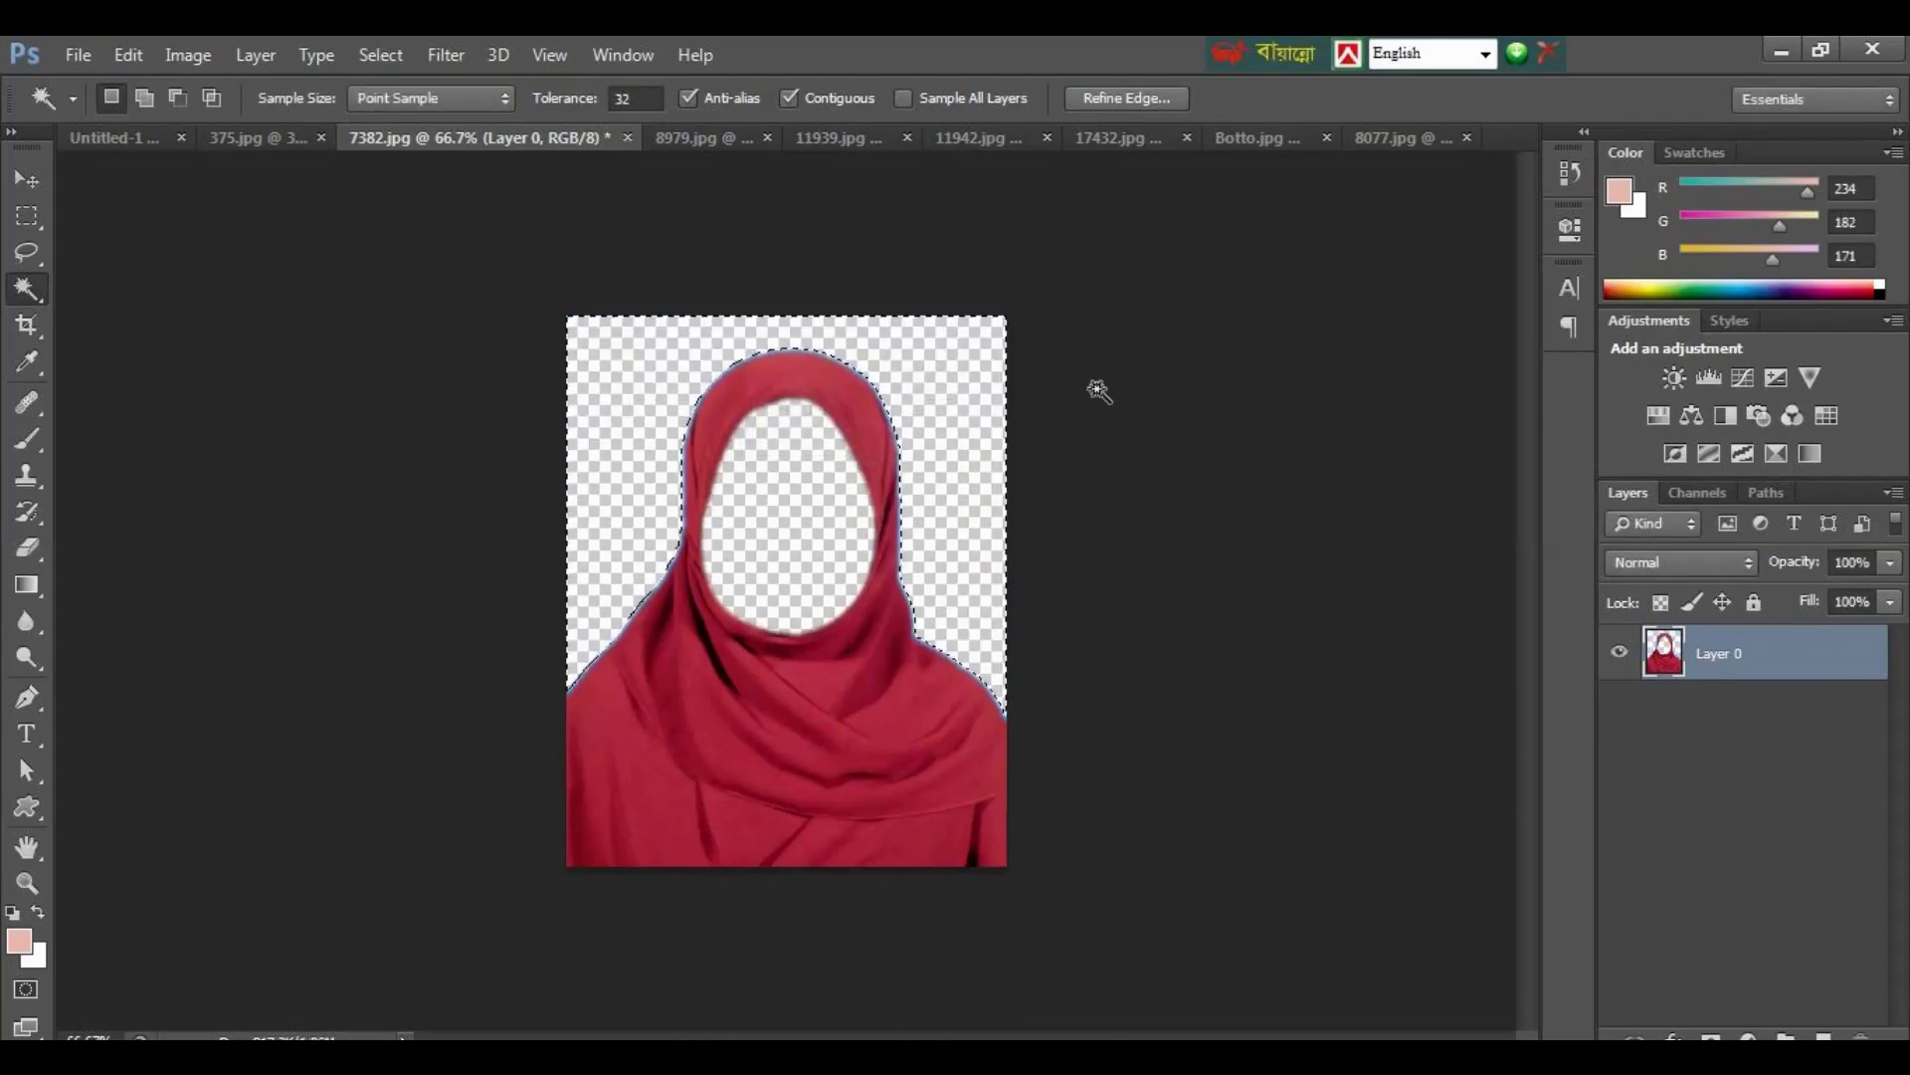
key("ctrl+d")
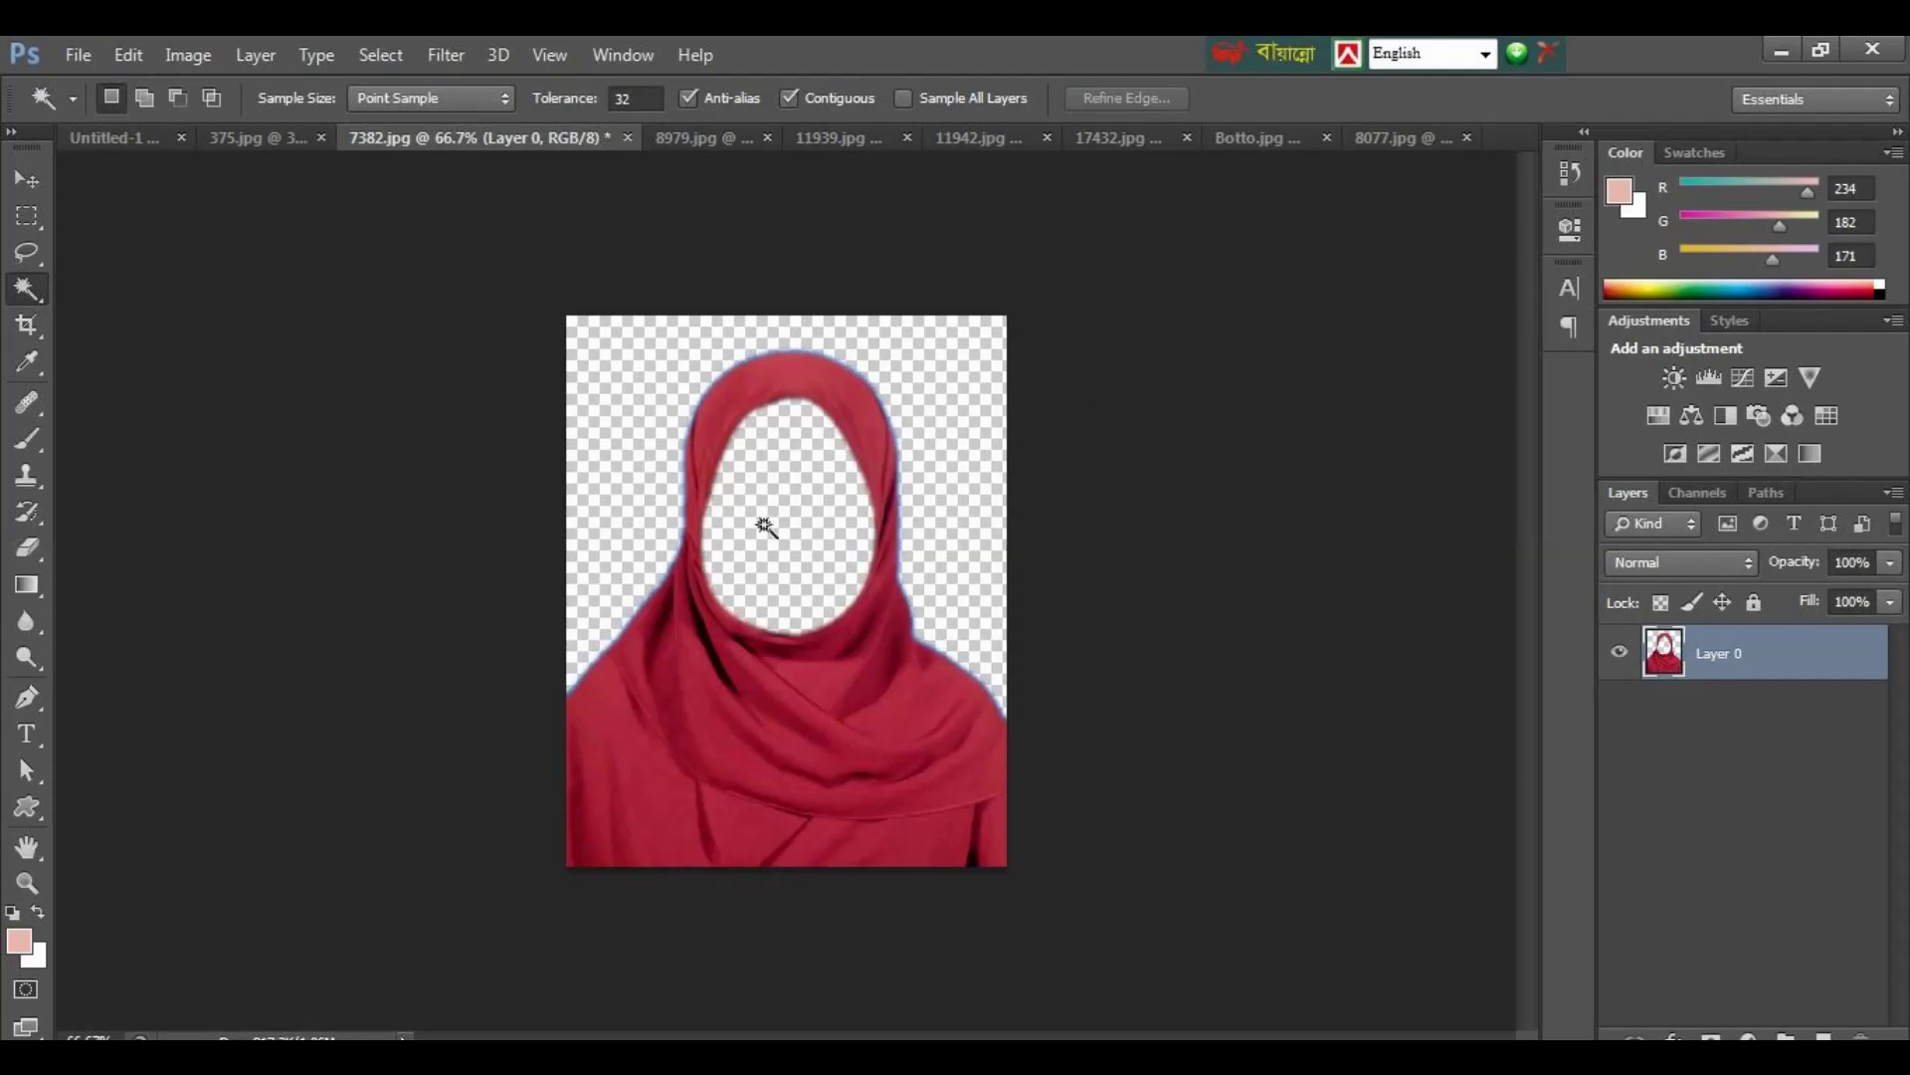
Step: Drag the hijab cut-out into Untitled-1, then close 7382.jpg unsaved, 375.jpg and 8979.jpg
key("v")
mouse_move(751, 652)
left_mouse_down()
mouse_move(110, 153)
mouse_move(593, 447)
mouse_move(576, 413)
left_mouse_up()
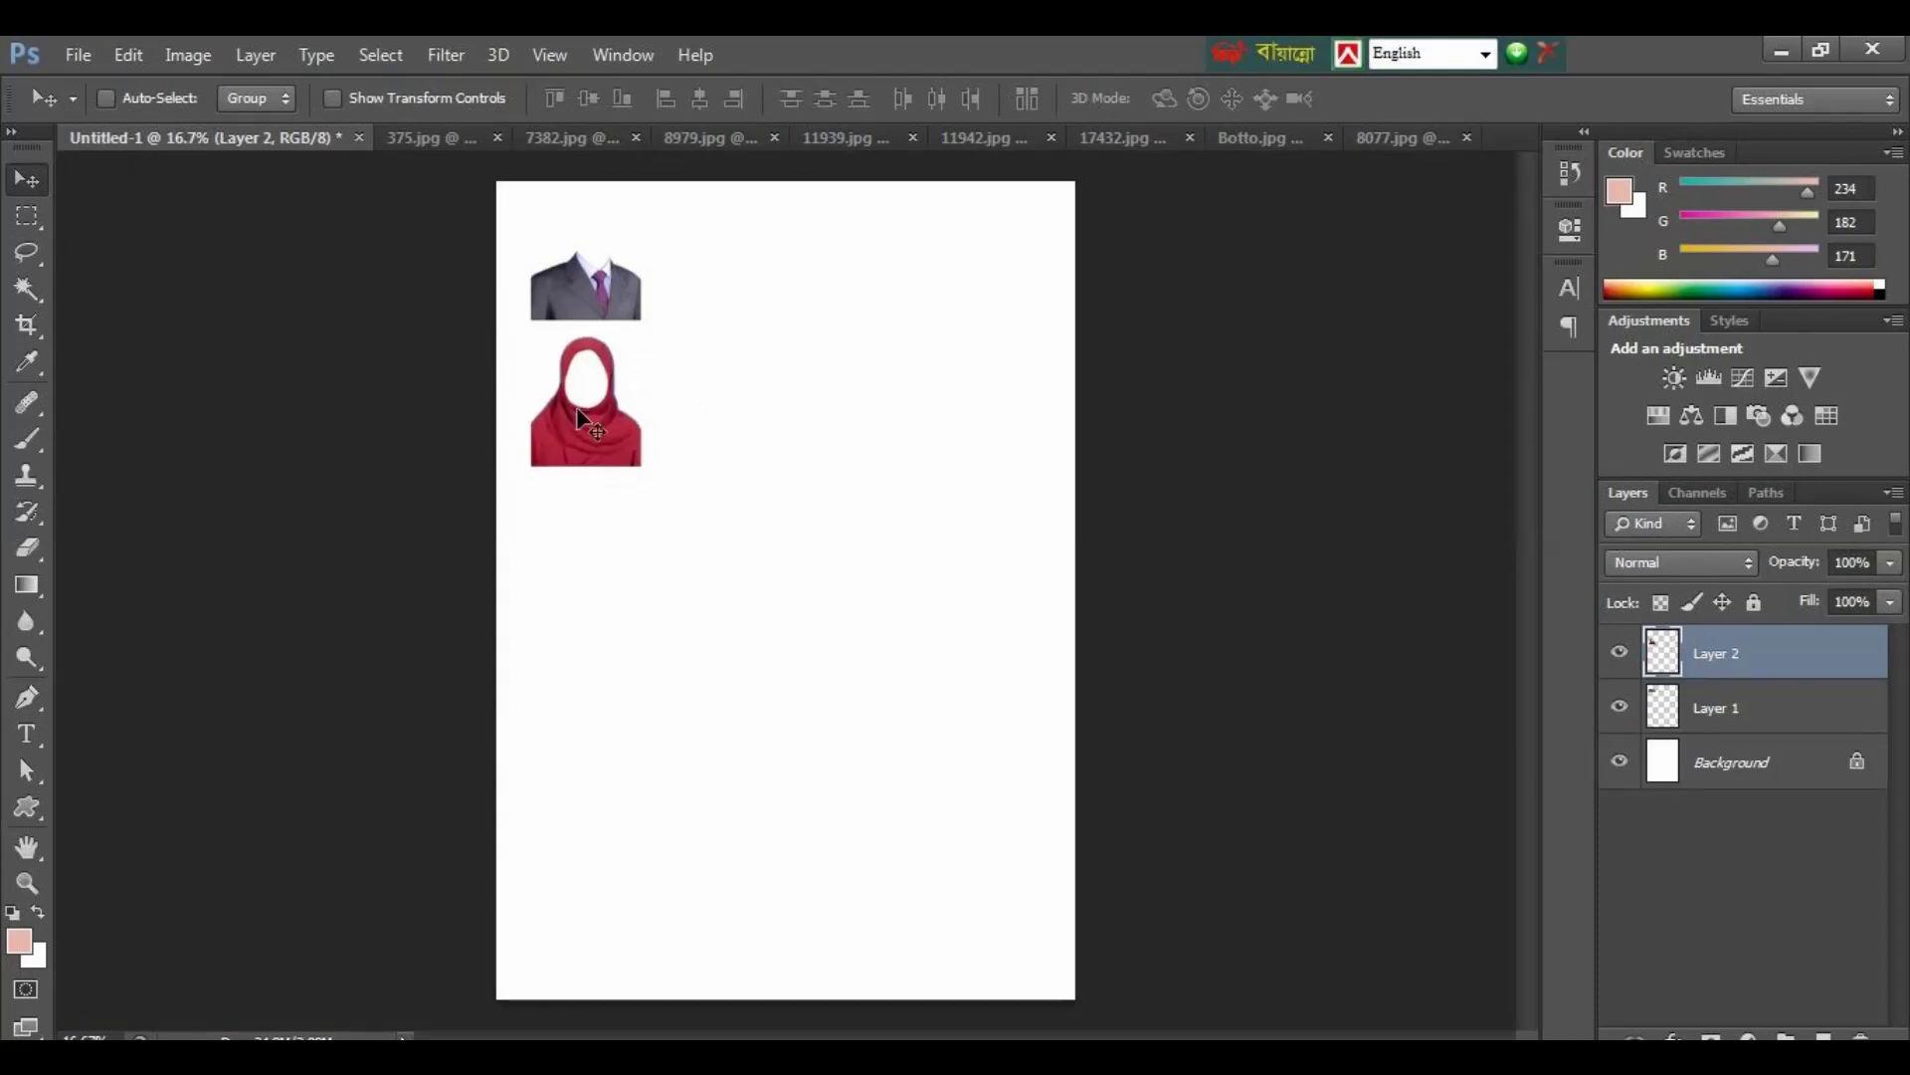
left_click(627, 136)
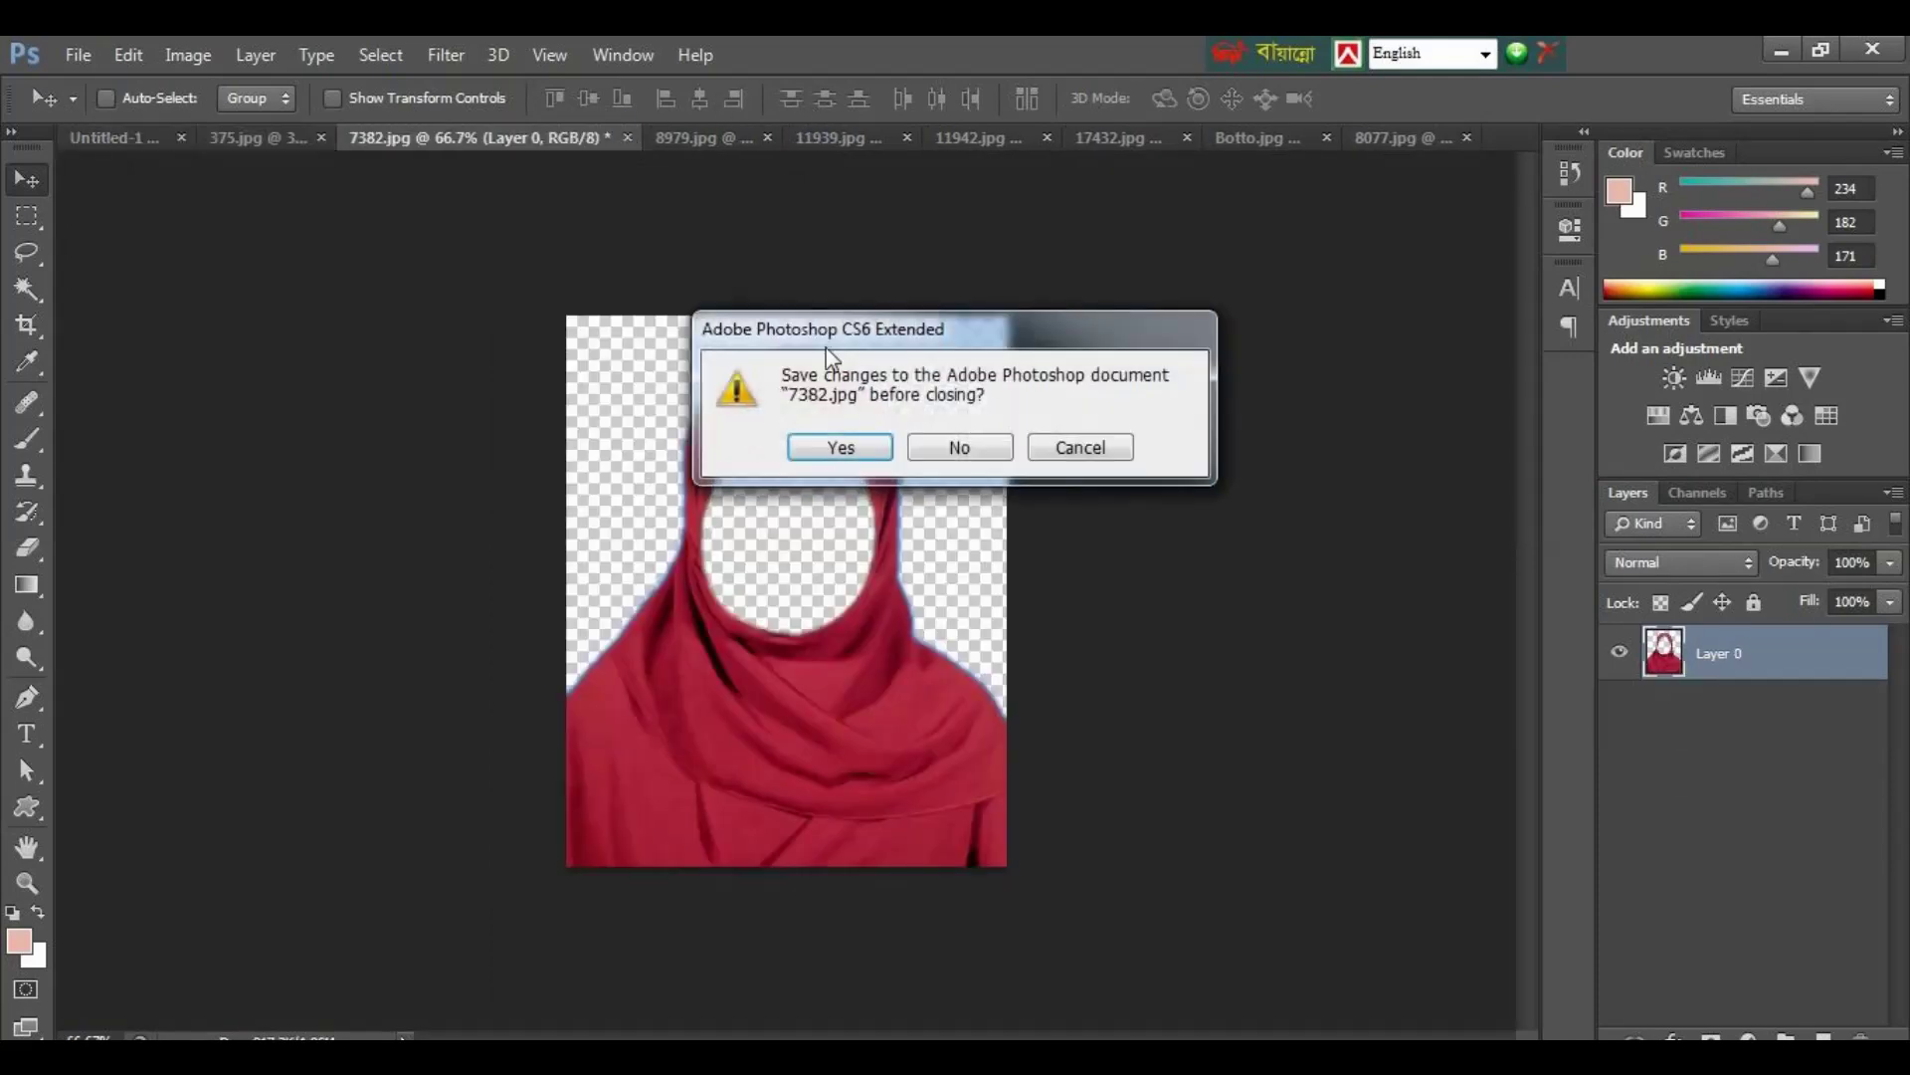
left_click(958, 445)
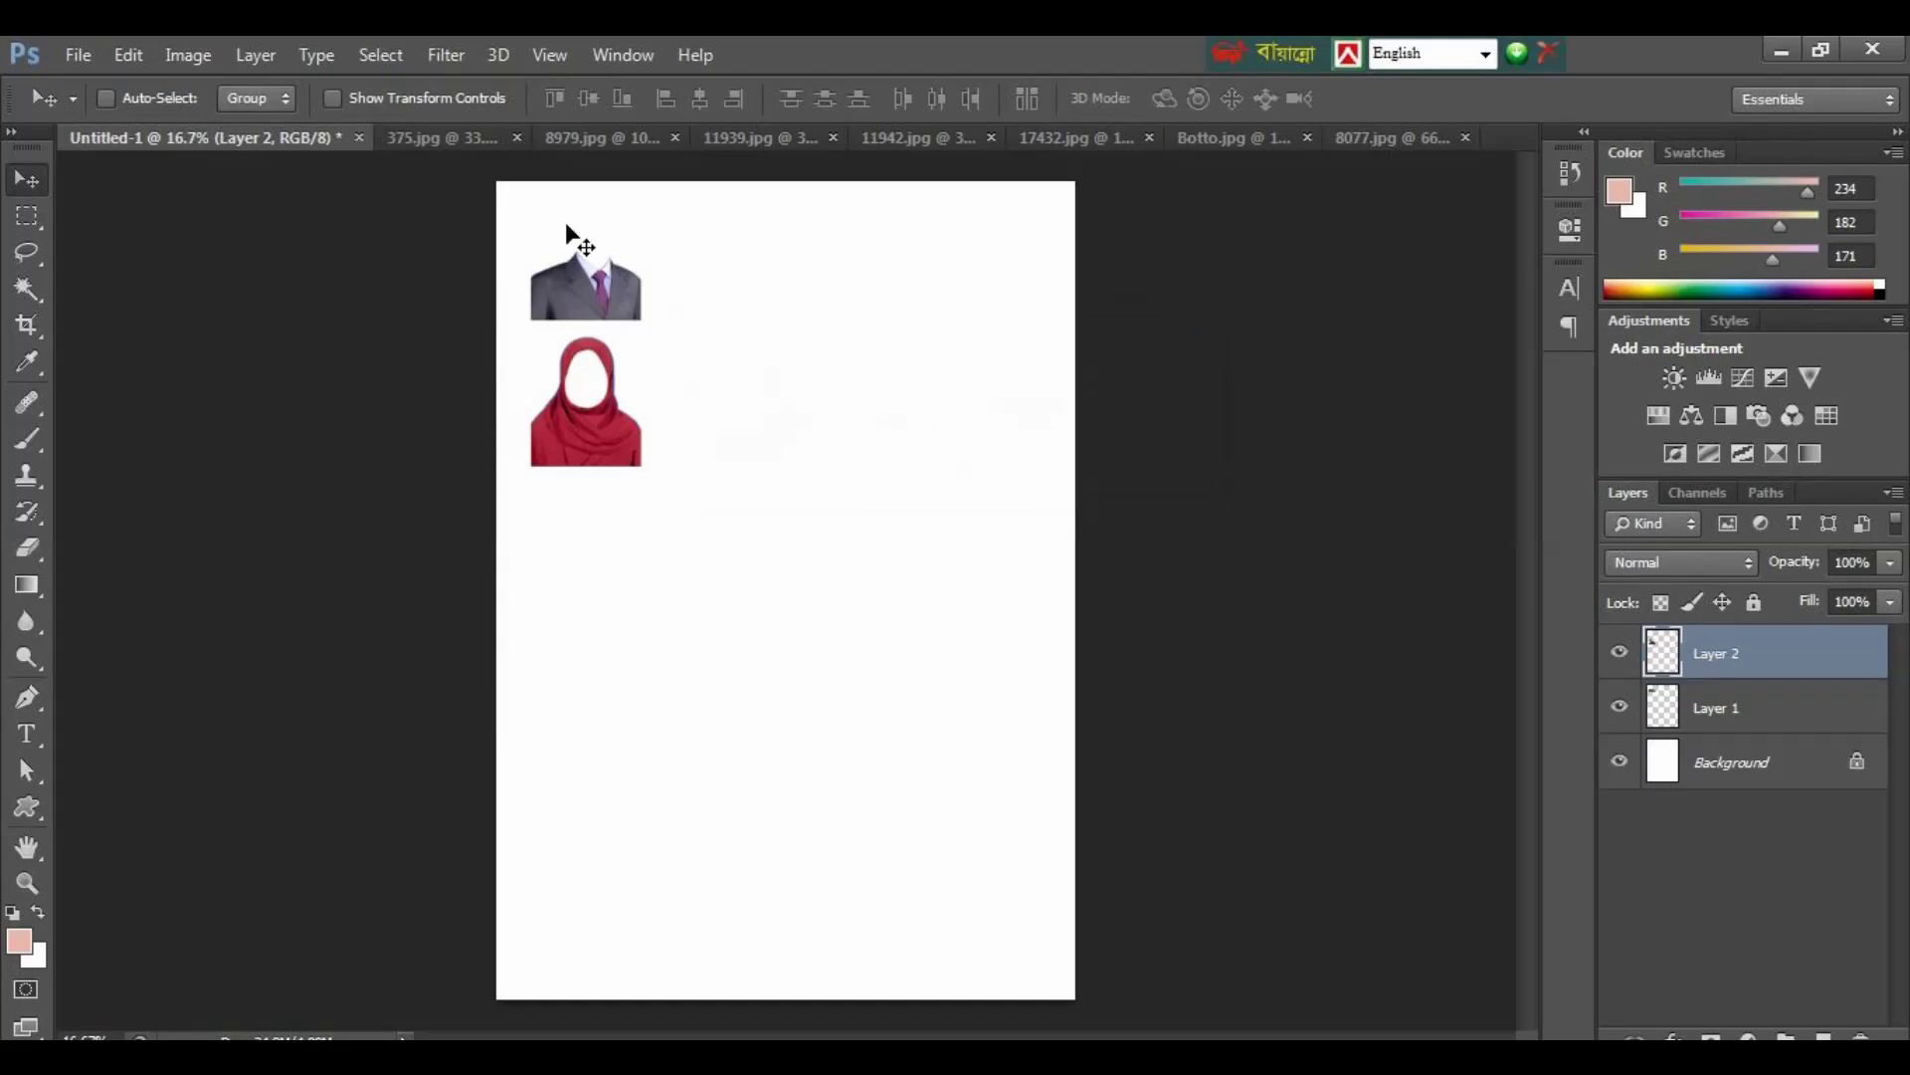
left_click(516, 137)
left_click(555, 137)
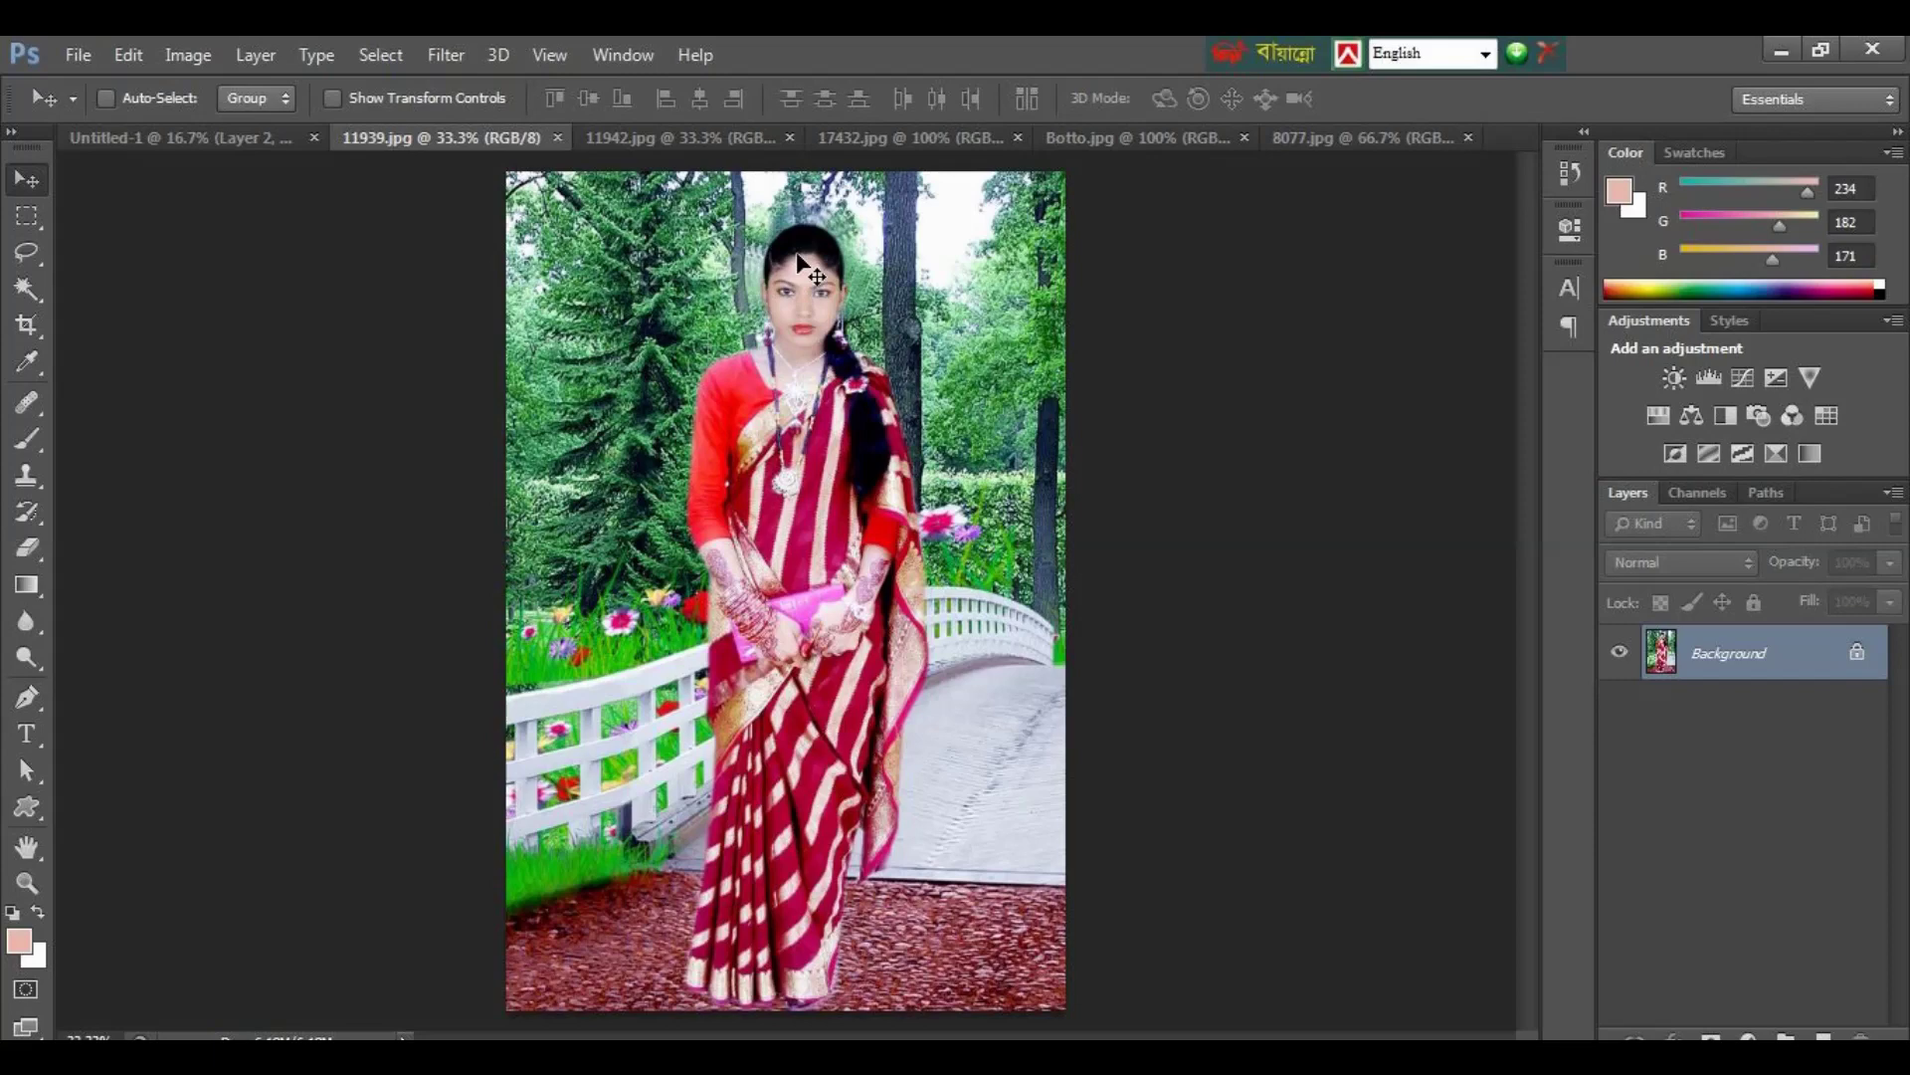
Step: Zoom the saree photo to 100% and pen-trace the saree's right edge and bottom hem
key("ctrl+plus")
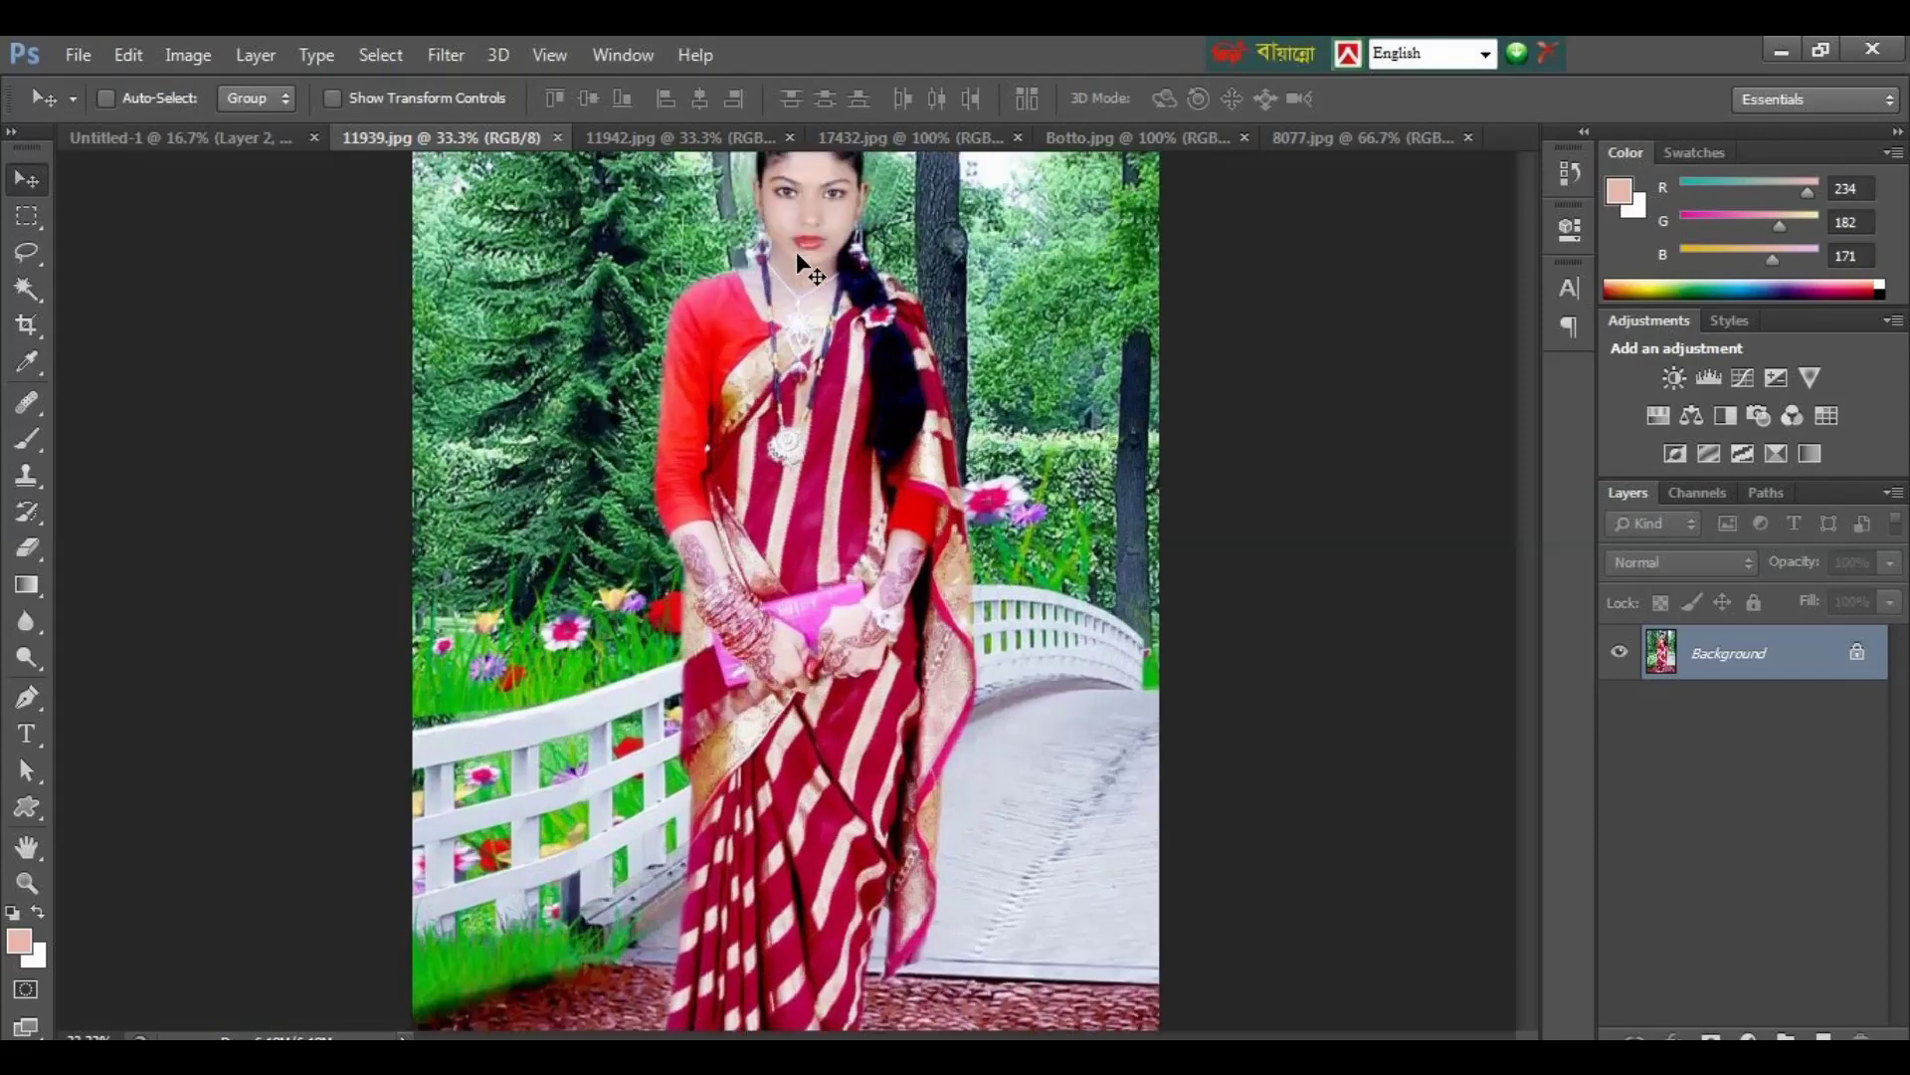
key("ctrl+plus")
key("ctrl+plus")
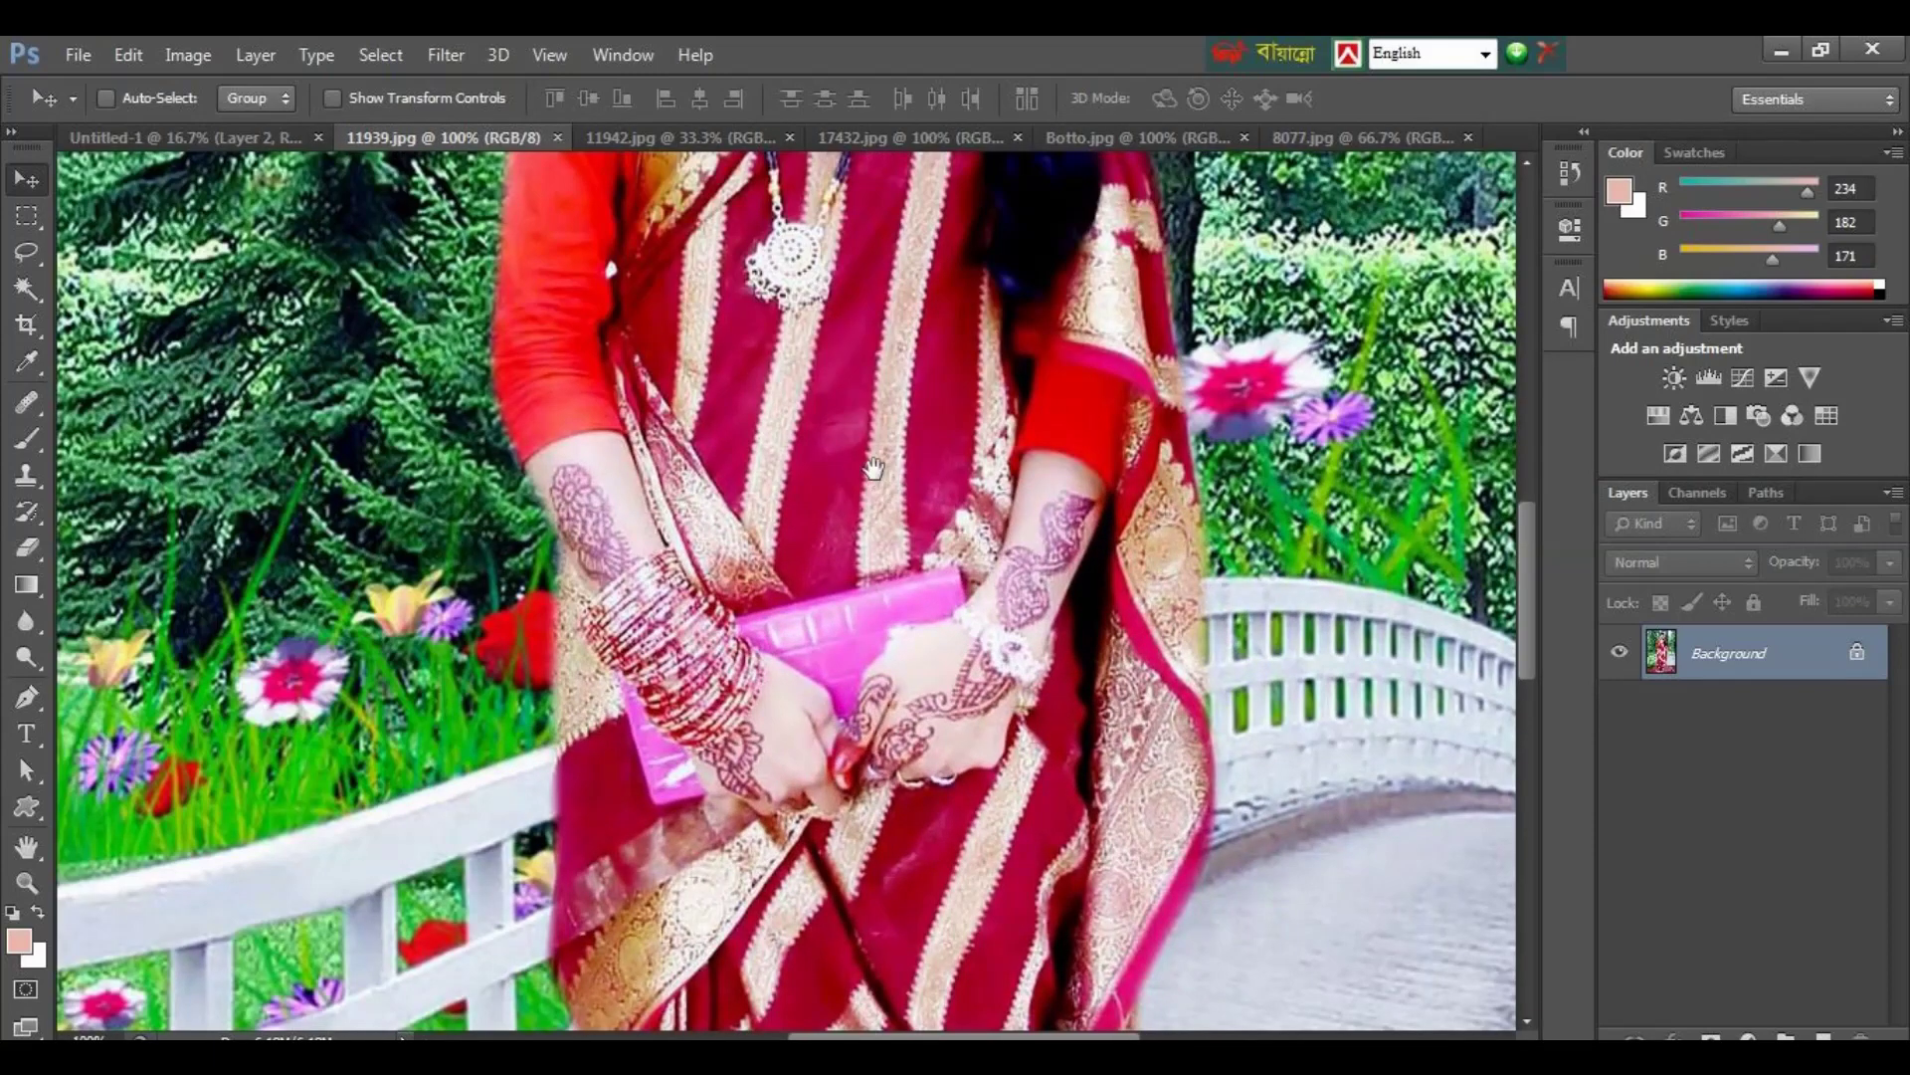
scroll(873, 469, "down", 3)
scroll(899, 361, "down", 8)
scroll(899, 360, "down", 1)
key("p")
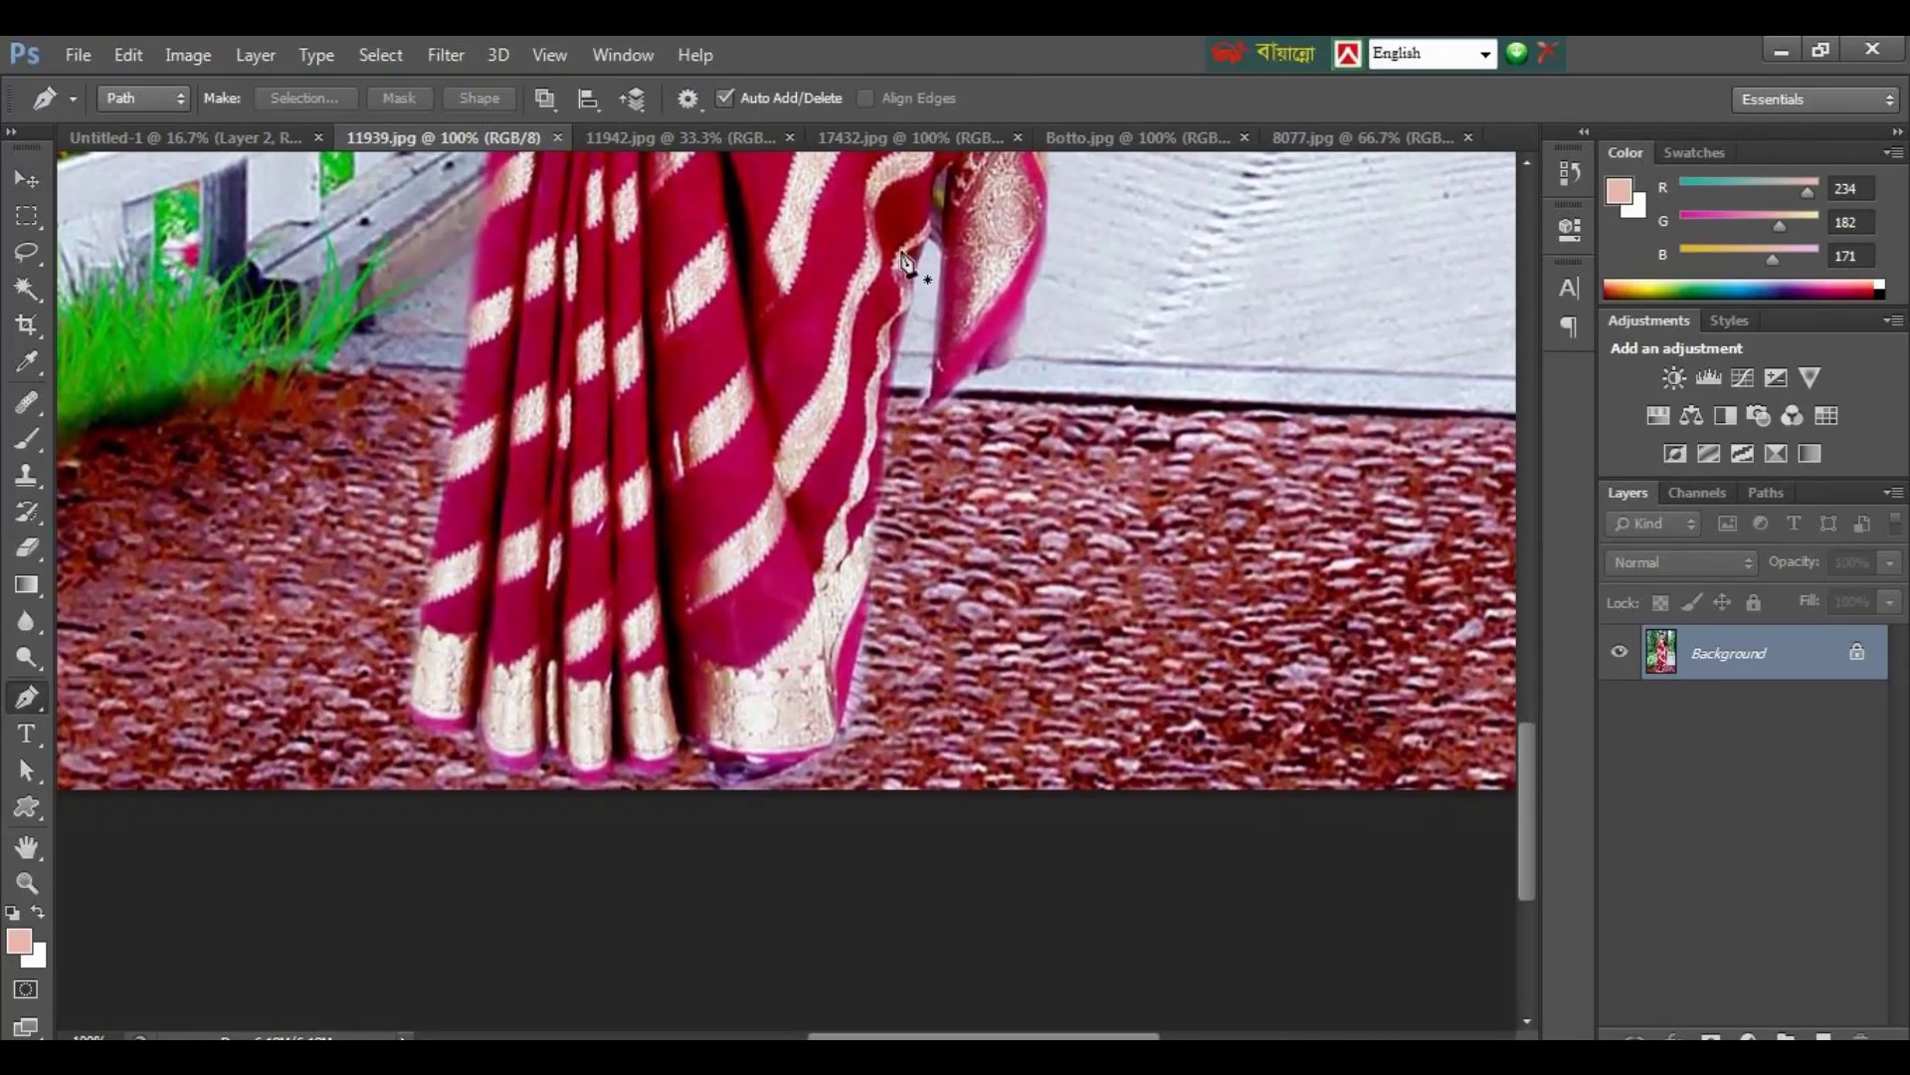
left_click(925, 241)
left_click(866, 574)
left_click(843, 729)
left_click(710, 764)
left_click(566, 771)
left_click(460, 733)
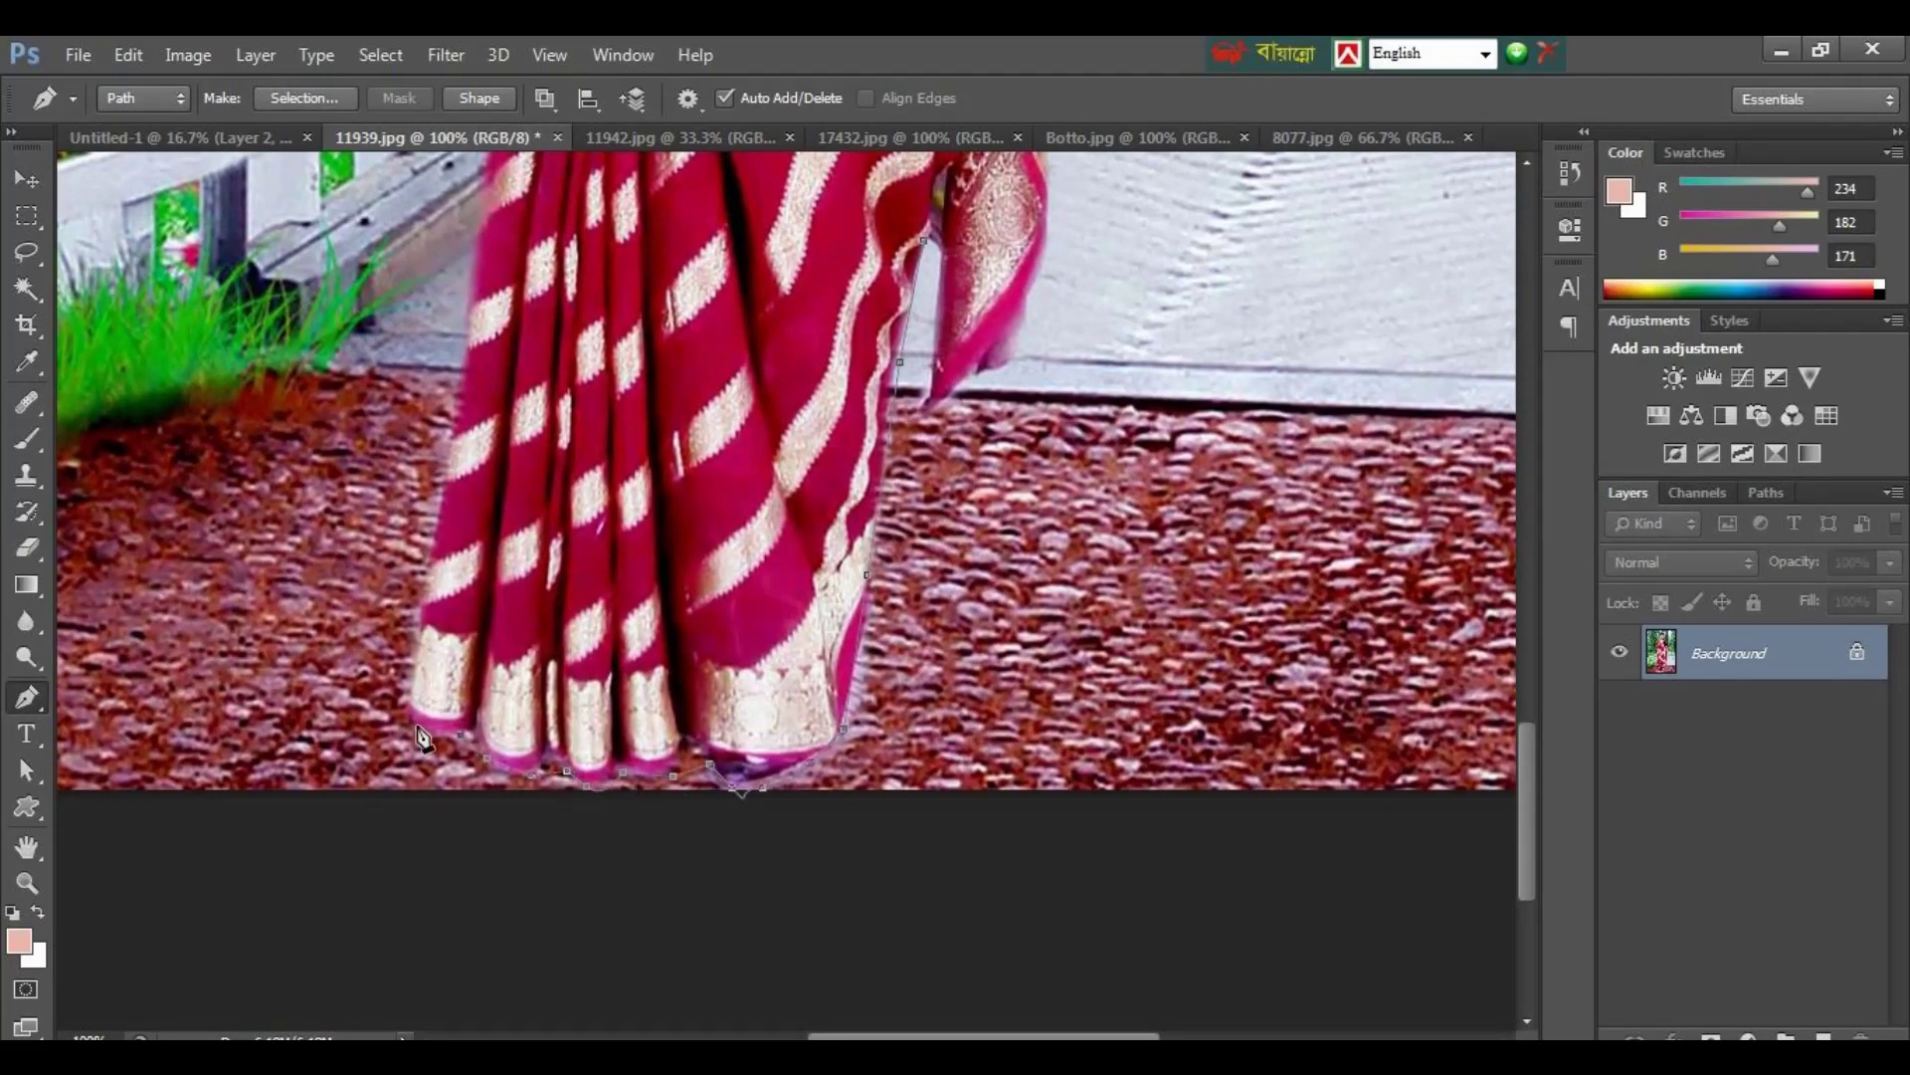
Step: Continue the pen path around the neck and shoulders and down the saree's right edge
scroll(423, 736, "up", 3)
scroll(477, 557, "up", 4)
scroll(518, 408, "up", 3)
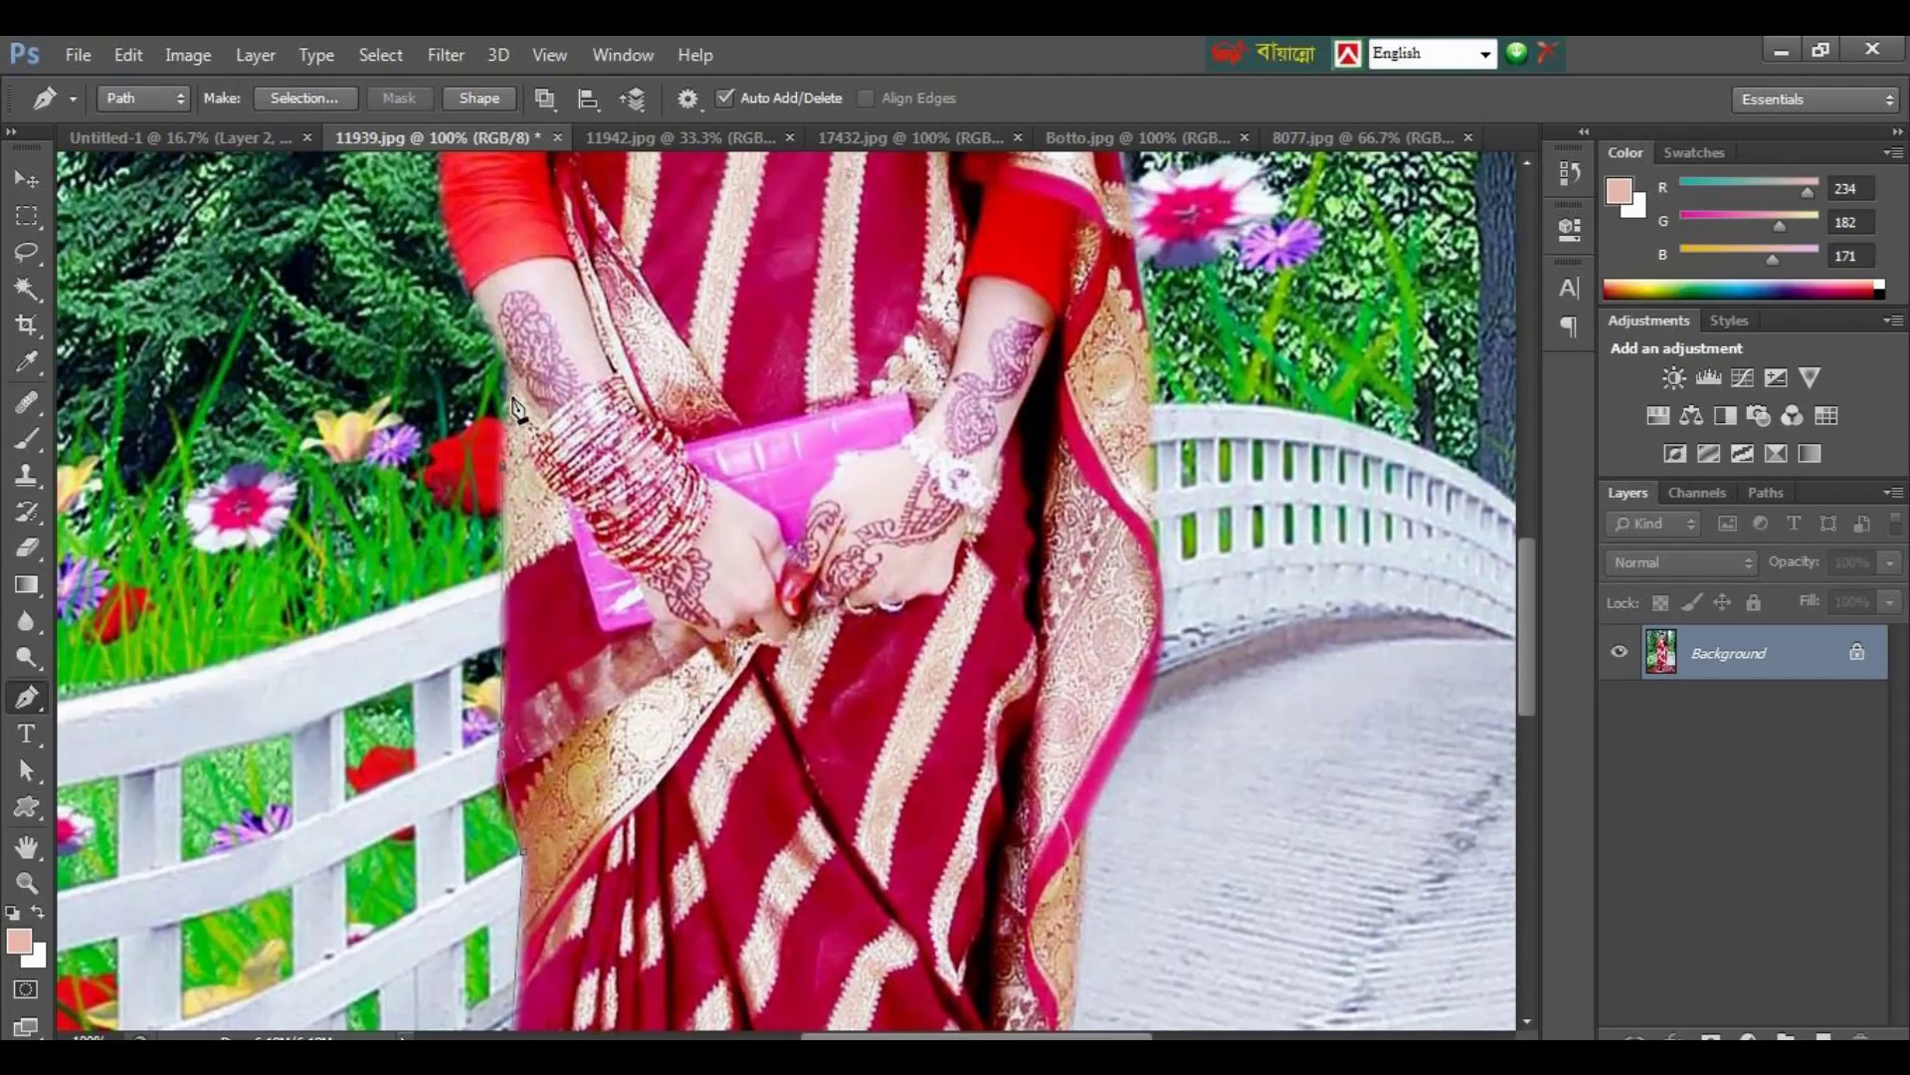
scroll(517, 408, "up", 3)
scroll(517, 408, "up", 3)
scroll(517, 408, "up", 3)
left_click(689, 354)
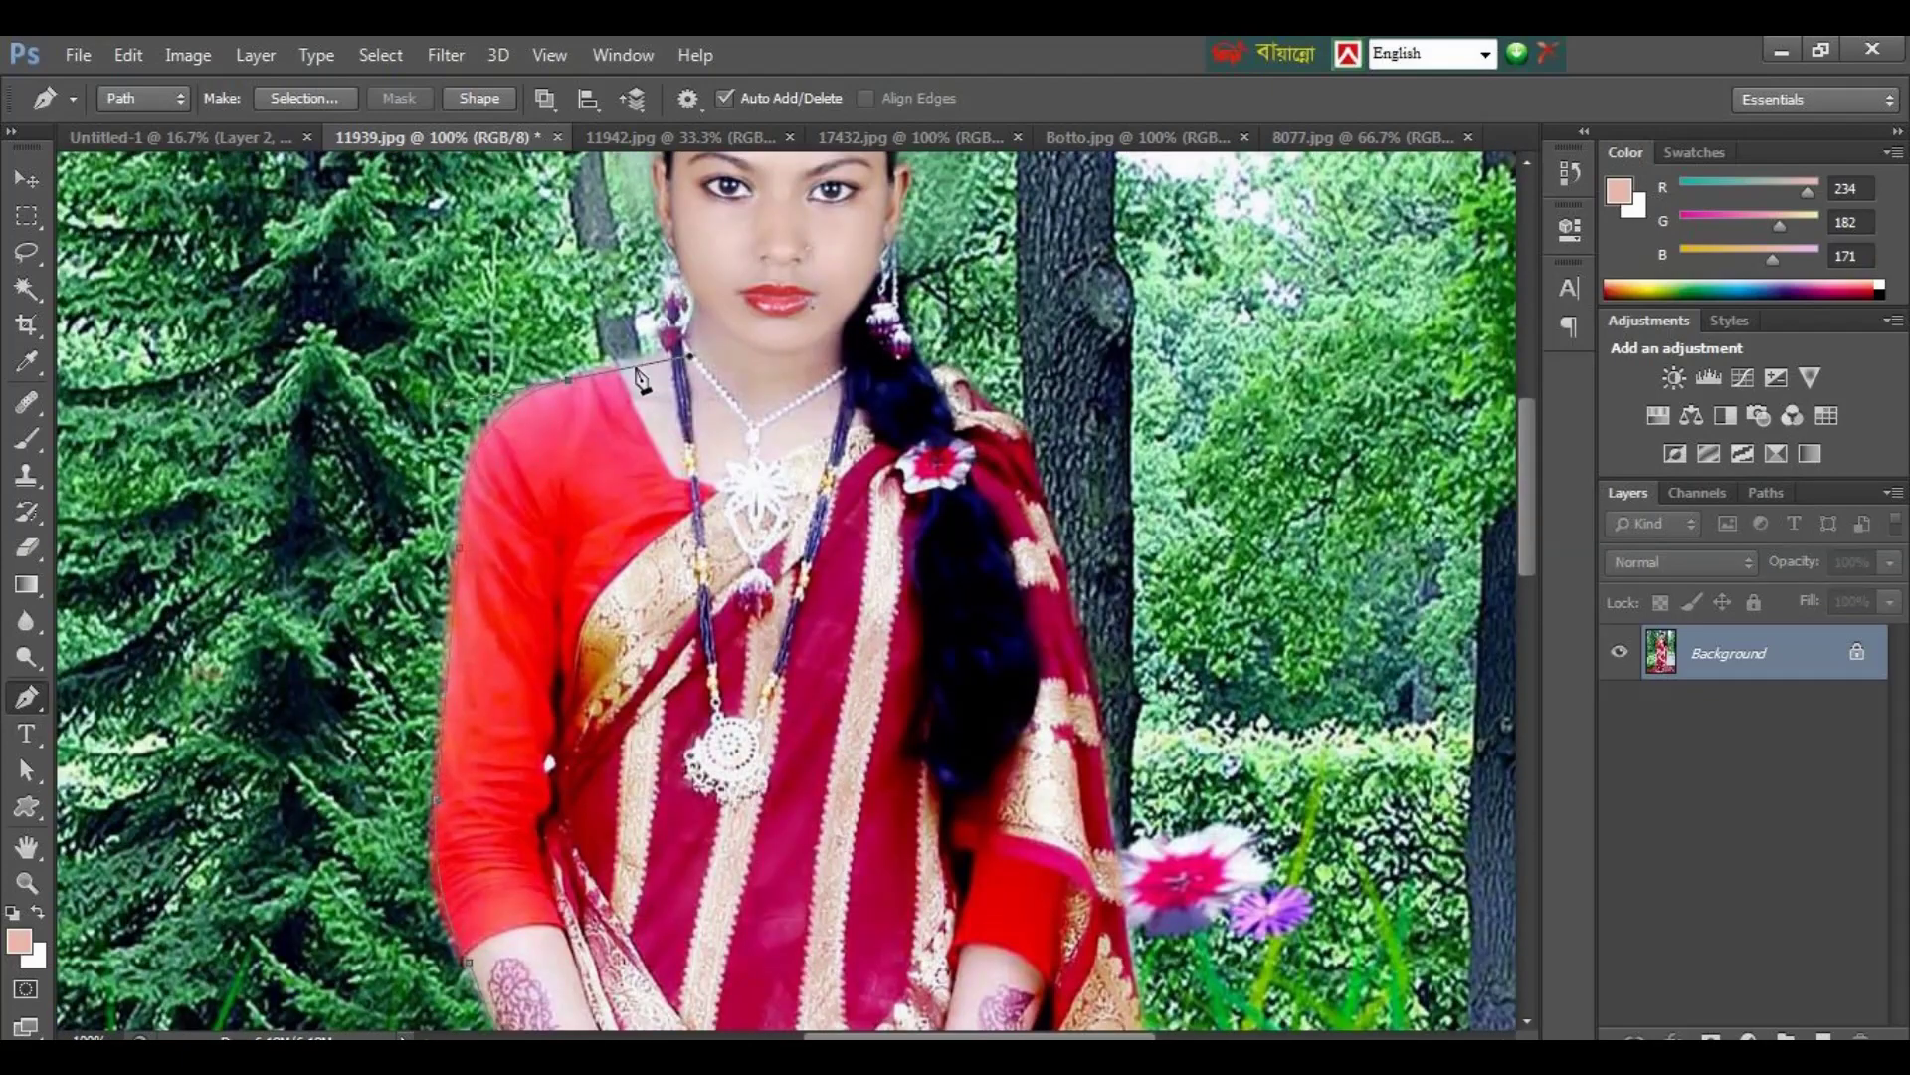
key("ctrl+z")
left_click(657, 348)
left_click(680, 325)
left_click(755, 418)
left_click(843, 365)
left_click(843, 331)
left_click(921, 368)
left_click(992, 411)
left_click(1040, 495)
scroll(1102, 736, "down", 3)
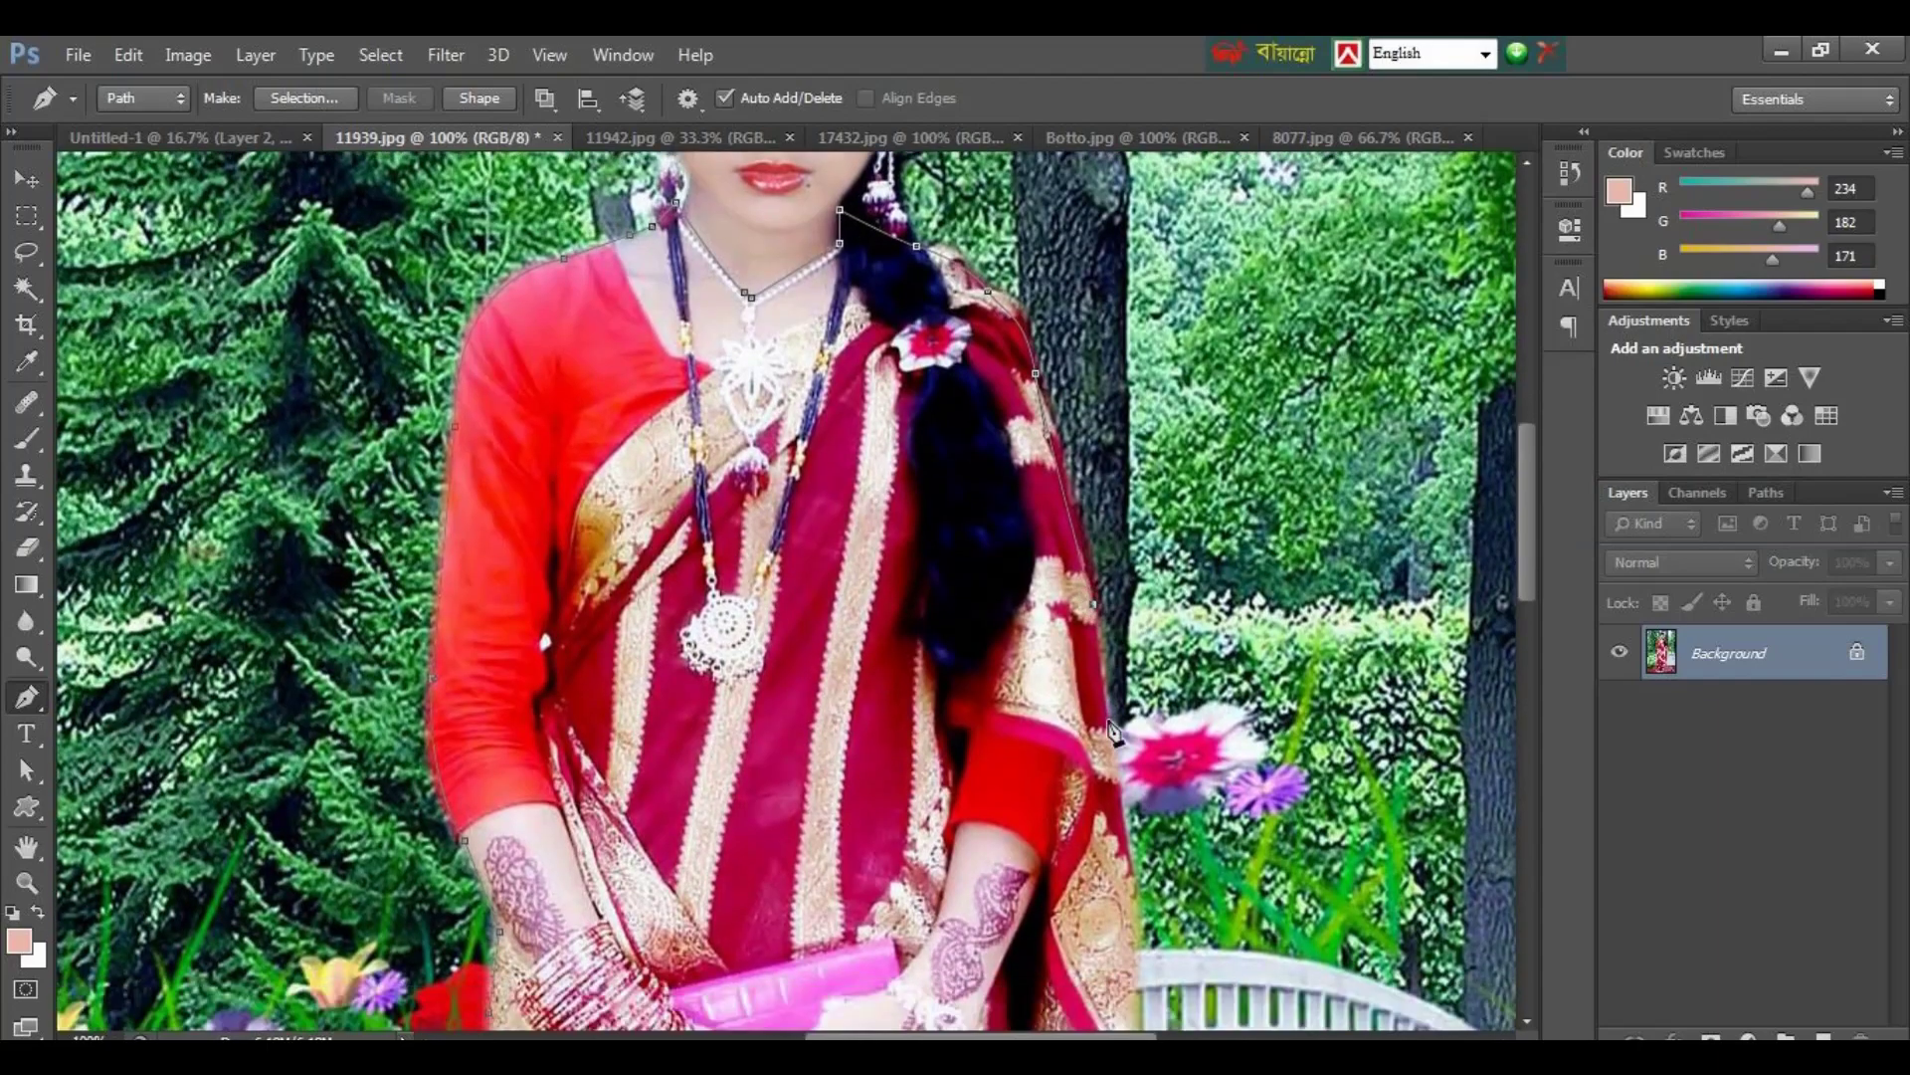
scroll(1095, 741, "down", 3)
scroll(1085, 746, "down", 2)
scroll(1023, 756, "down", 2)
scroll(1019, 756, "down", 3)
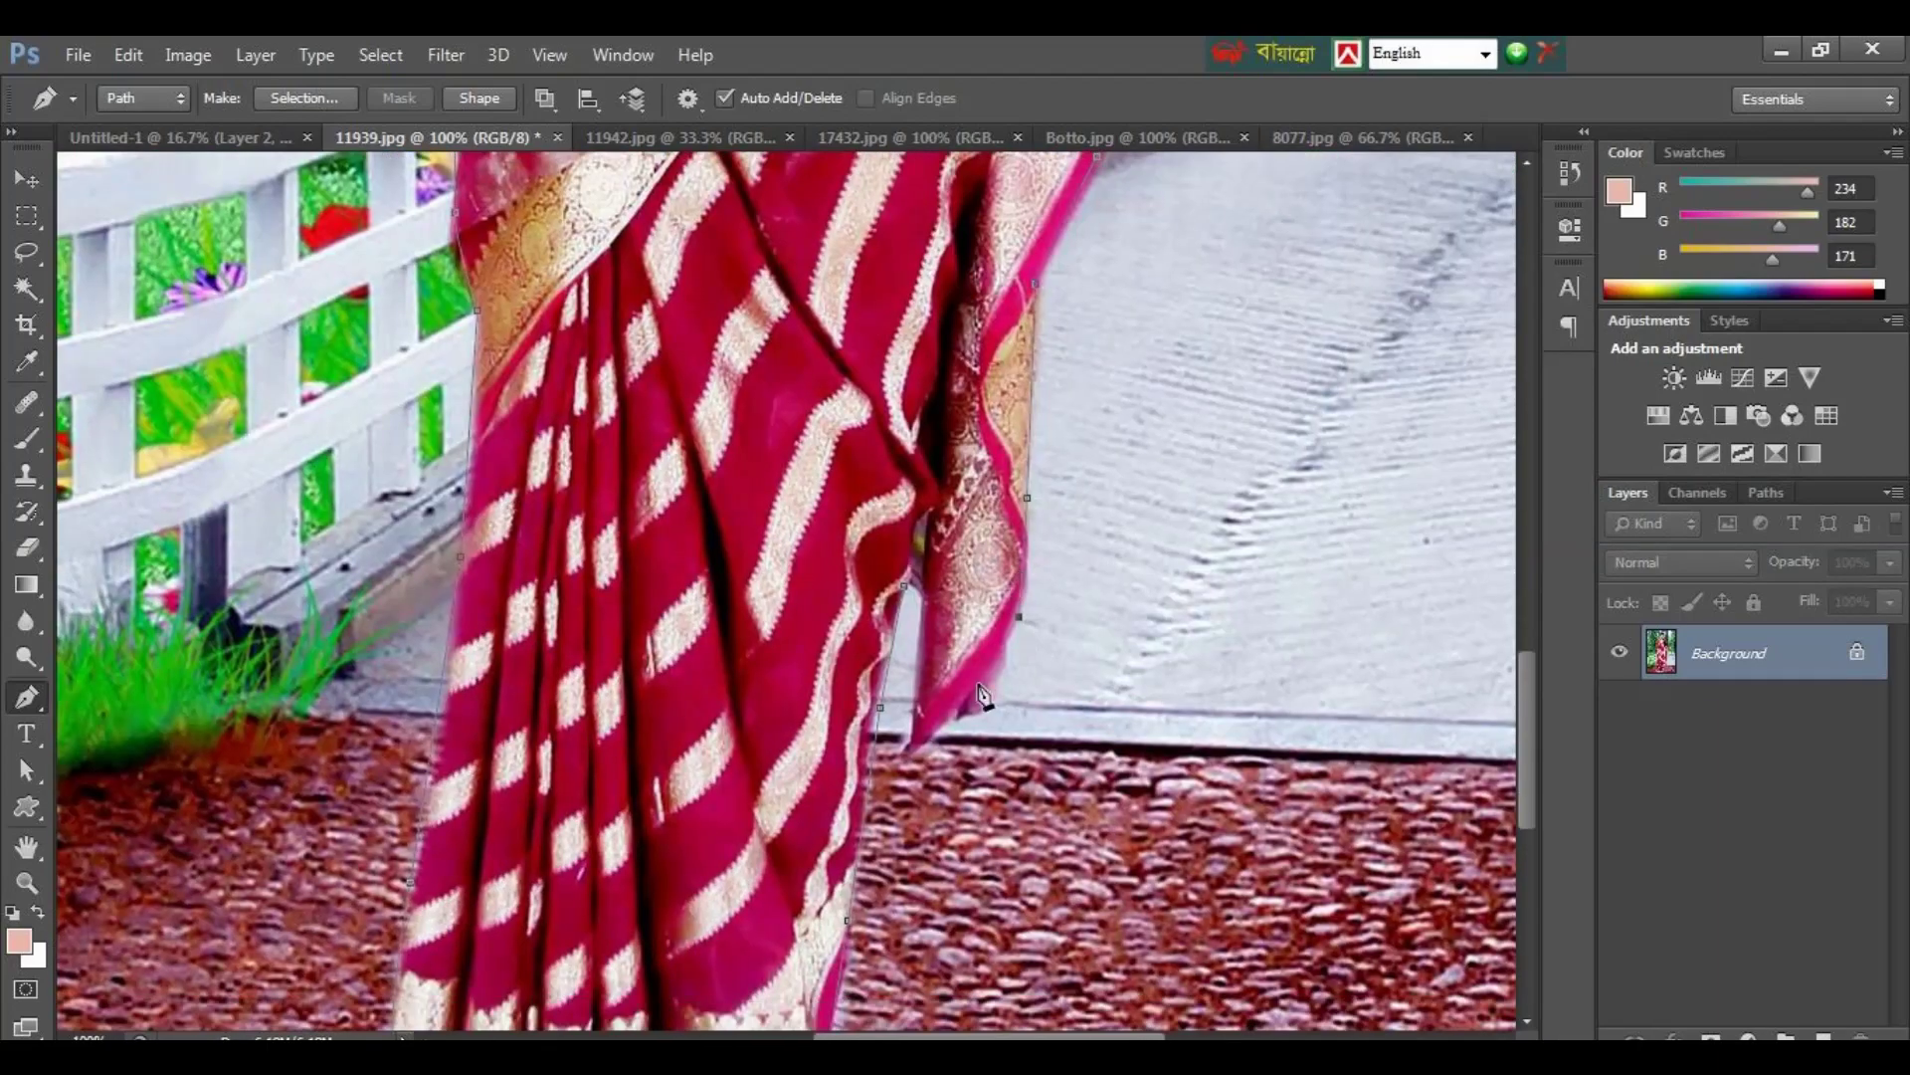
scroll(906, 597, "down", 1)
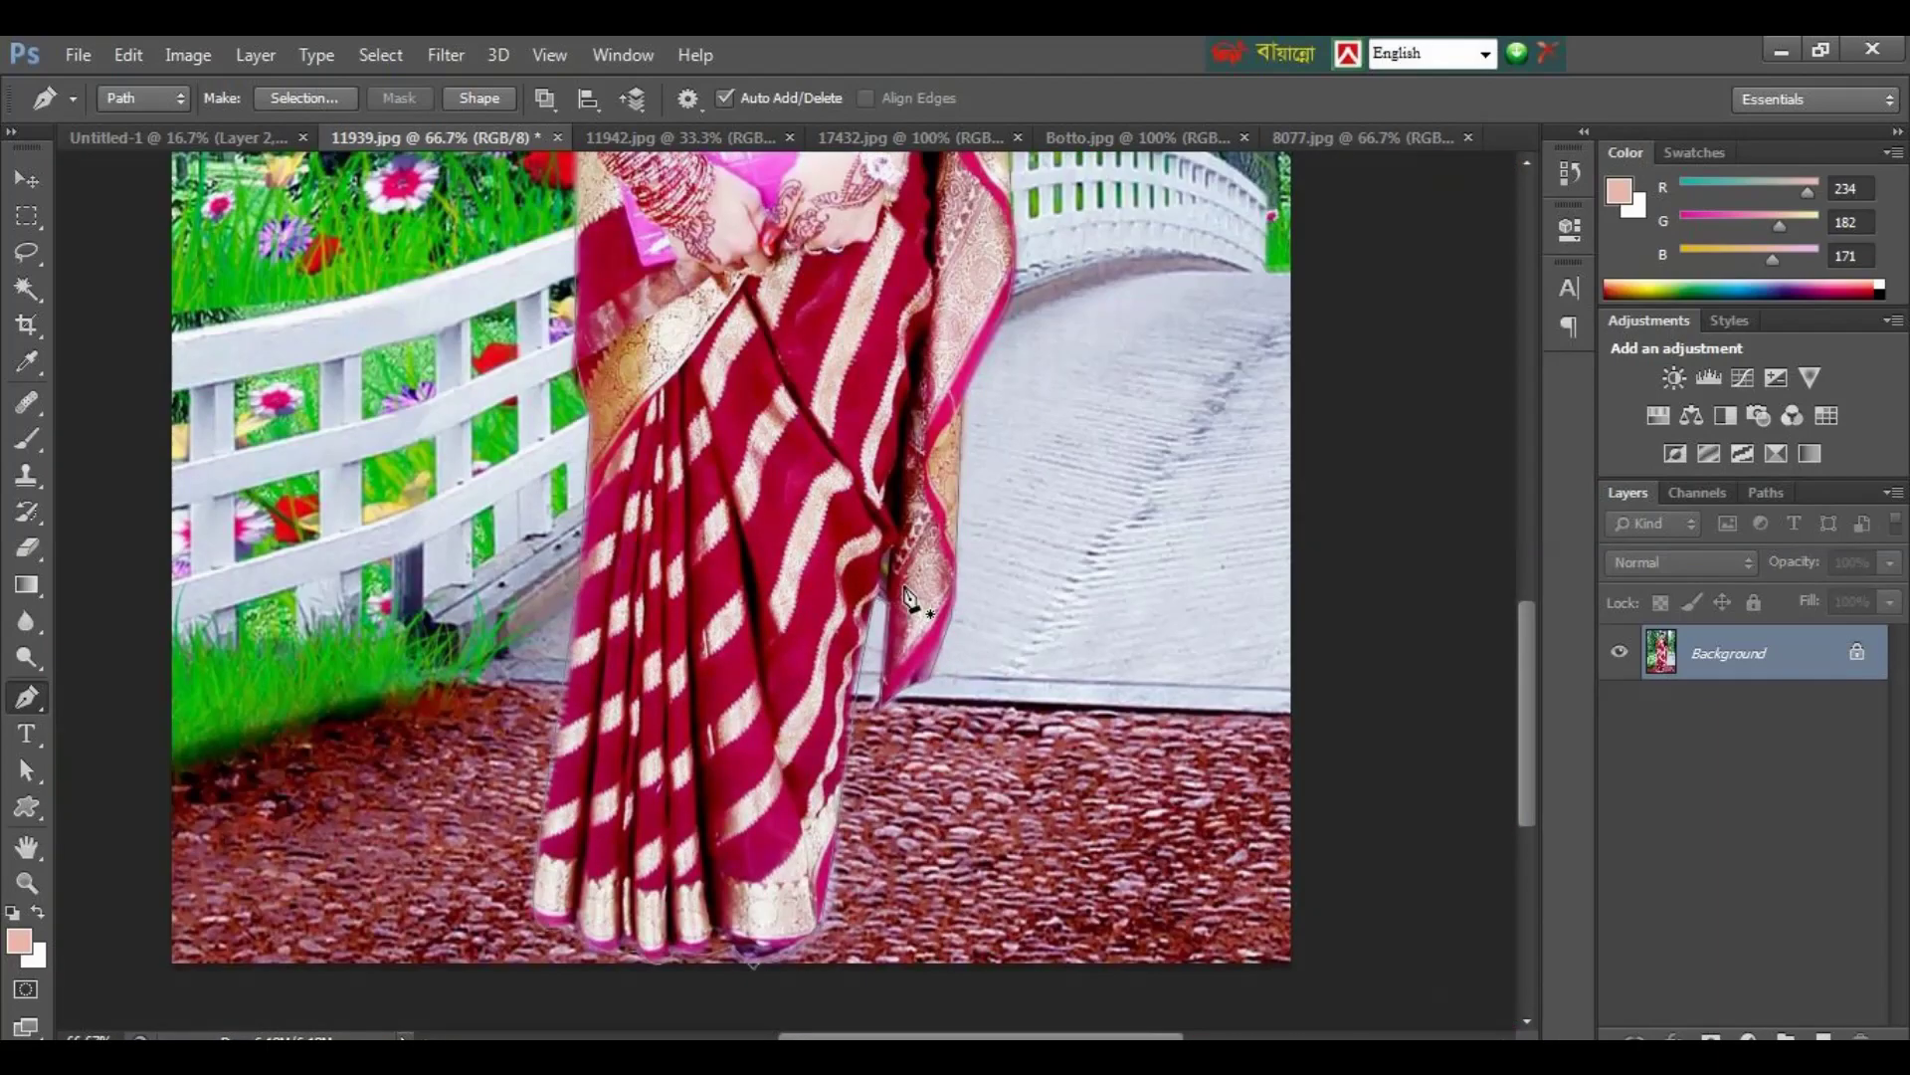
scroll(906, 595, "down", 1)
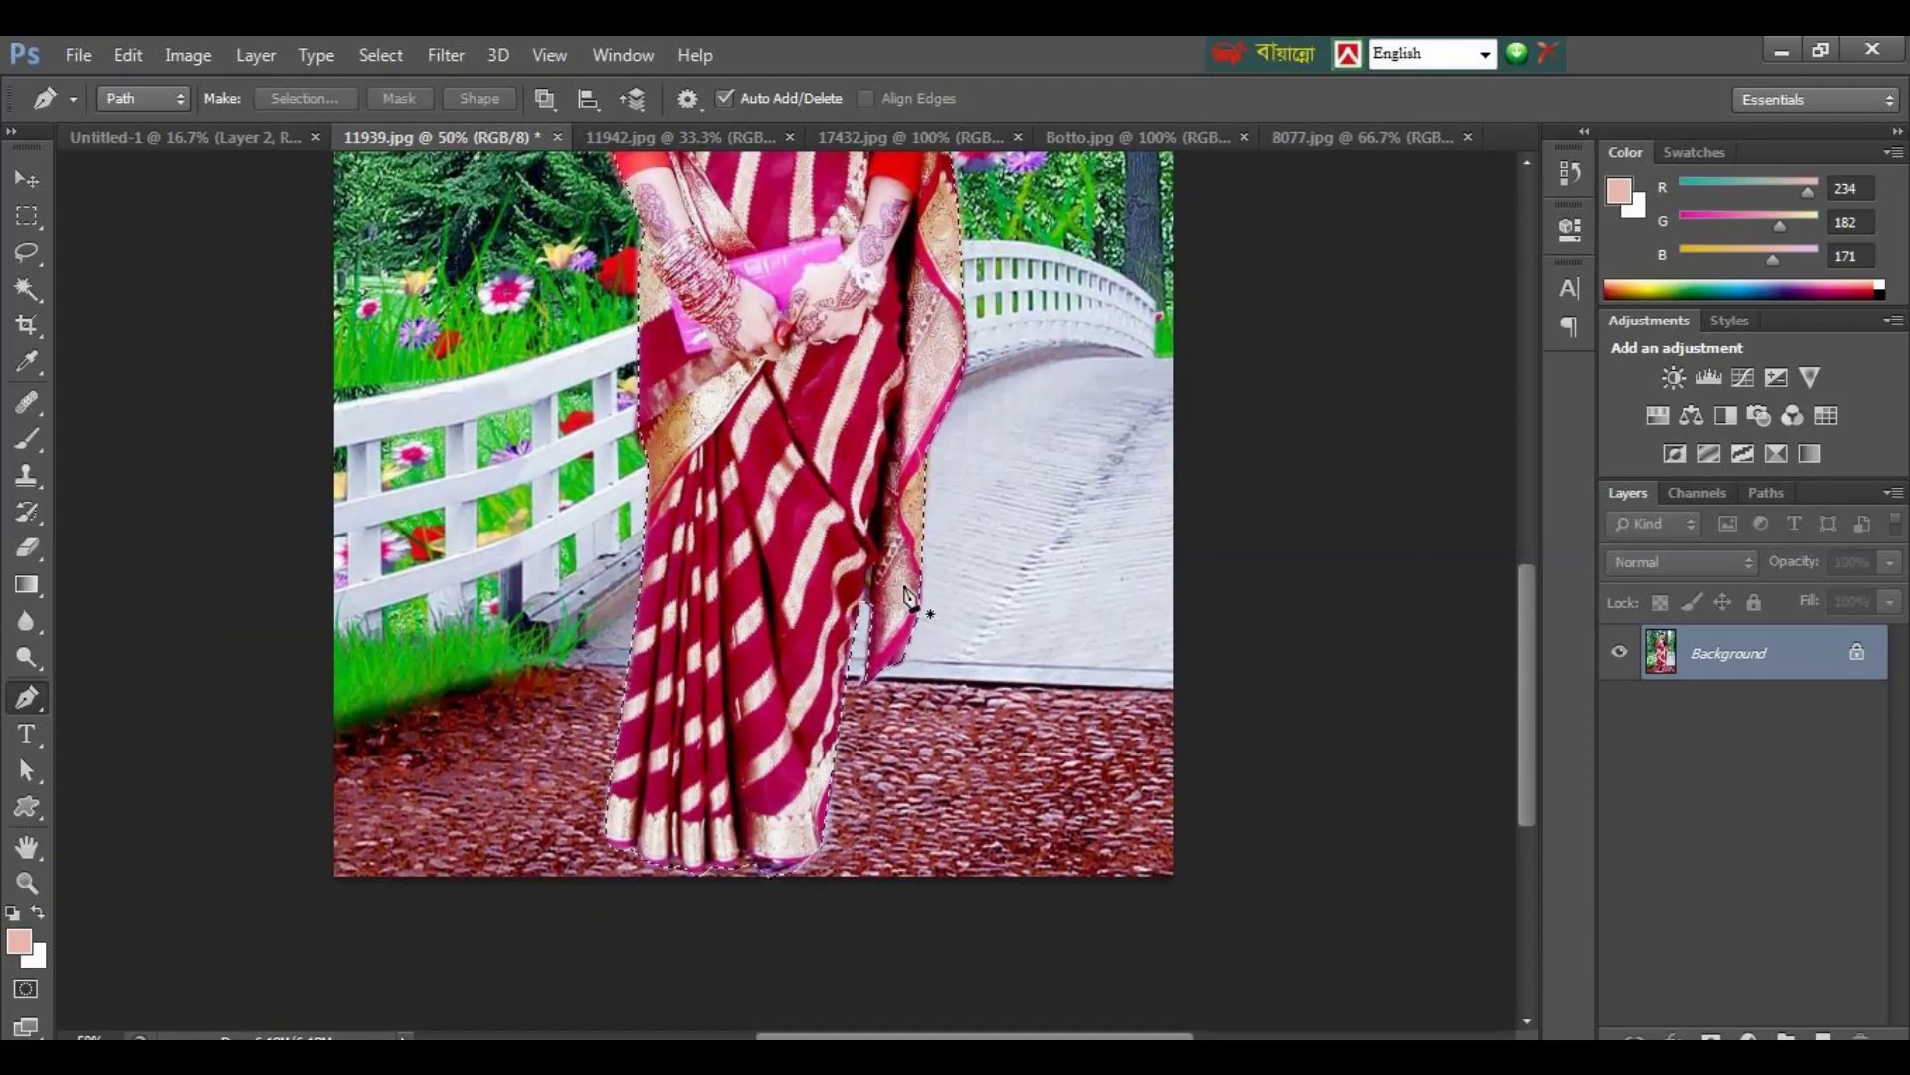
scroll(906, 595, "up", 1)
scroll(905, 595, "up", 2)
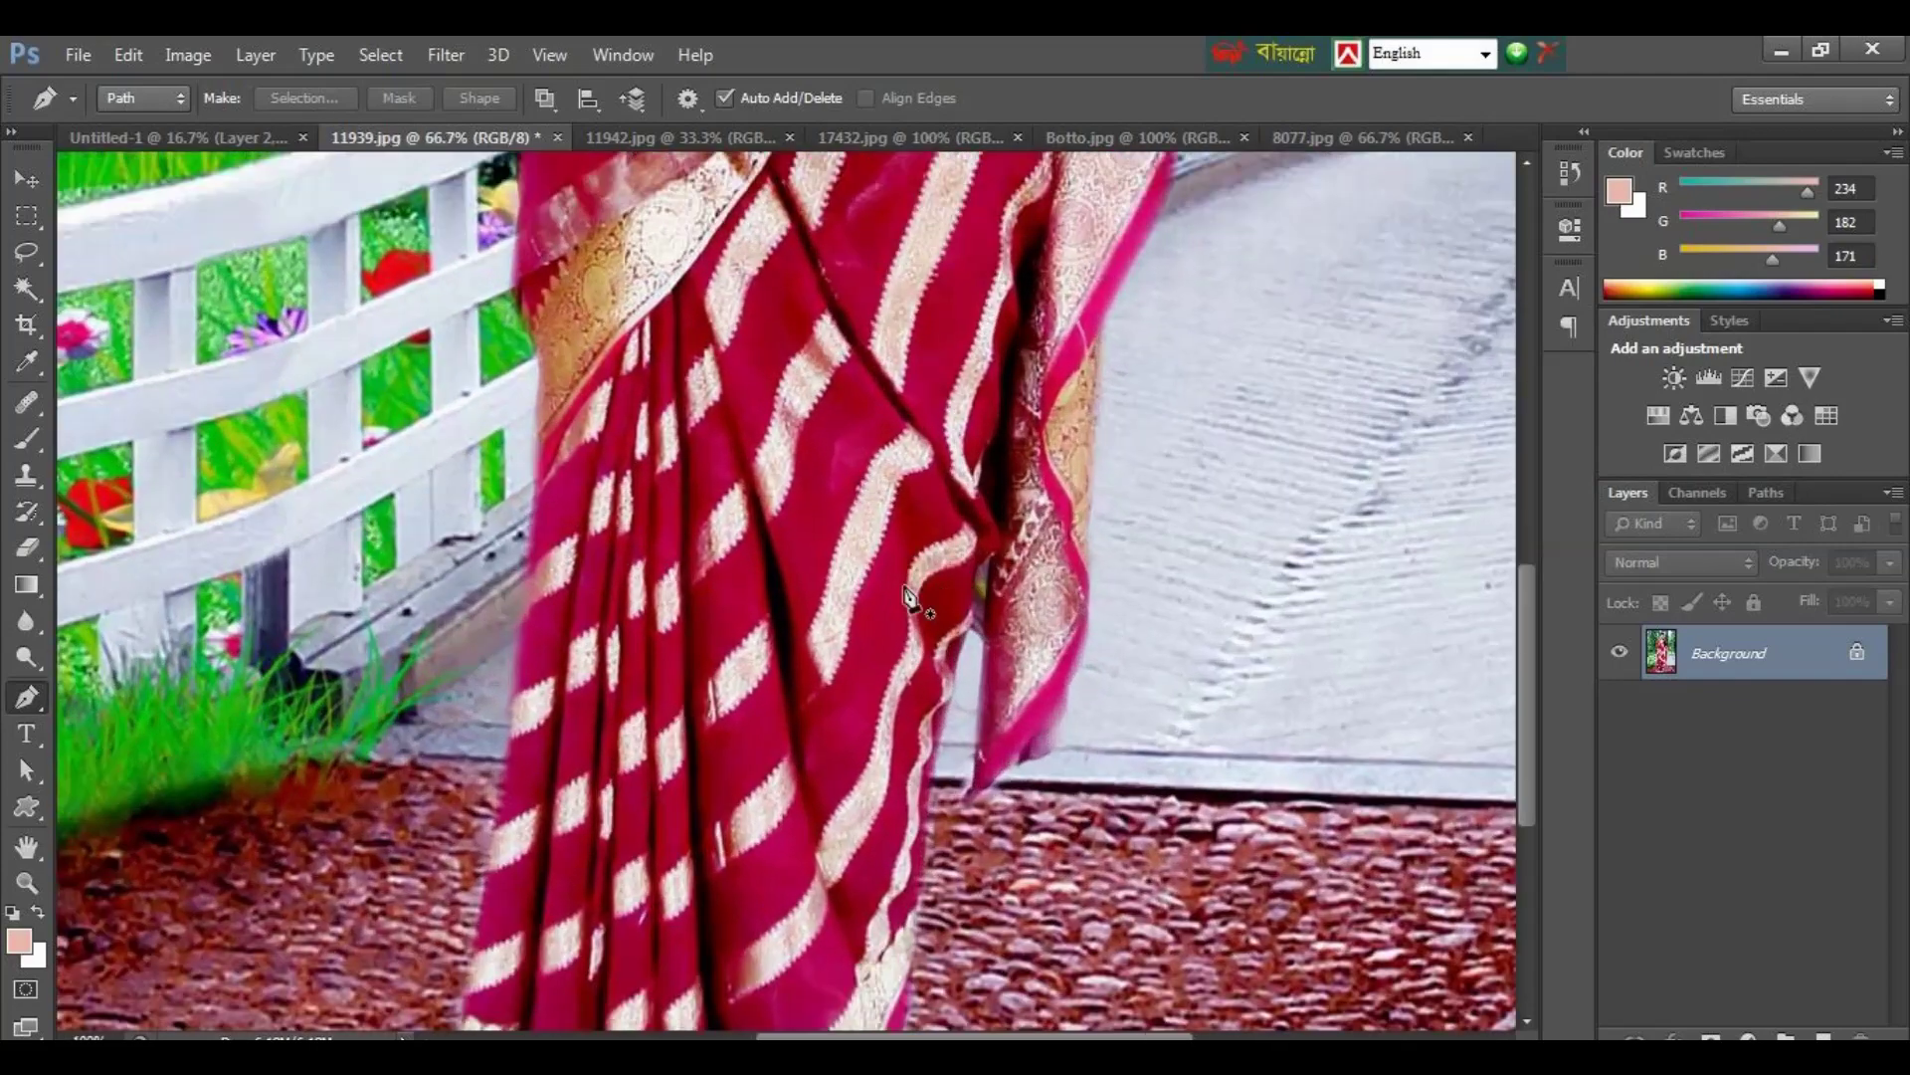
Step: Copy the saree selection to its own layer and drag it into Untitled-1 as Layer 3 below the hijab
scroll(906, 595, "down", 1)
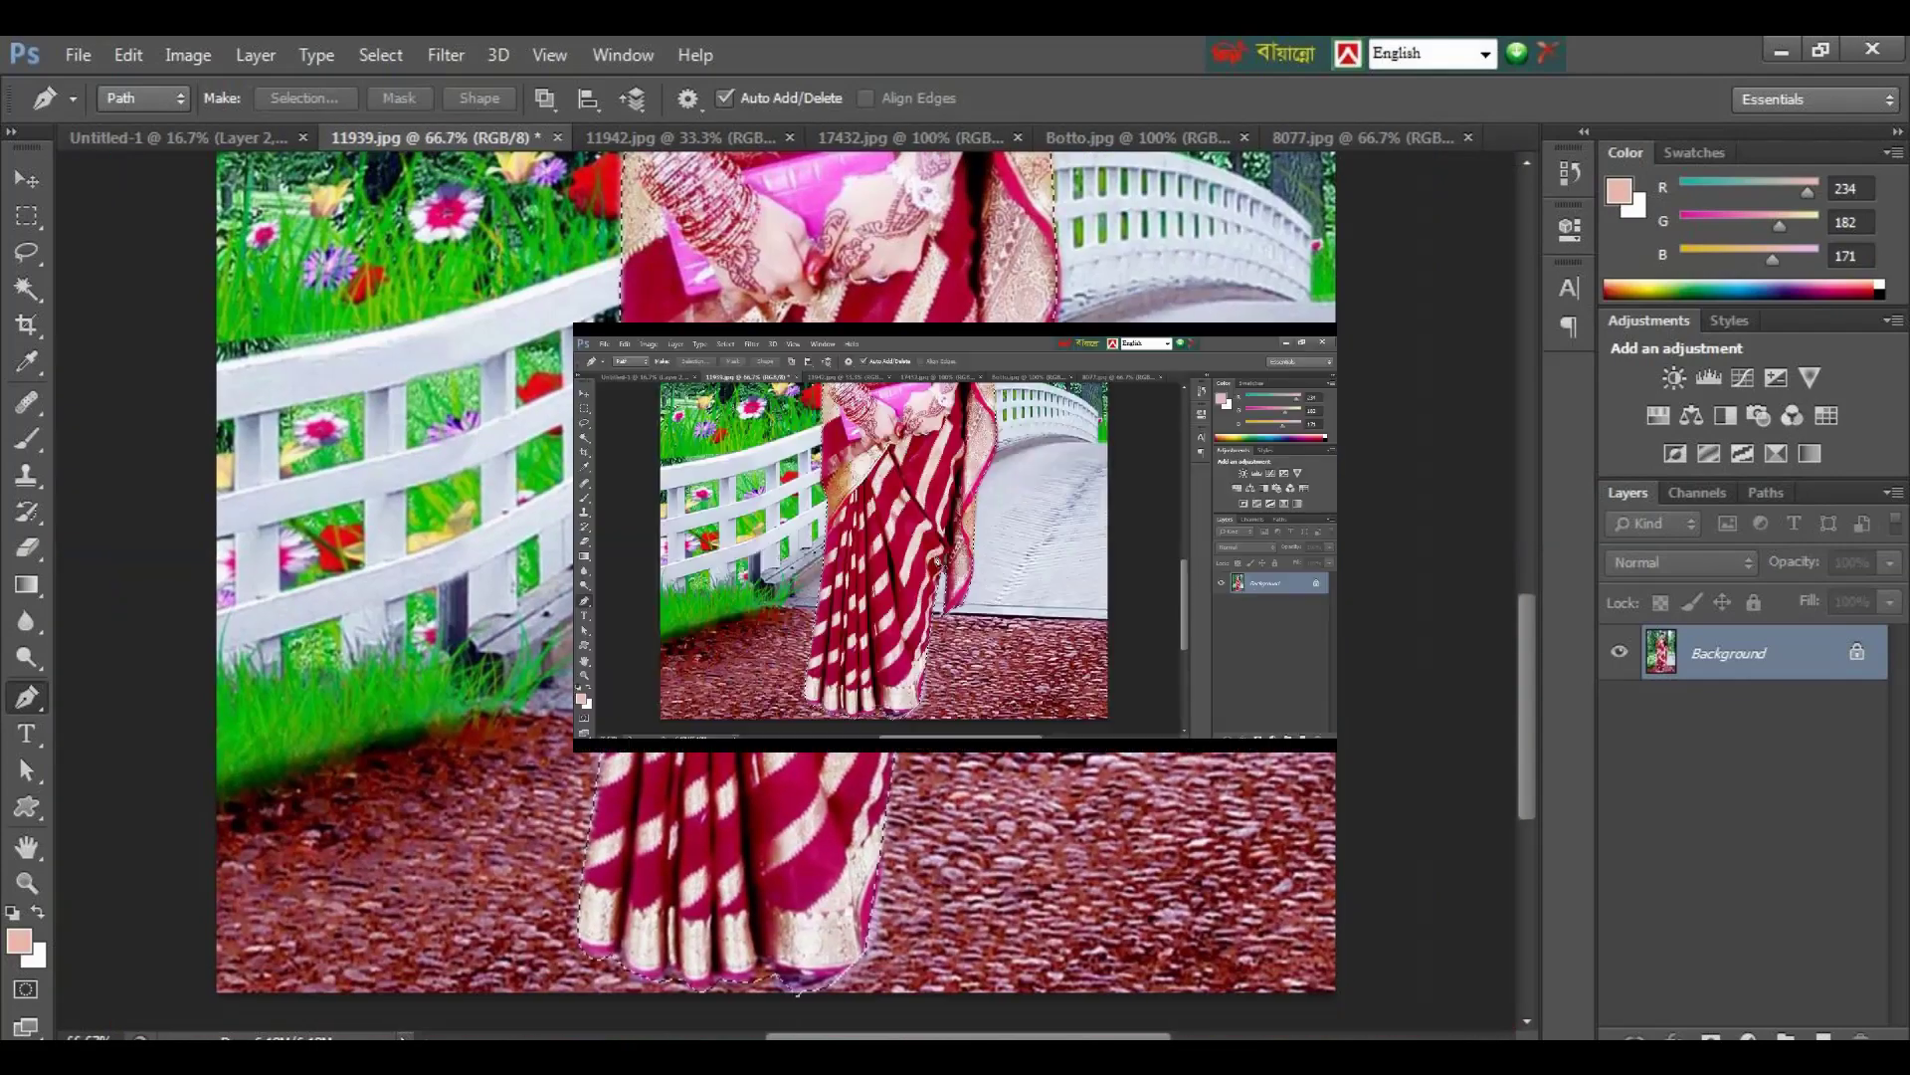
key("ctrl+j")
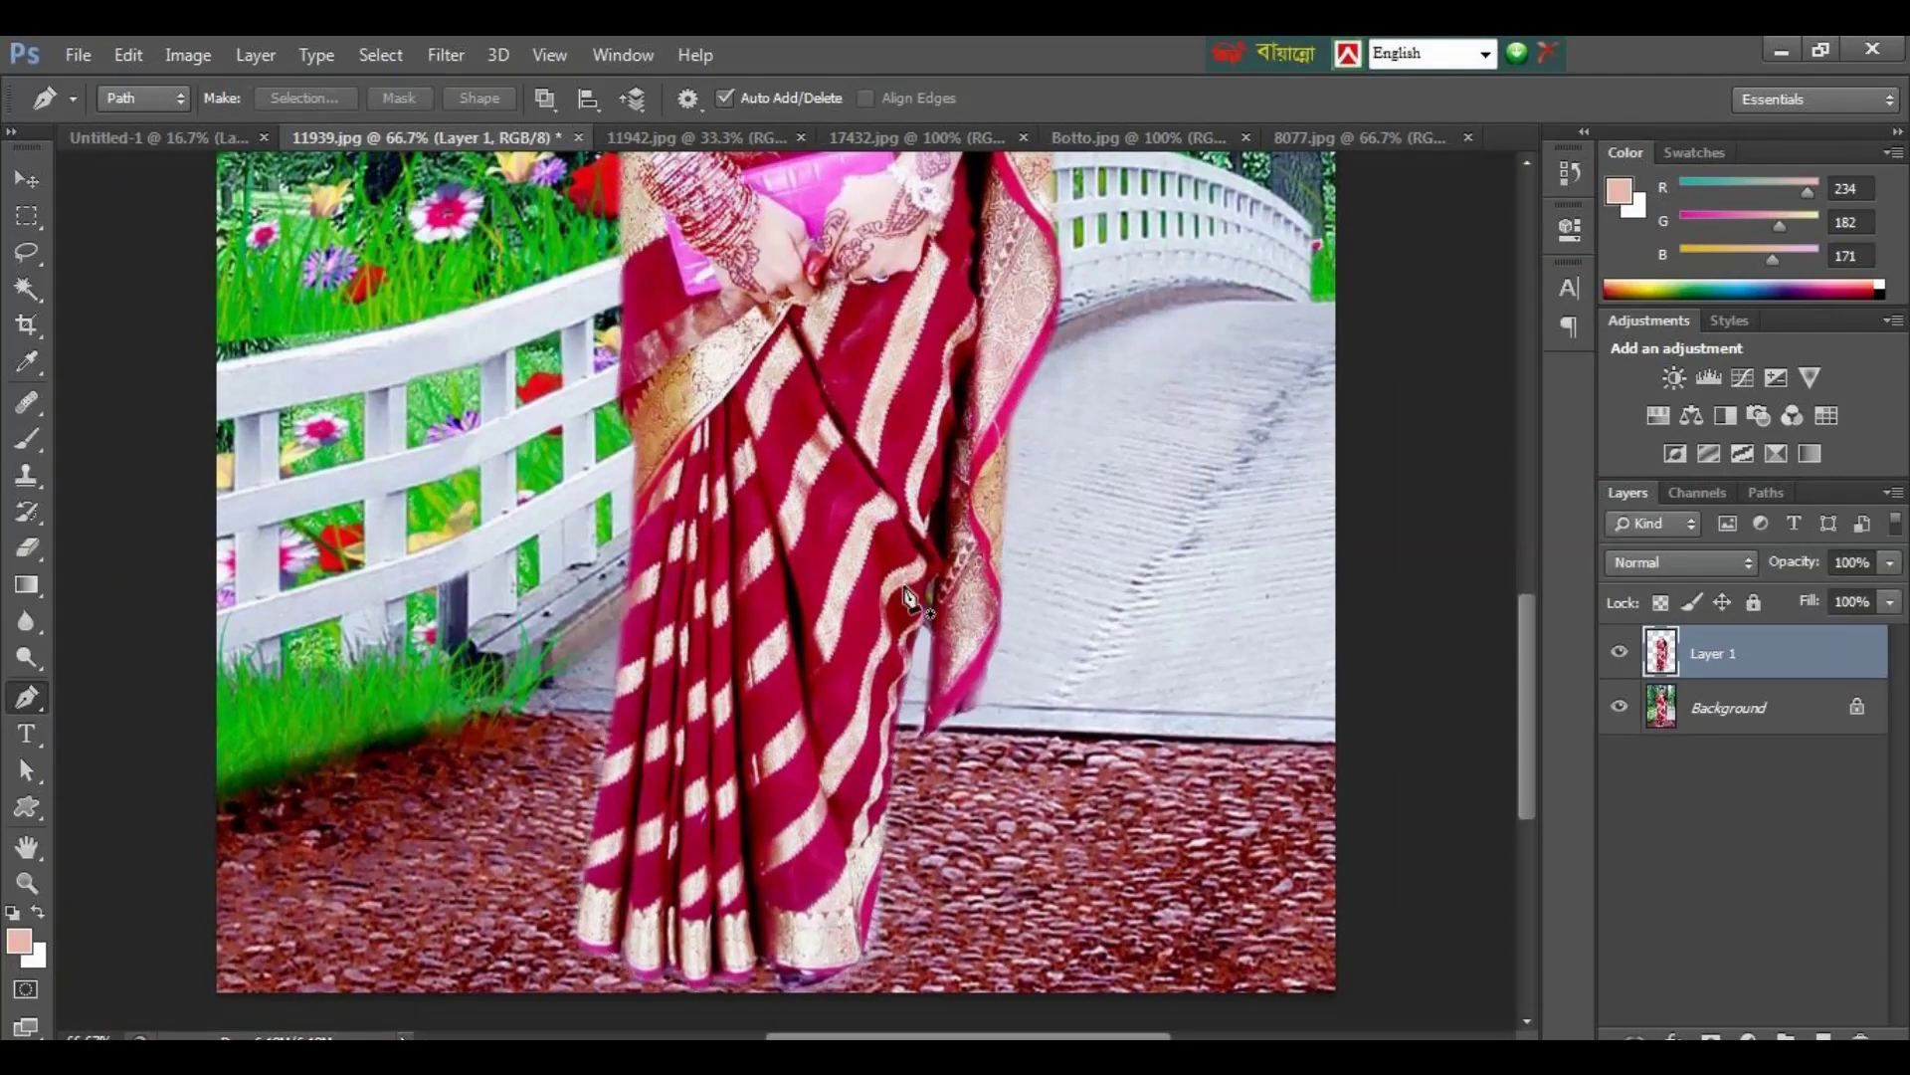
key("v")
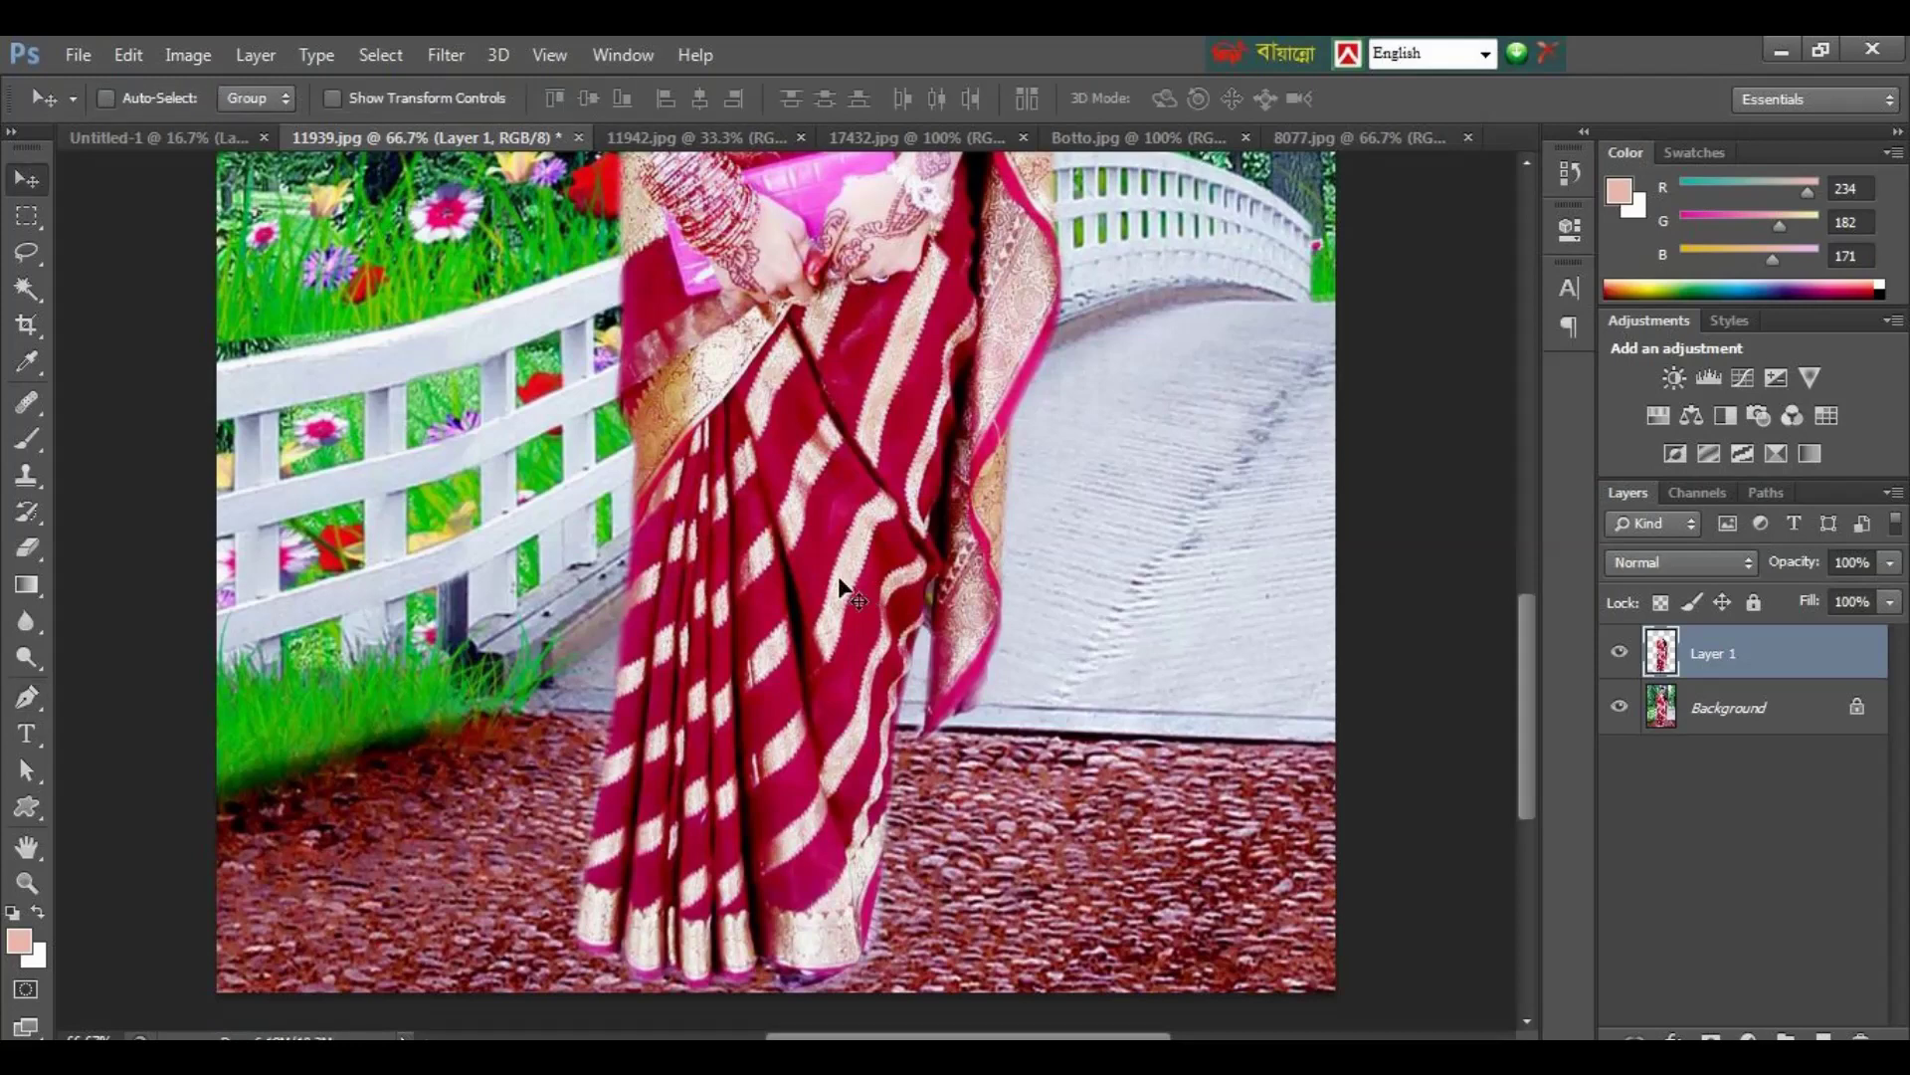
mouse_move(841, 589)
left_mouse_down()
mouse_move(796, 502)
mouse_move(733, 597)
left_mouse_up()
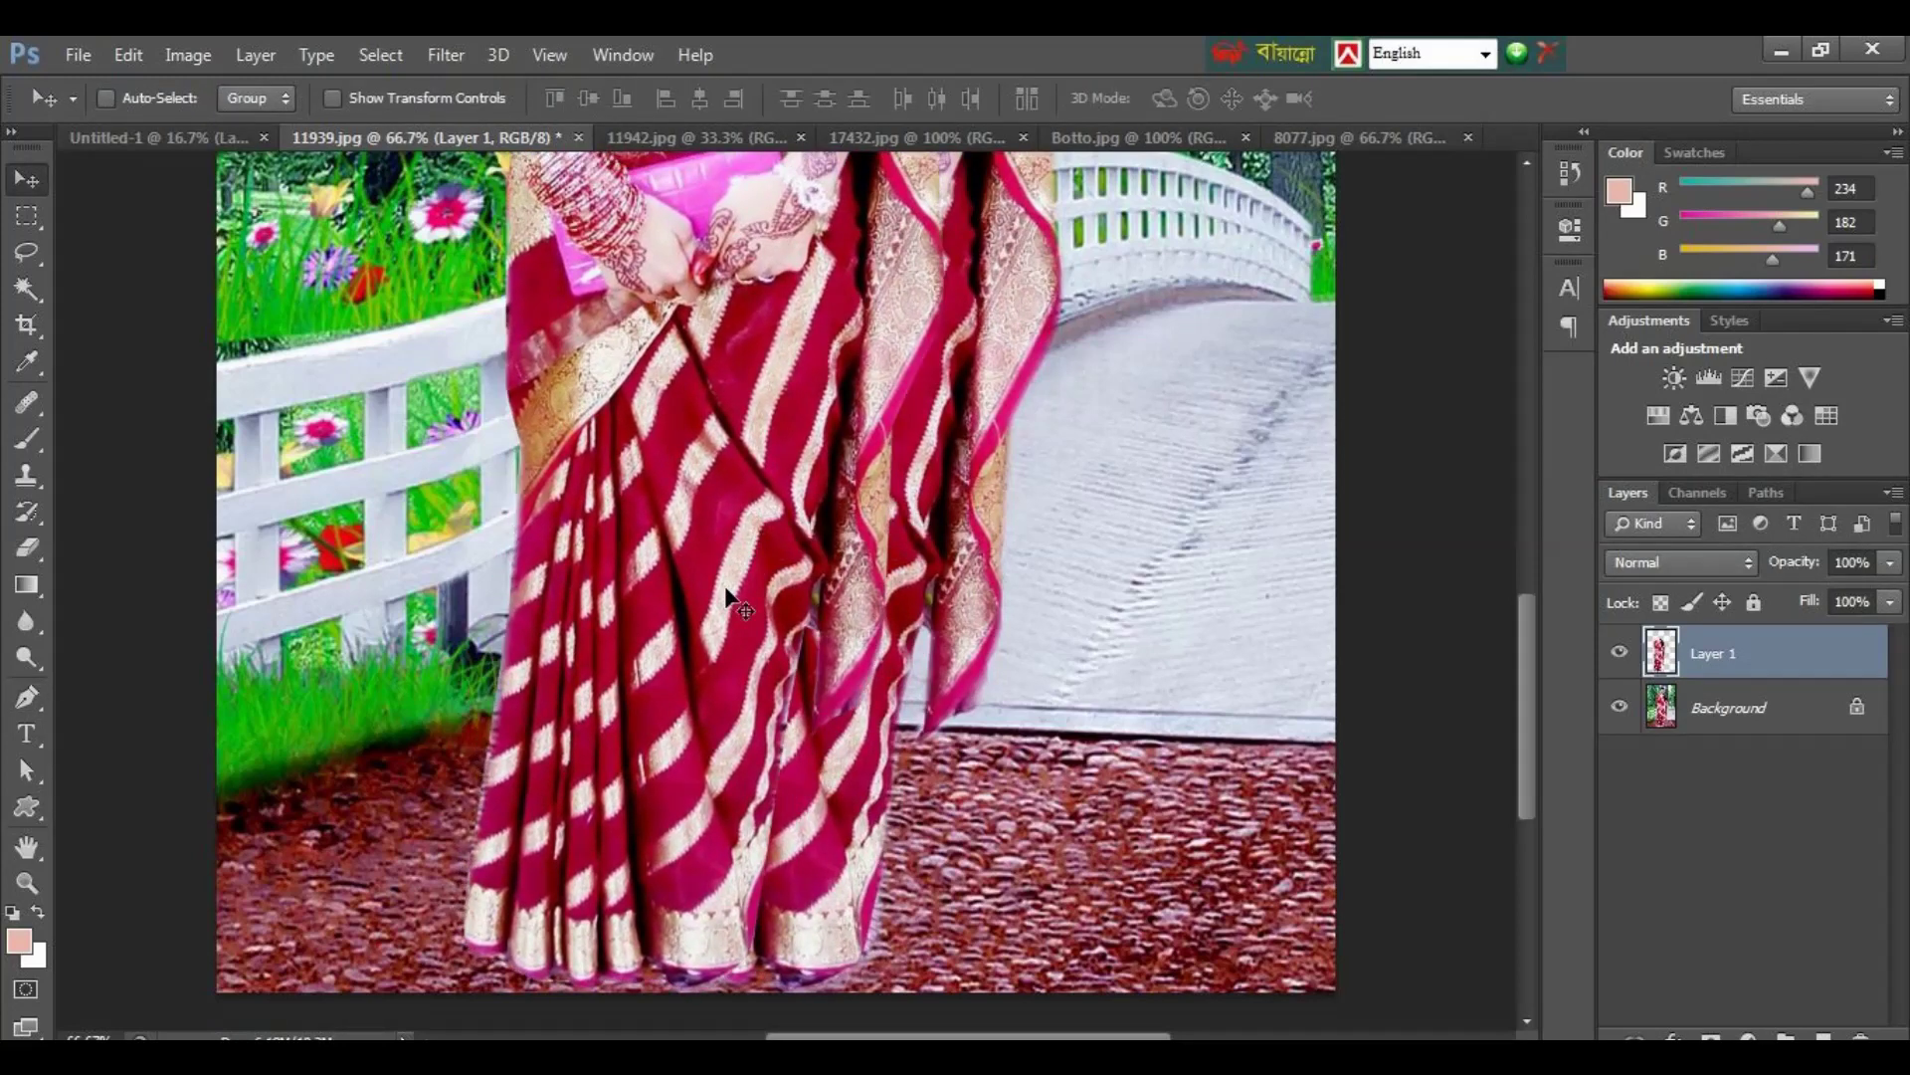
key("ctrl+minus")
key("ctrl+alt+z")
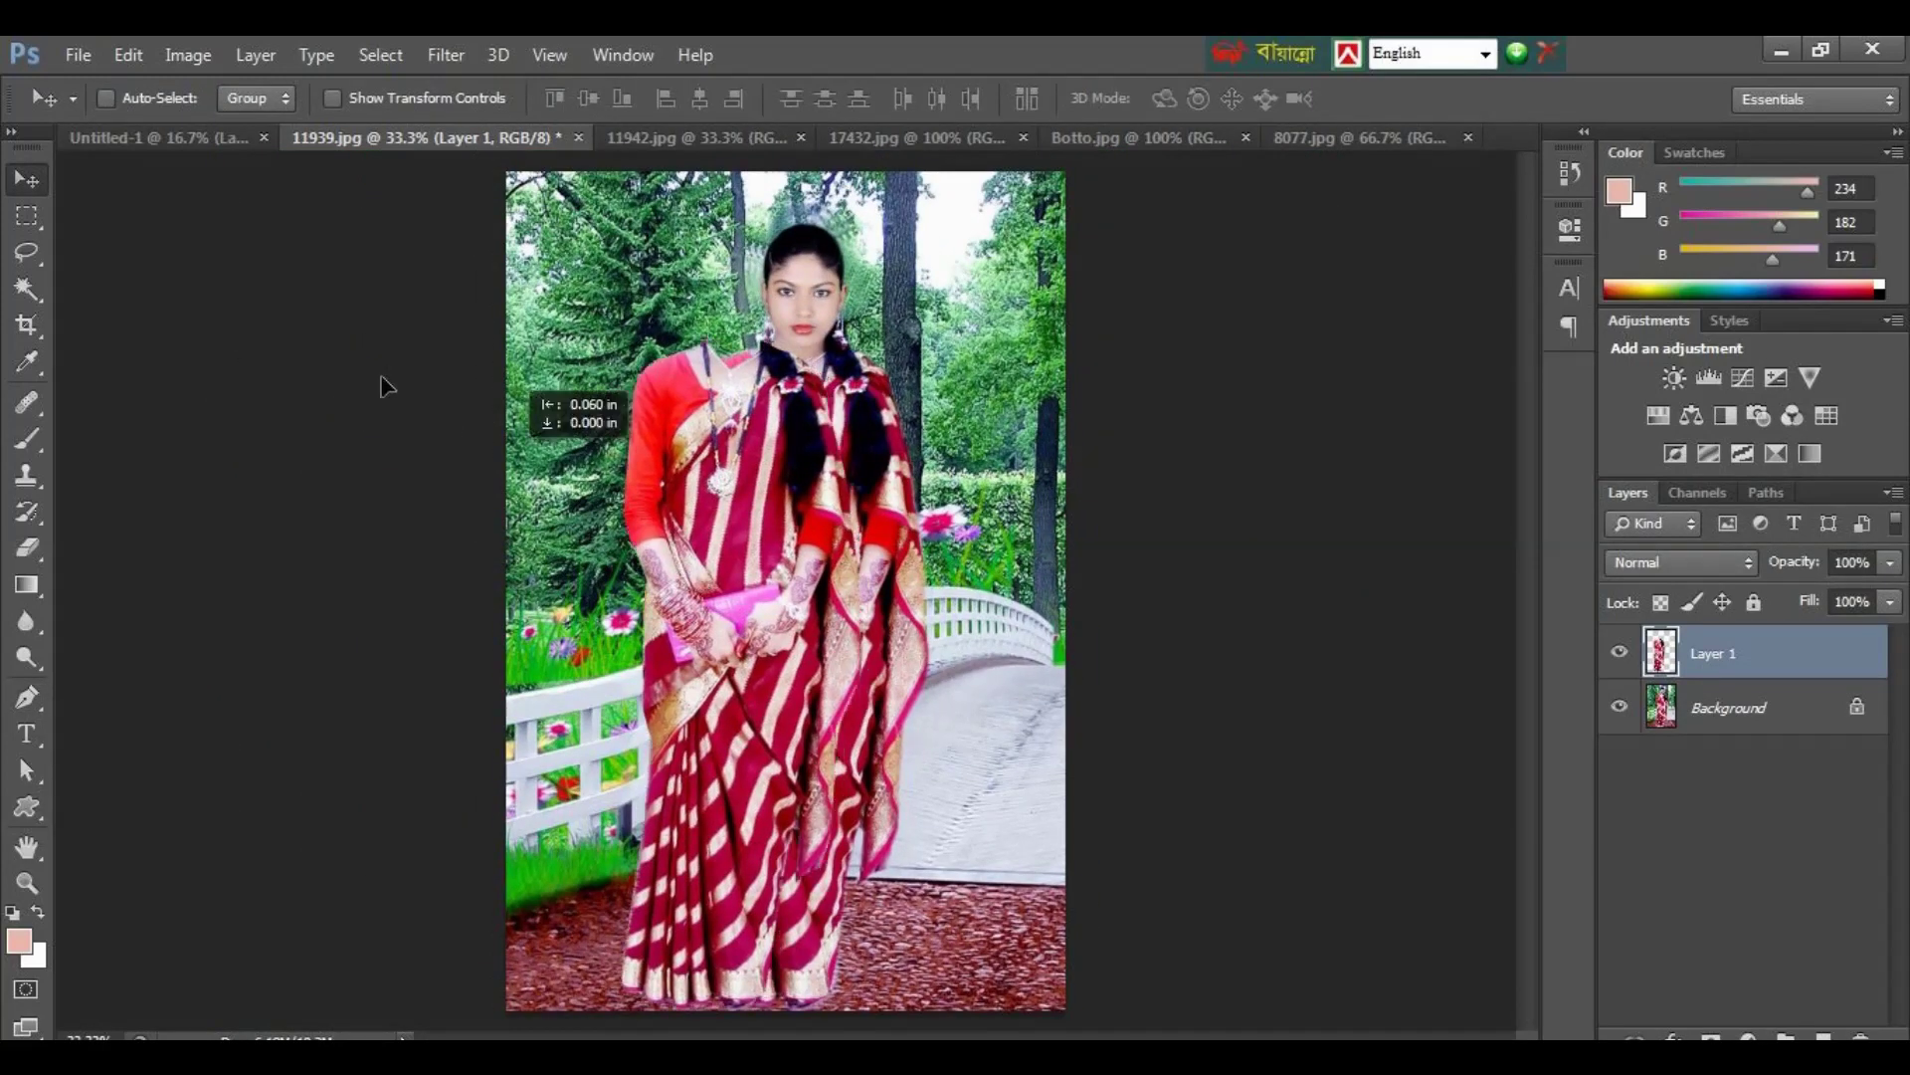
key("ctrl+alt+z")
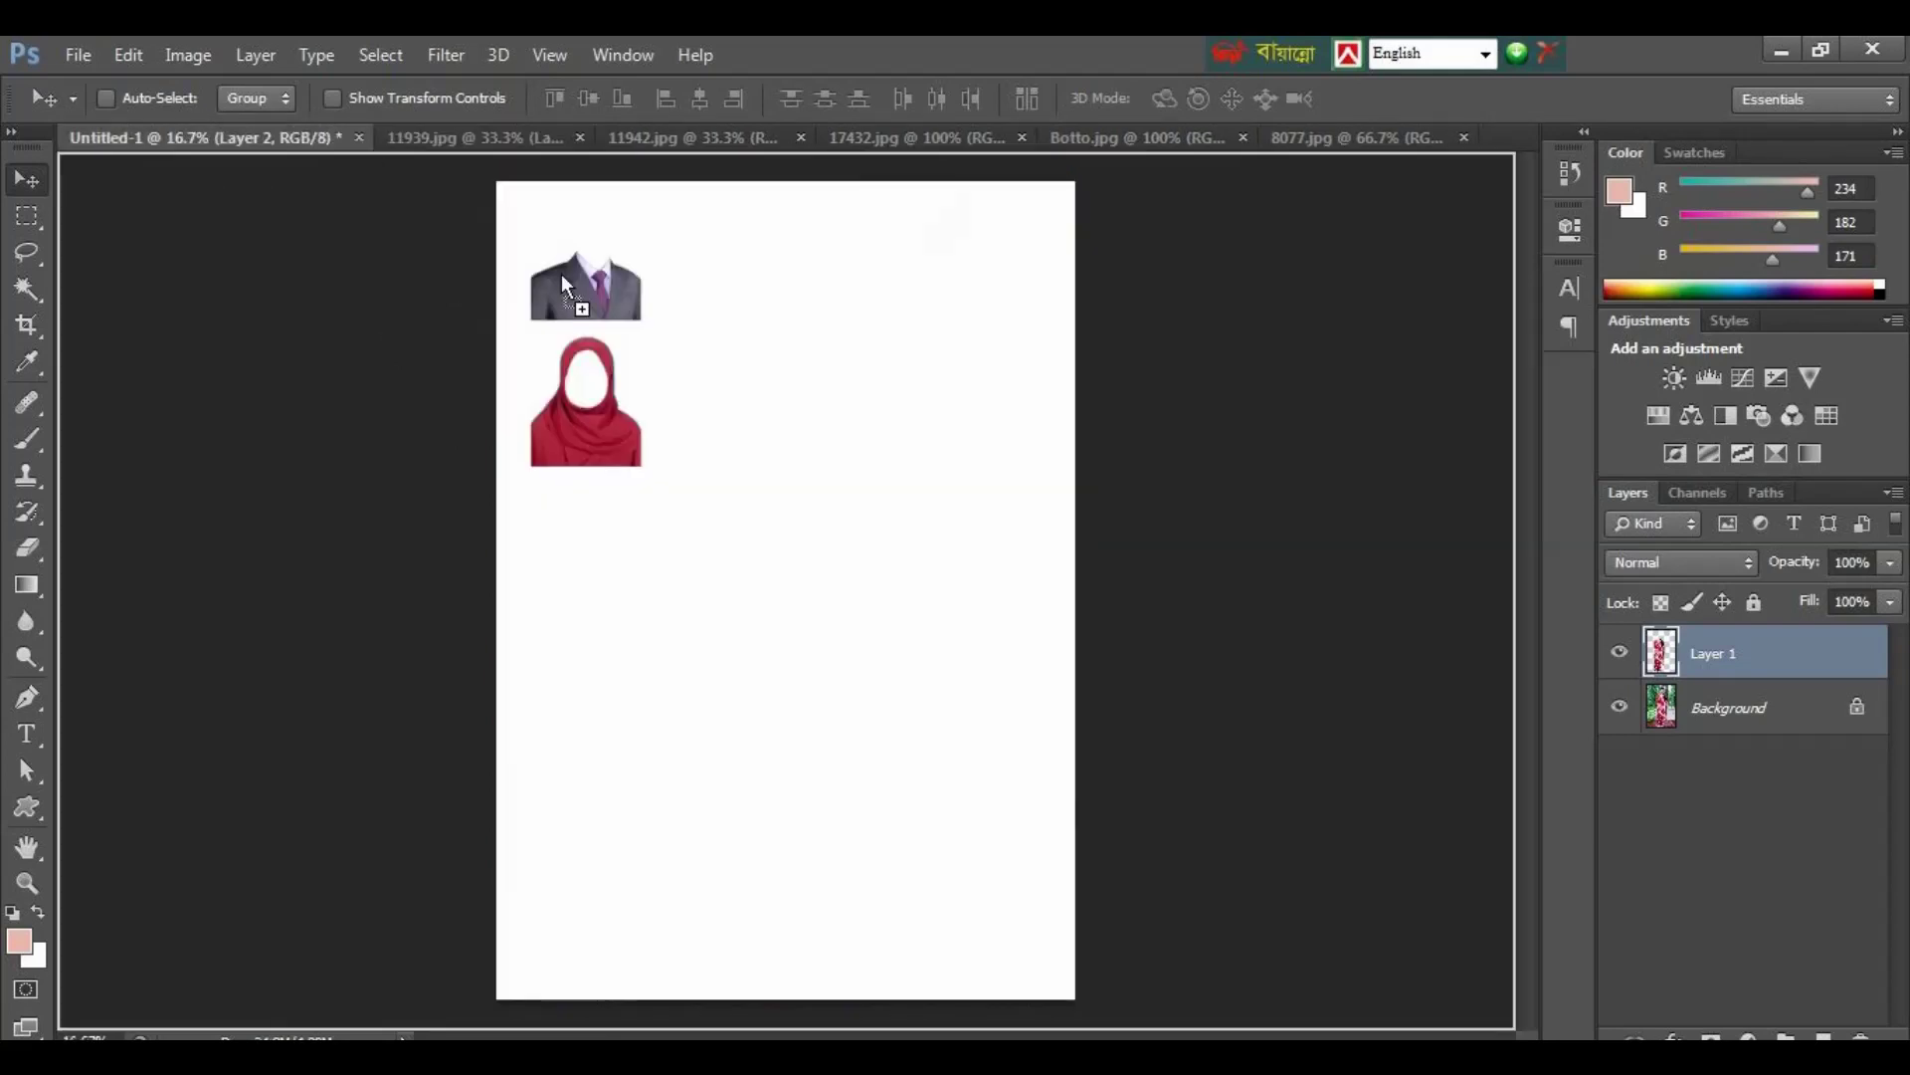
mouse_move(213, 121)
left_mouse_down()
mouse_move(660, 340)
mouse_move(589, 596)
left_mouse_up()
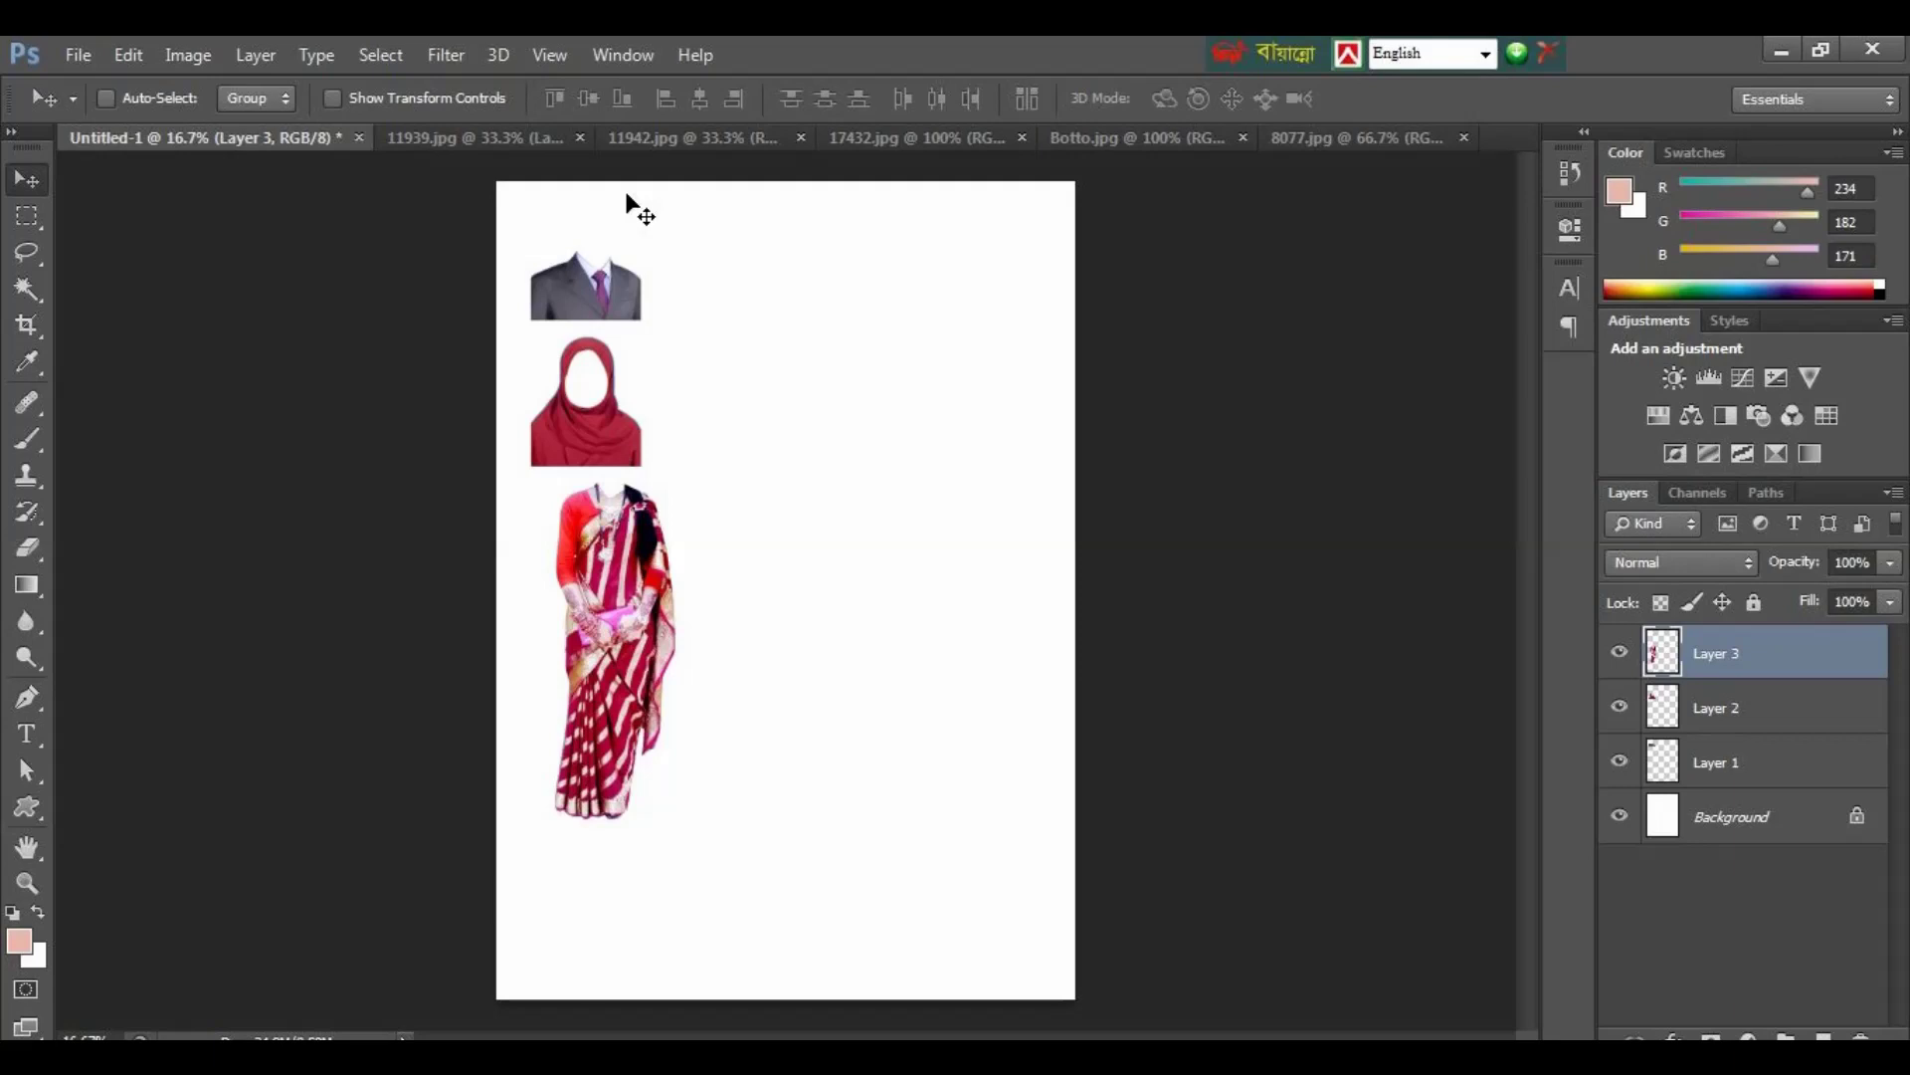
left_click(669, 137)
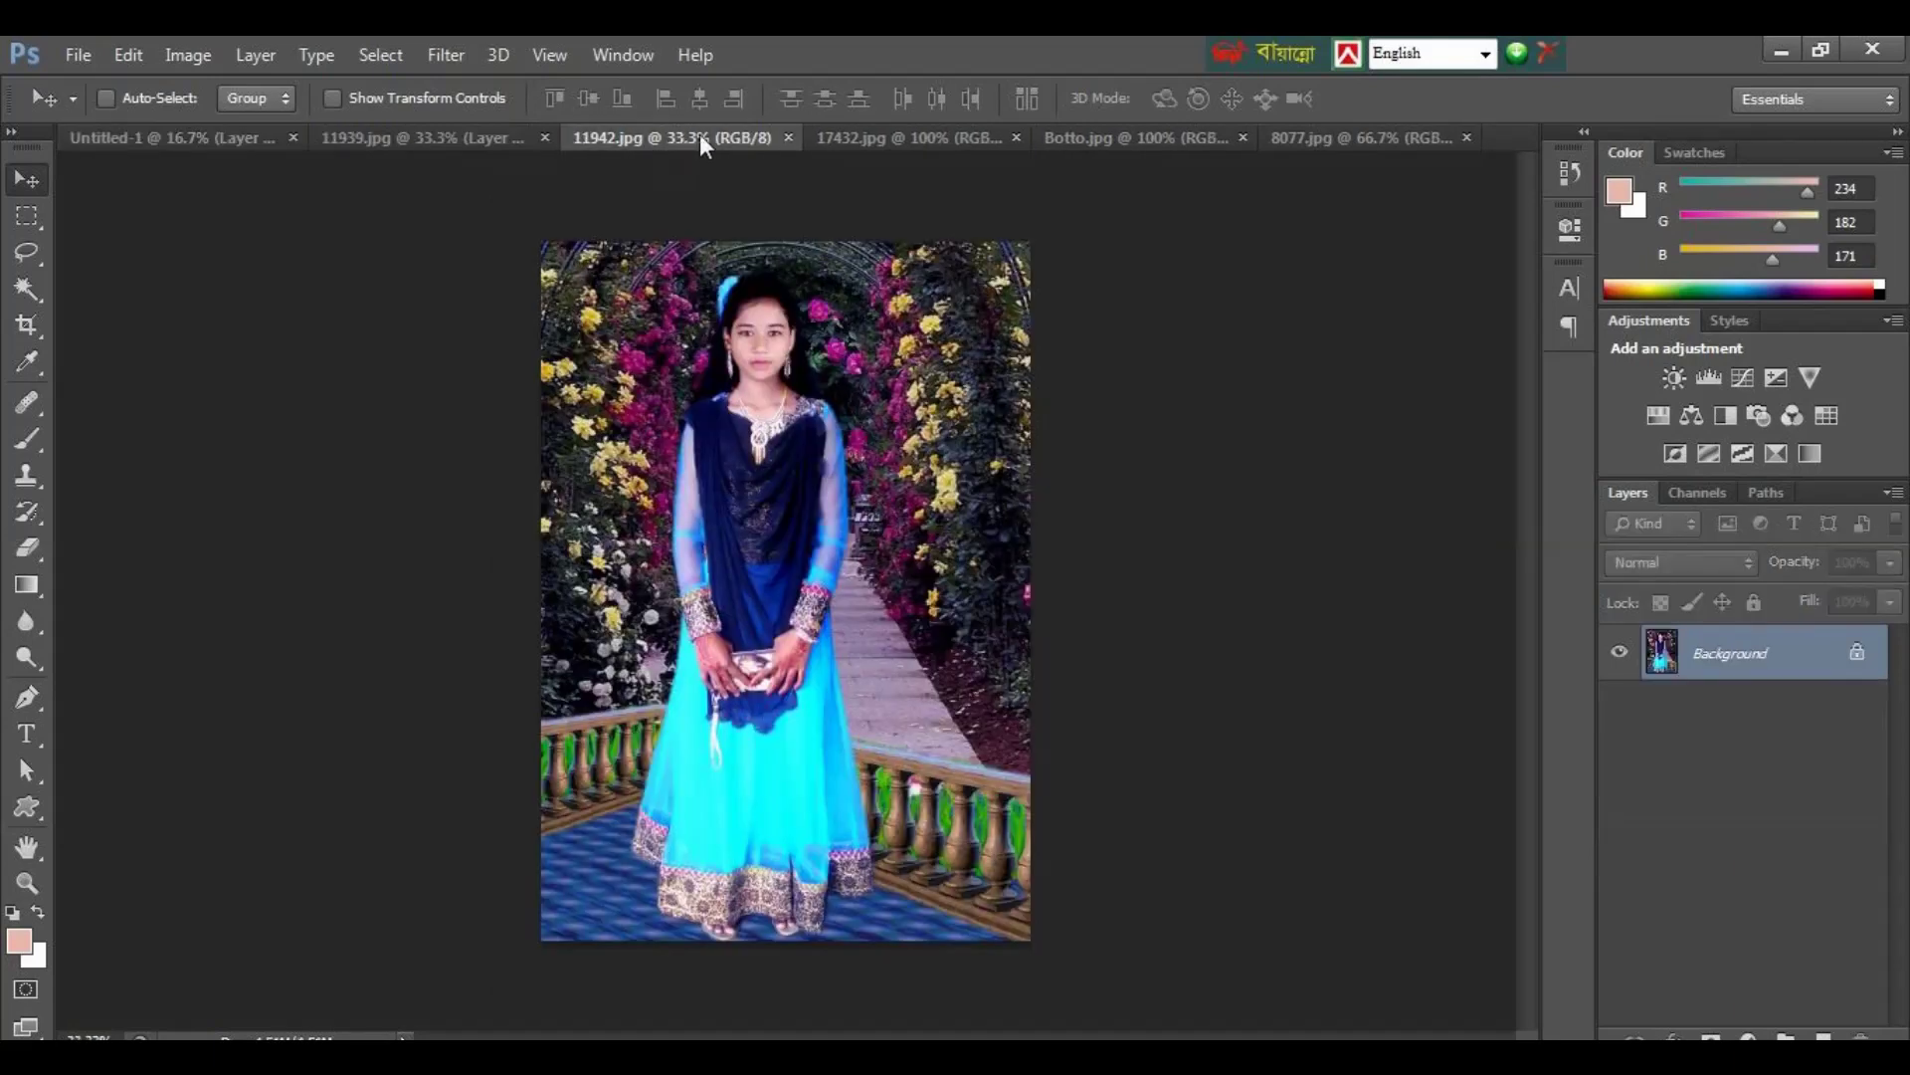
Step: Zoom 17432.jpg to 200% and start a pen path along the shirt's left sleeve and shoulder
left_click(851, 136)
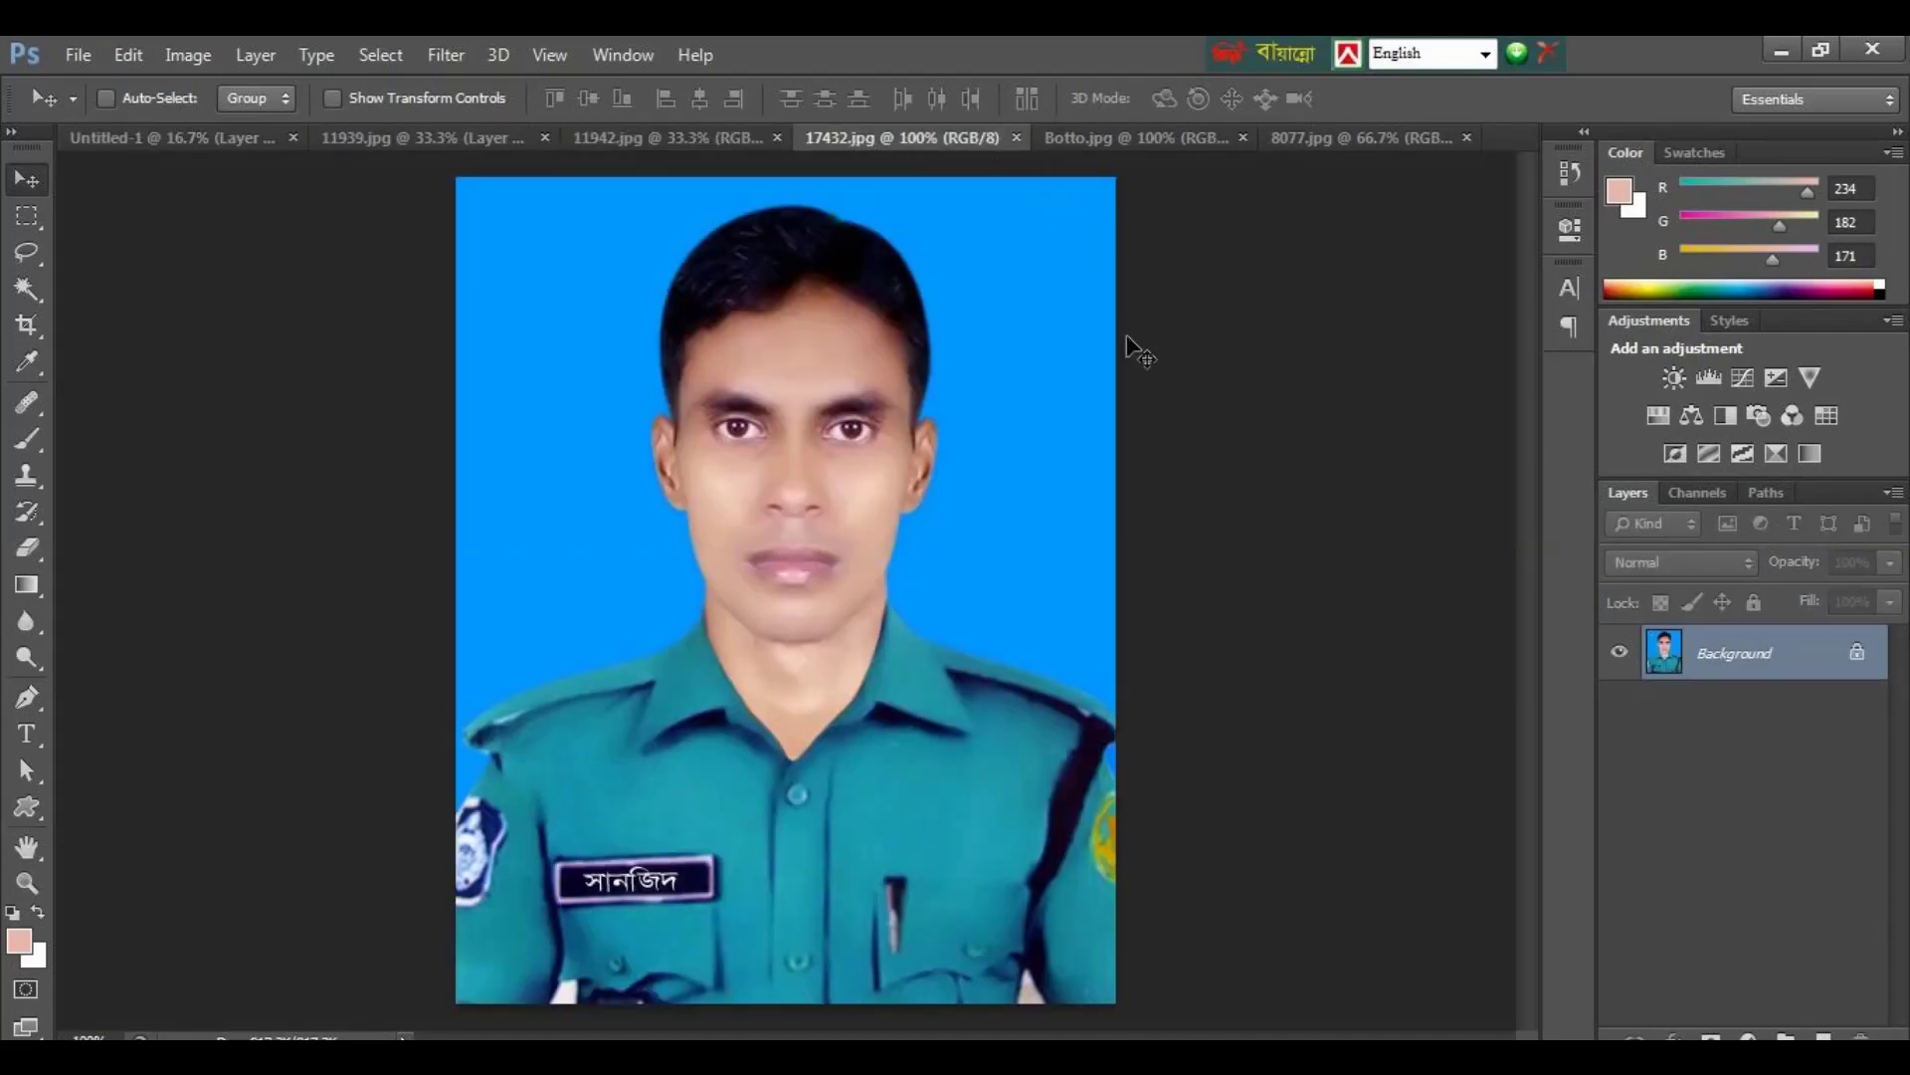
key("ctrl+plus")
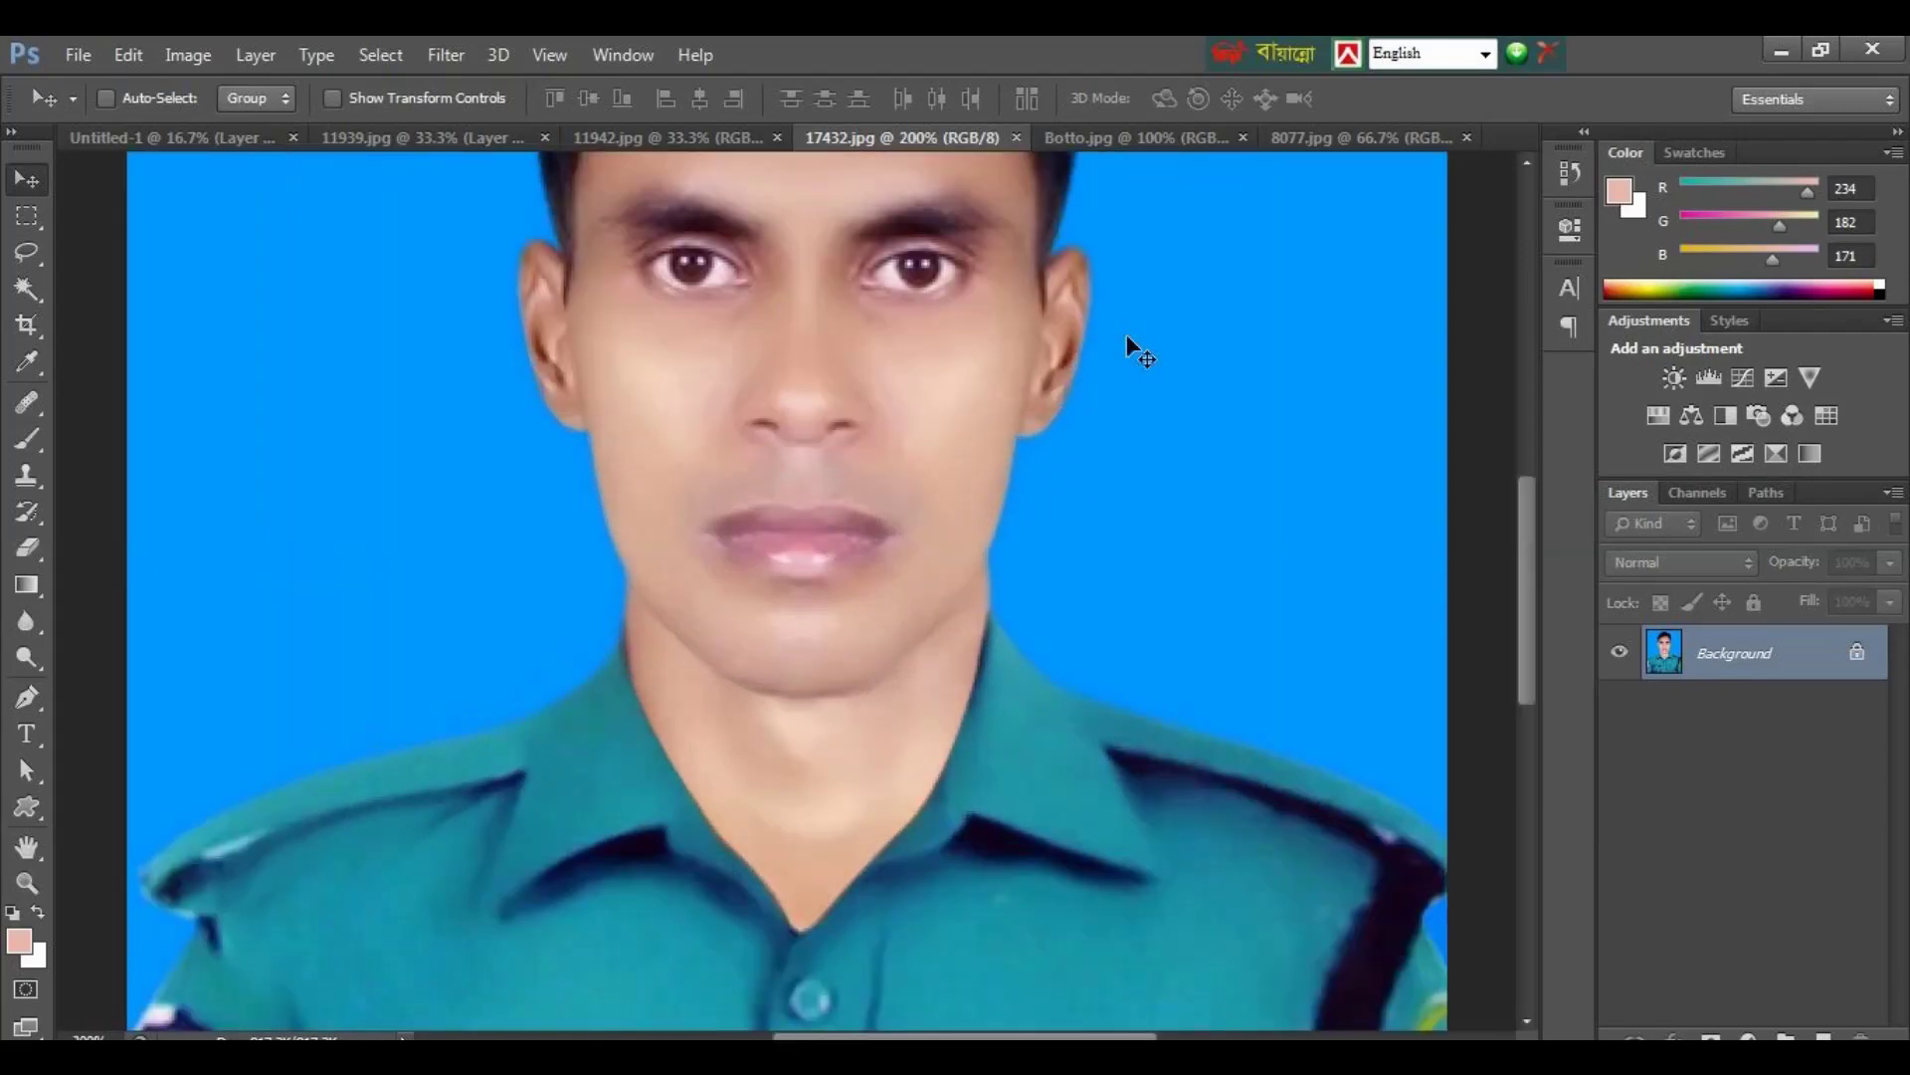
left_click_drag(993, 426, 1071, 214)
left_click_drag(995, 647, 1090, 448)
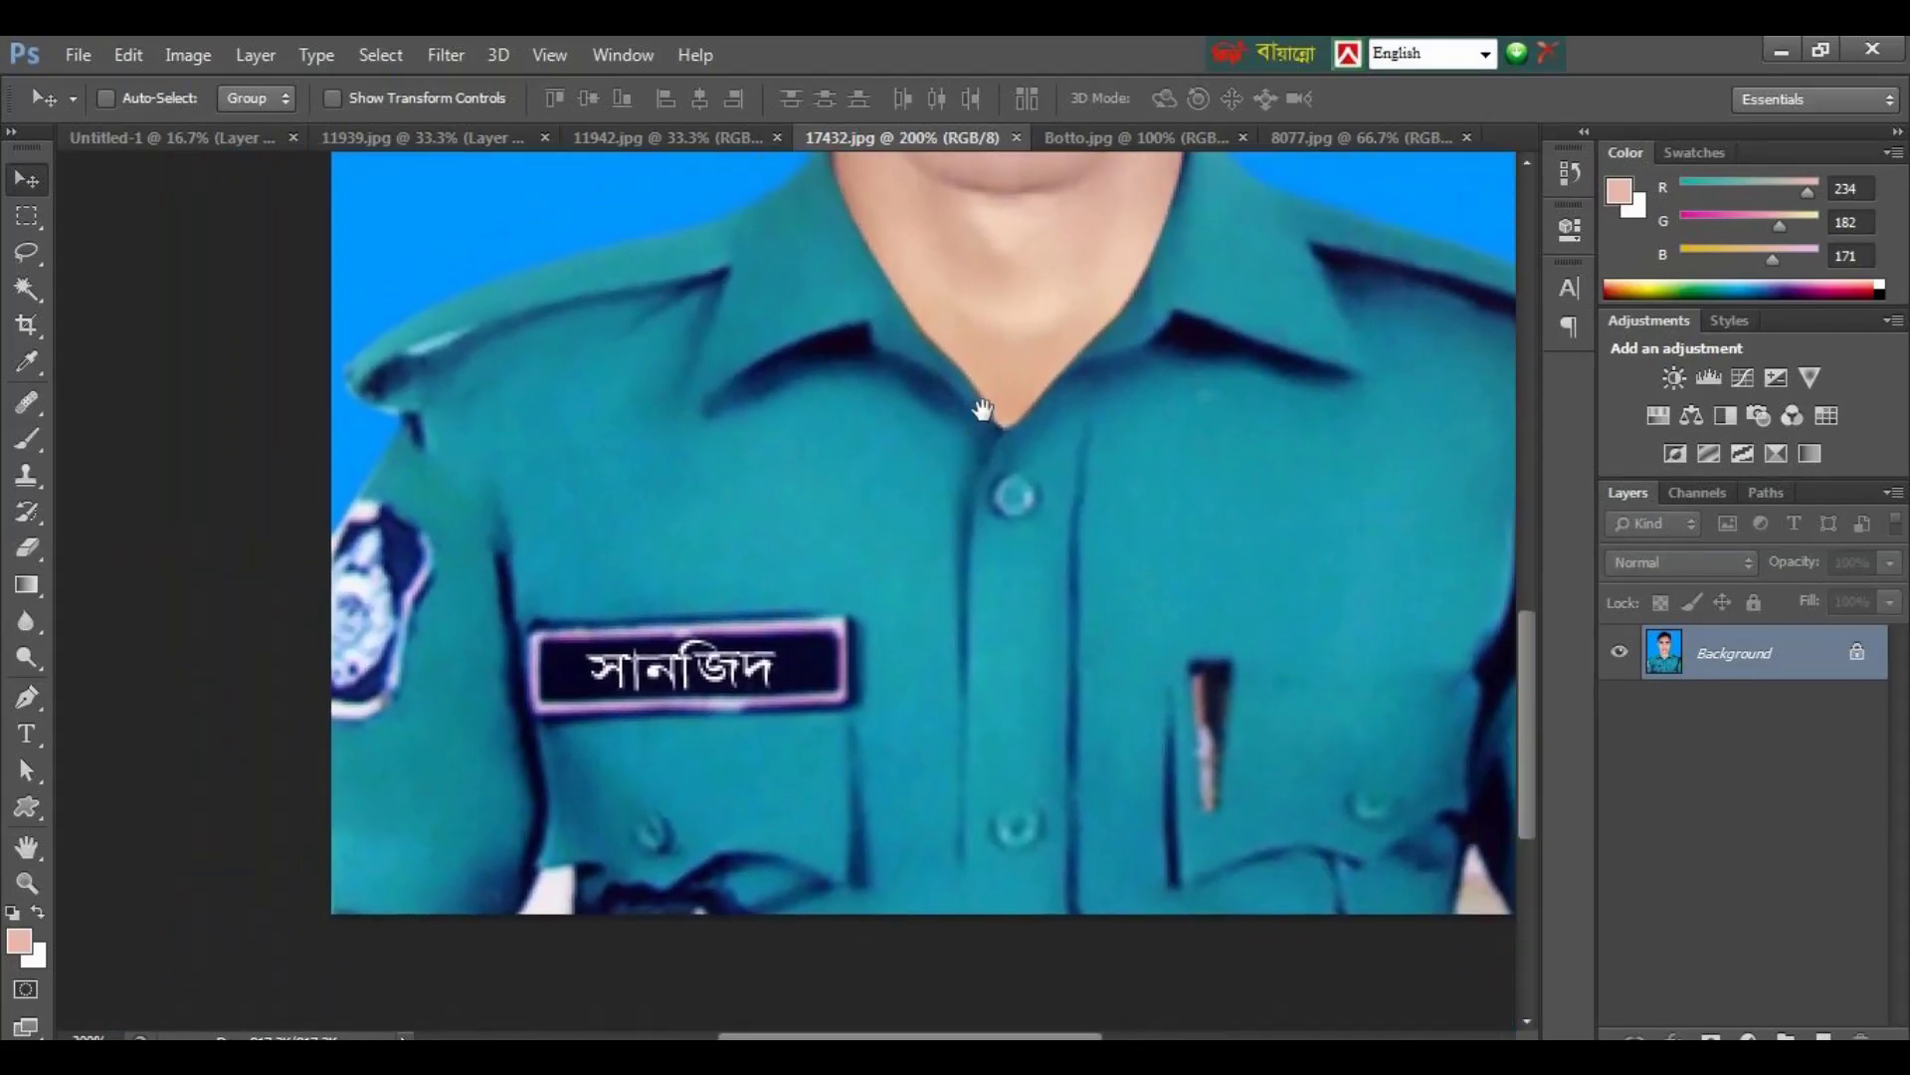
key("p")
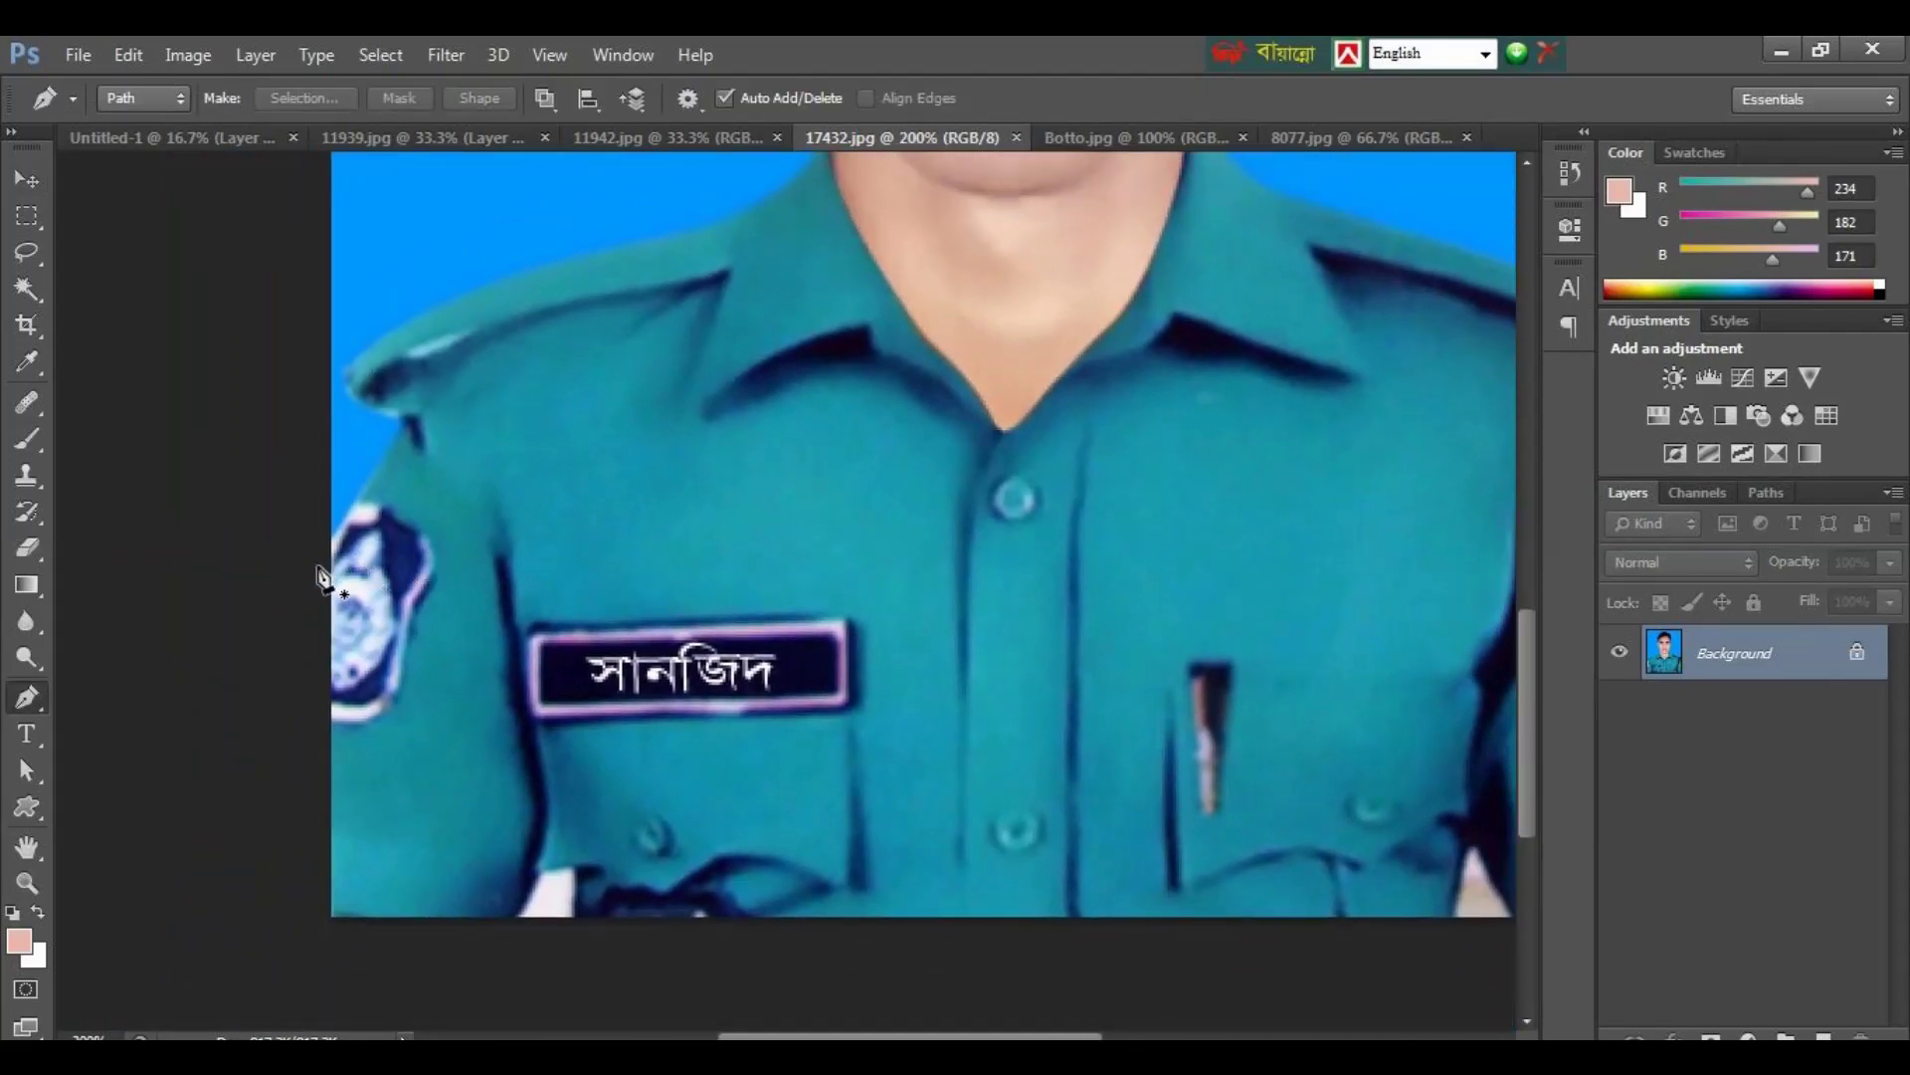
left_click(317, 567)
left_click(402, 430)
left_click_drag(368, 362, 412, 328)
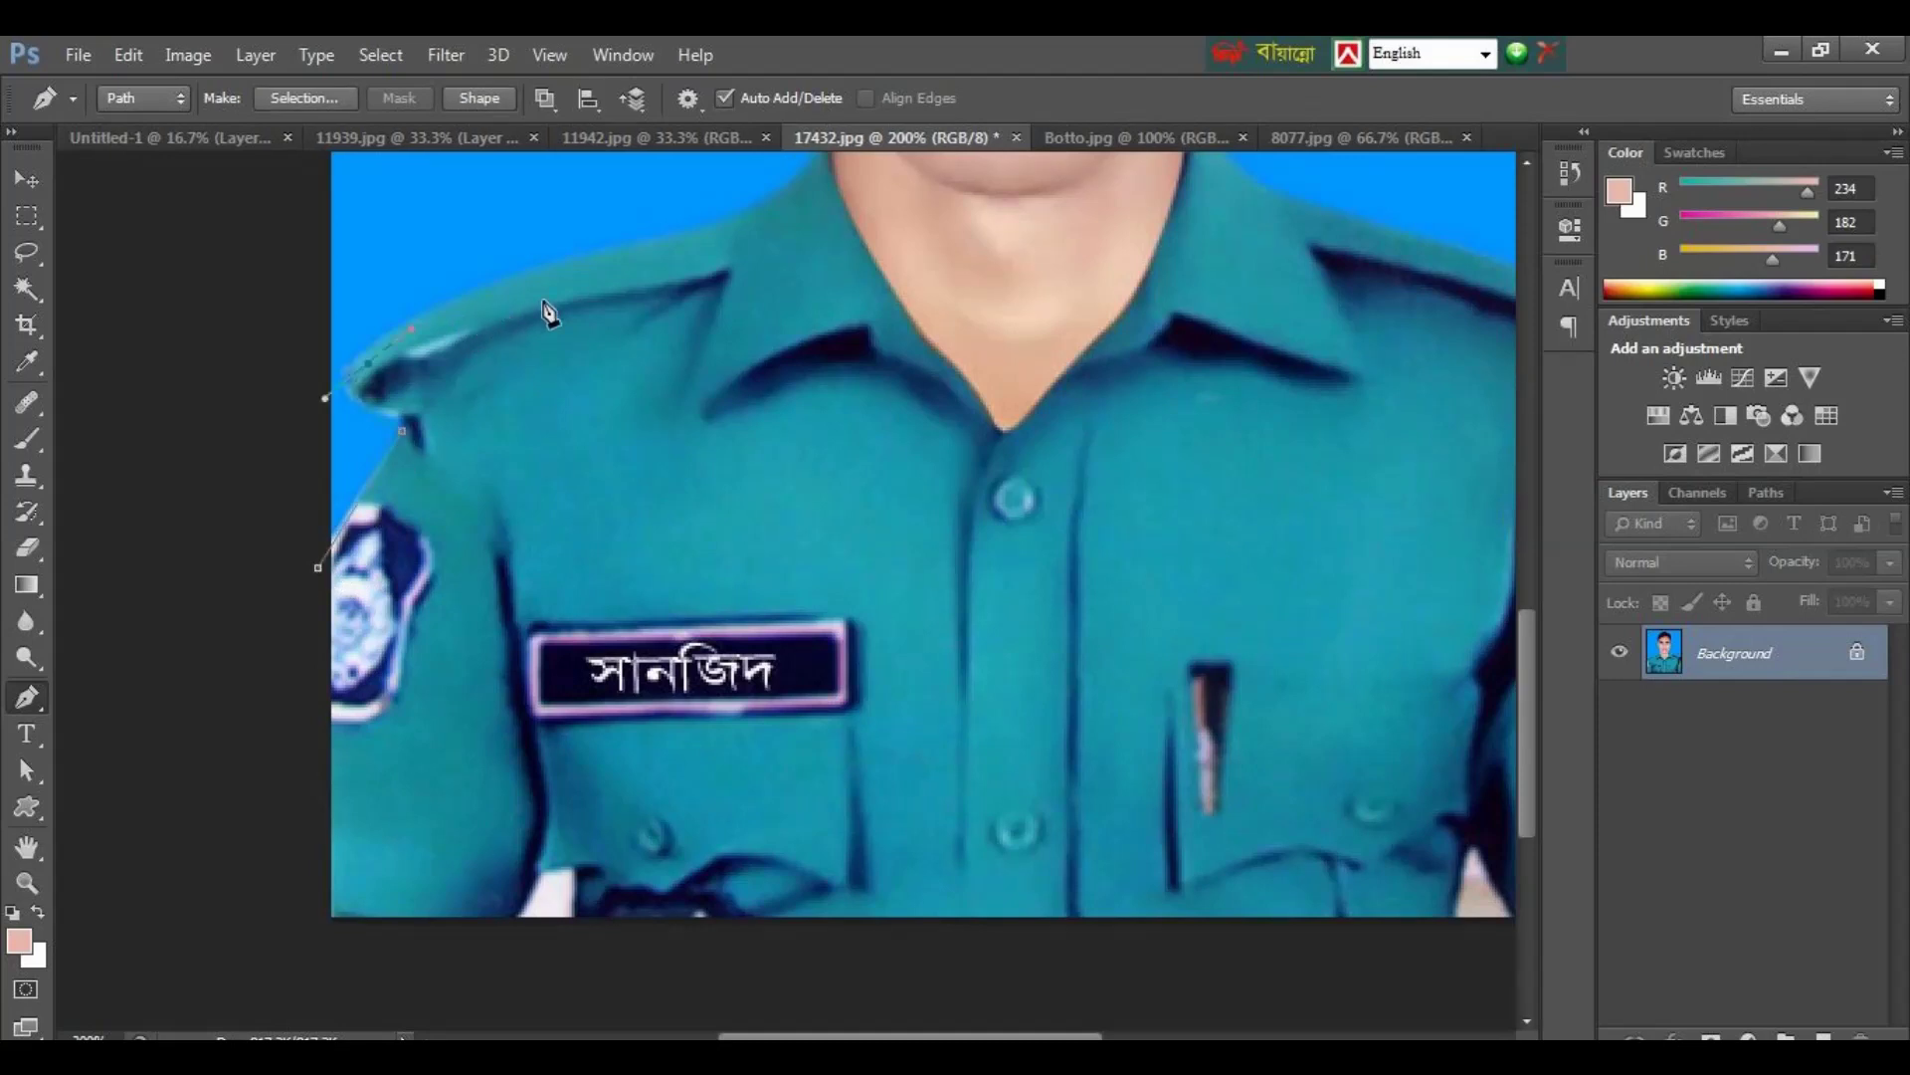
left_click(643, 253)
left_click_drag(684, 229, 758, 209)
Step: Trace the pen path around the collar V and right collar to the right shoulder
scroll(955, 498, "up", 3)
left_click_drag(955, 585, 1142, 784)
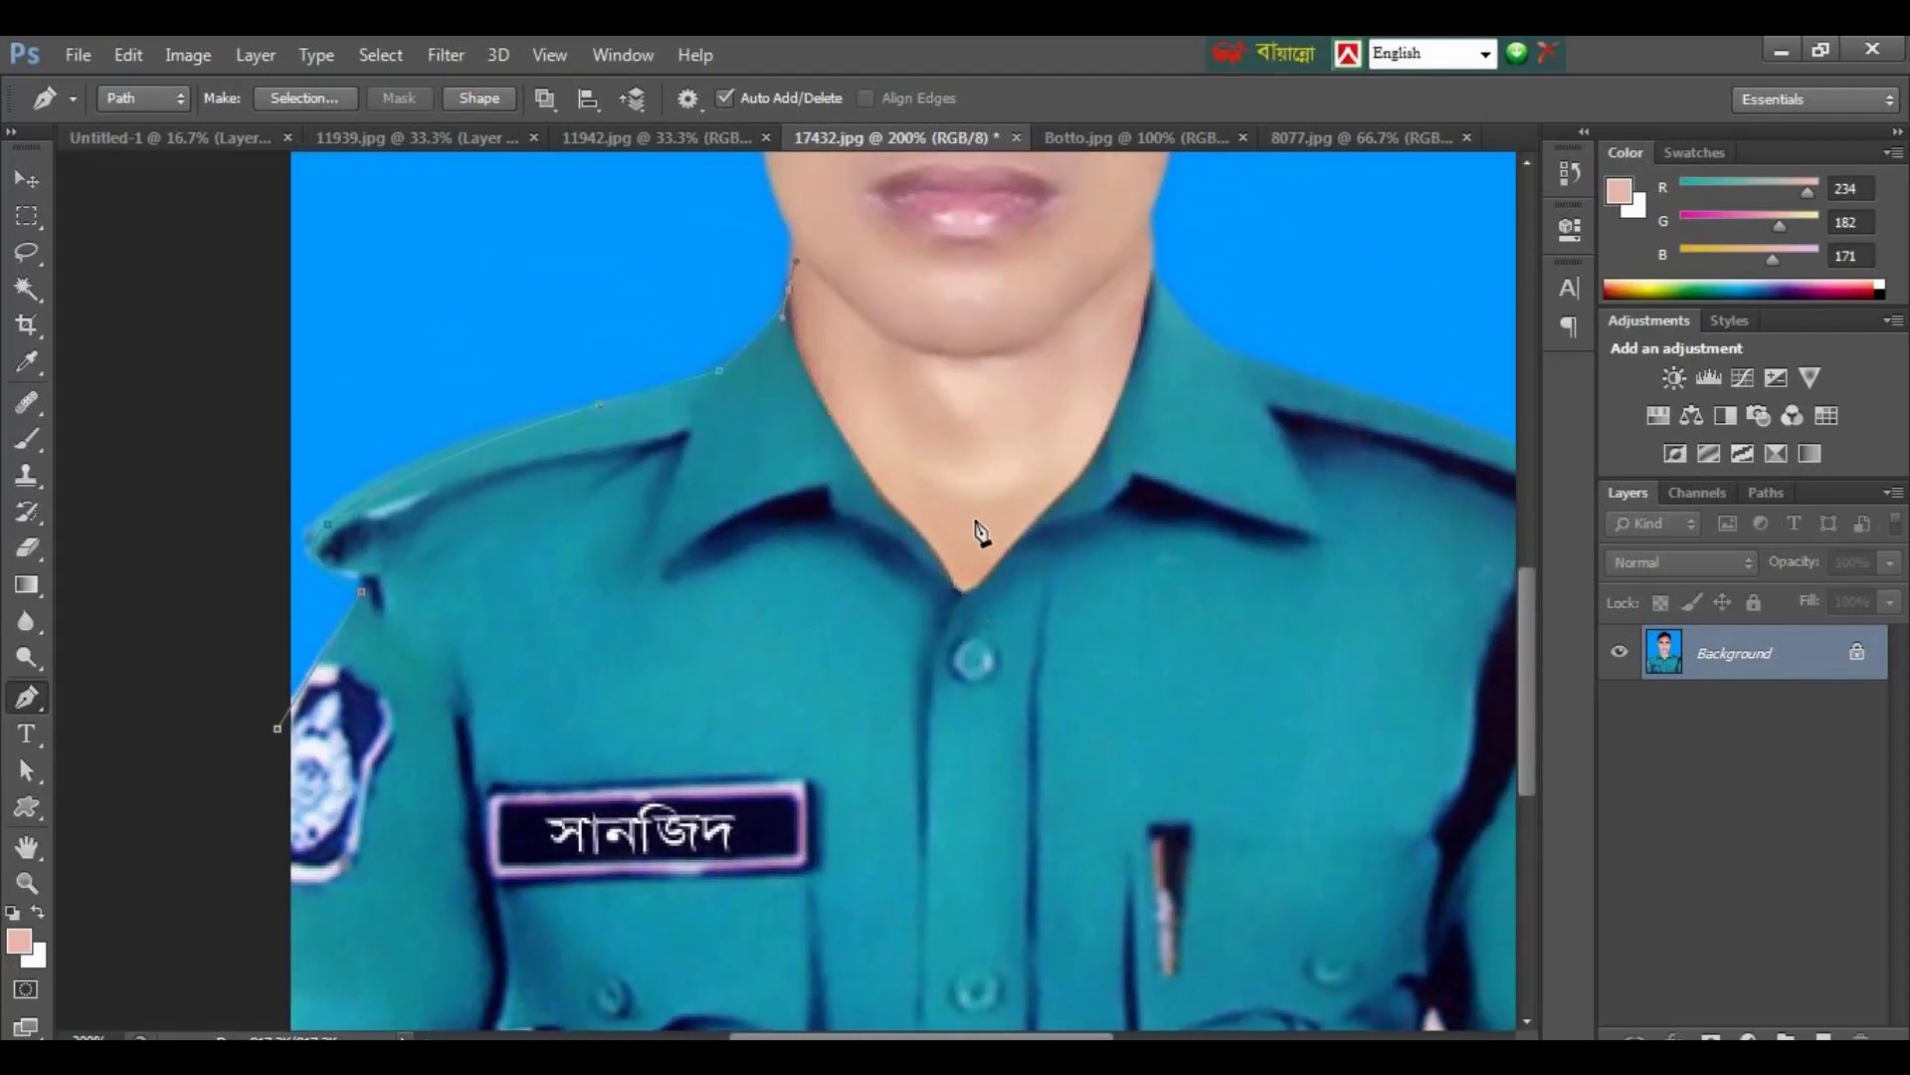
left_click(890, 501)
left_click(1080, 485)
left_click(1217, 354)
scroll(1243, 398, "right", 5)
left_click_drag(1345, 505, 1385, 586)
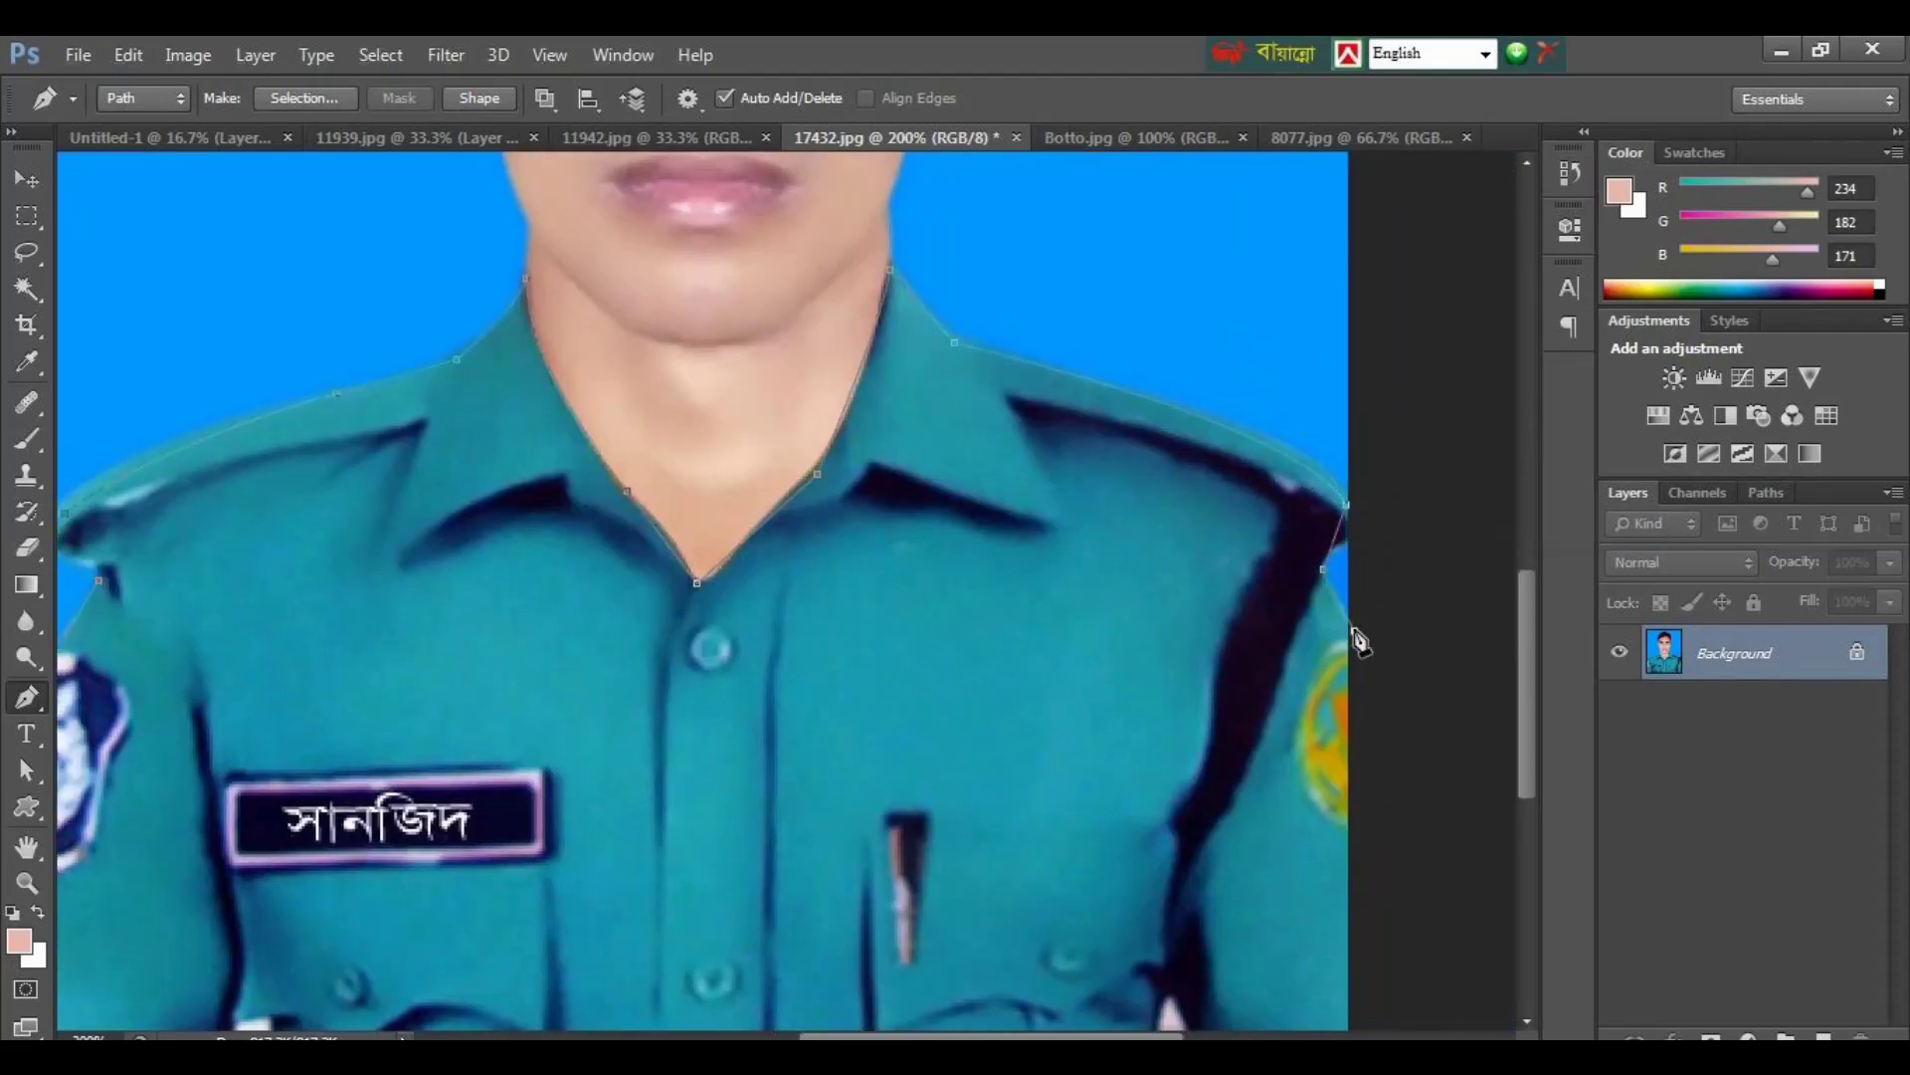
Step: Close the shirt outline below the photo and load it as a selection
key("ctrl+minus")
key("ctrl+minus")
key("ctrl+minus")
left_click(1034, 806)
left_click(827, 858)
left_click(618, 781)
left_click(628, 690)
key("ctrl+Return")
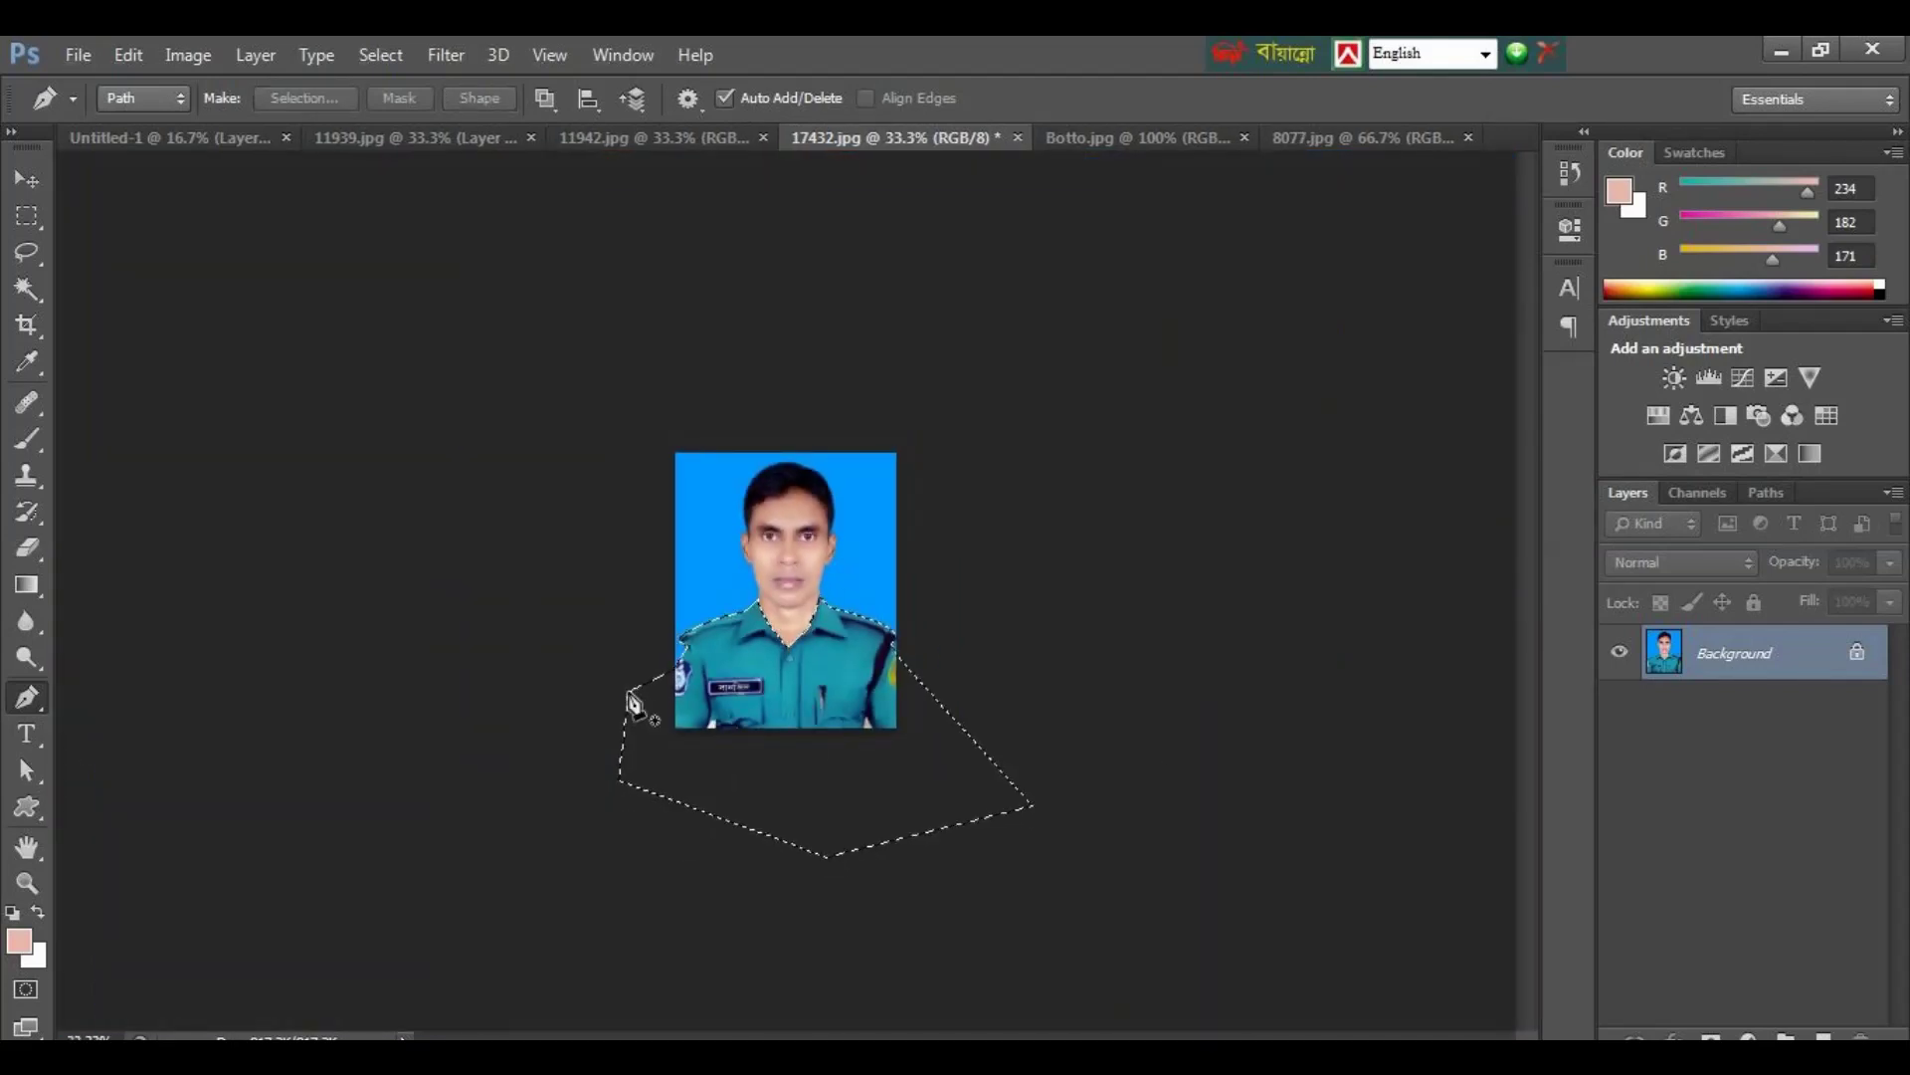
Step: Copy the shirt selection to a new layer and drag it into Untitled-1 as Layer 4 beside the suit
key("ctrl+j")
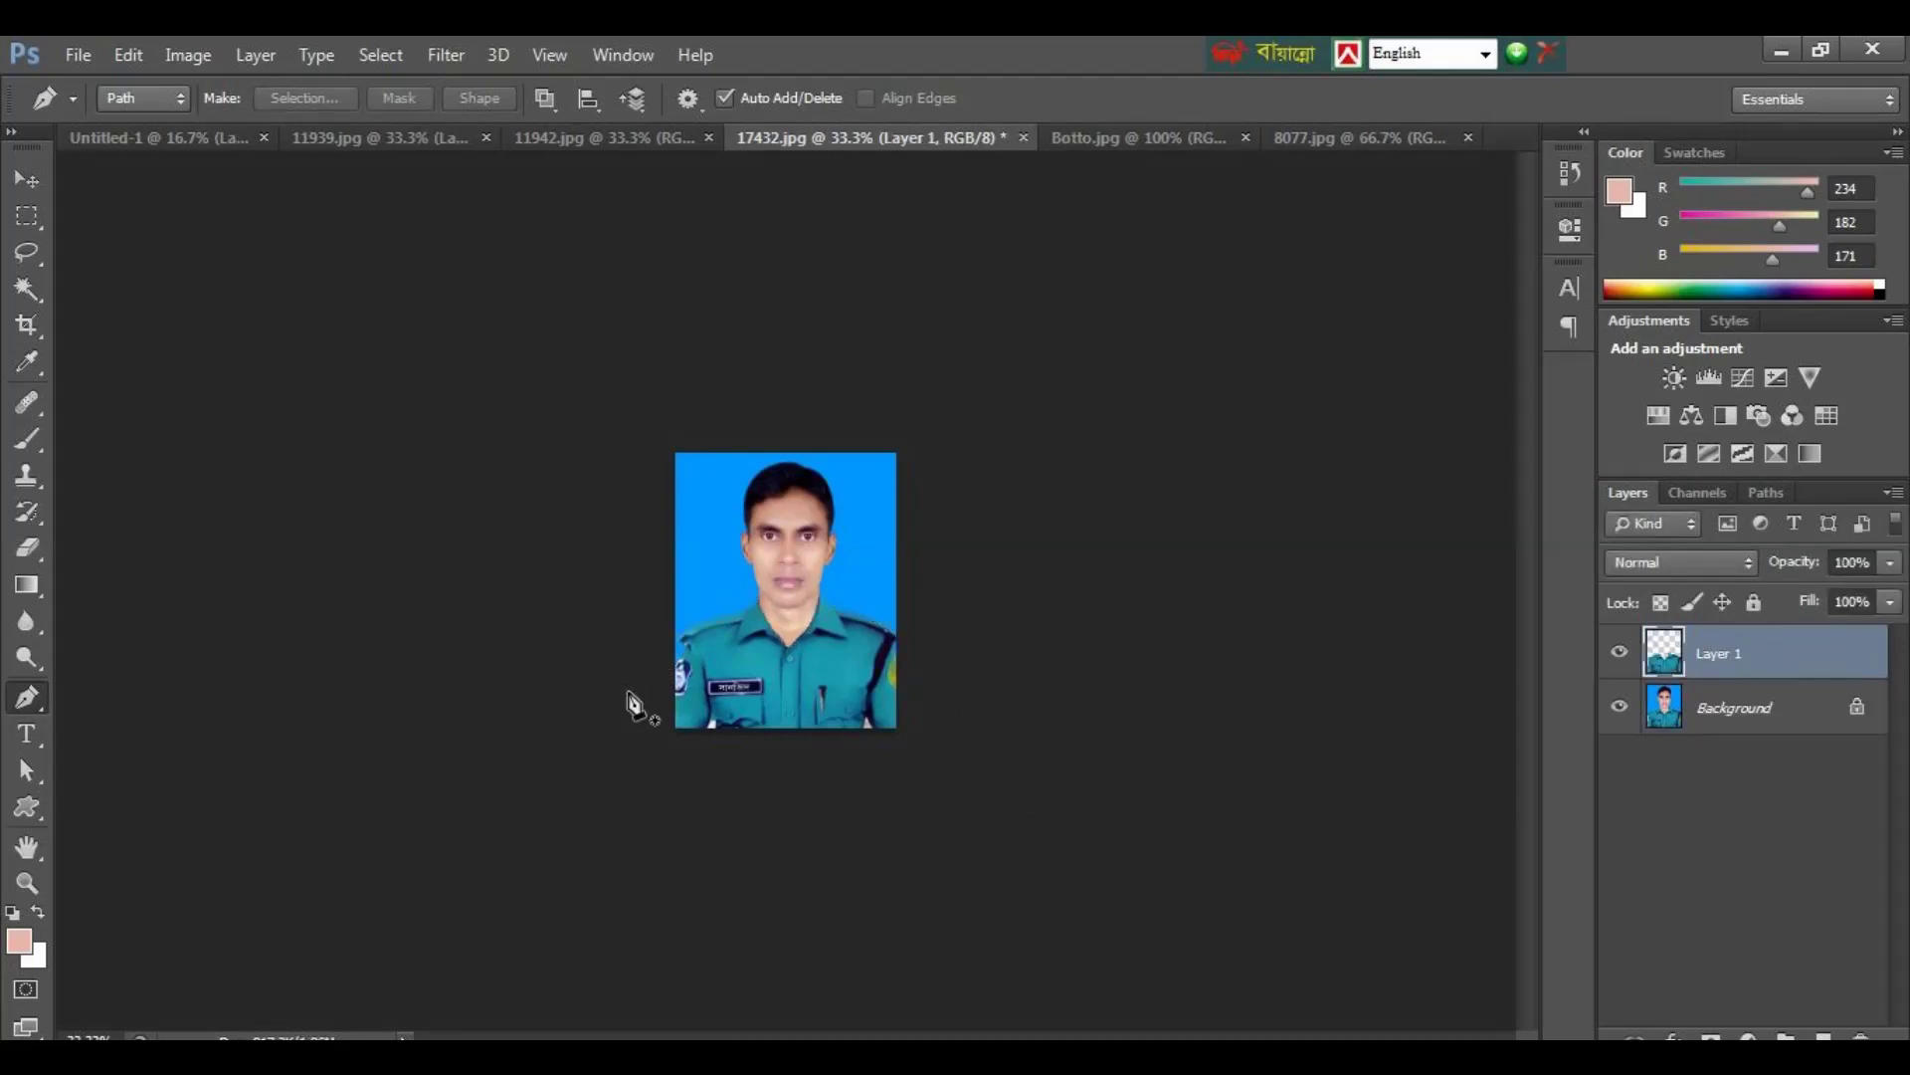
left_click(27, 179)
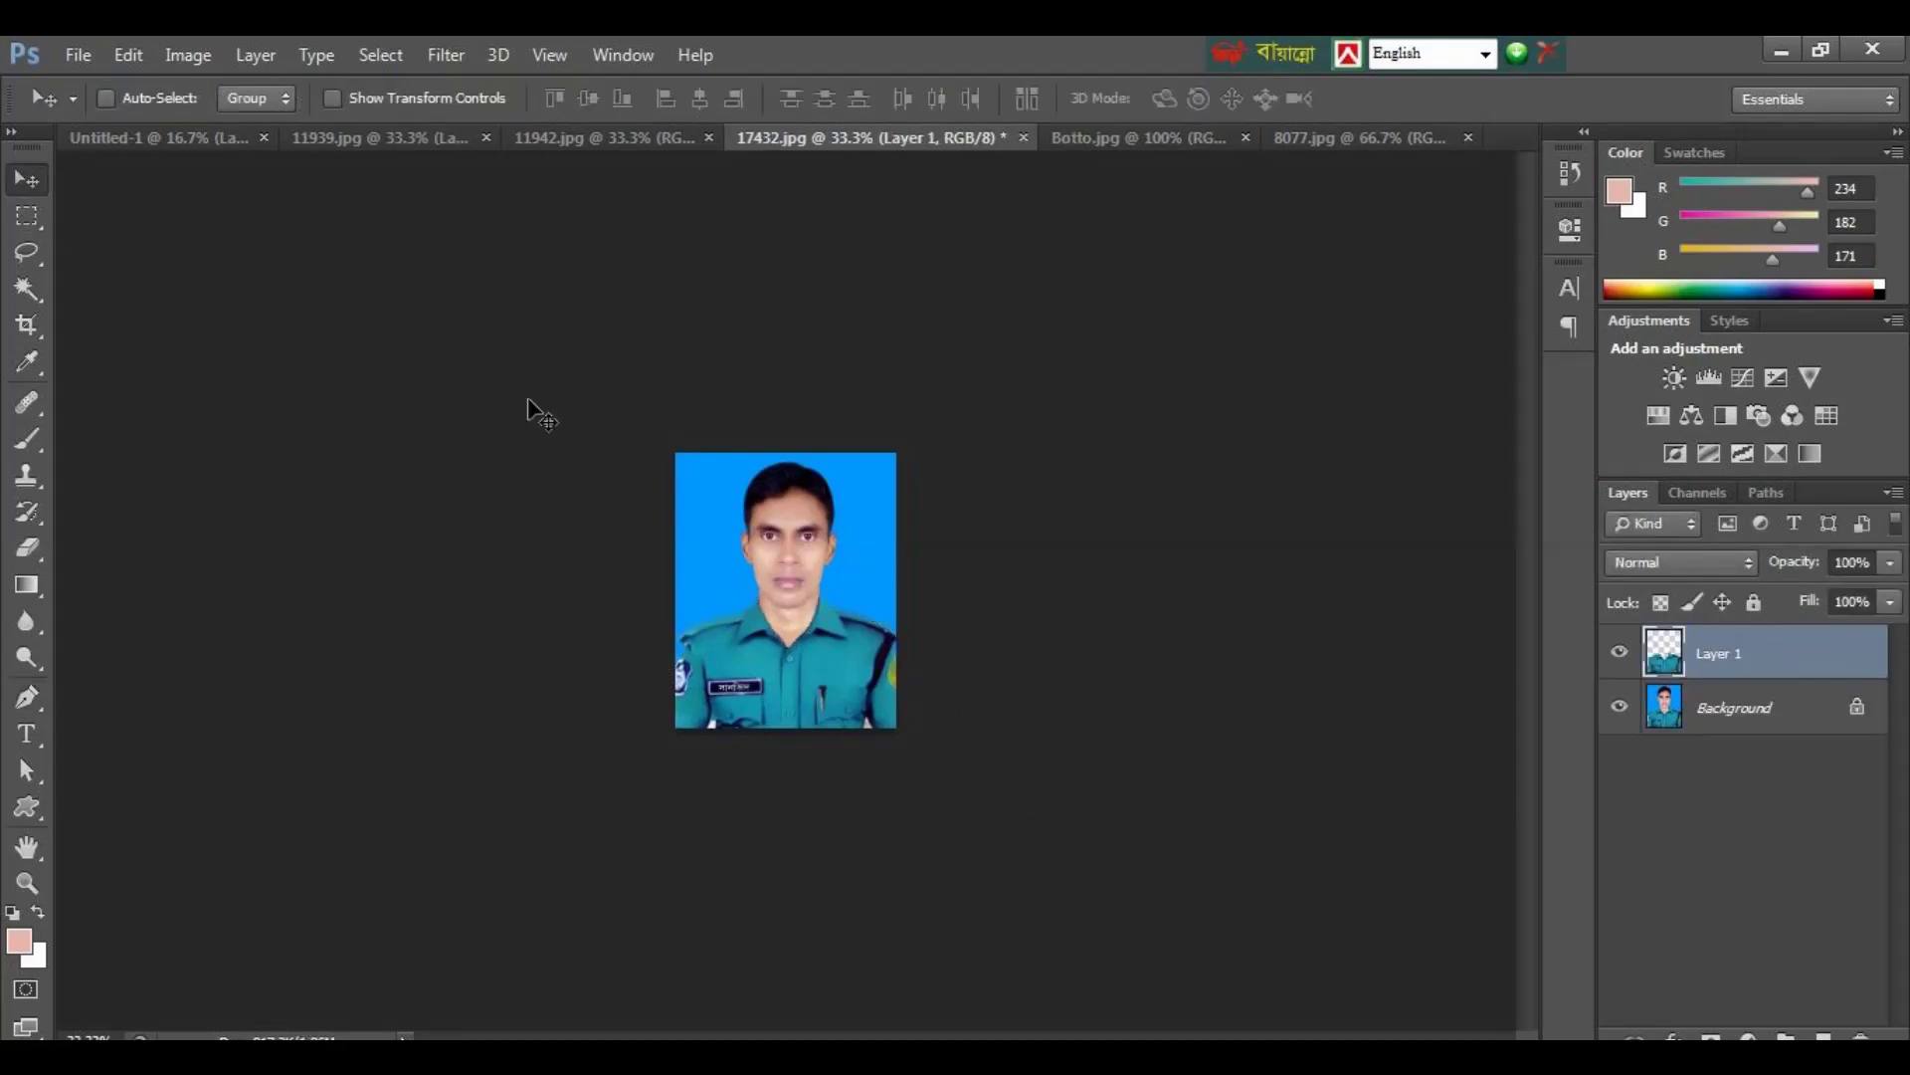
mouse_move(756, 633)
left_mouse_down()
mouse_move(489, 358)
mouse_move(513, 241)
mouse_move(678, 288)
mouse_move(735, 271)
left_mouse_up()
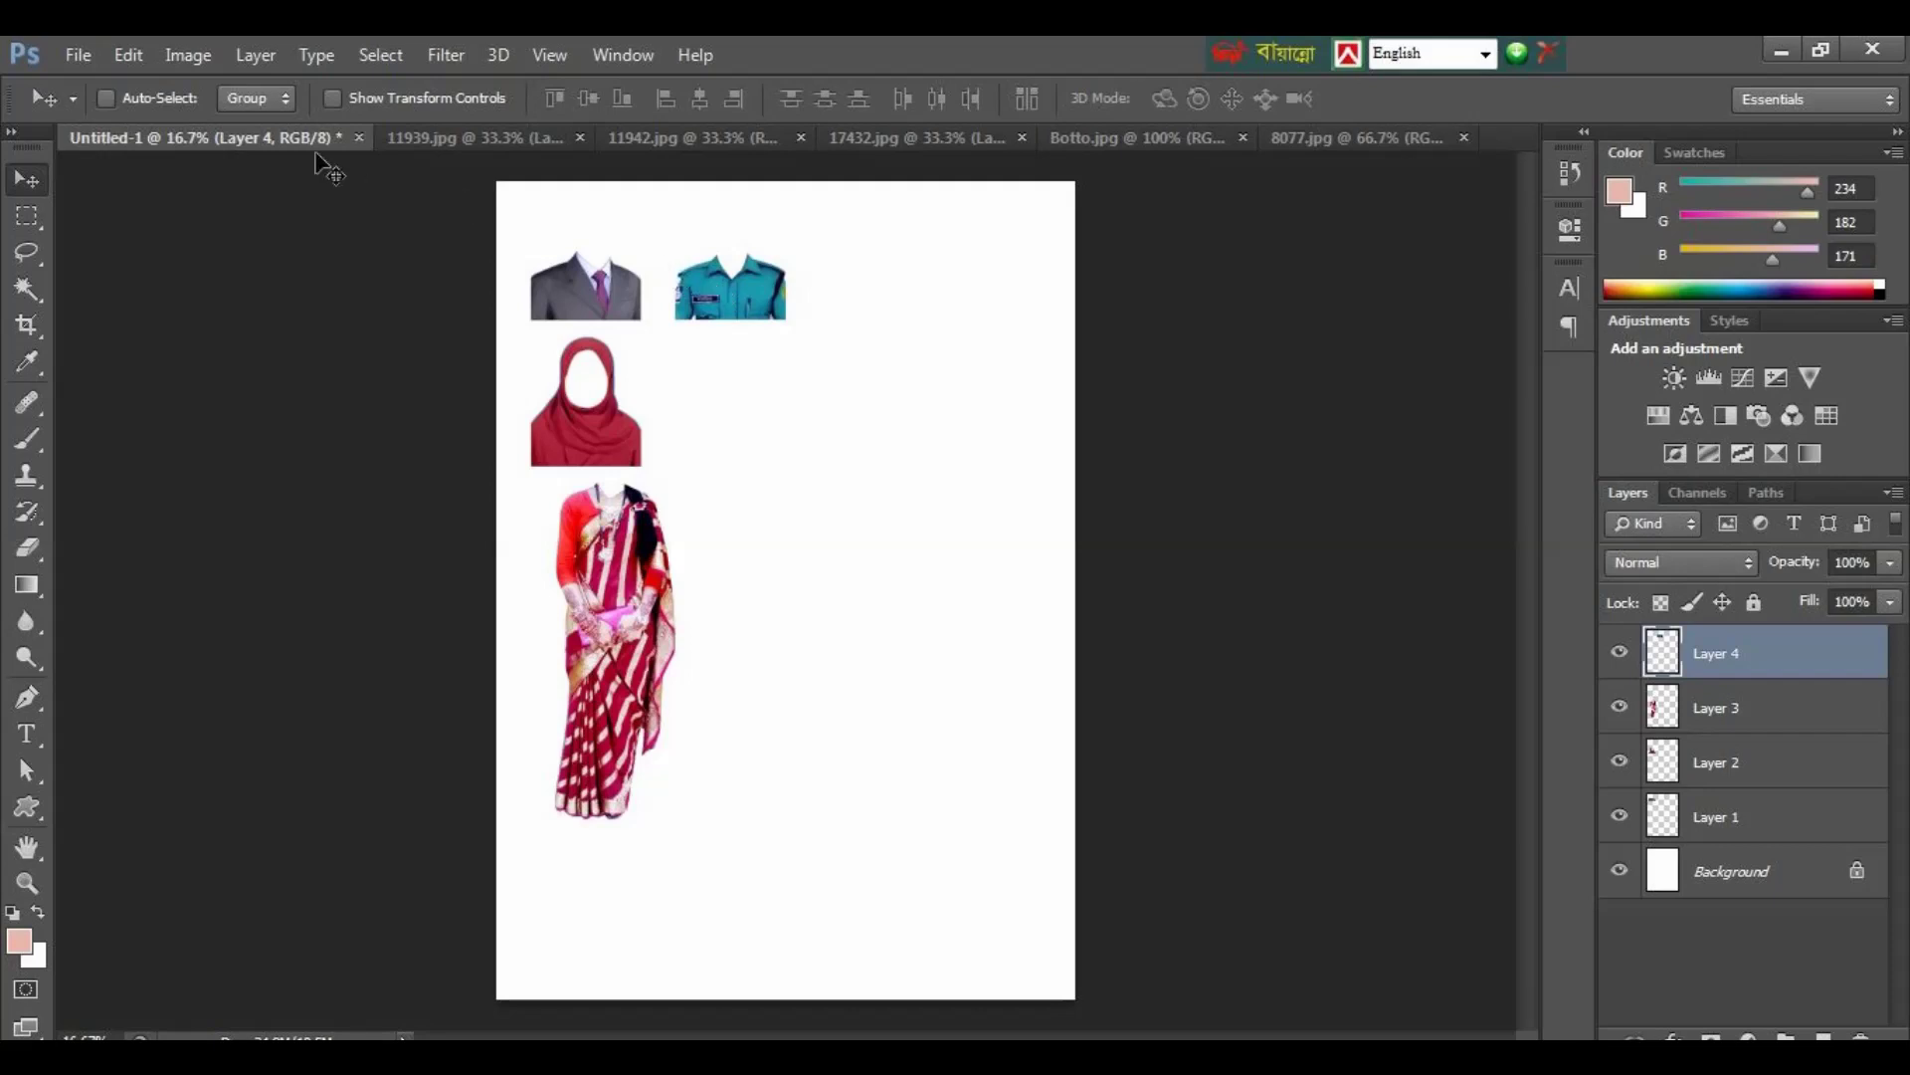
Step: Save the page as Dress.psd in Photoshop format on the Desktop, accepting maximize compatibility
left_click(72, 62)
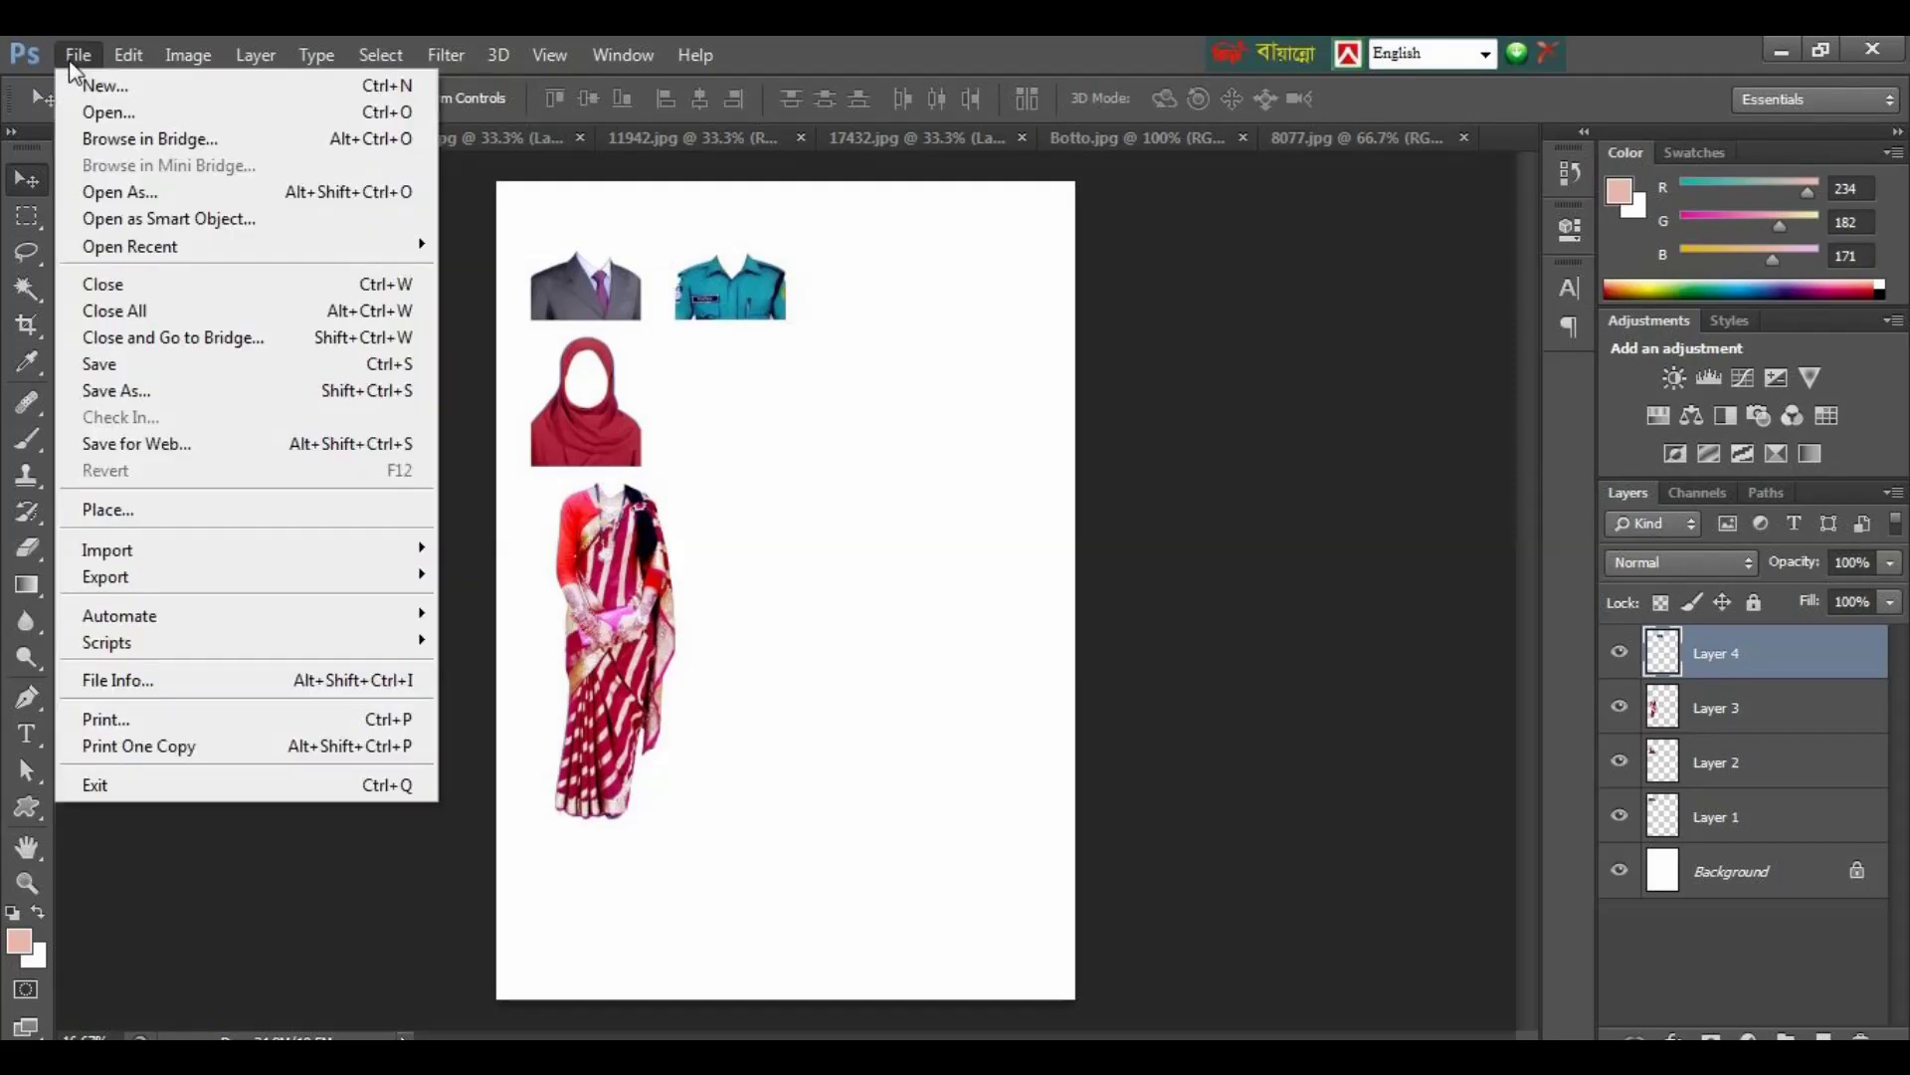
left_click(155, 396)
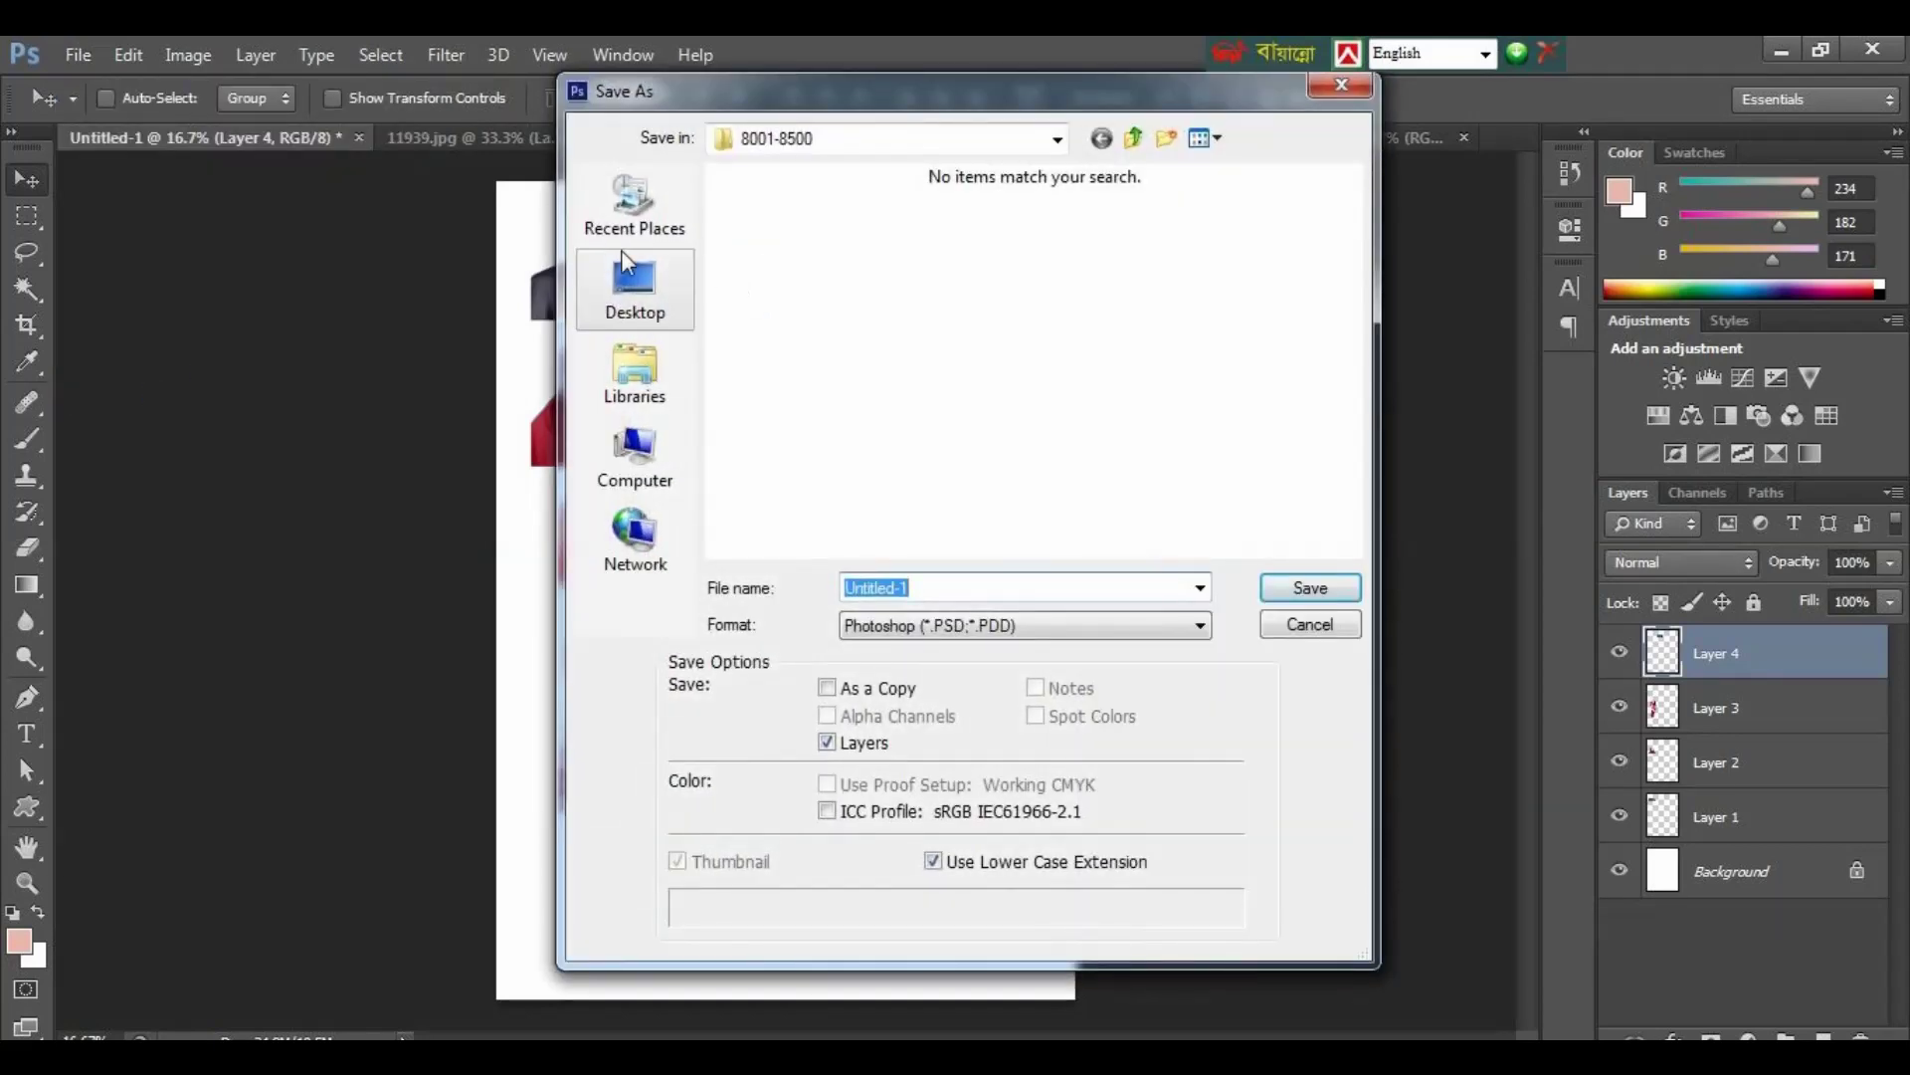
left_click(667, 304)
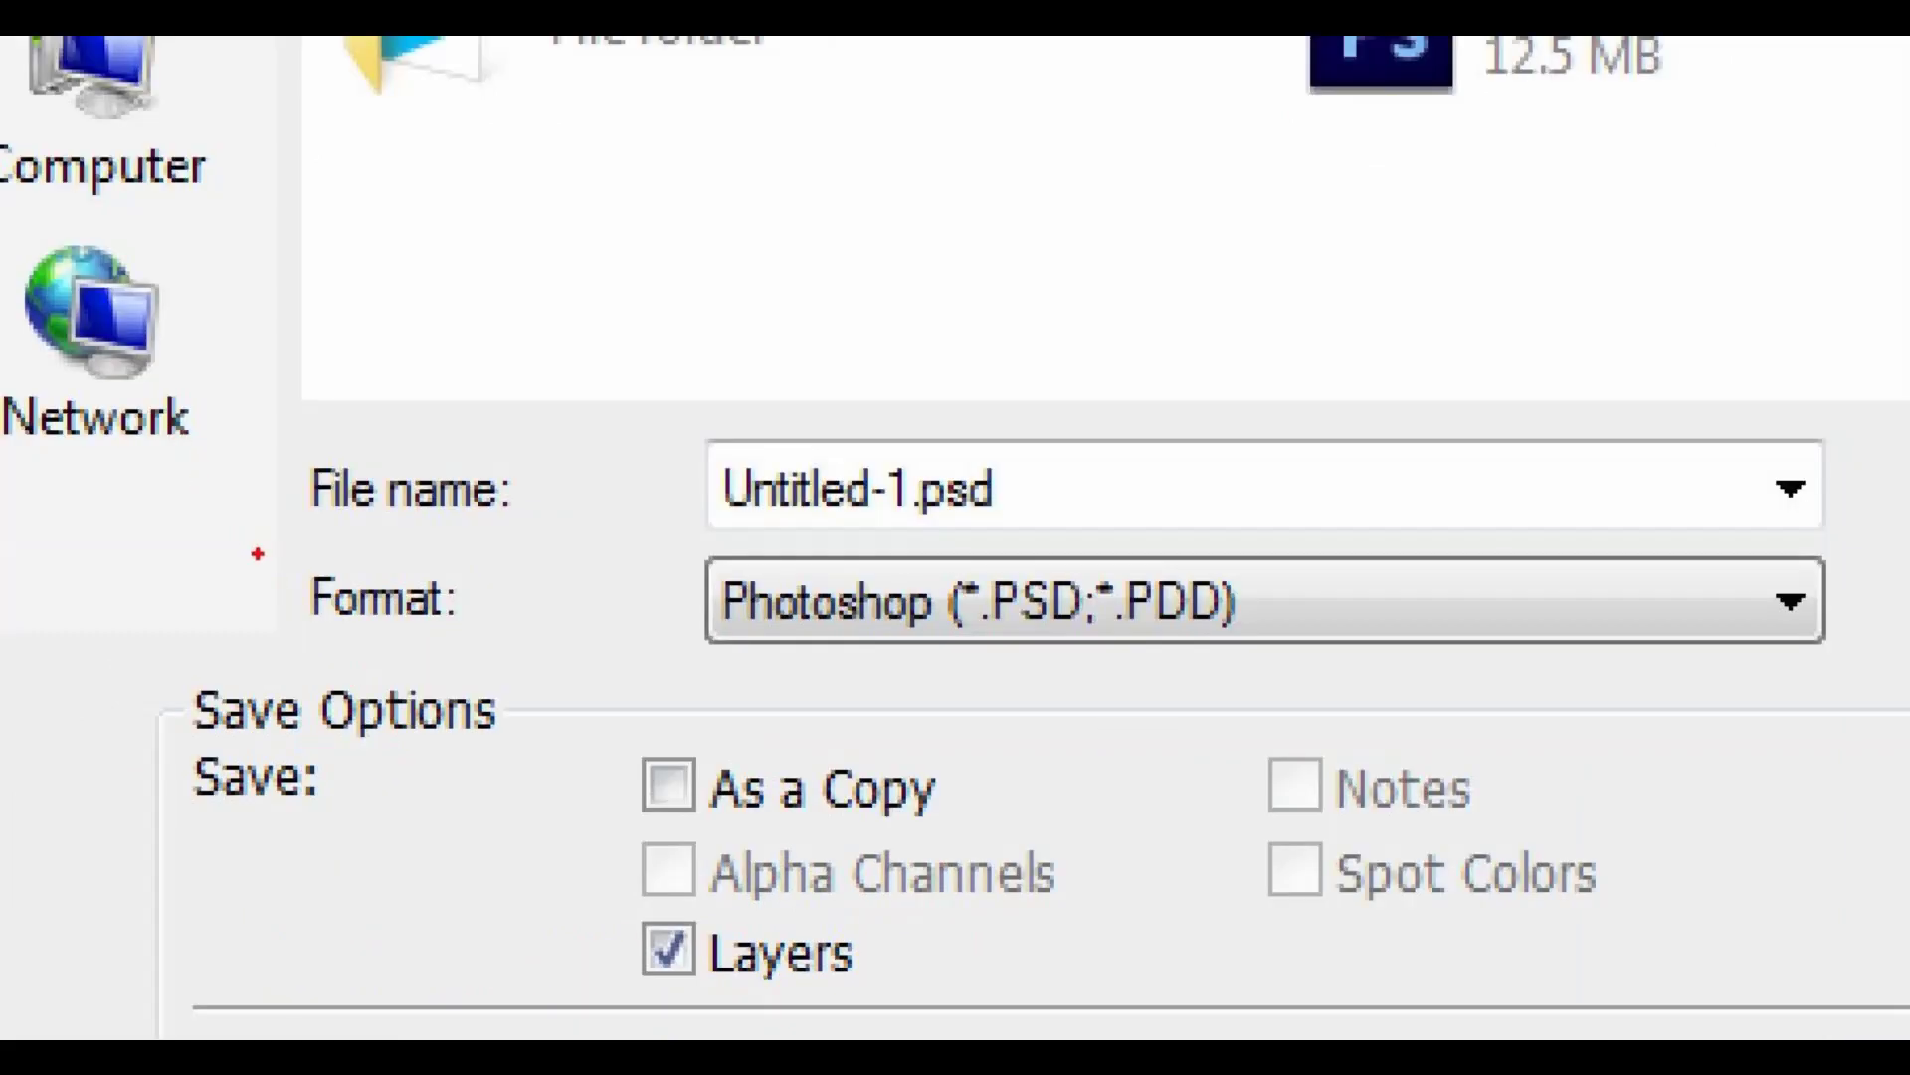
left_click_drag(257, 554, 1316, 651)
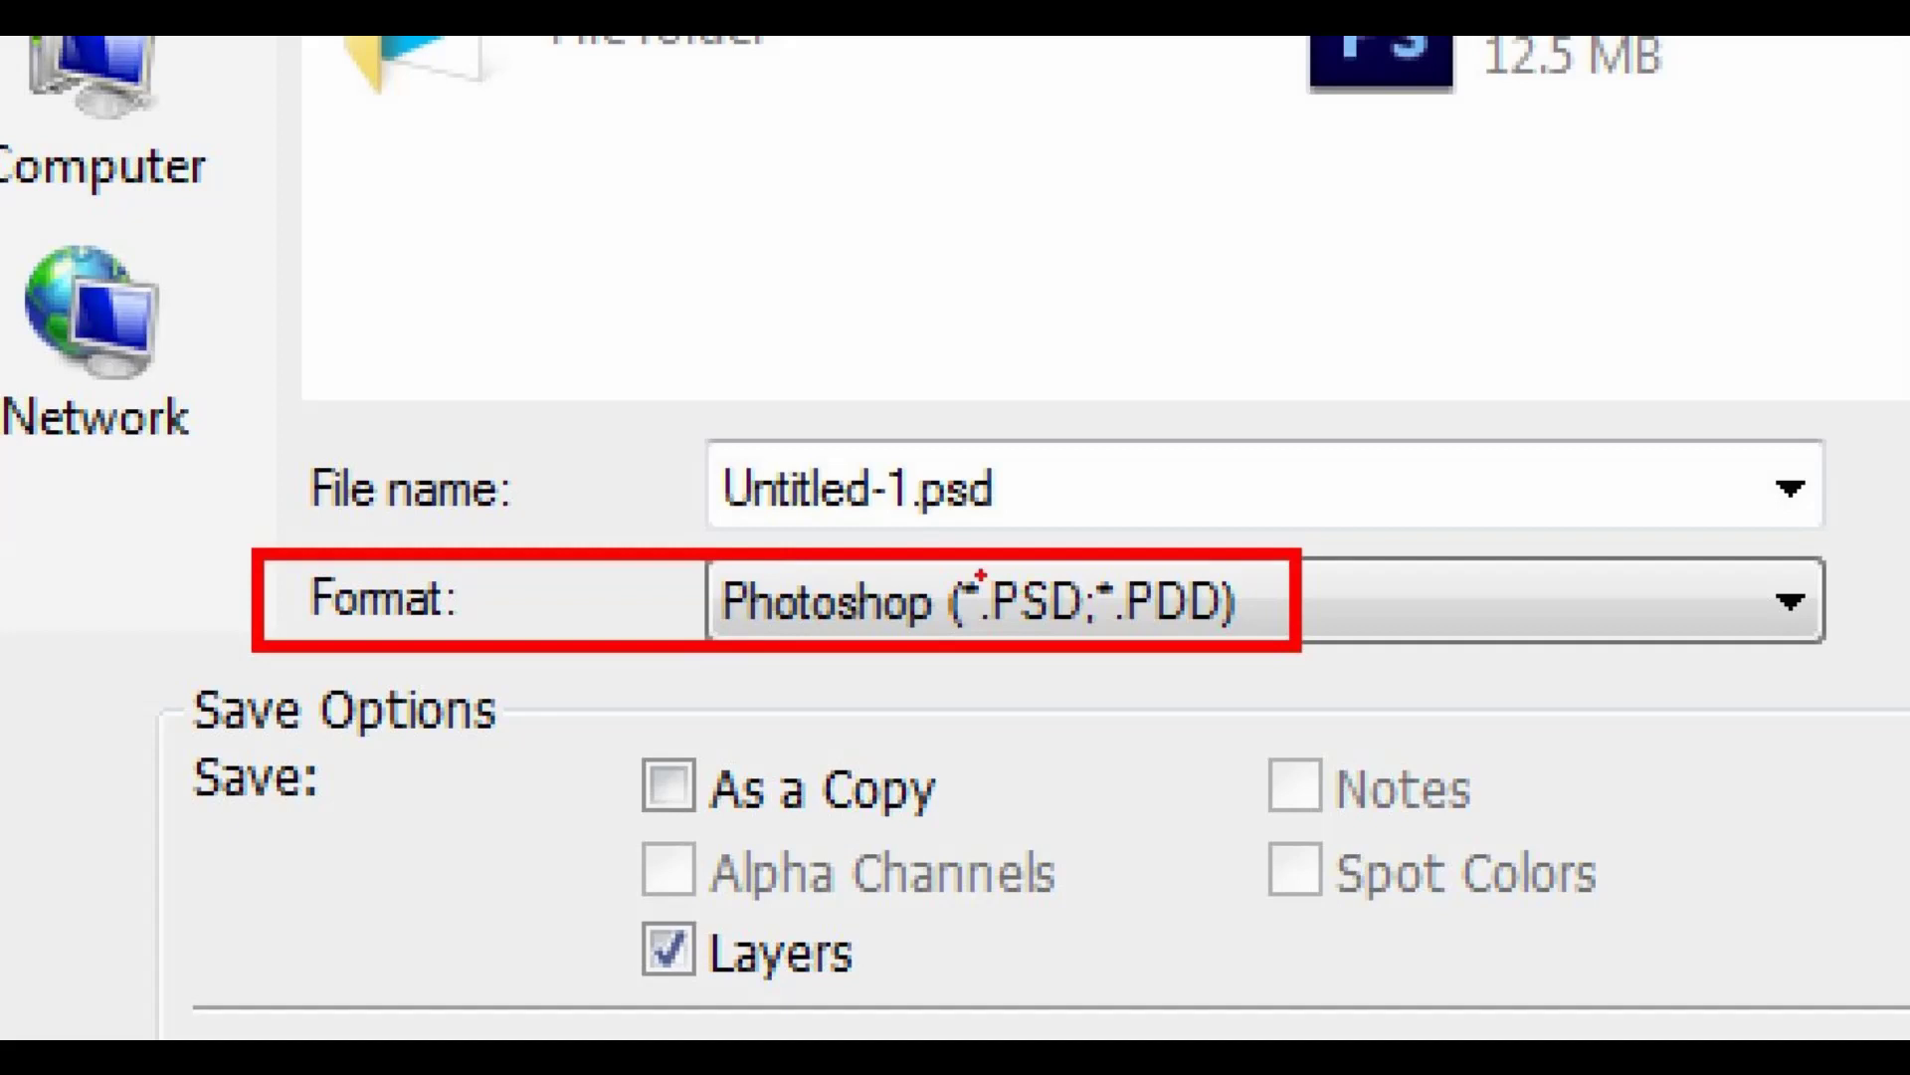
left_click_drag(973, 568, 1102, 635)
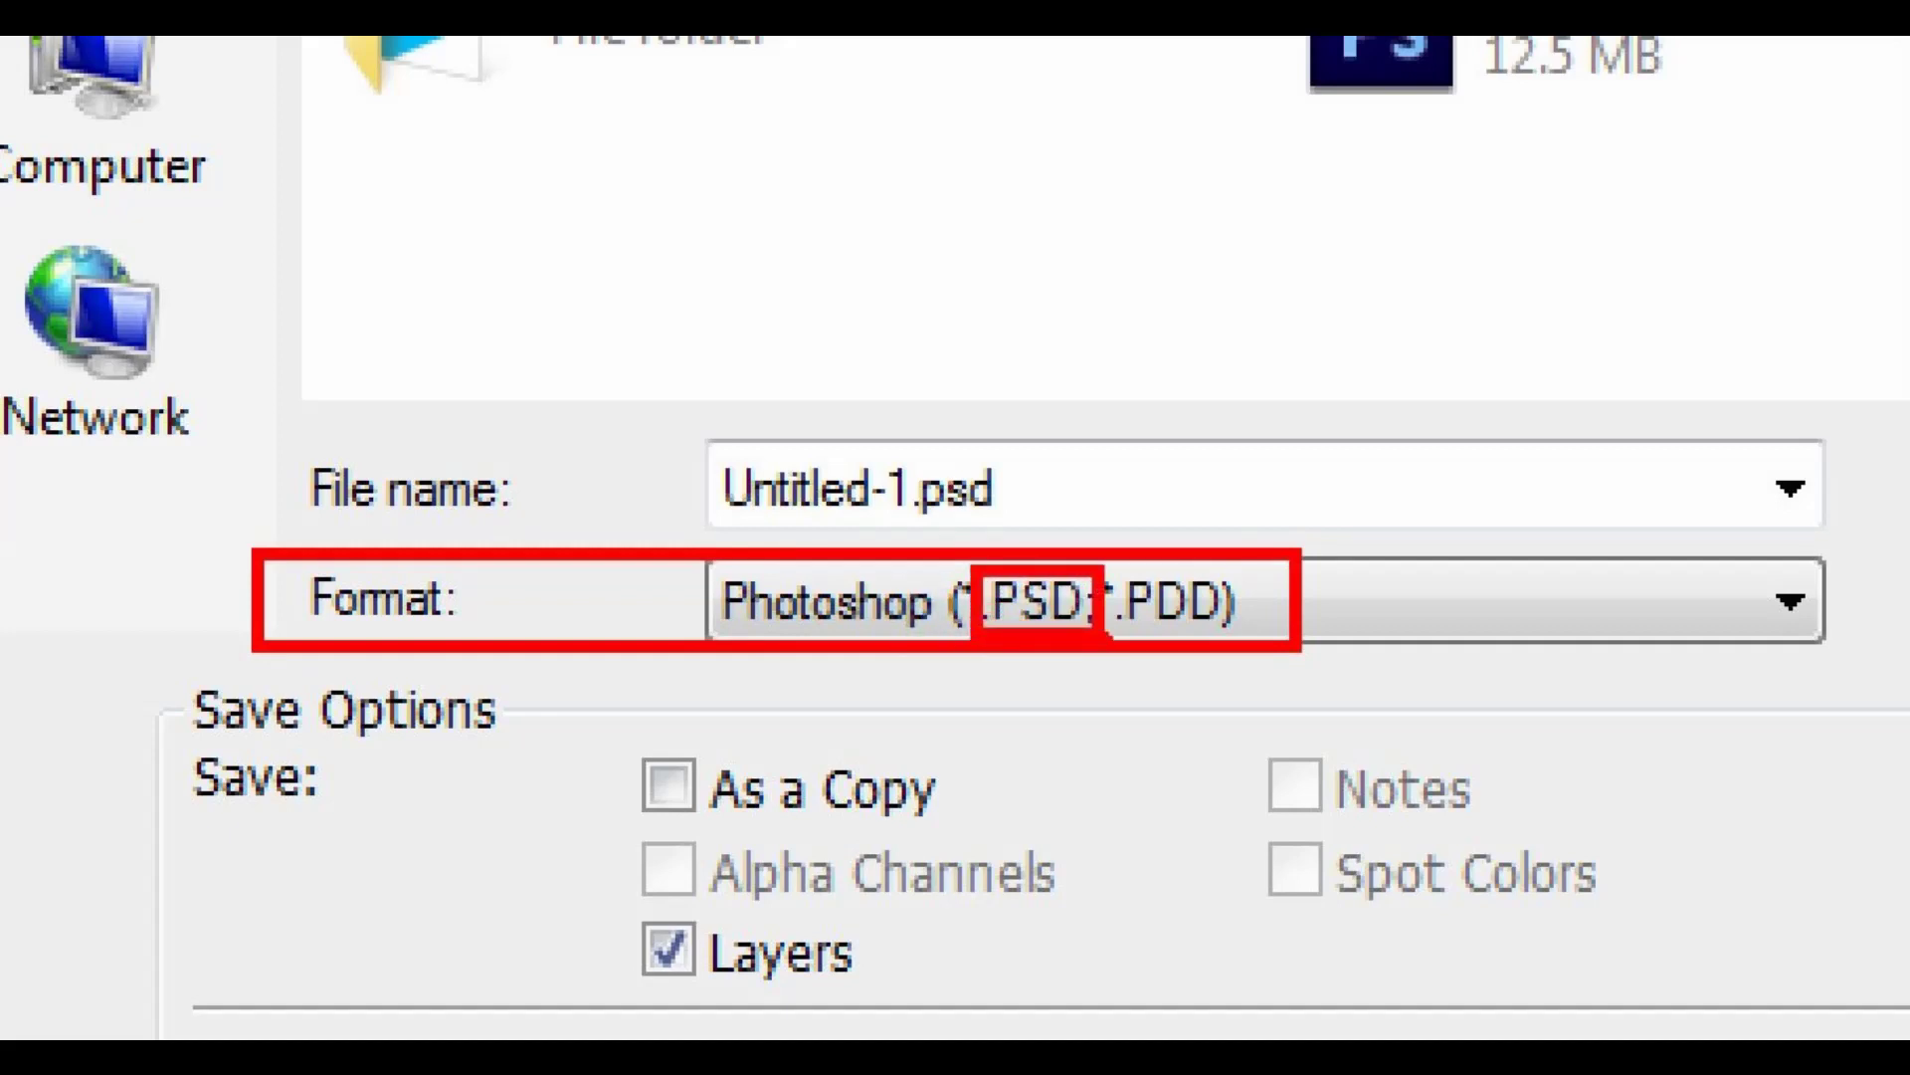
left_click_drag(1756, 565, 1851, 669)
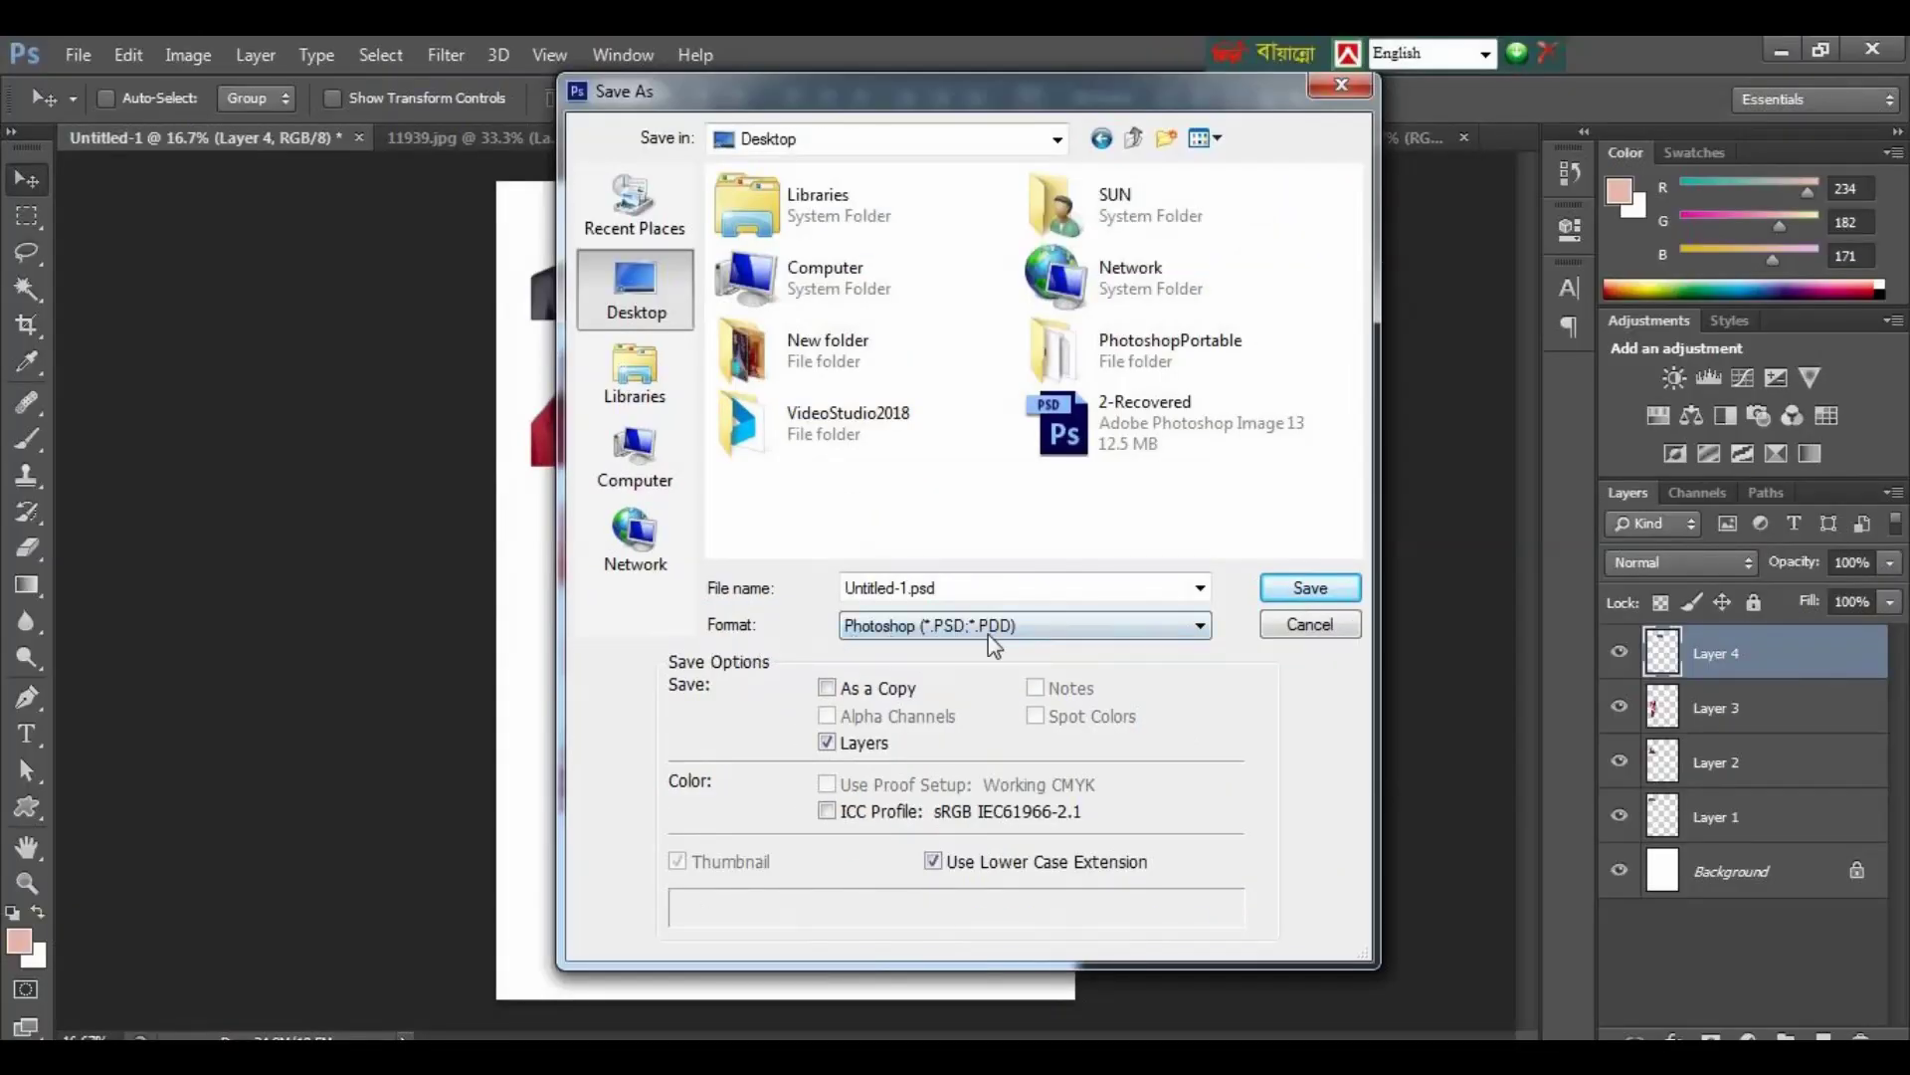
left_click(957, 585)
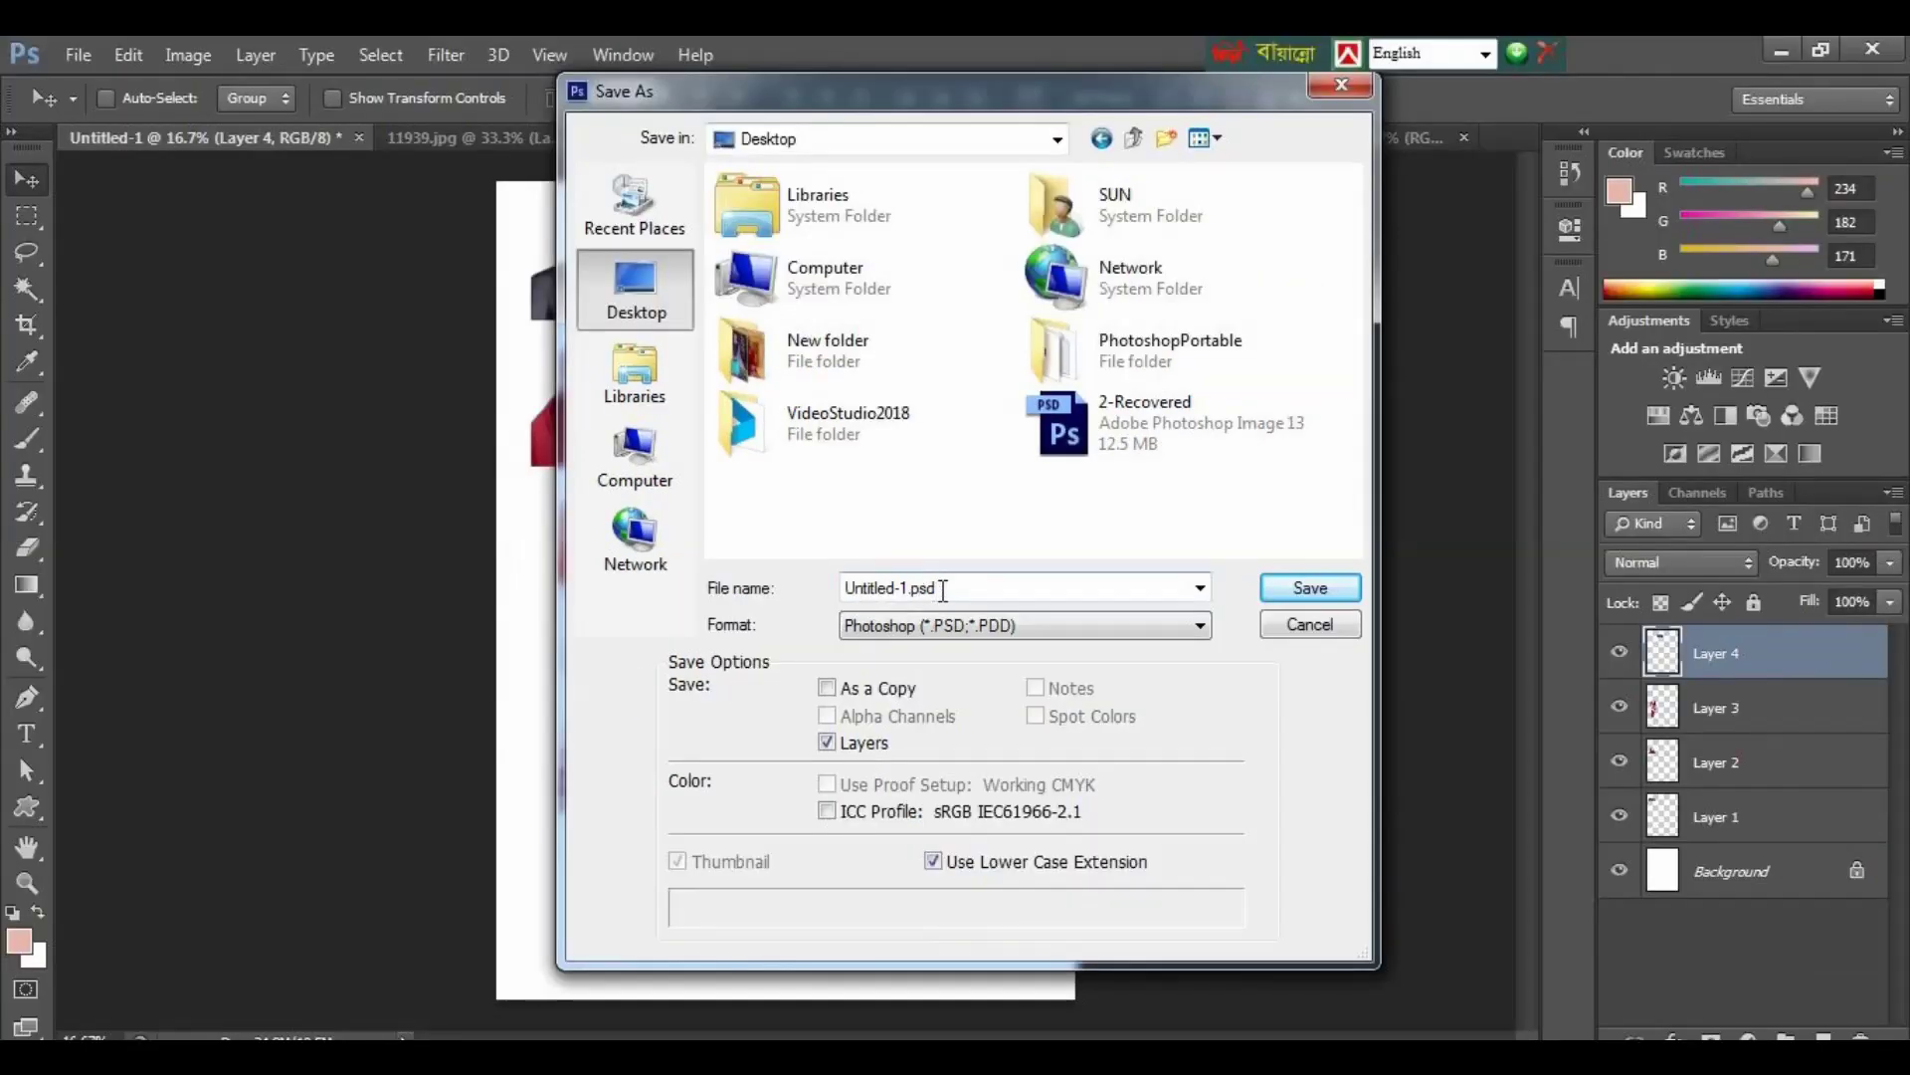
left_click_drag(940, 589, 753, 612)
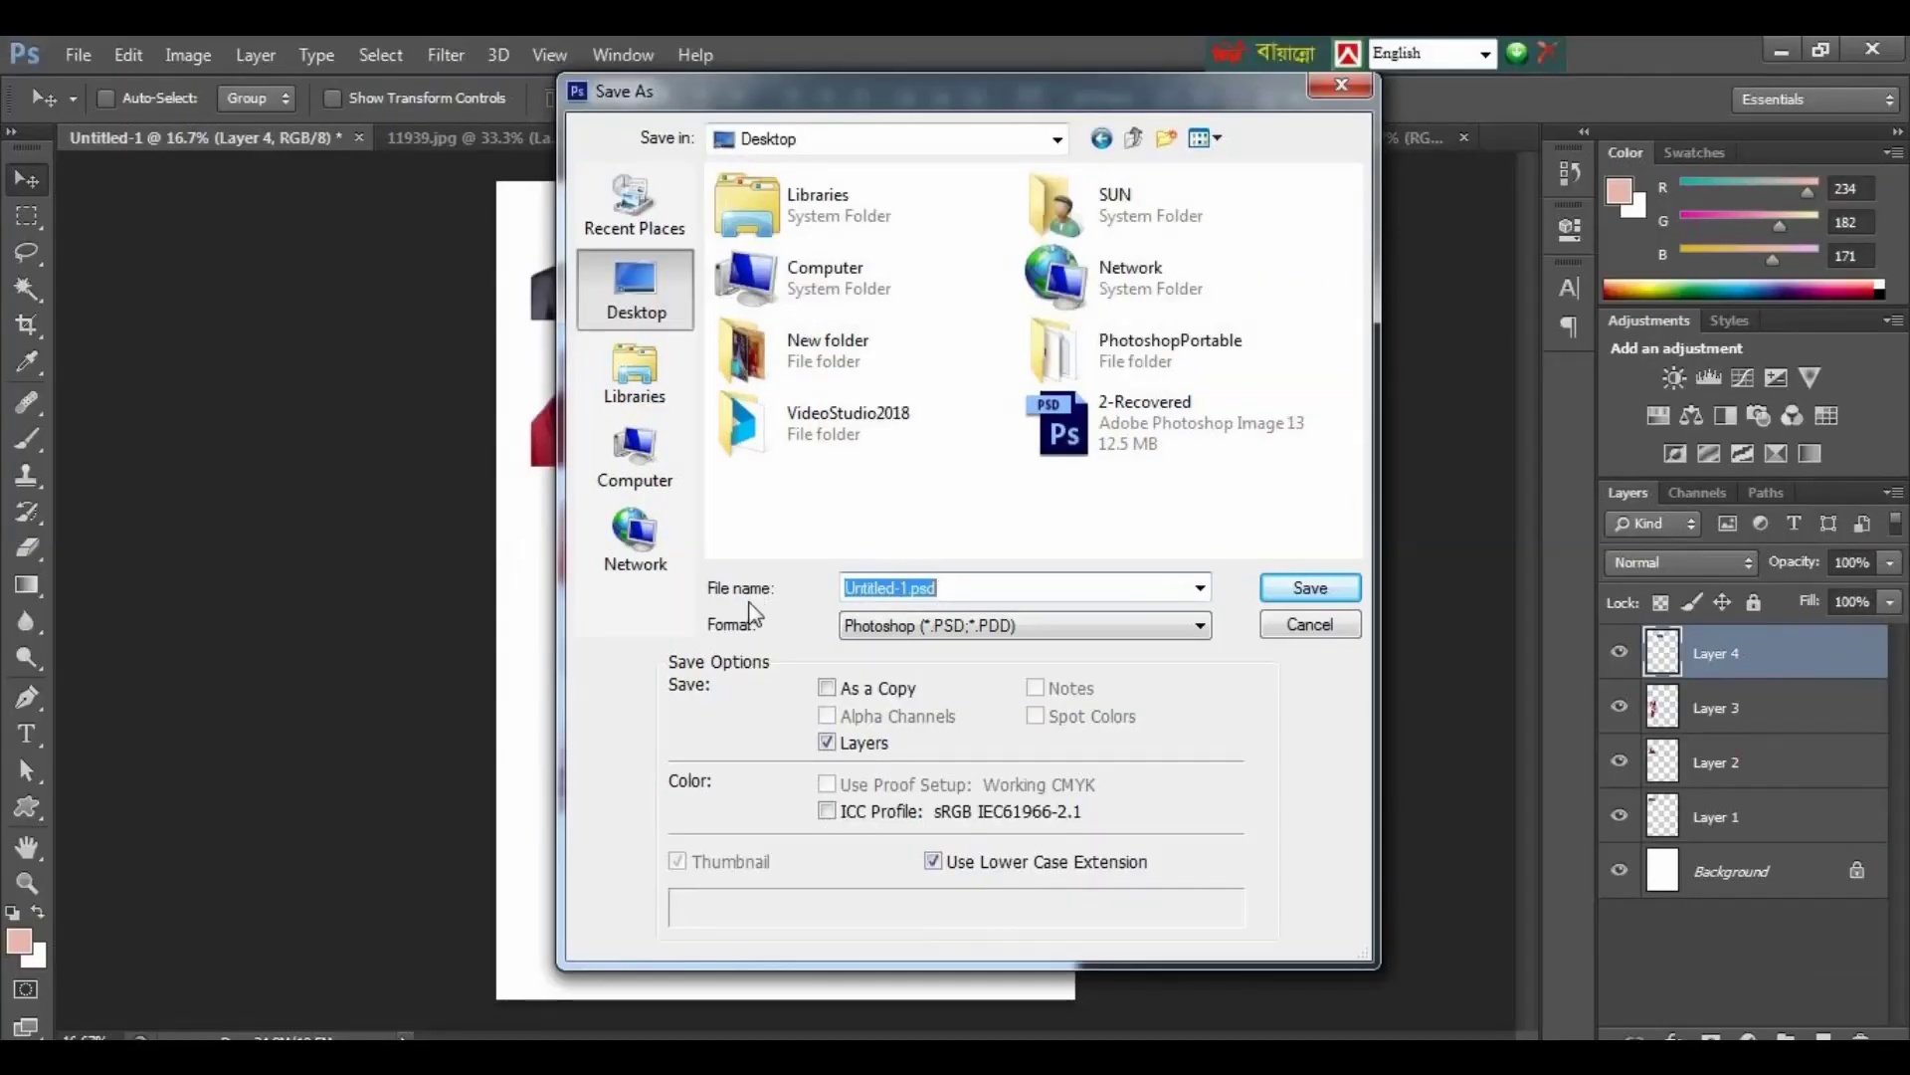
type("Dress")
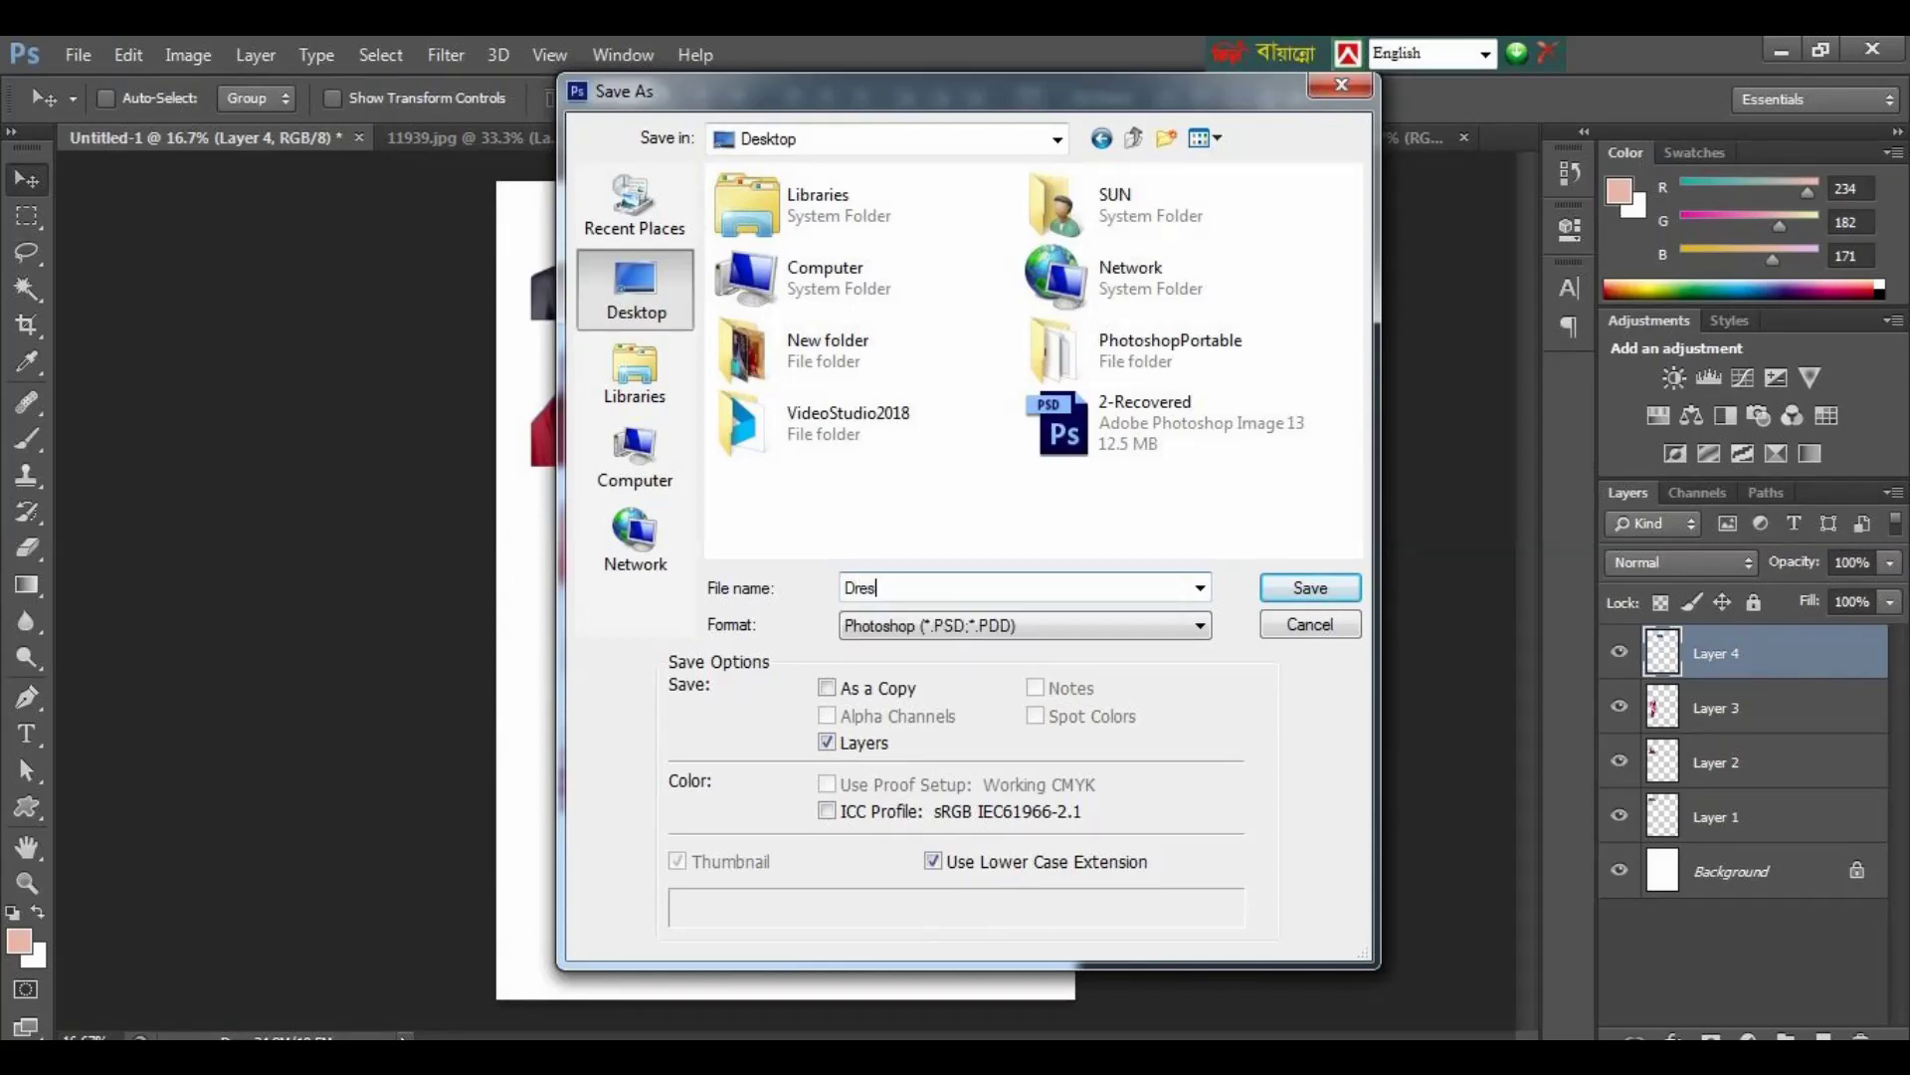
left_click(1311, 588)
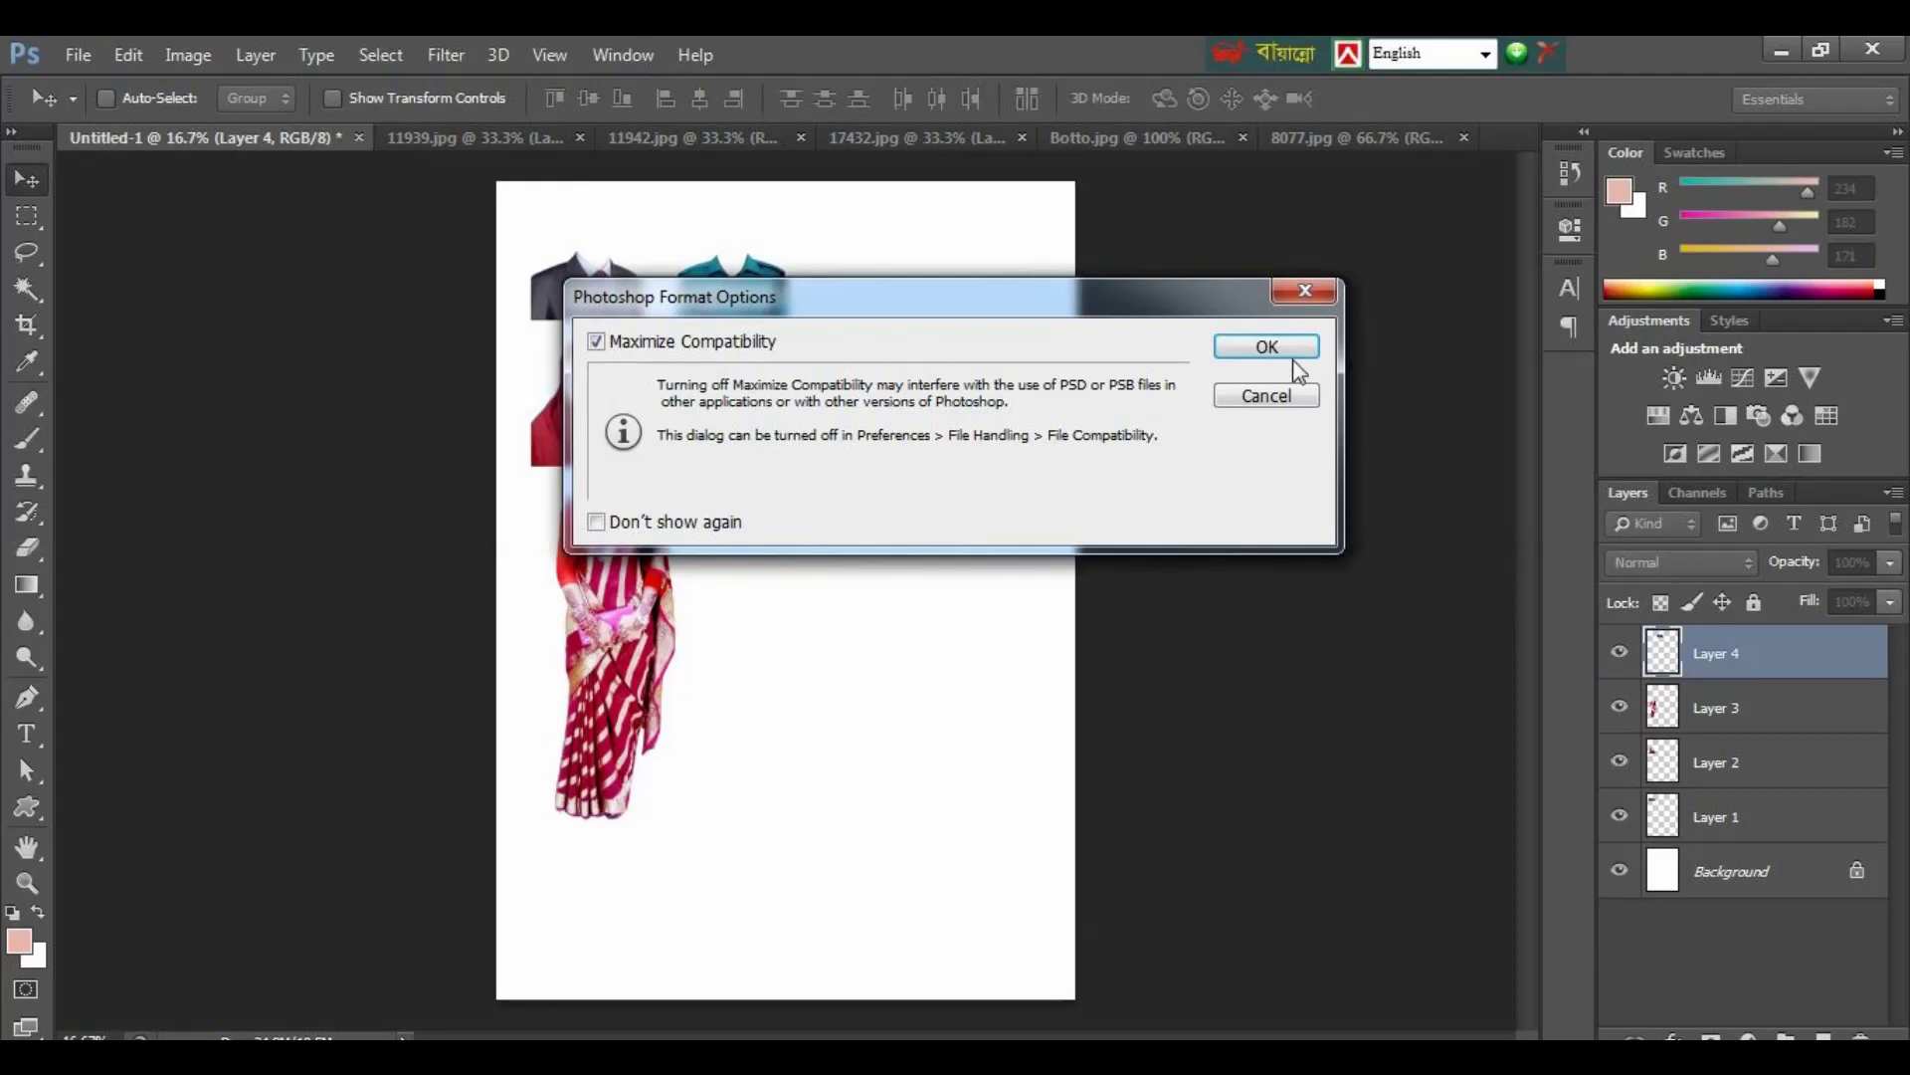
left_click(1279, 354)
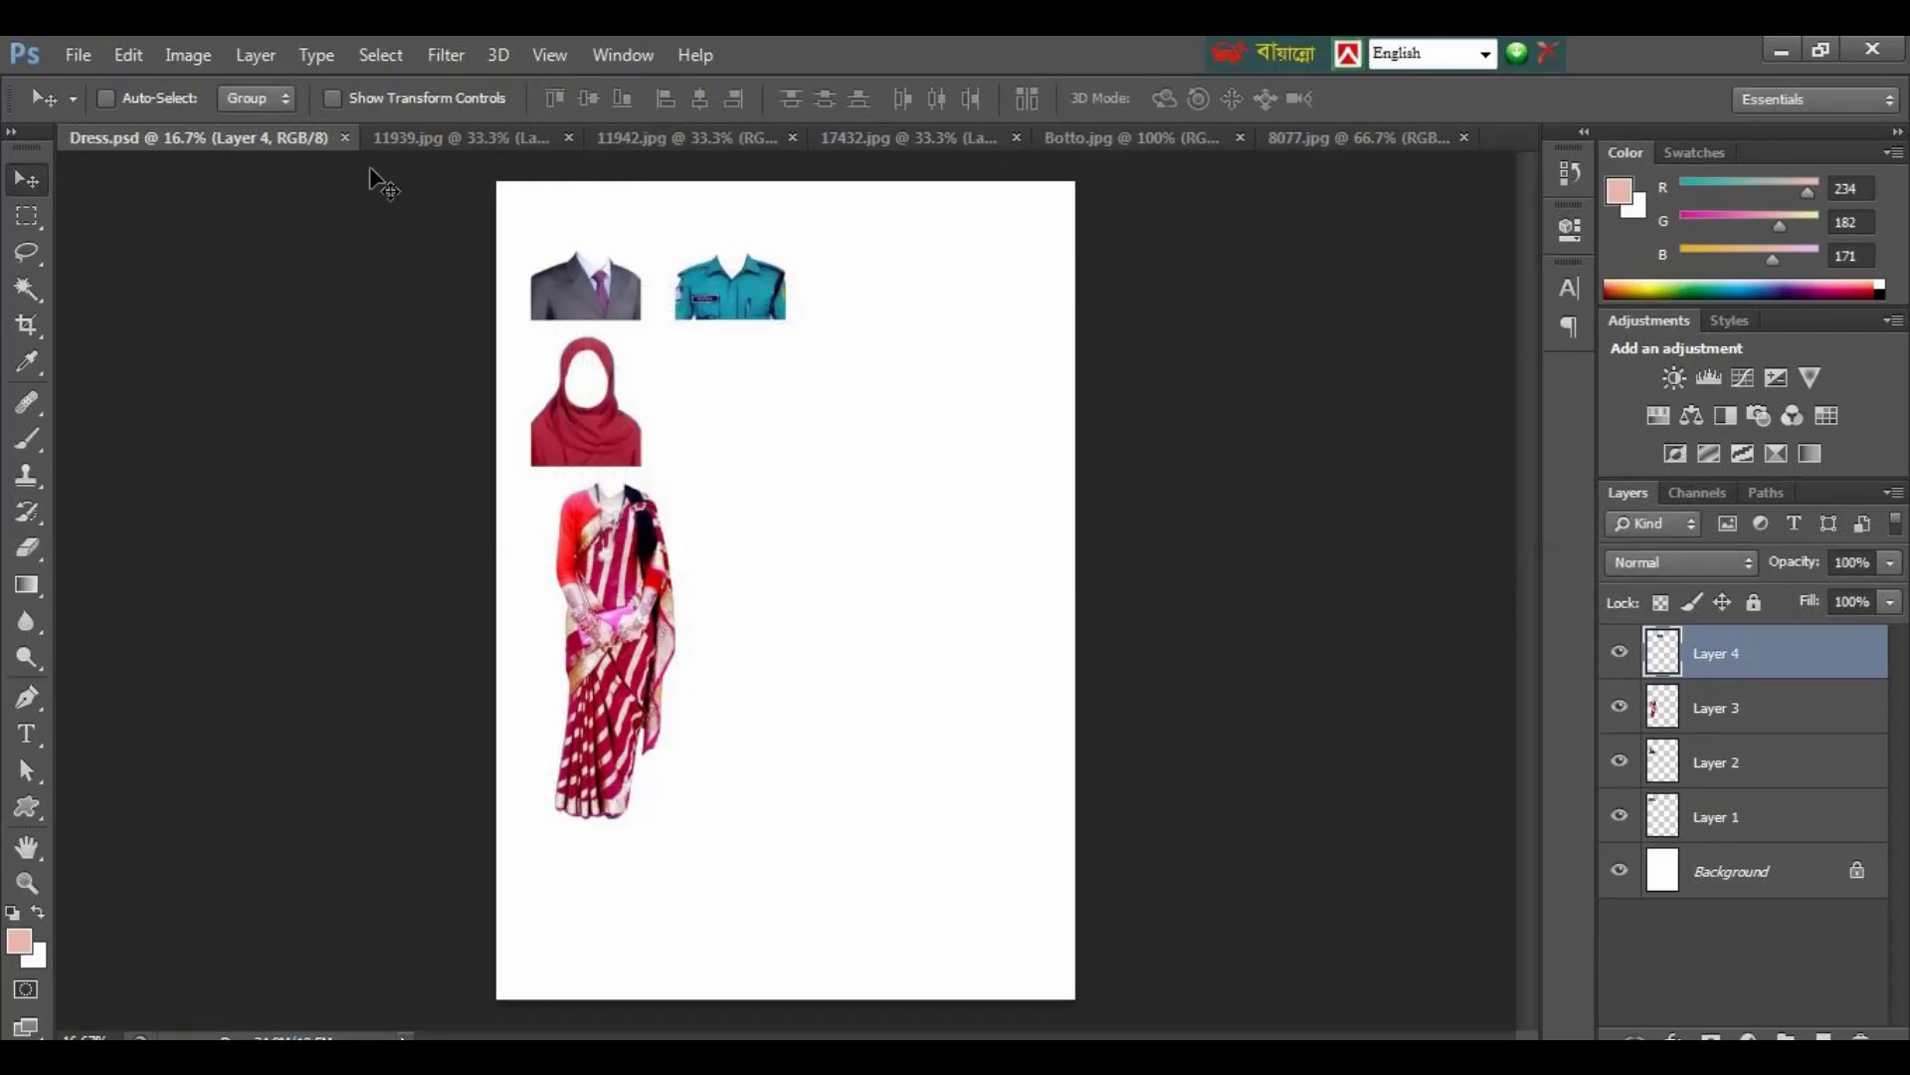
Step: Close Dress.psd and every other open image tab, finishing with 11942.jpg
left_click(349, 138)
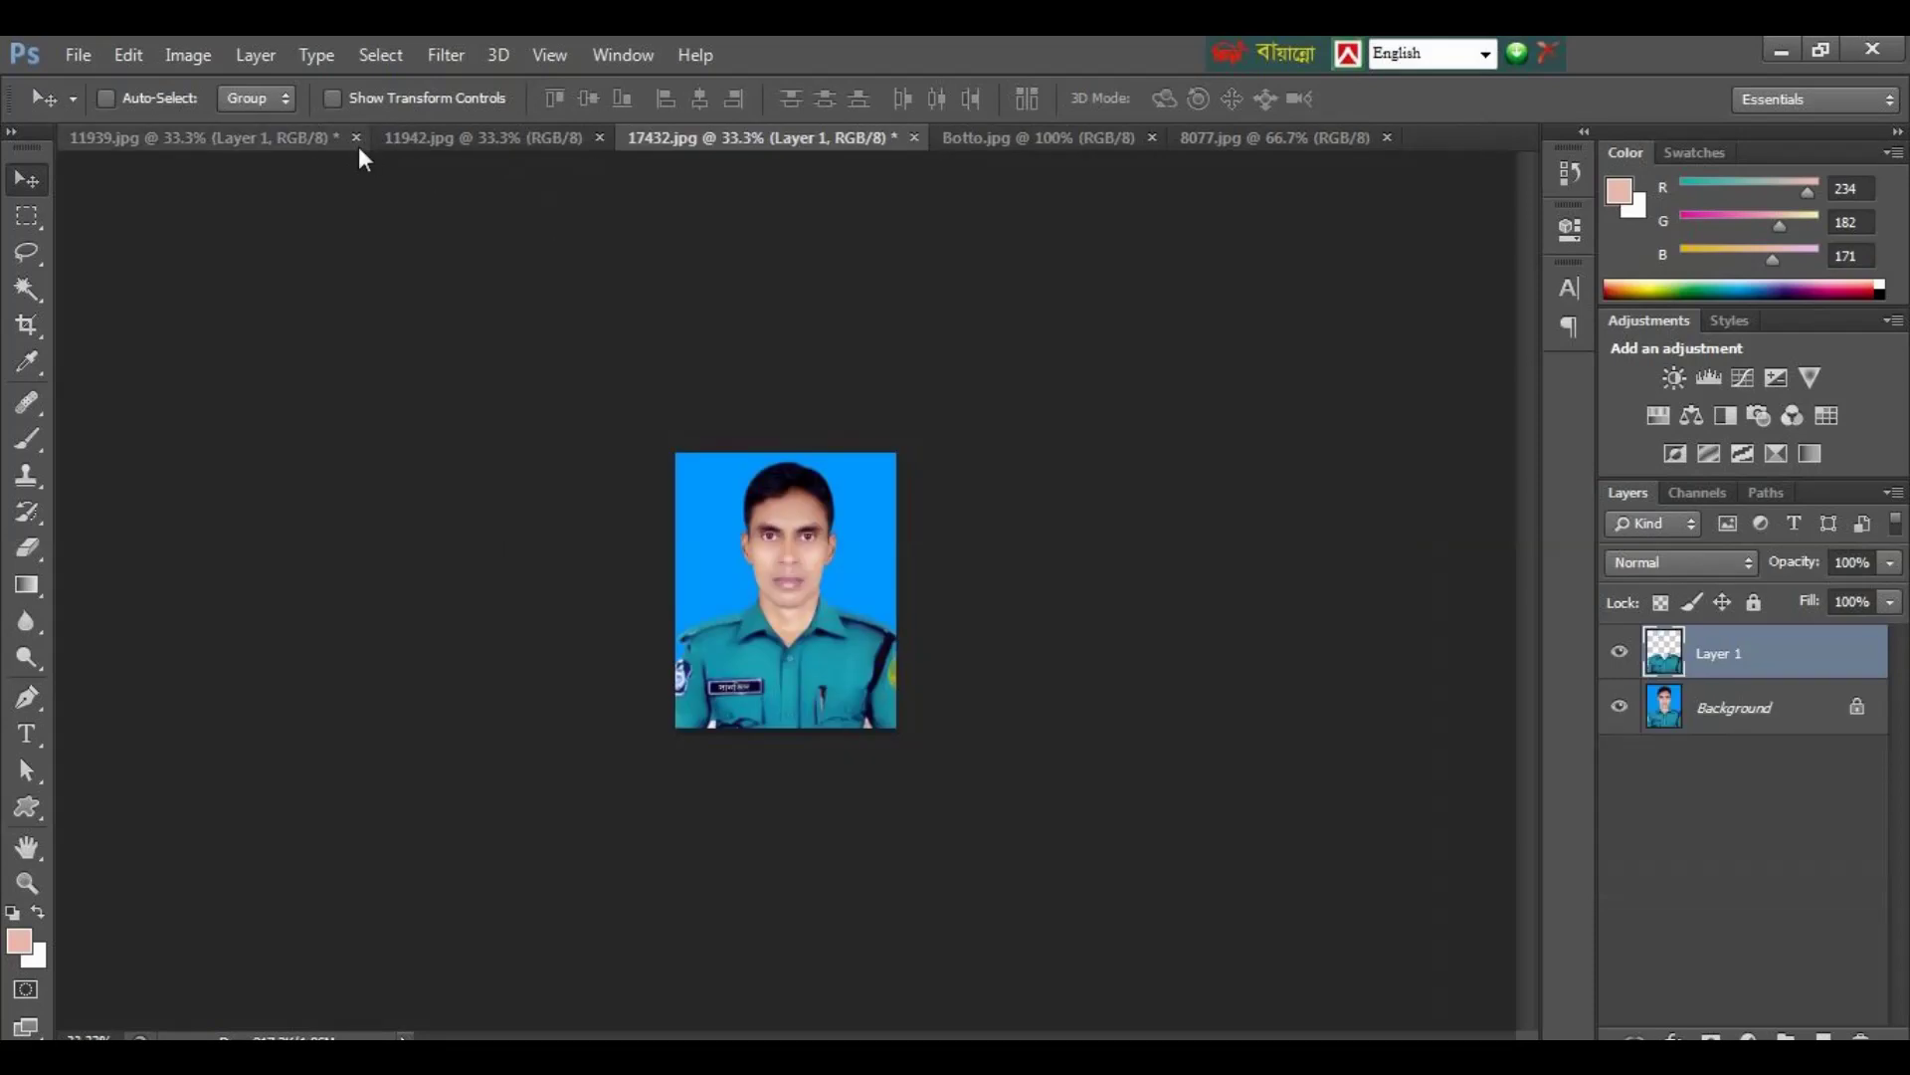
left_click(355, 137)
left_click(571, 137)
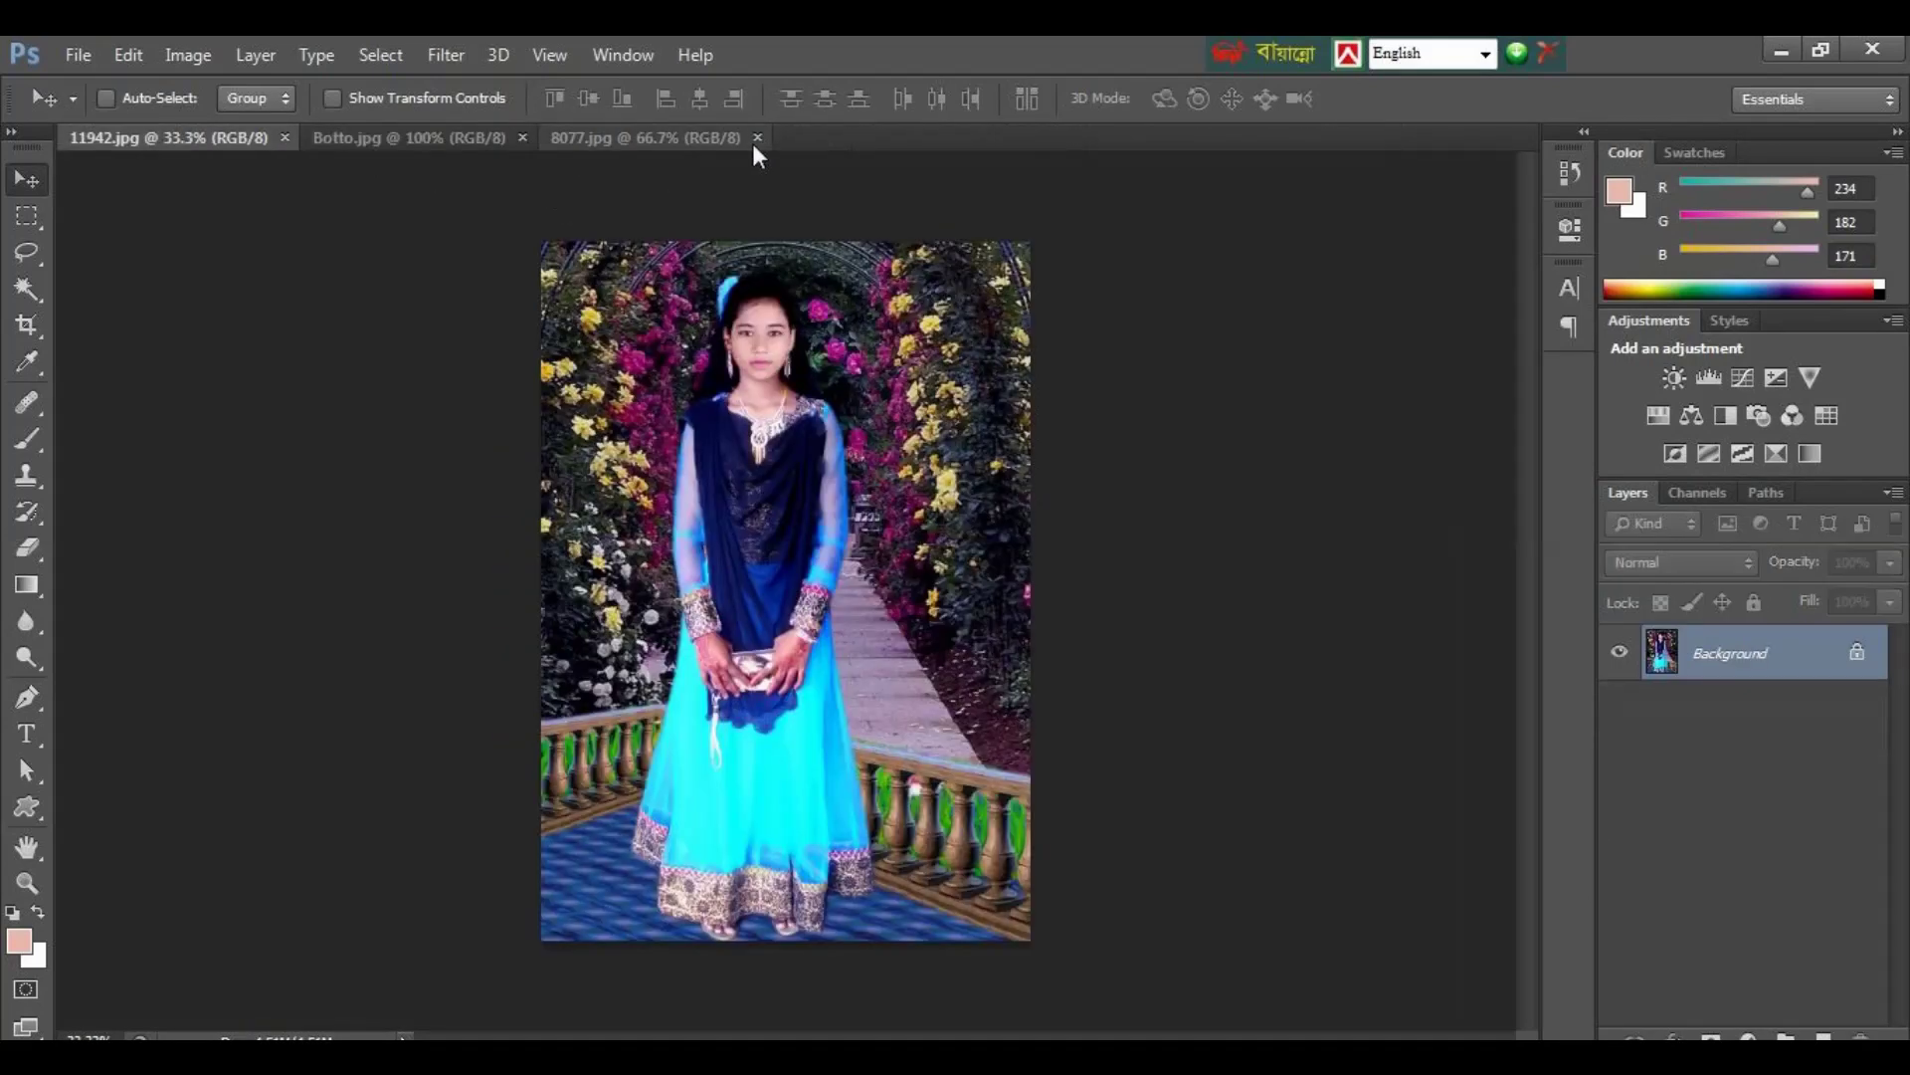
left_click(752, 137)
left_click(518, 137)
left_click(286, 138)
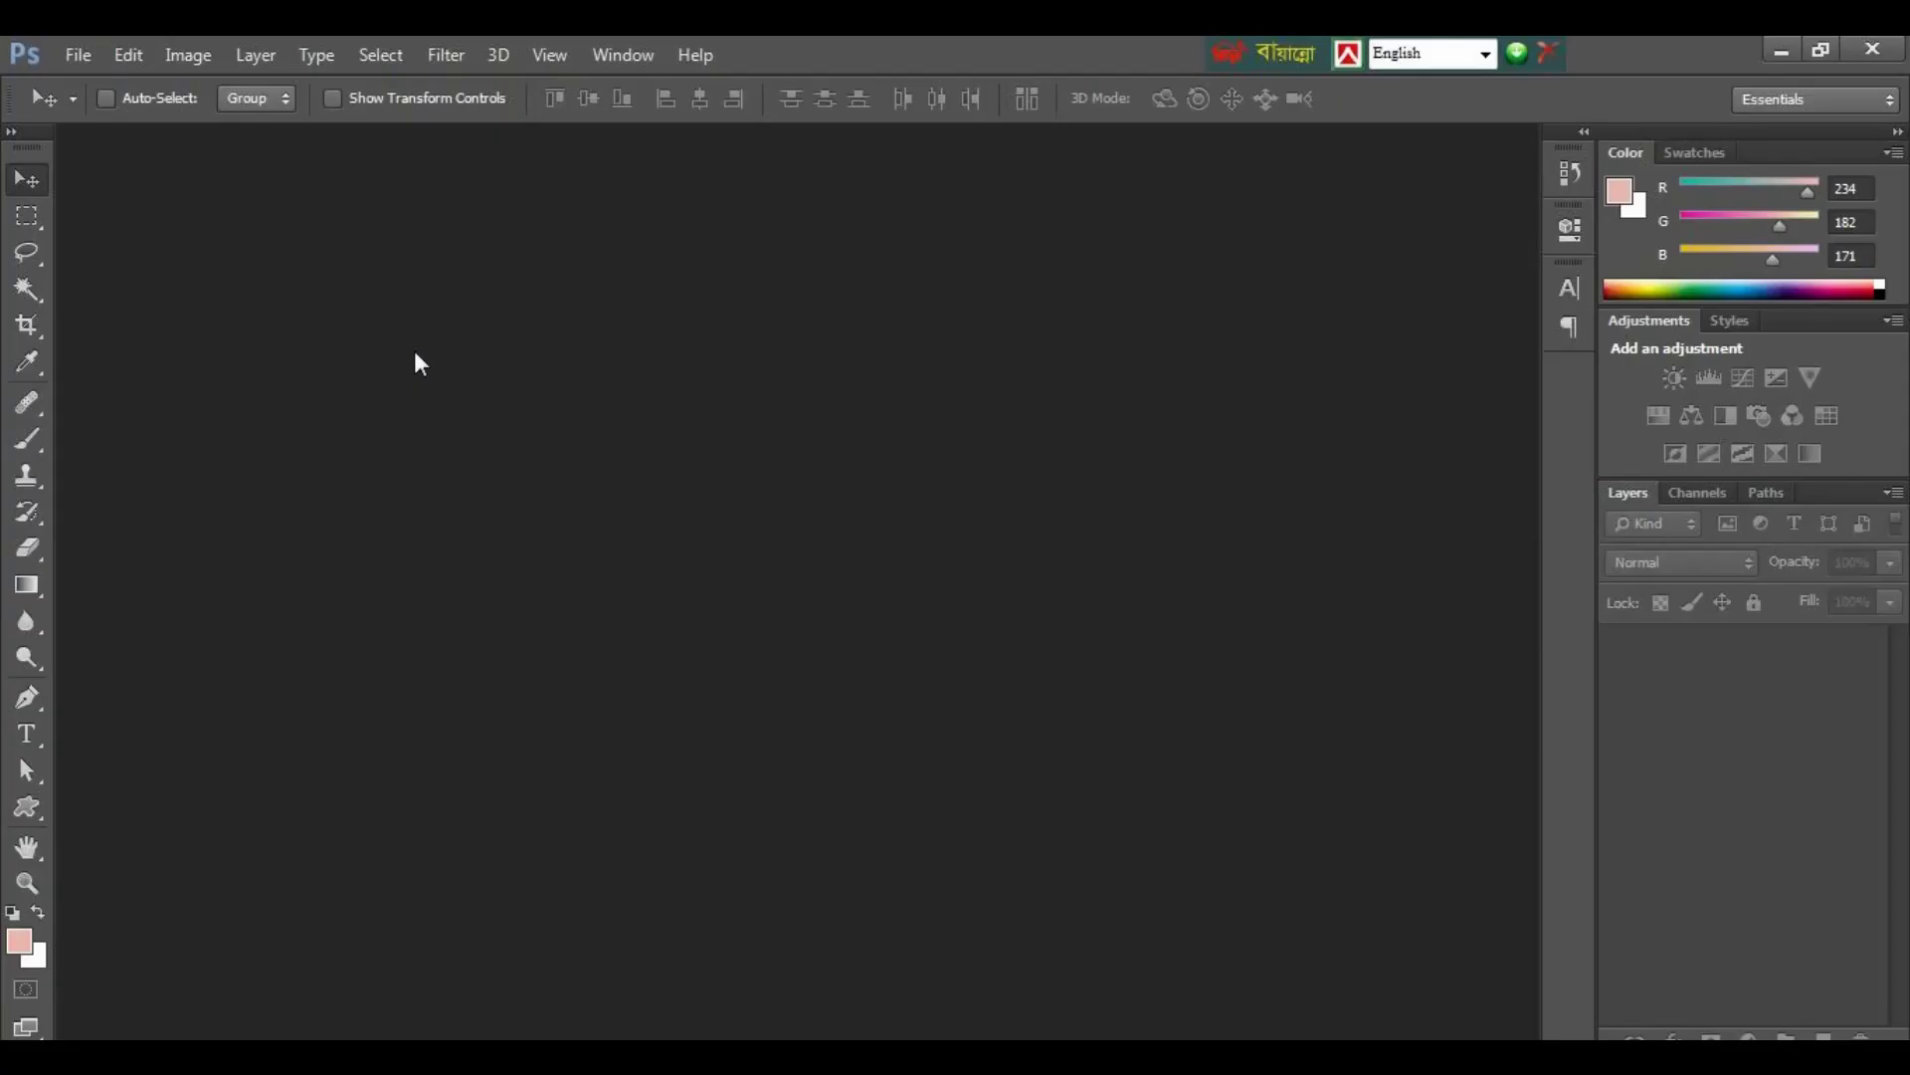
Step: Reopen Dress.psd from the Desktop
key("ctrl+o")
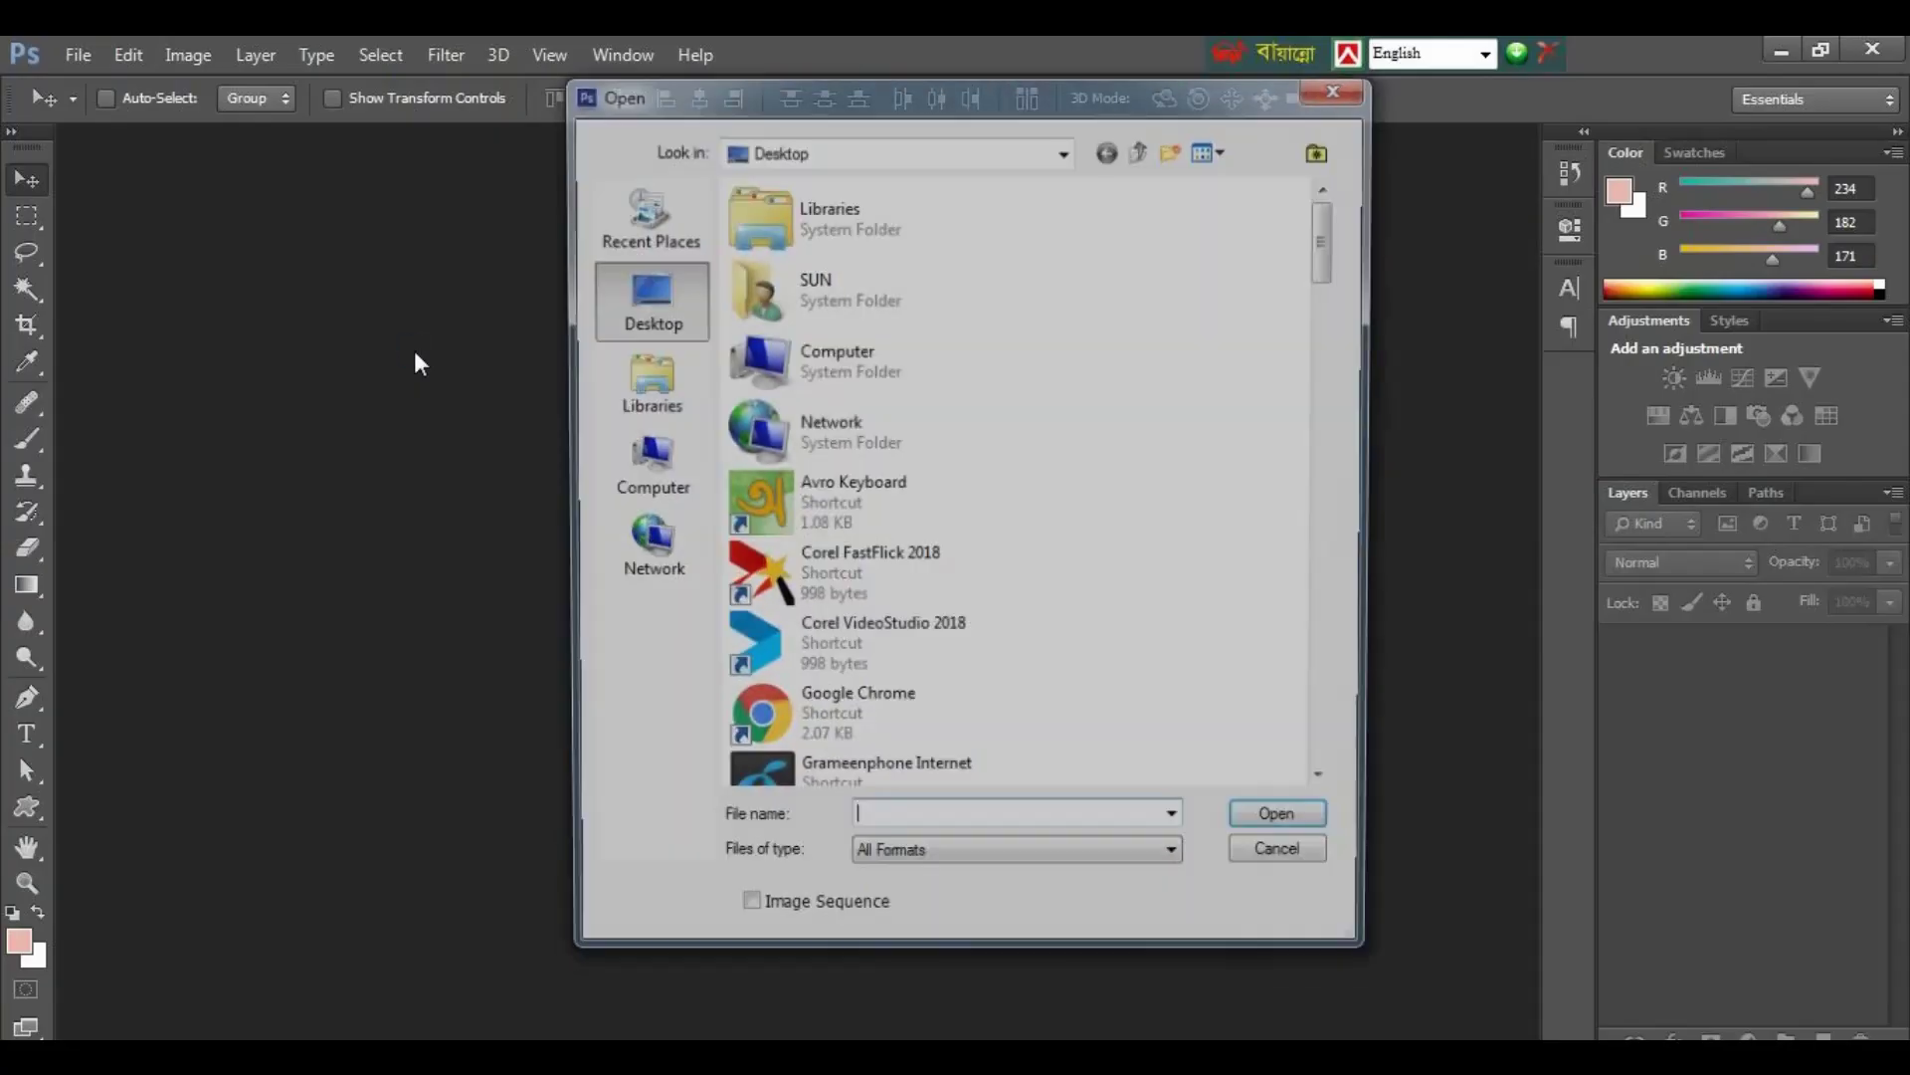
left_click_drag(1339, 260, 1331, 486)
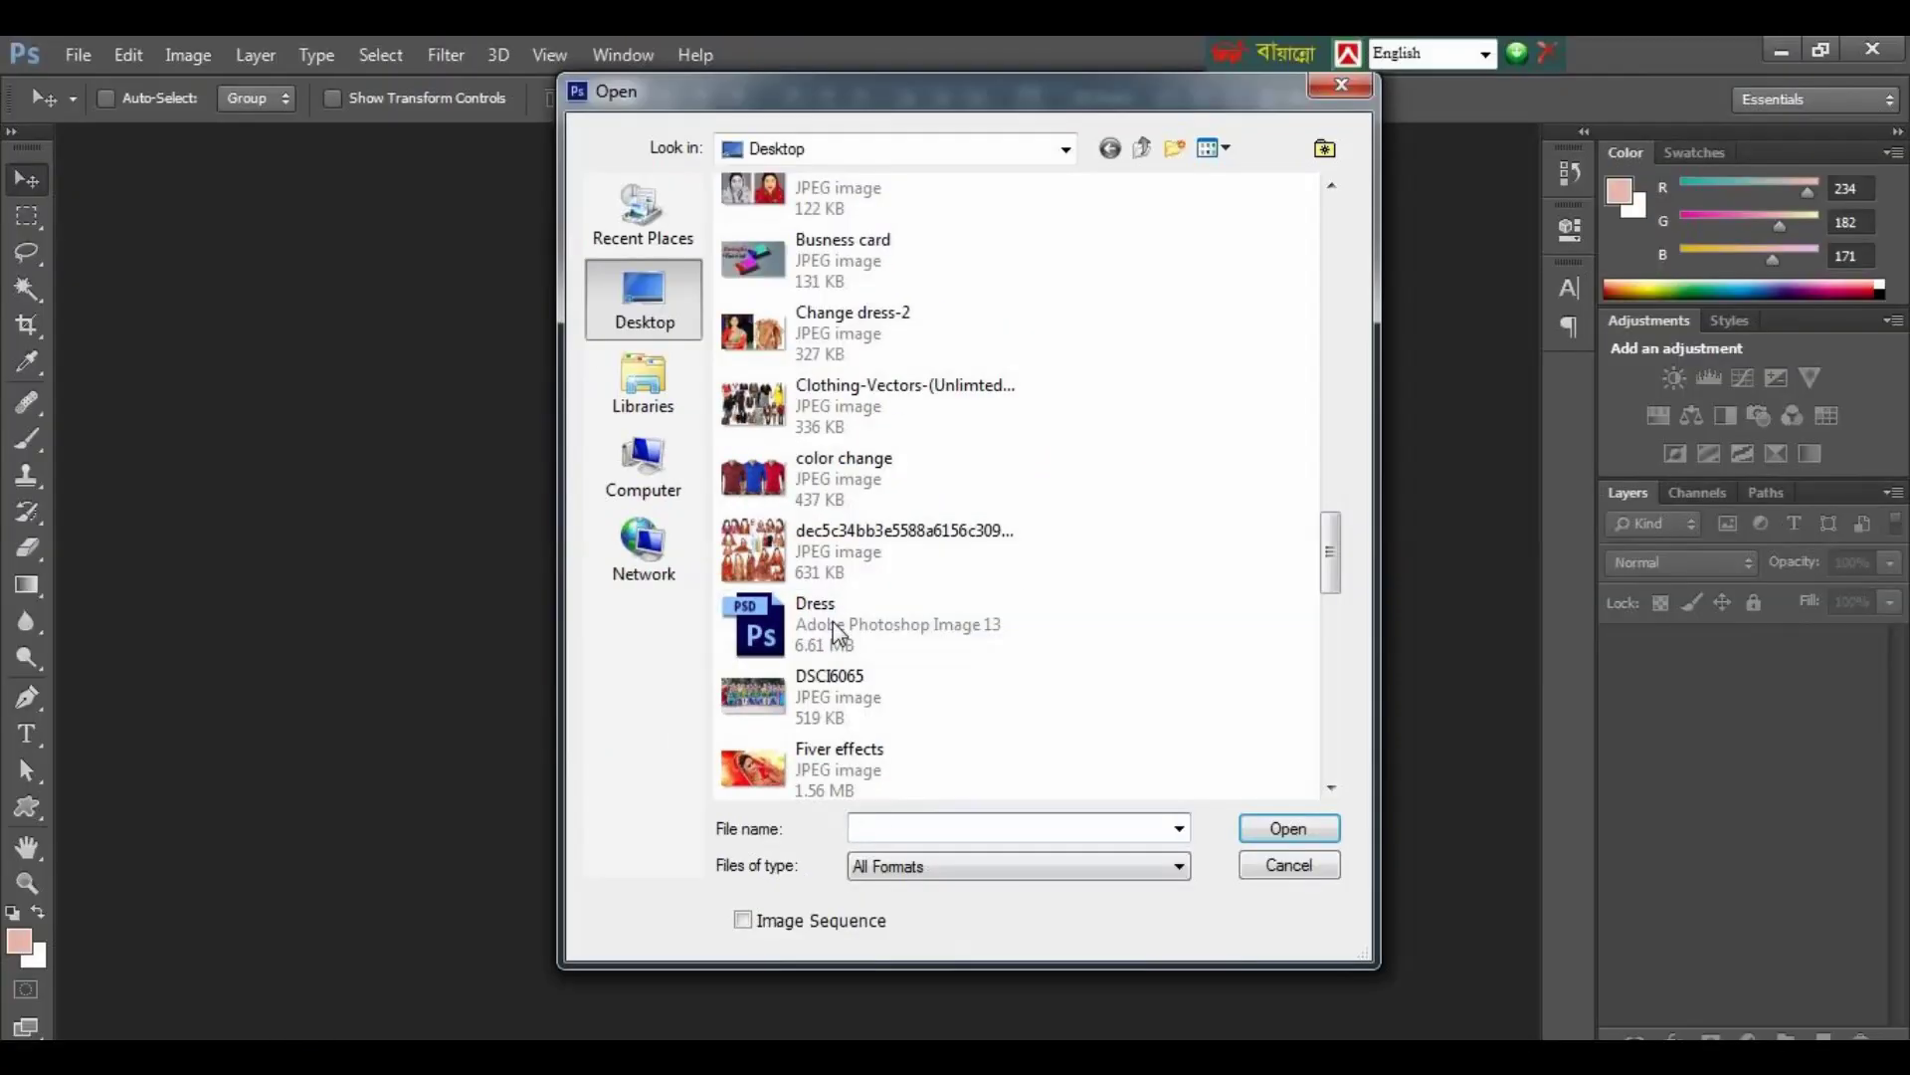
left_click(835, 627)
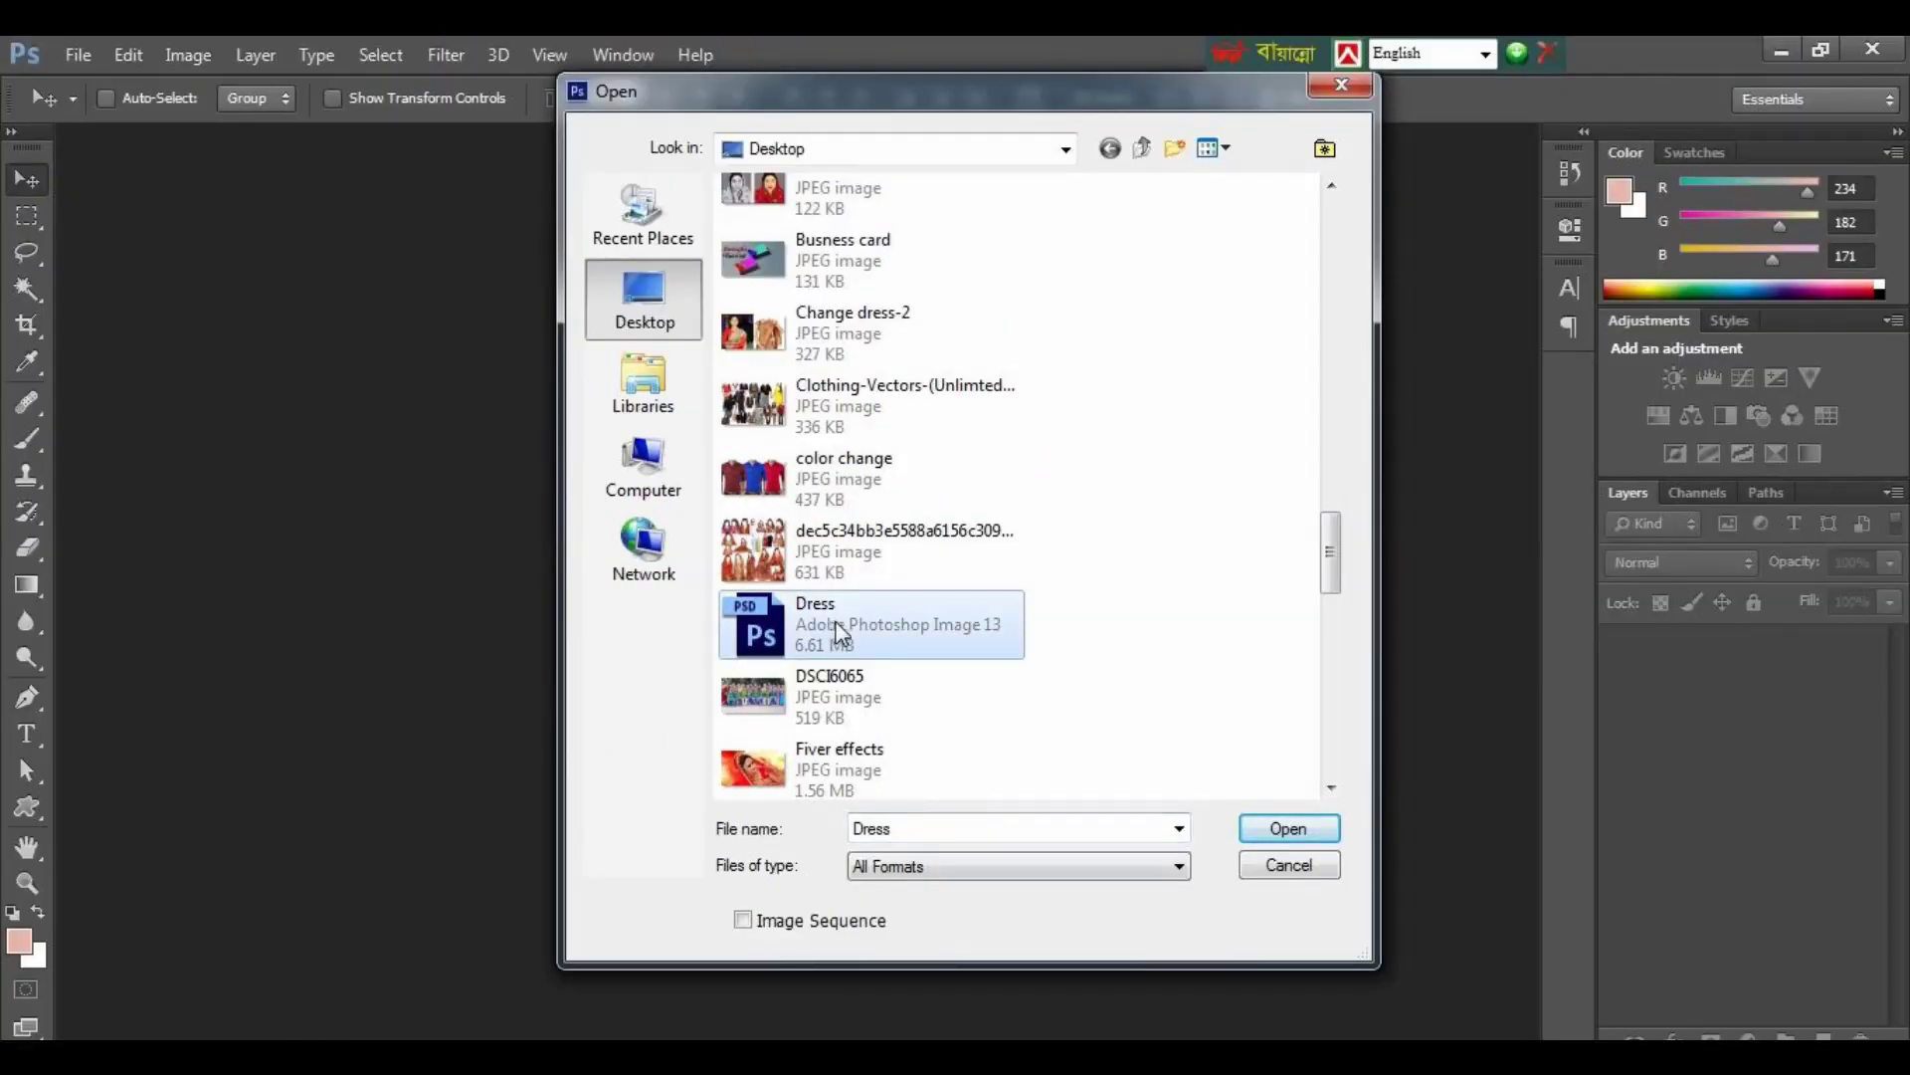
left_click(1289, 829)
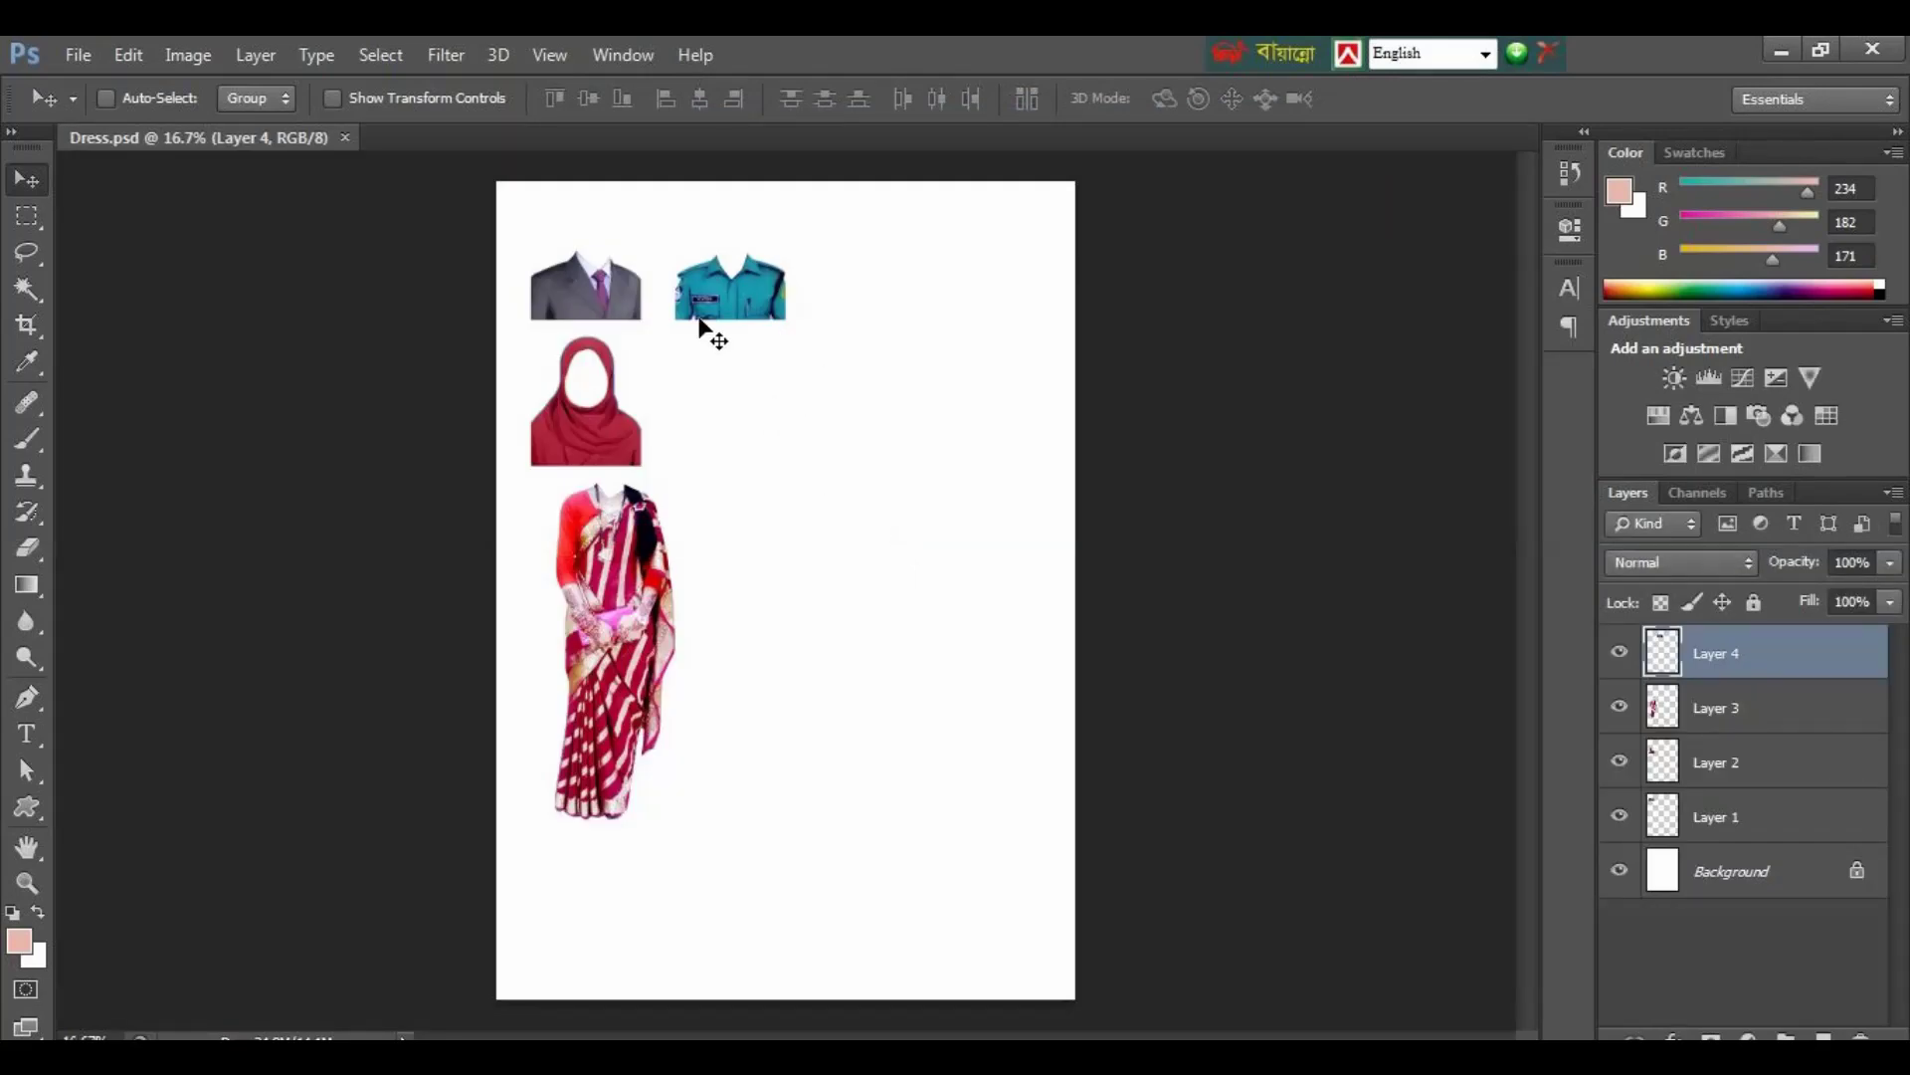
Step: Shift the uniform down-right, then select the hijab's Layer 2 and drag it beneath the uniform
left_click_drag(701, 326, 763, 441)
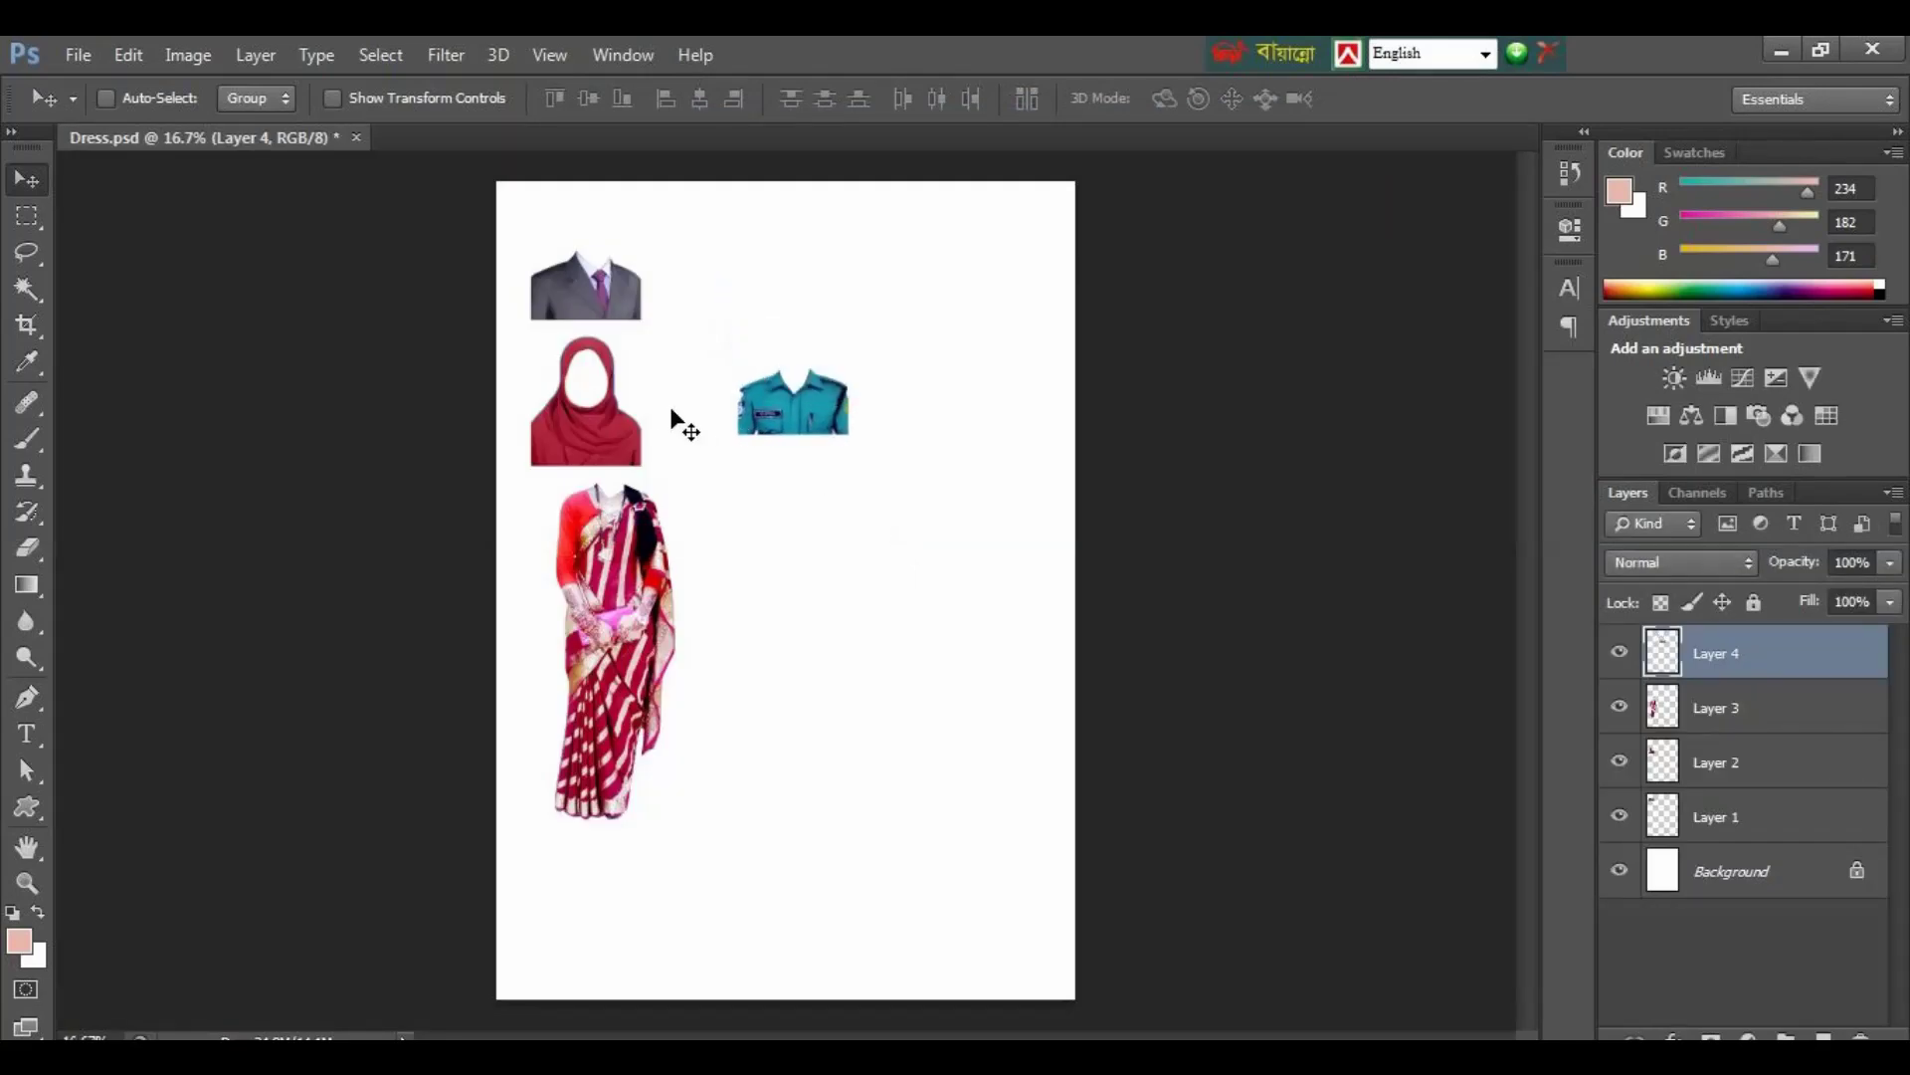
right_click(593, 423)
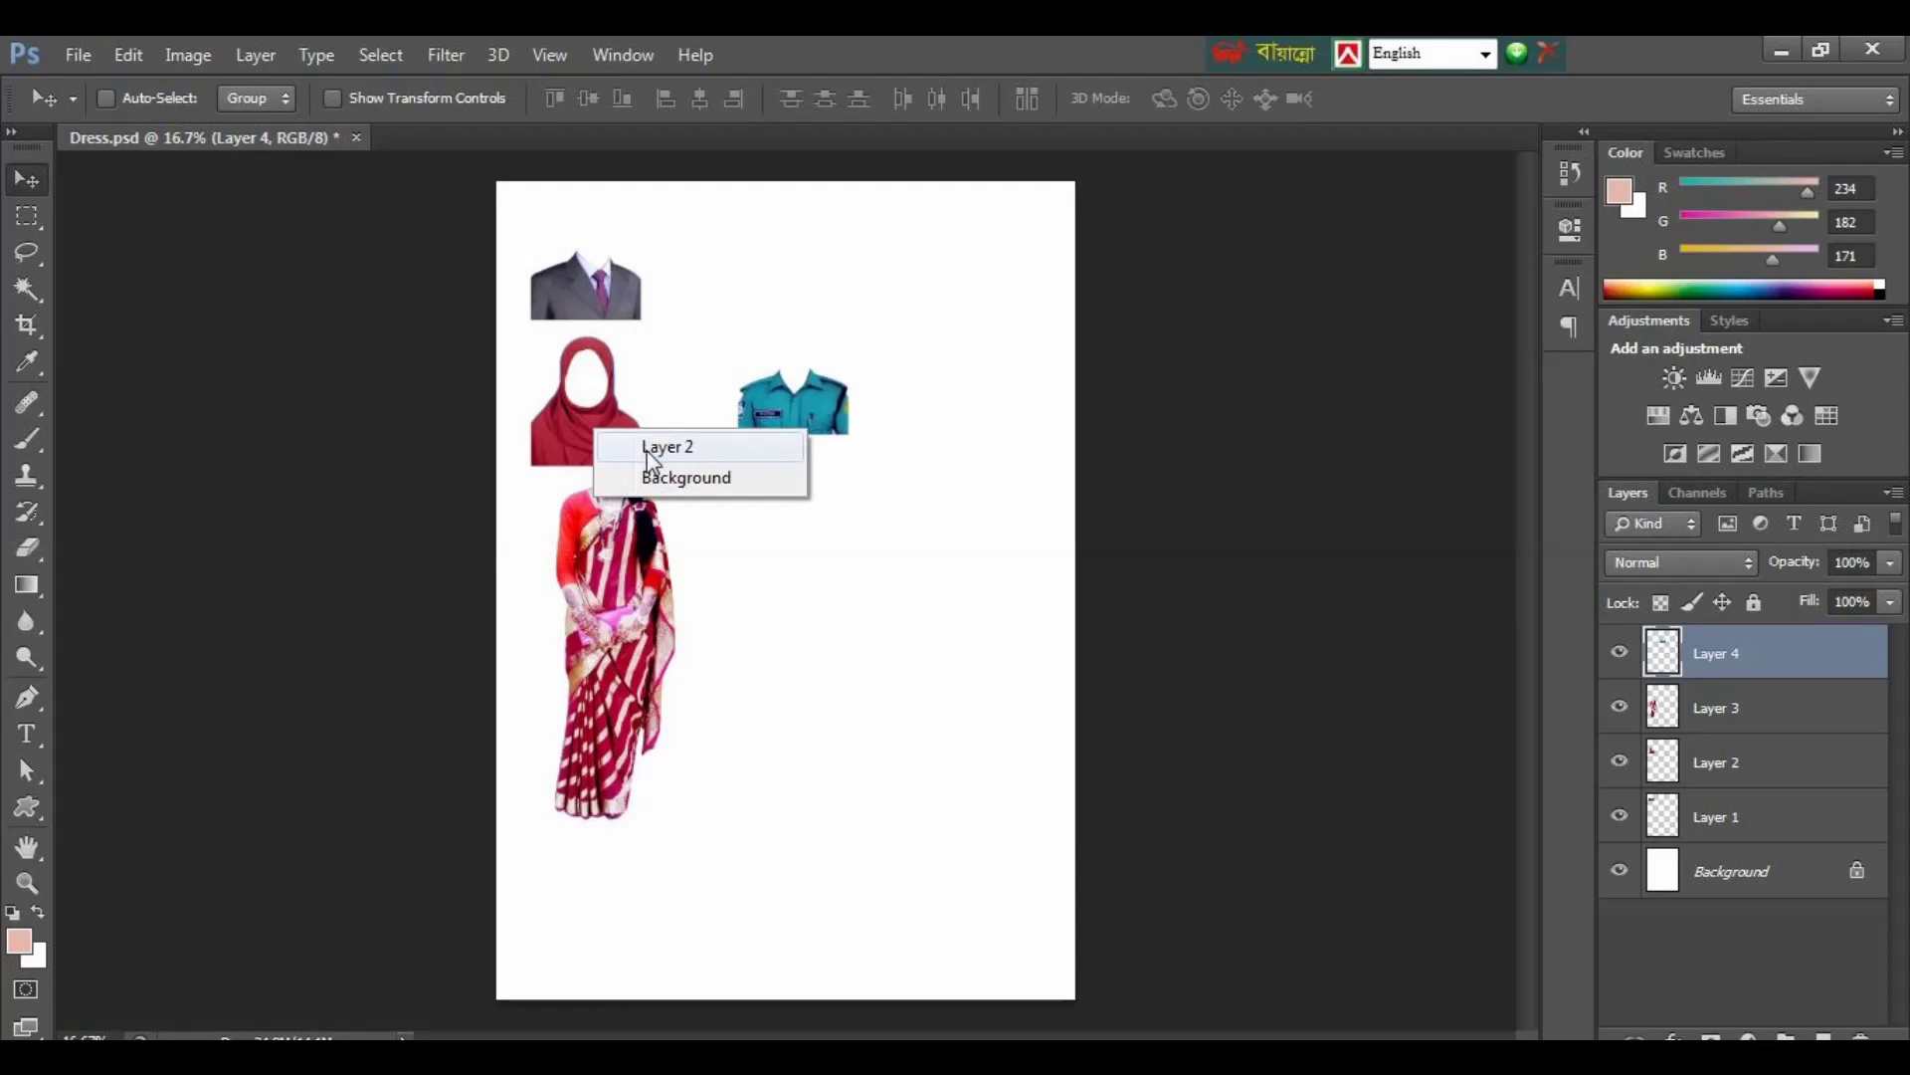
left_click(647, 447)
left_click_drag(647, 452, 853, 600)
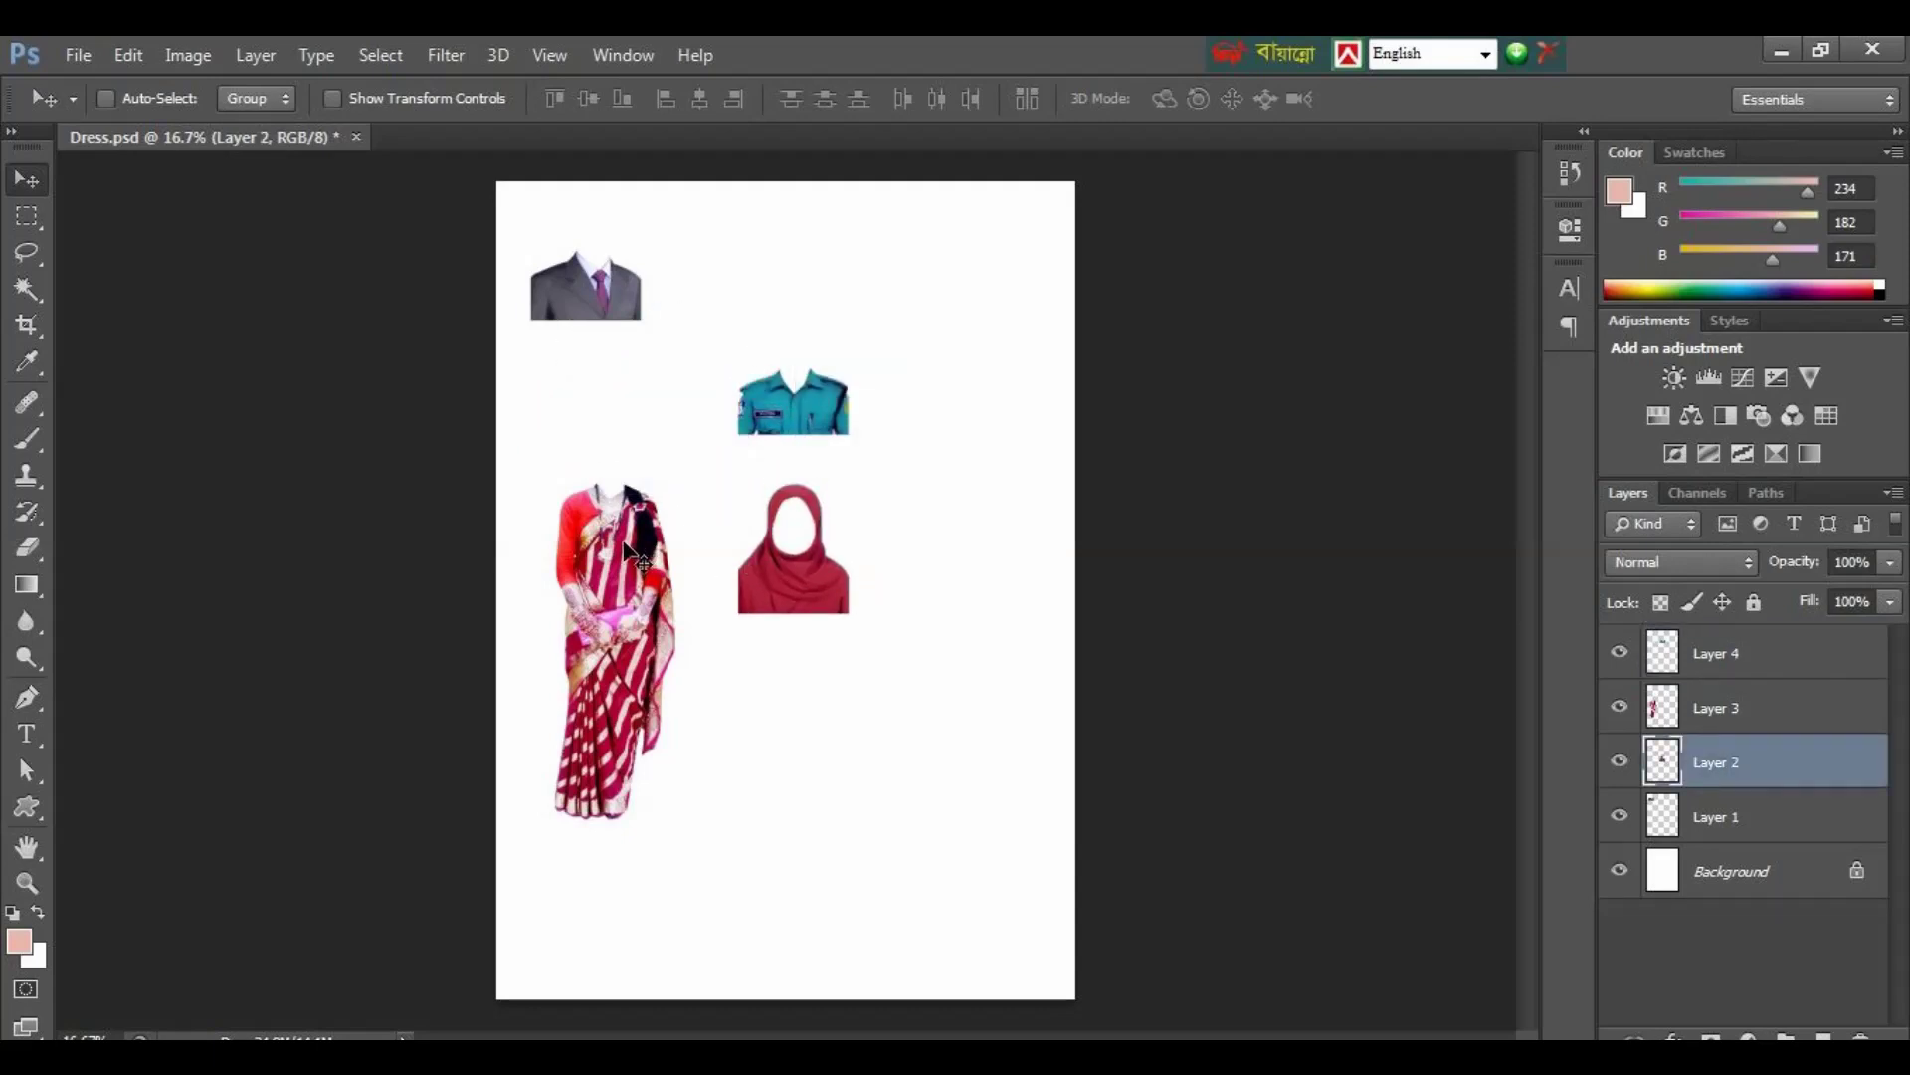